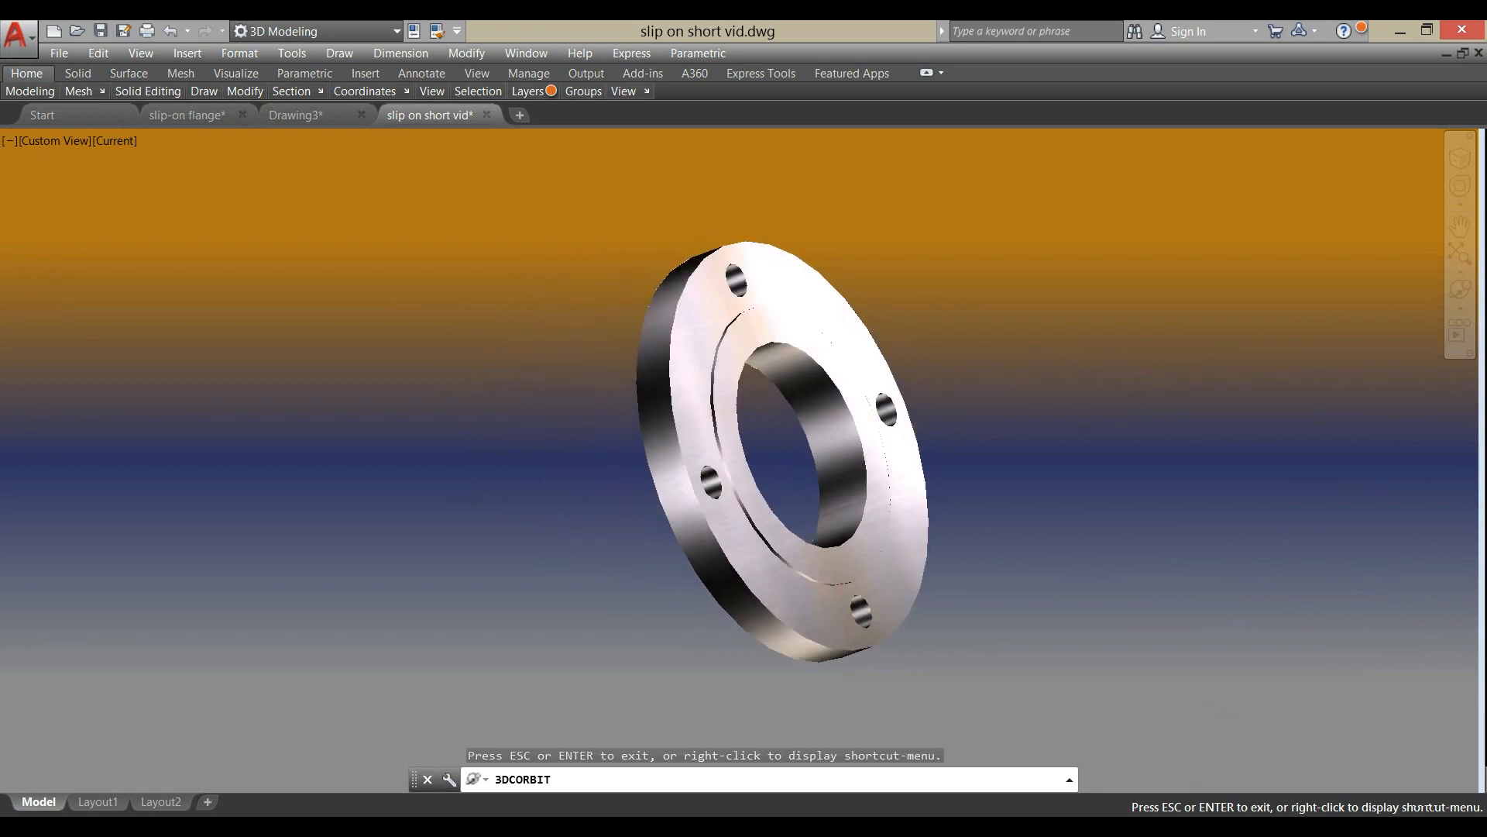
right_click(1125, 828)
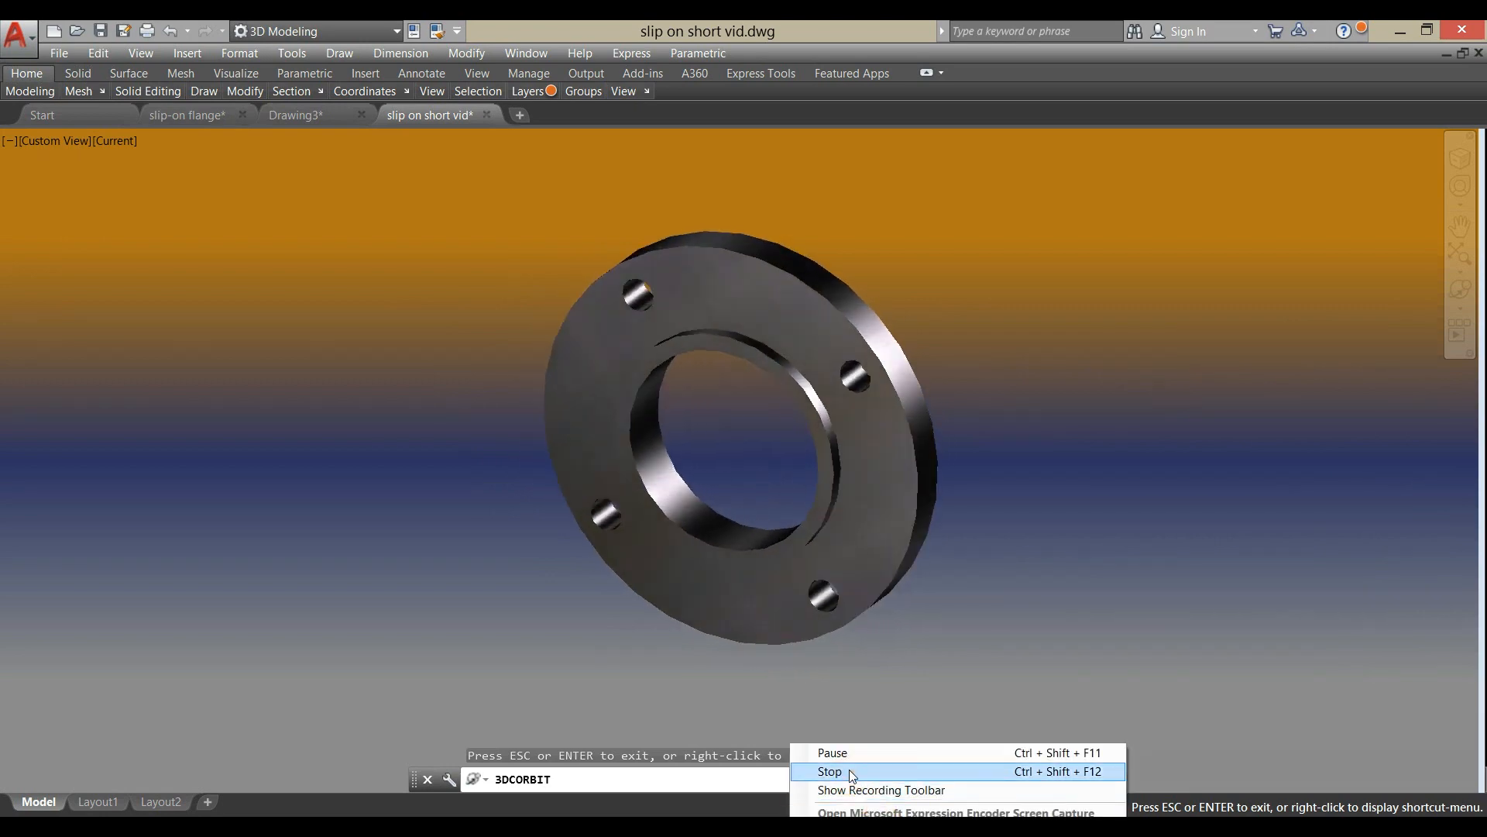
click(849, 769)
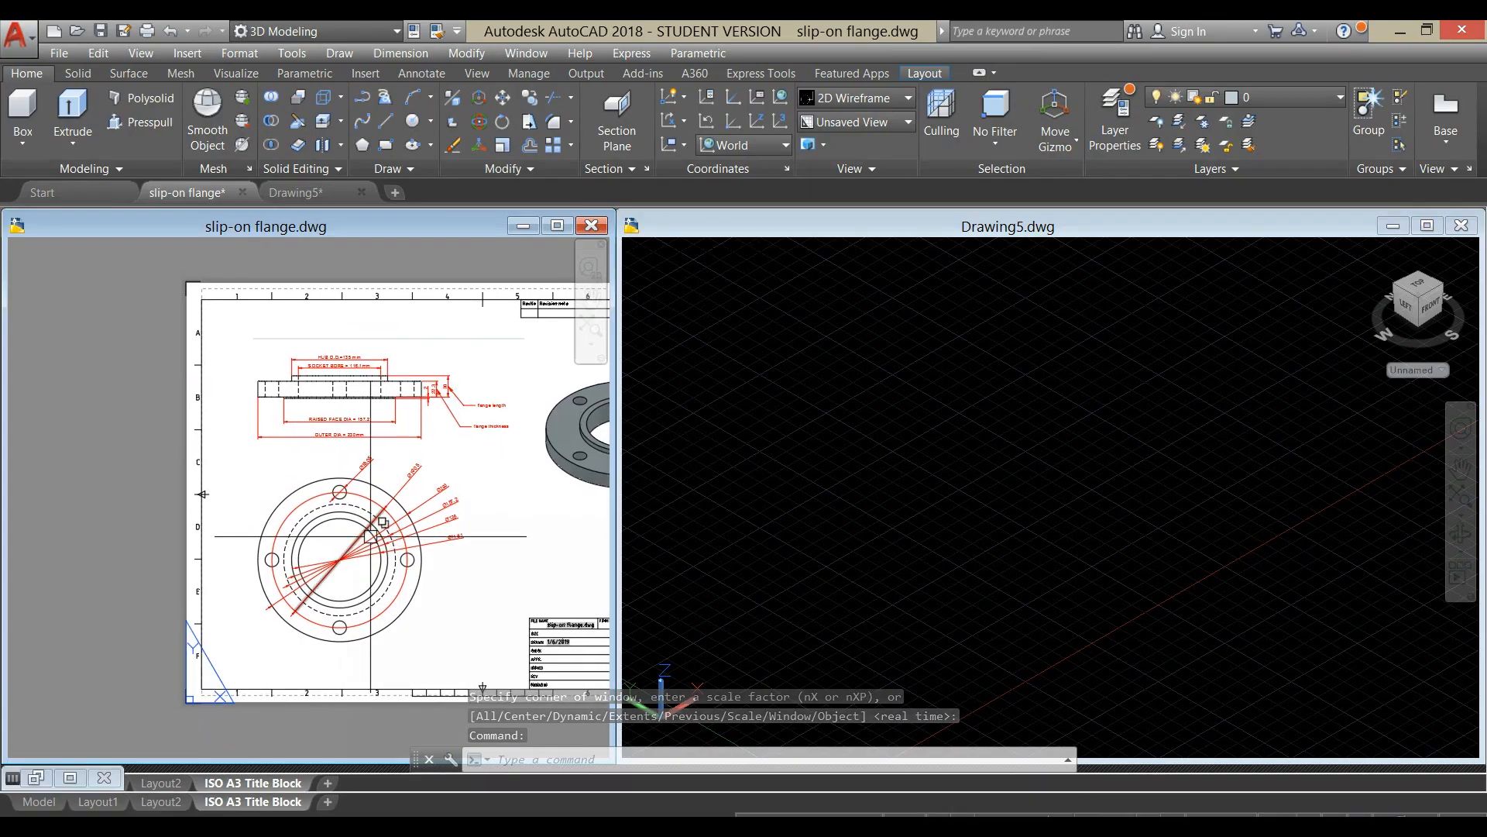
Set Drawing5.dwg to the Top view, keeping the plan-view diameters of slip-on flange.dwg readable alongside it
scroll(370, 536, up, 6)
mouse_move(356, 469)
middle_down()
mouse_move(269, 468)
mouse_move(213, 514)
middle_up()
double_click(196, 519)
click(793, 553)
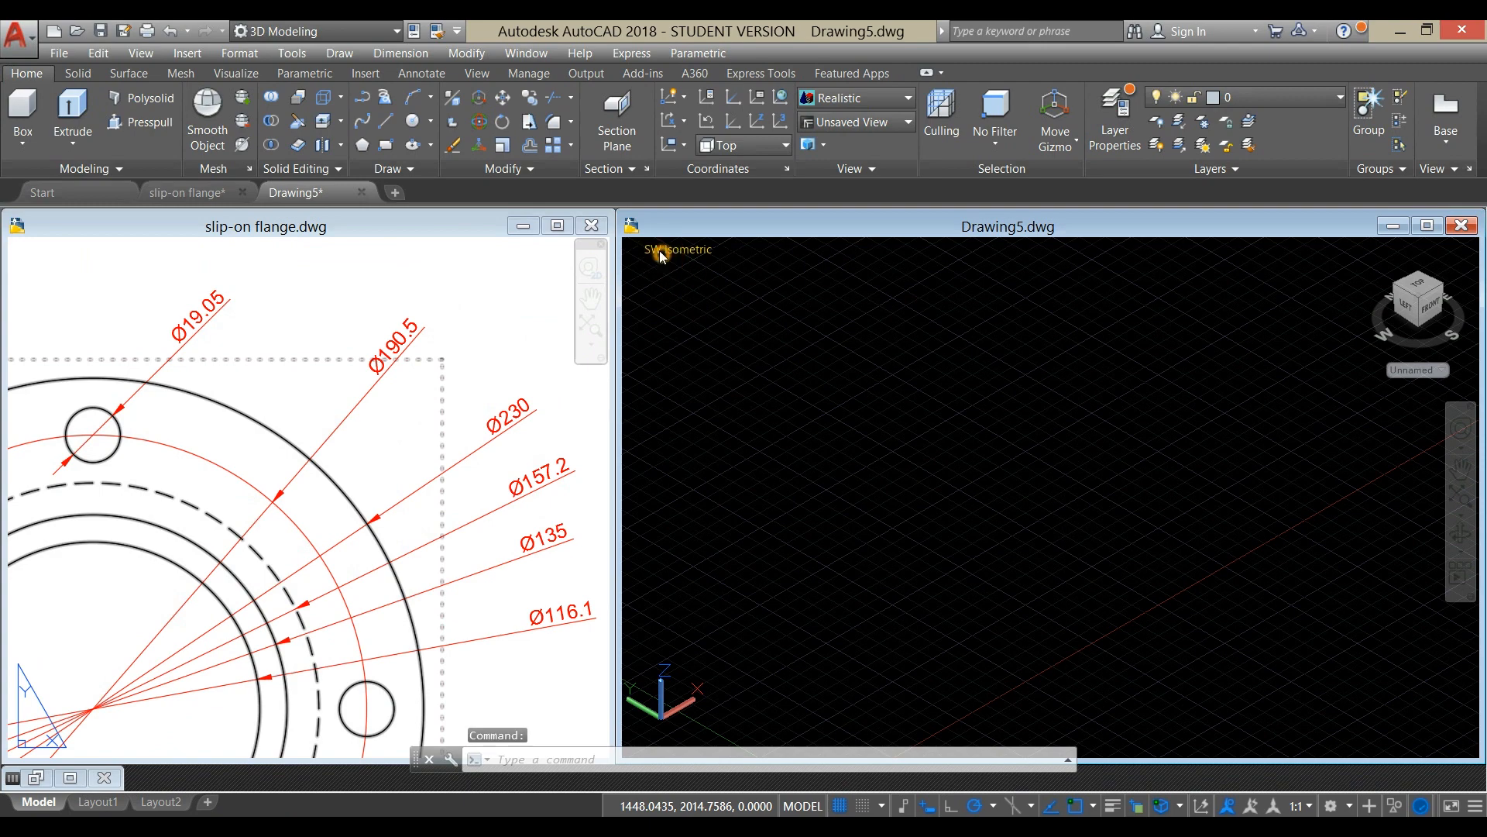
click(660, 254)
click(724, 296)
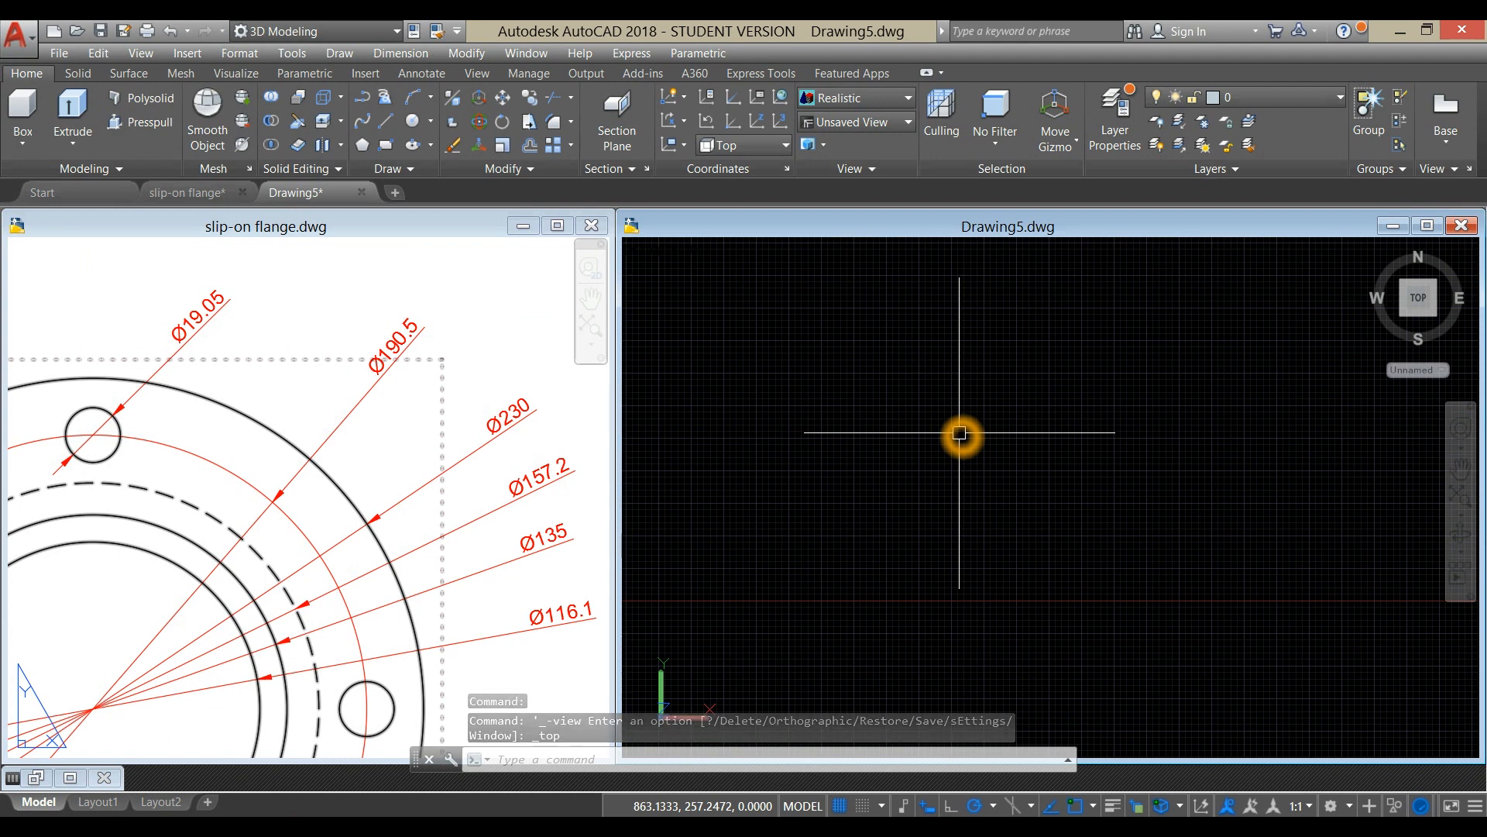
Draw a circle of diameter 230 in the middle of Drawing5.dwg for the flange's outer edge
text(C)
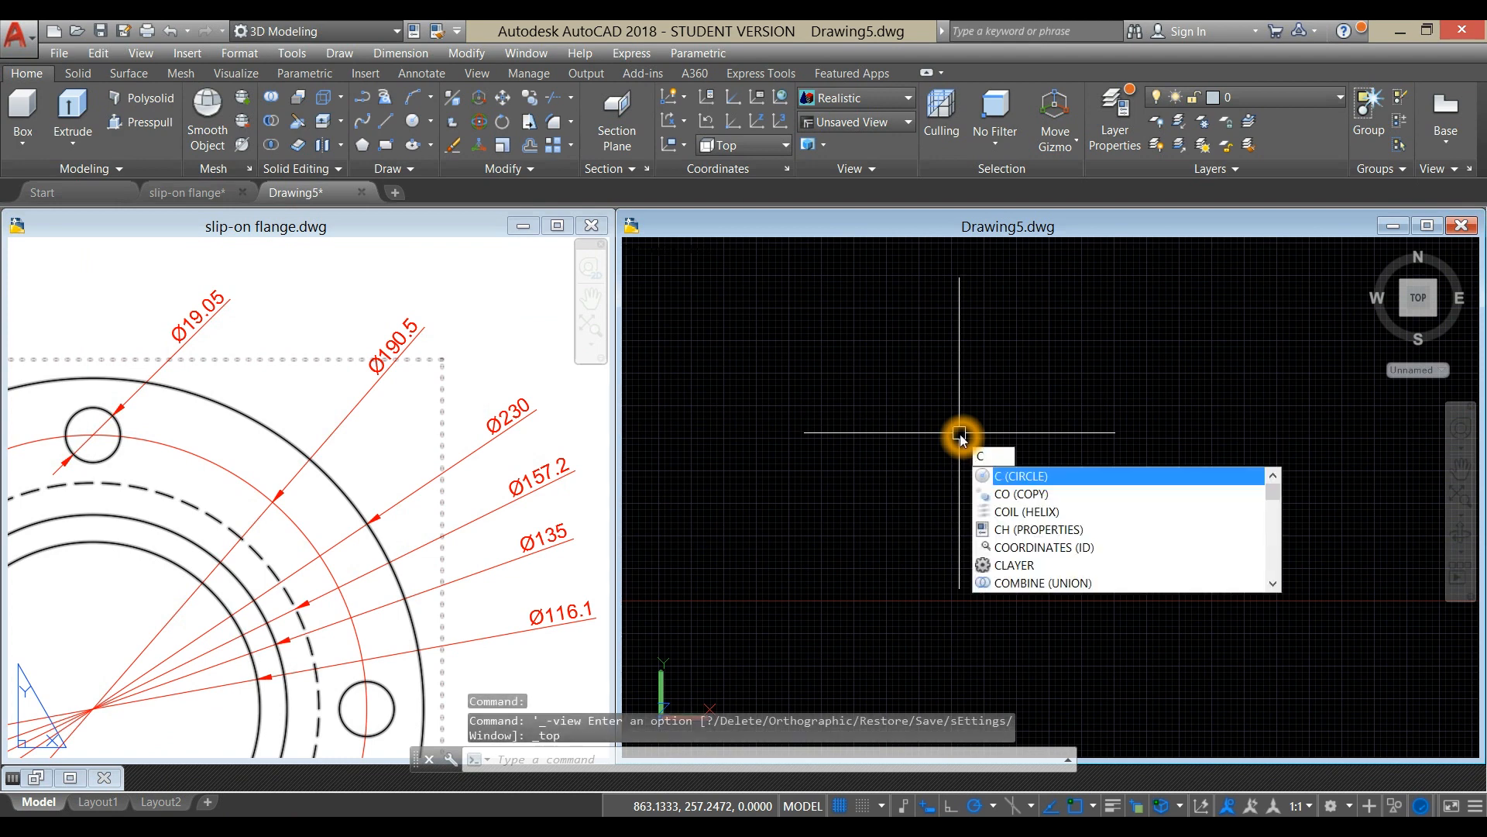
key(Return)
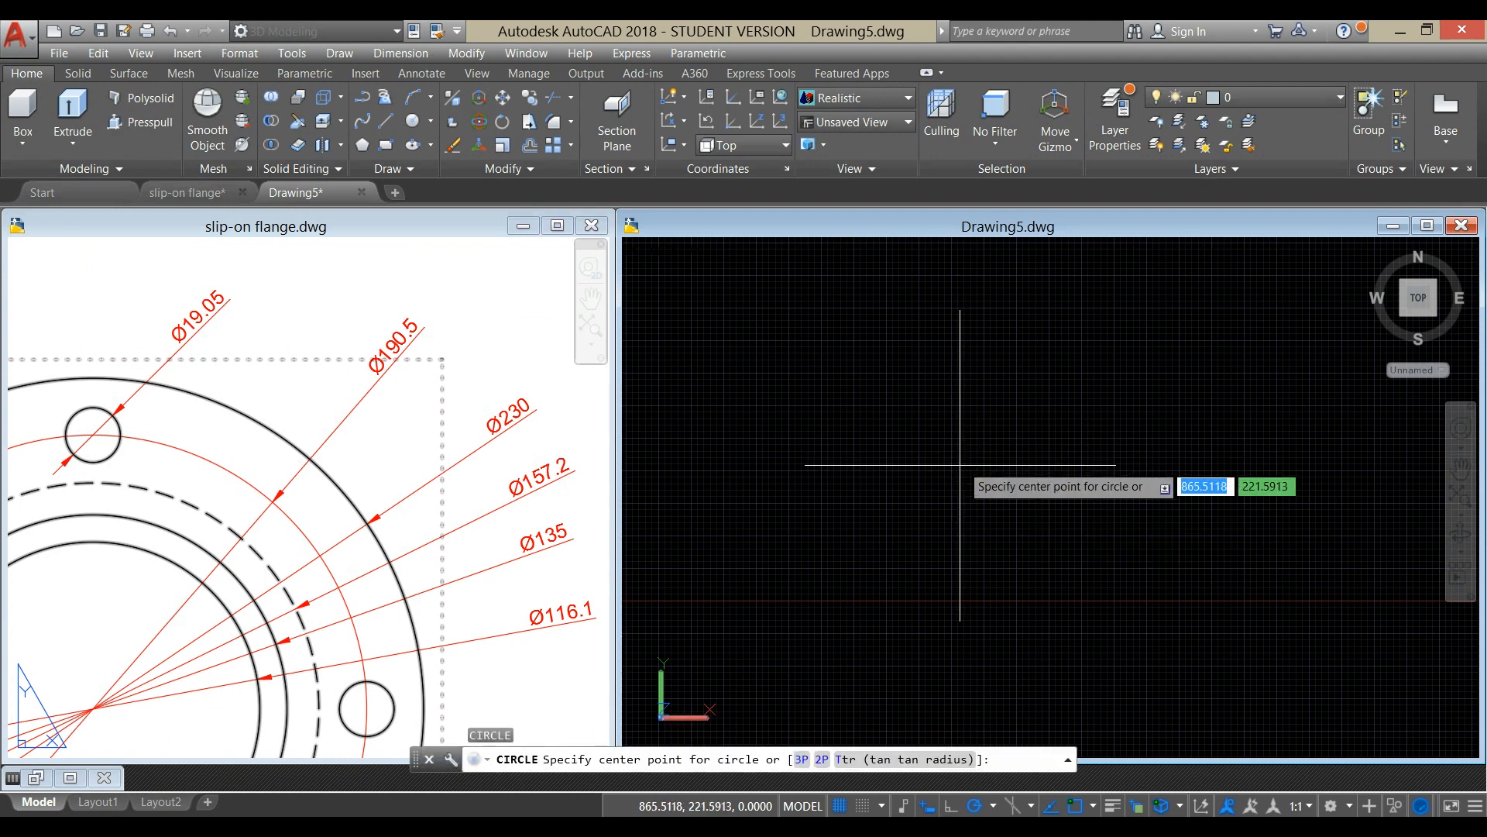
click(959, 468)
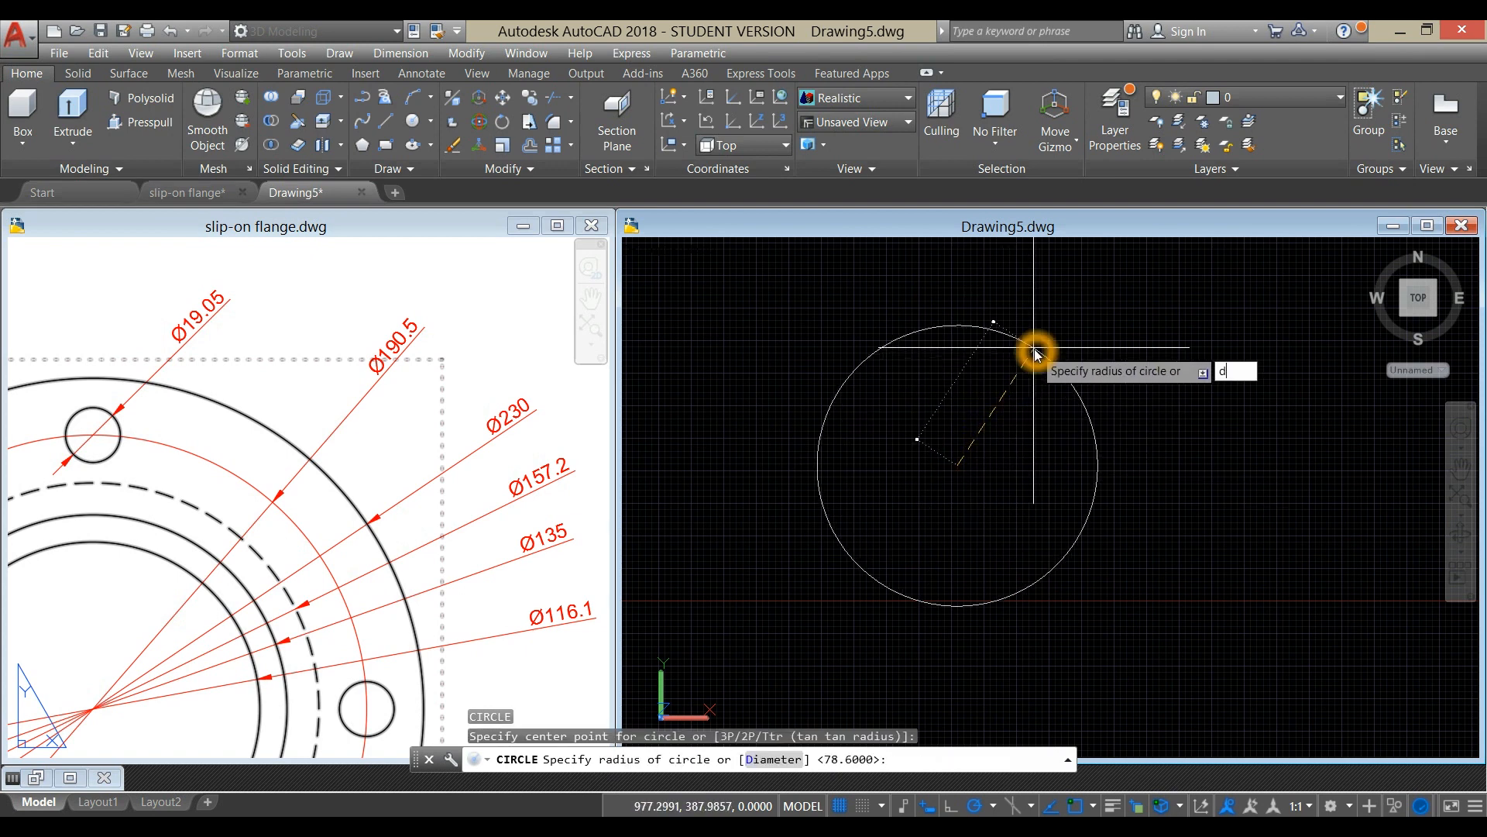
key(Return)
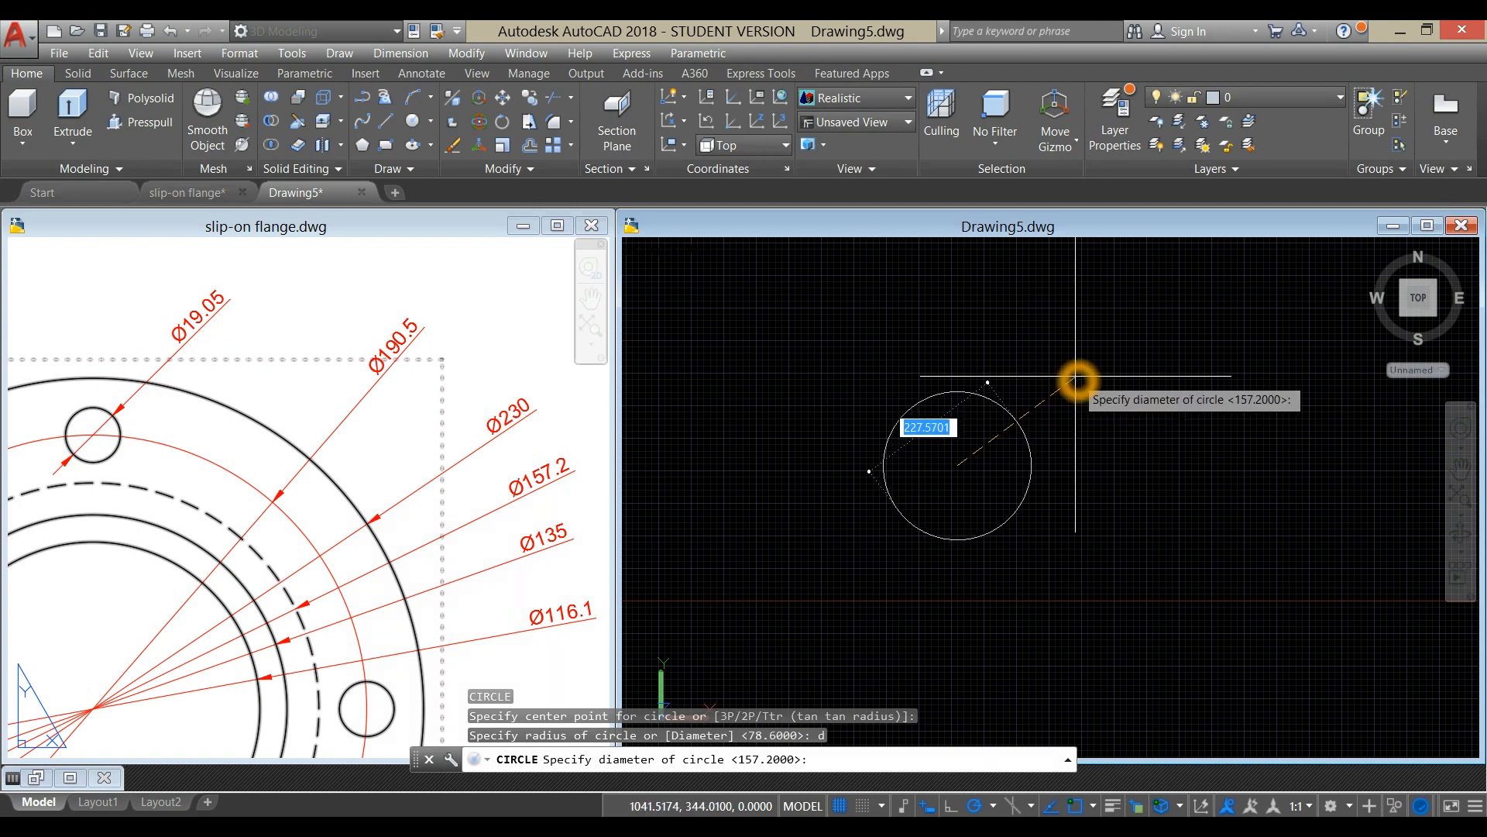
key(Return)
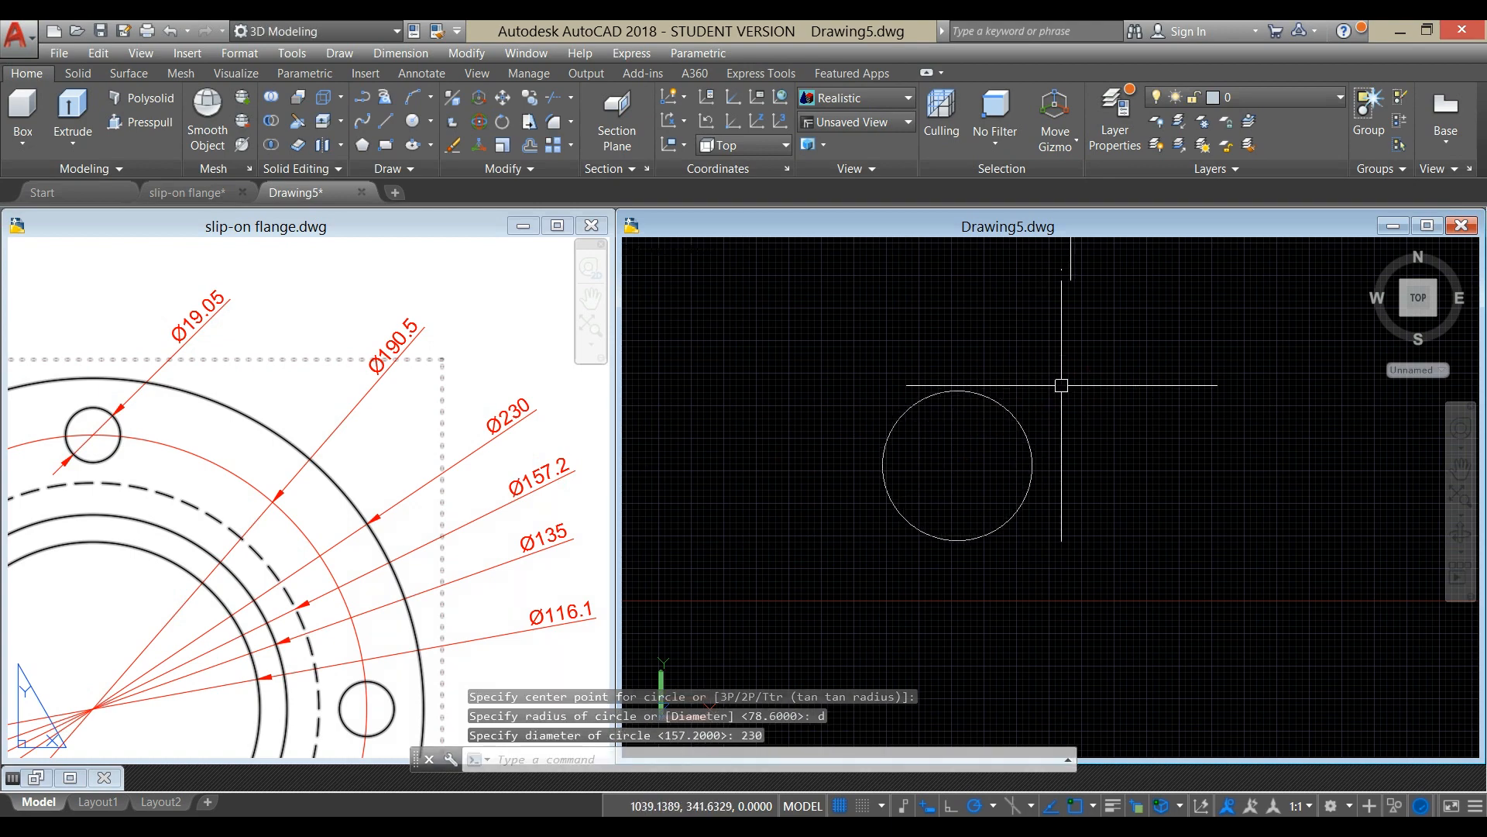
Draw a raised-face circle of diameter 157.2 concentric with the outer flange circle
scroll(979, 435, up, 2)
scroll(954, 433, up, 2)
scroll(952, 425, down, 3)
middle_drag(952, 425, 961, 416)
scroll(948, 412, up, 1)
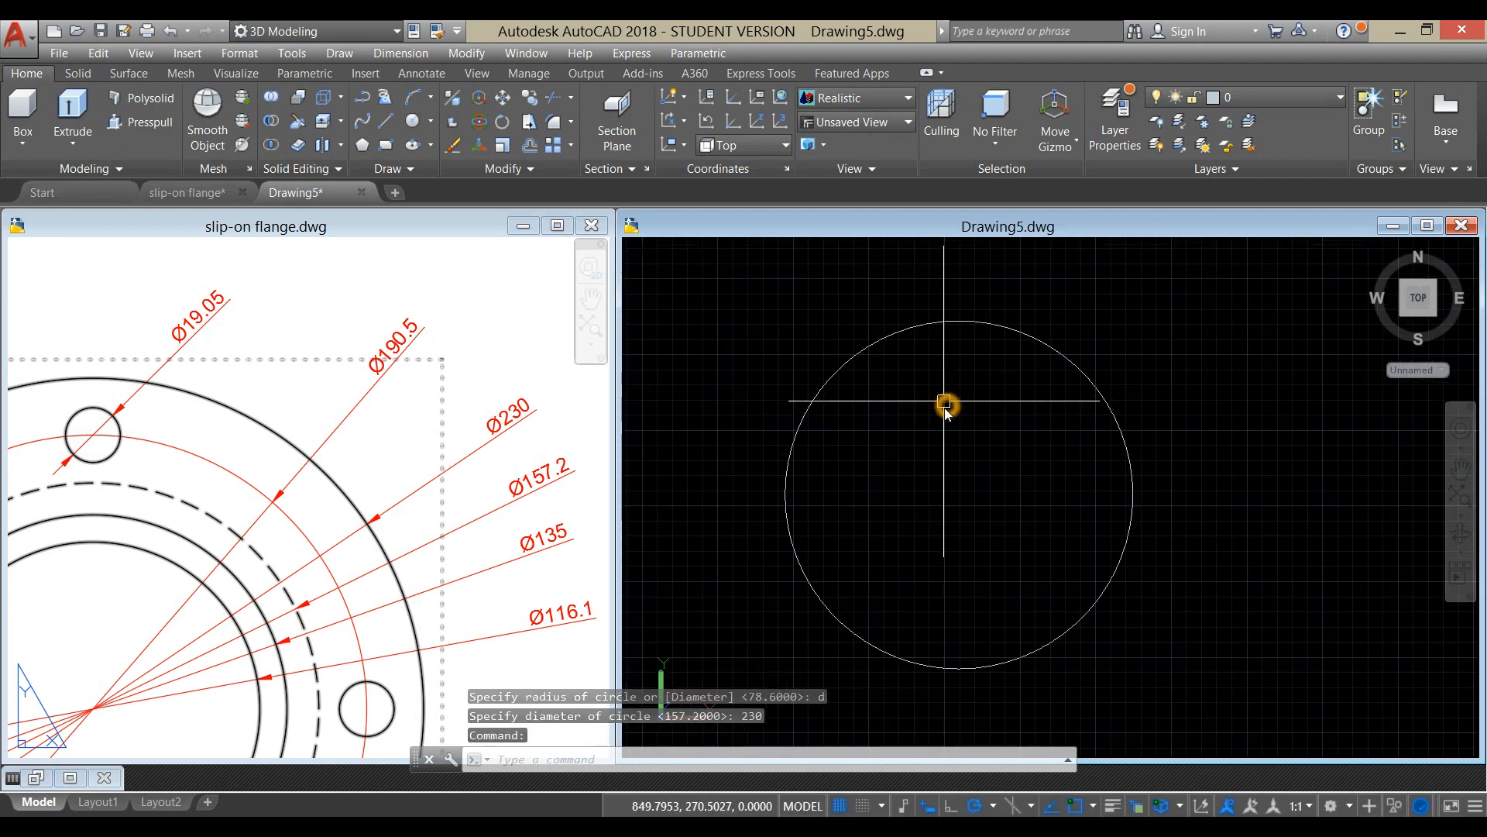
right_click(948, 412)
click(977, 418)
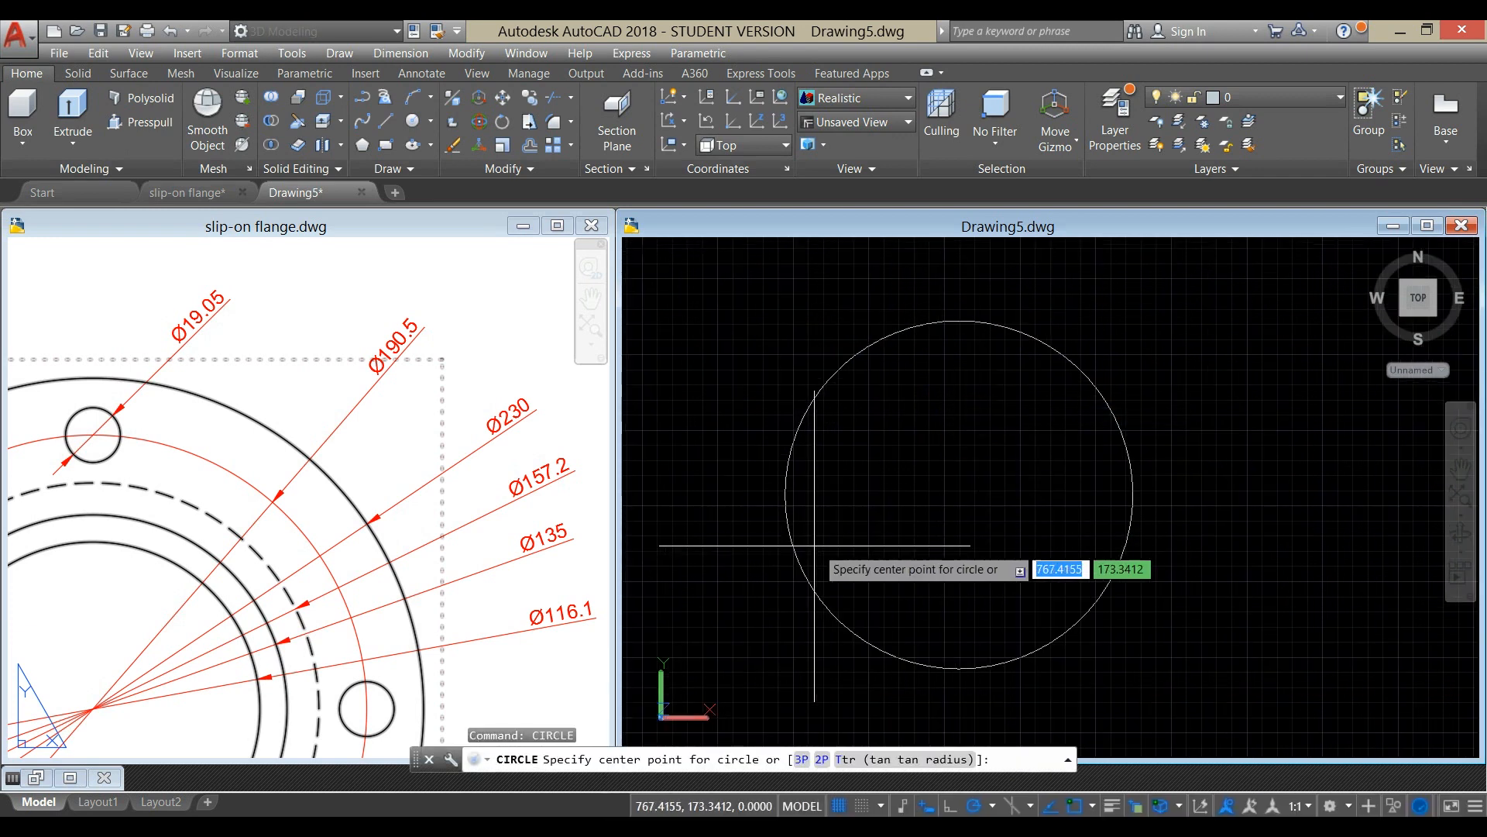
click(959, 494)
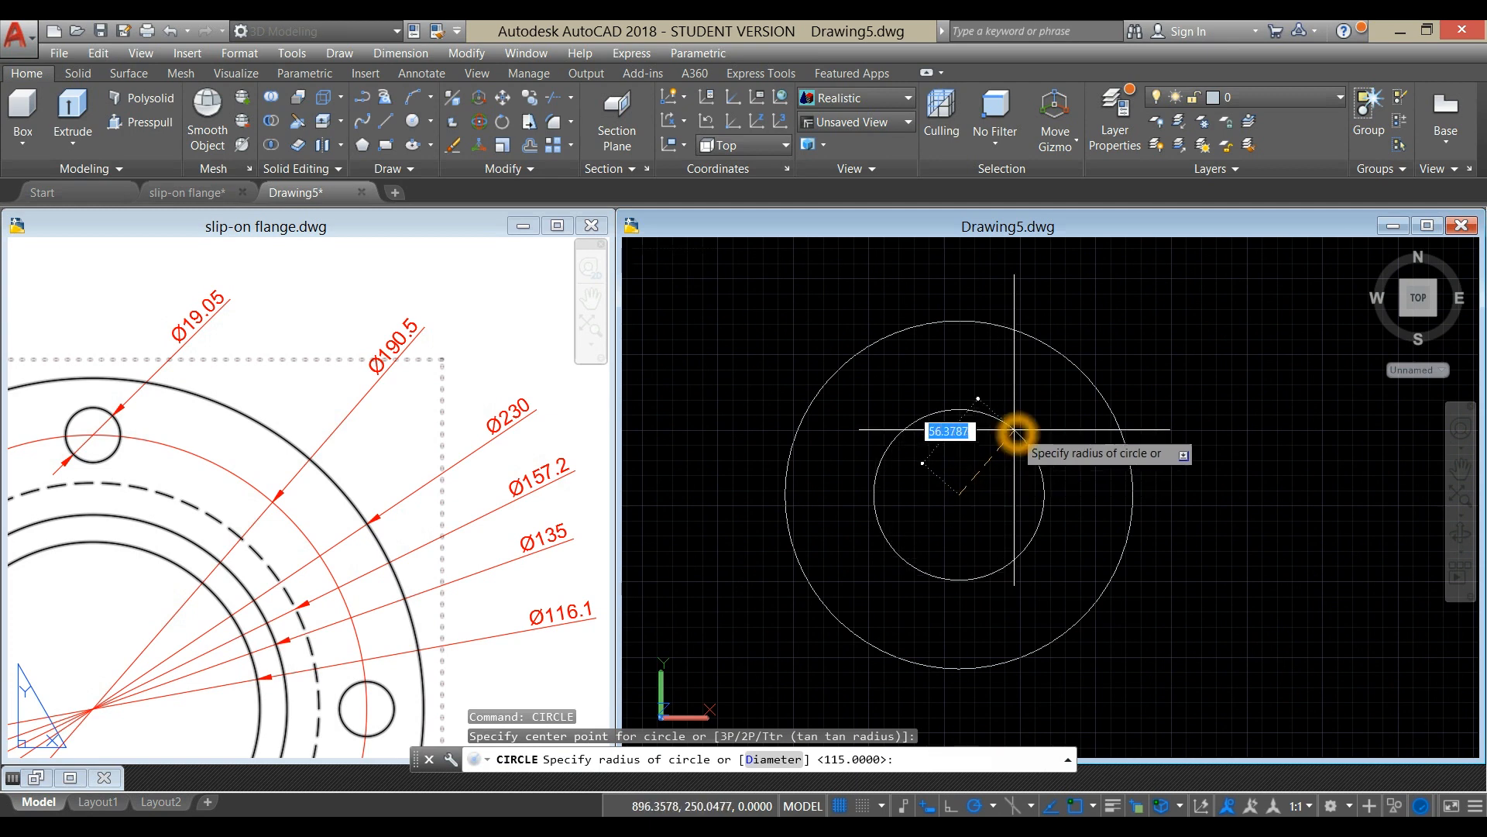
text(d)
key(Return)
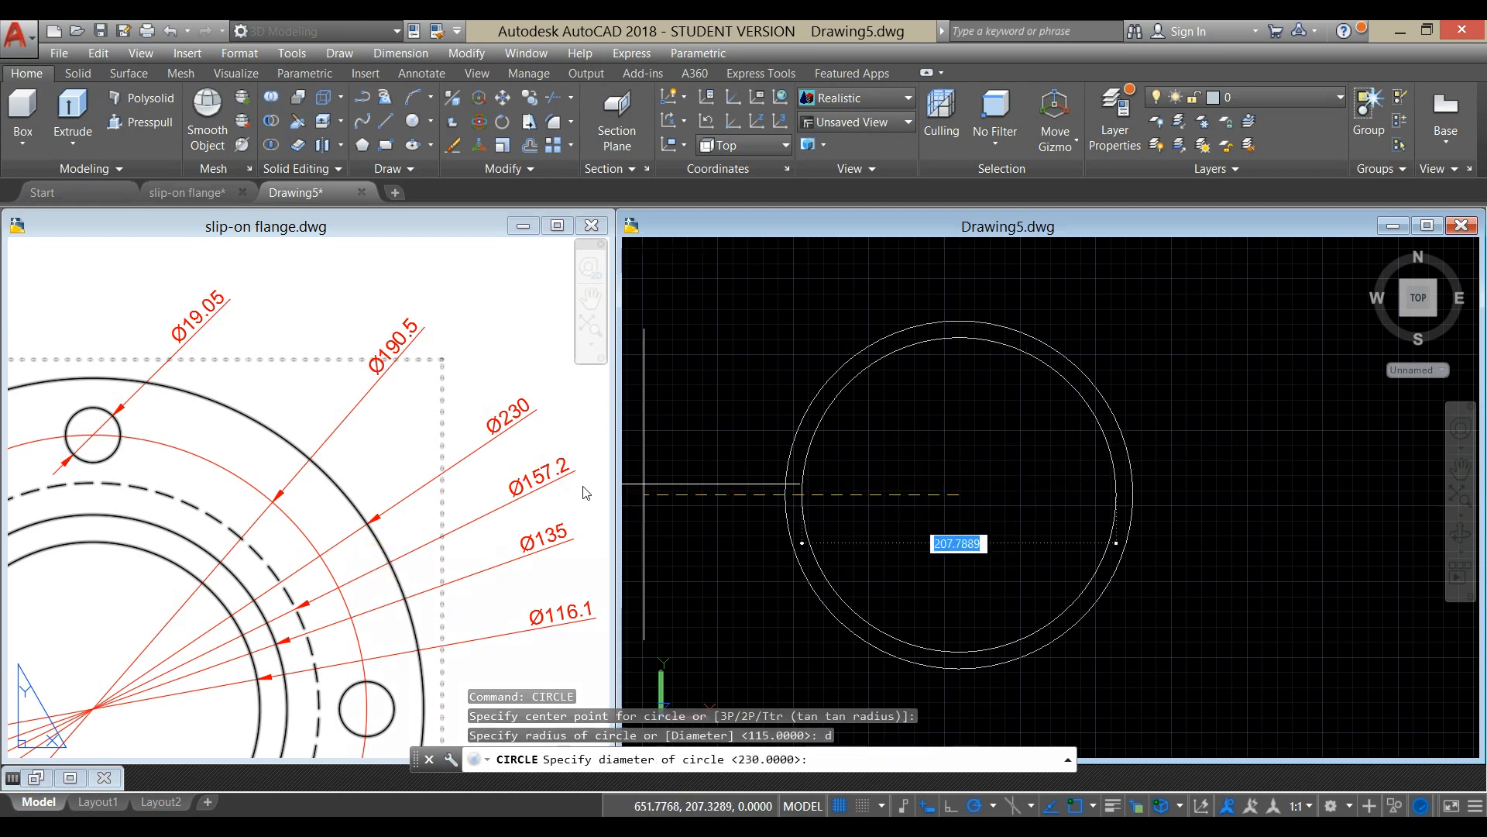
text(157.2)
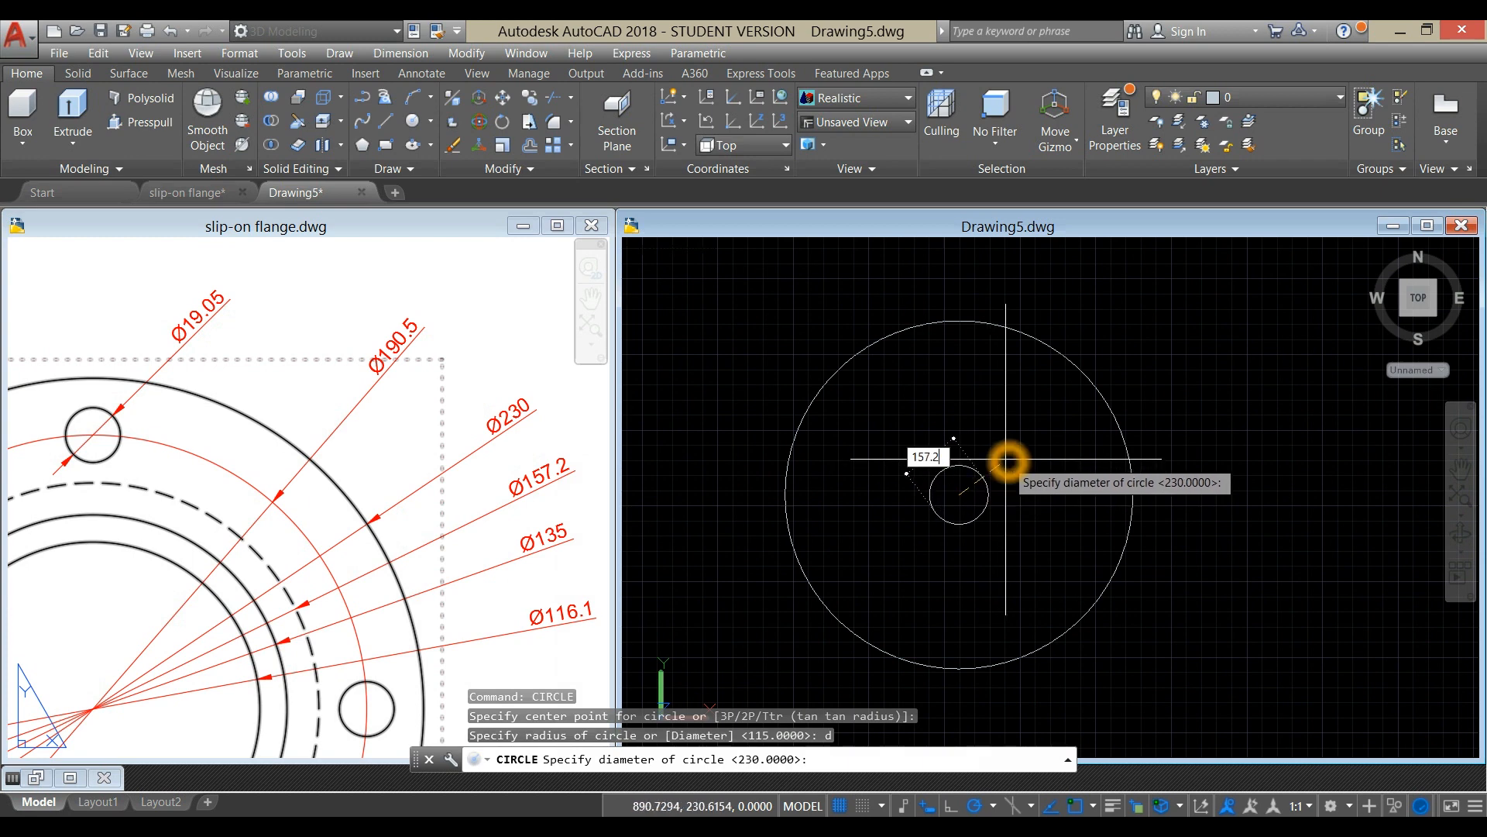
key(Return)
Draw a hub circle of diameter 135 on the same center as the existing circles
click(351, 547)
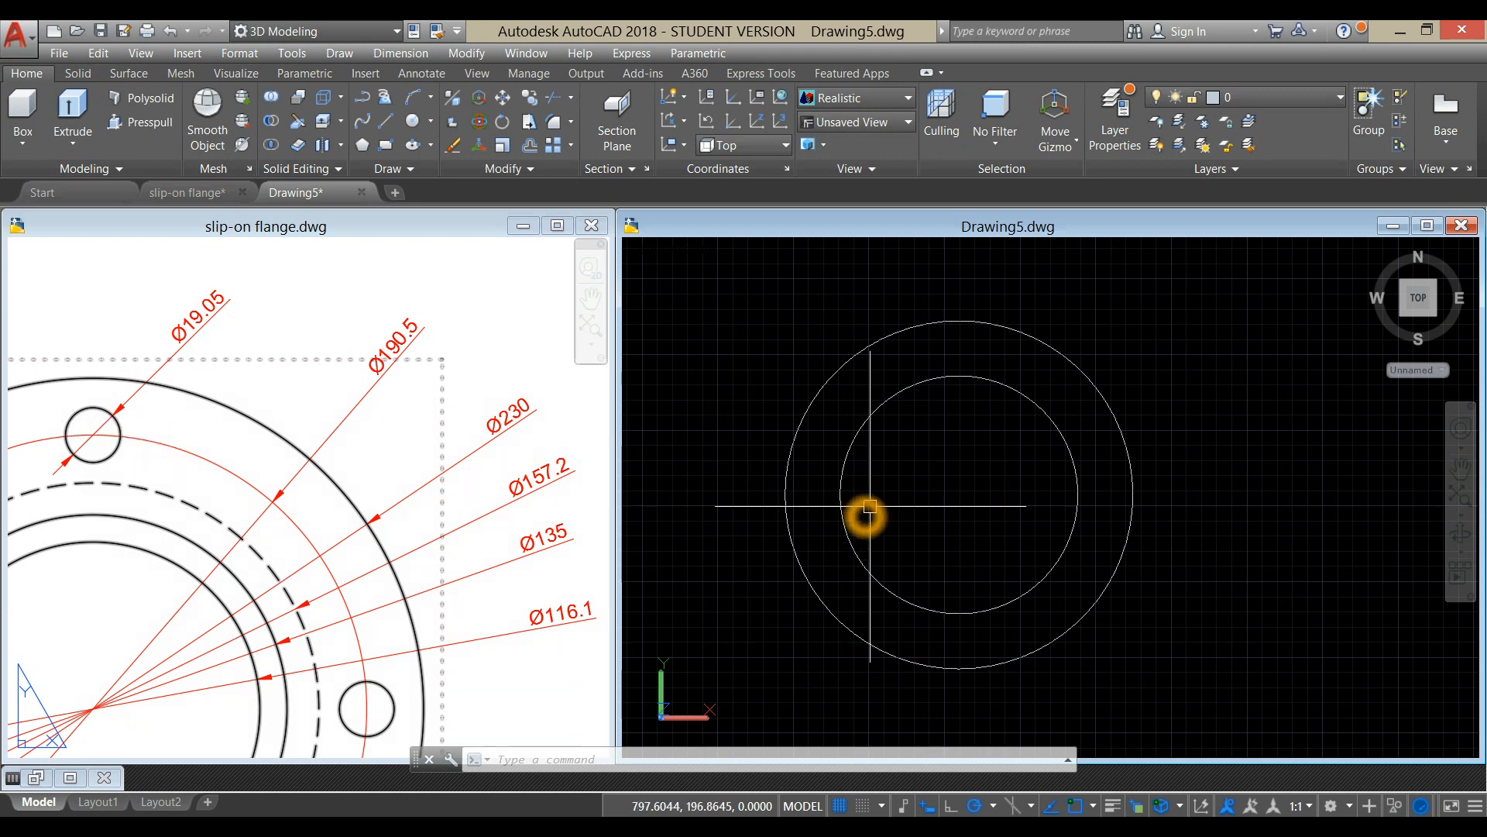
right_click(933, 435)
click(976, 451)
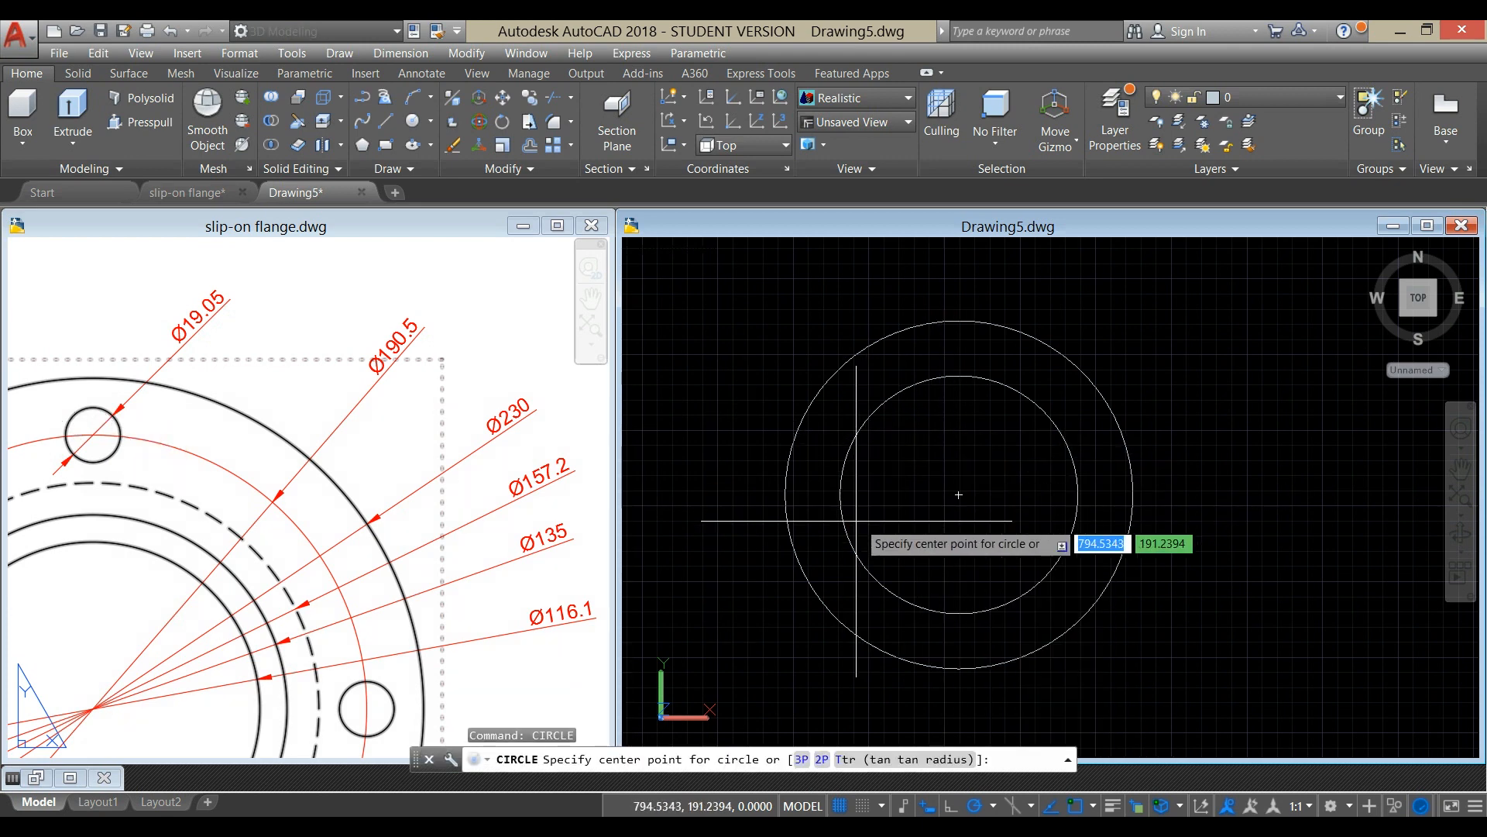
click(959, 500)
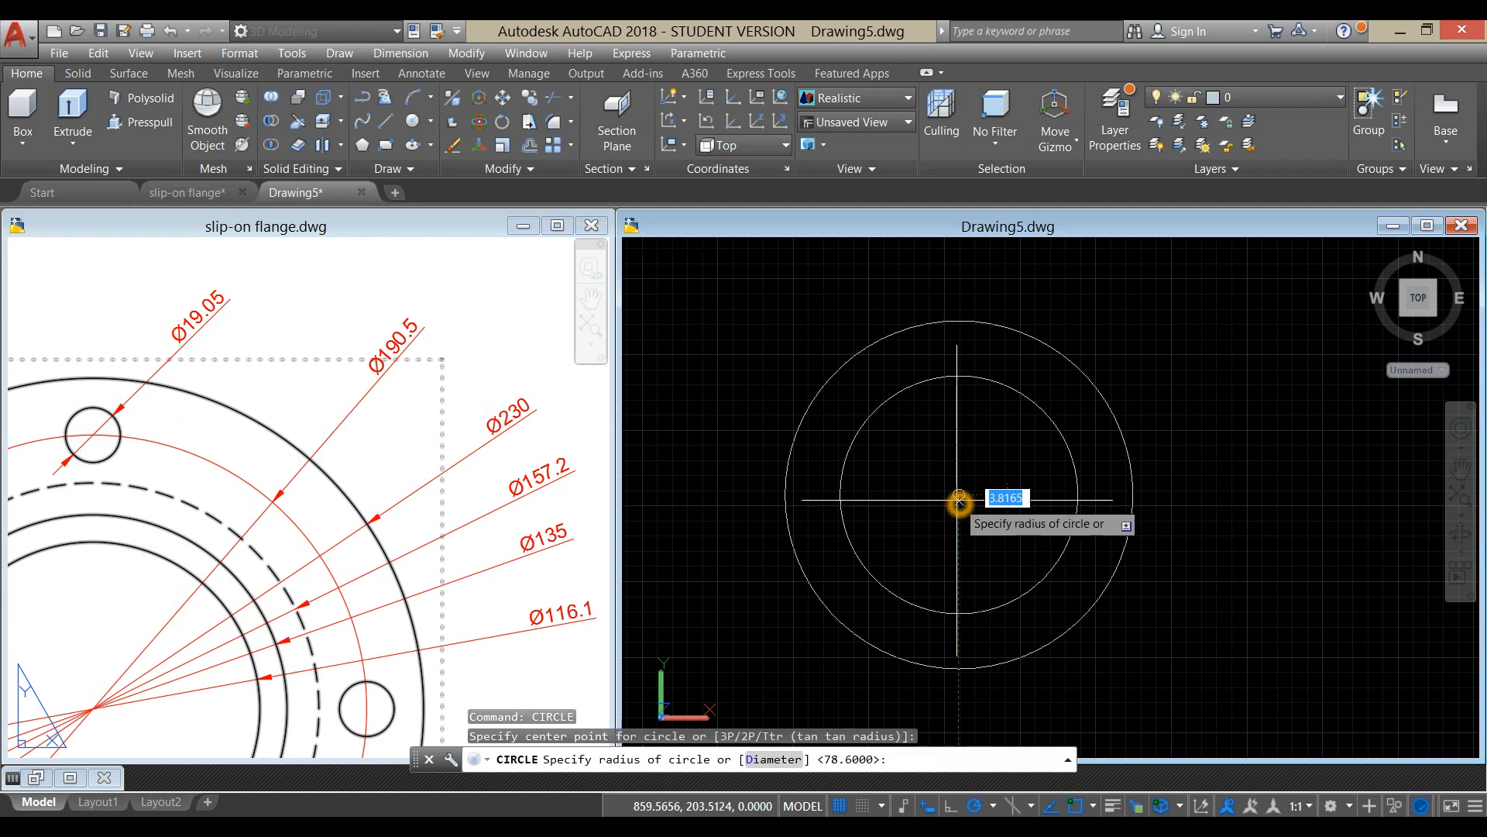
text(d)
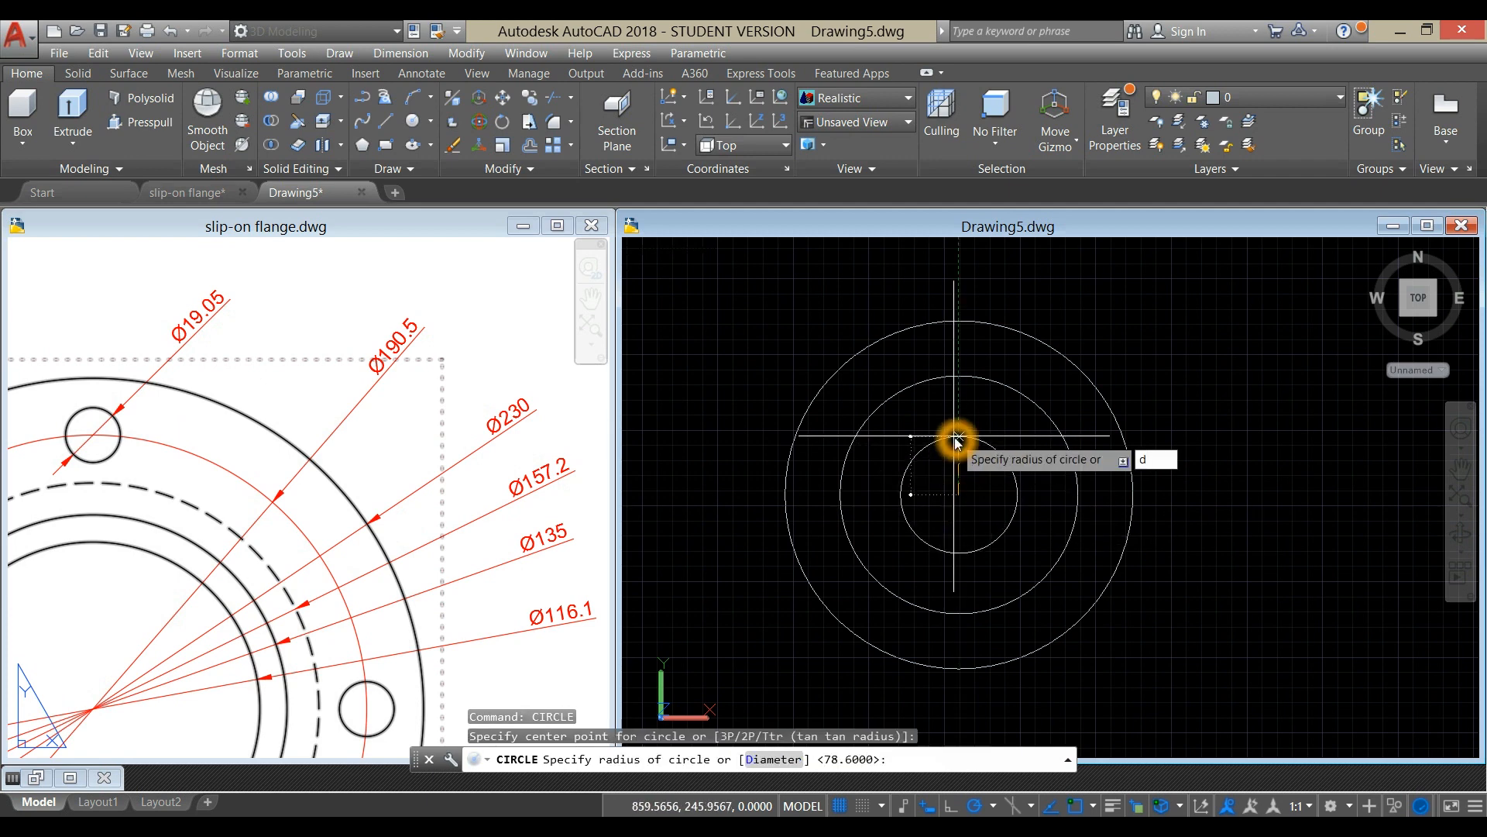
key(Return)
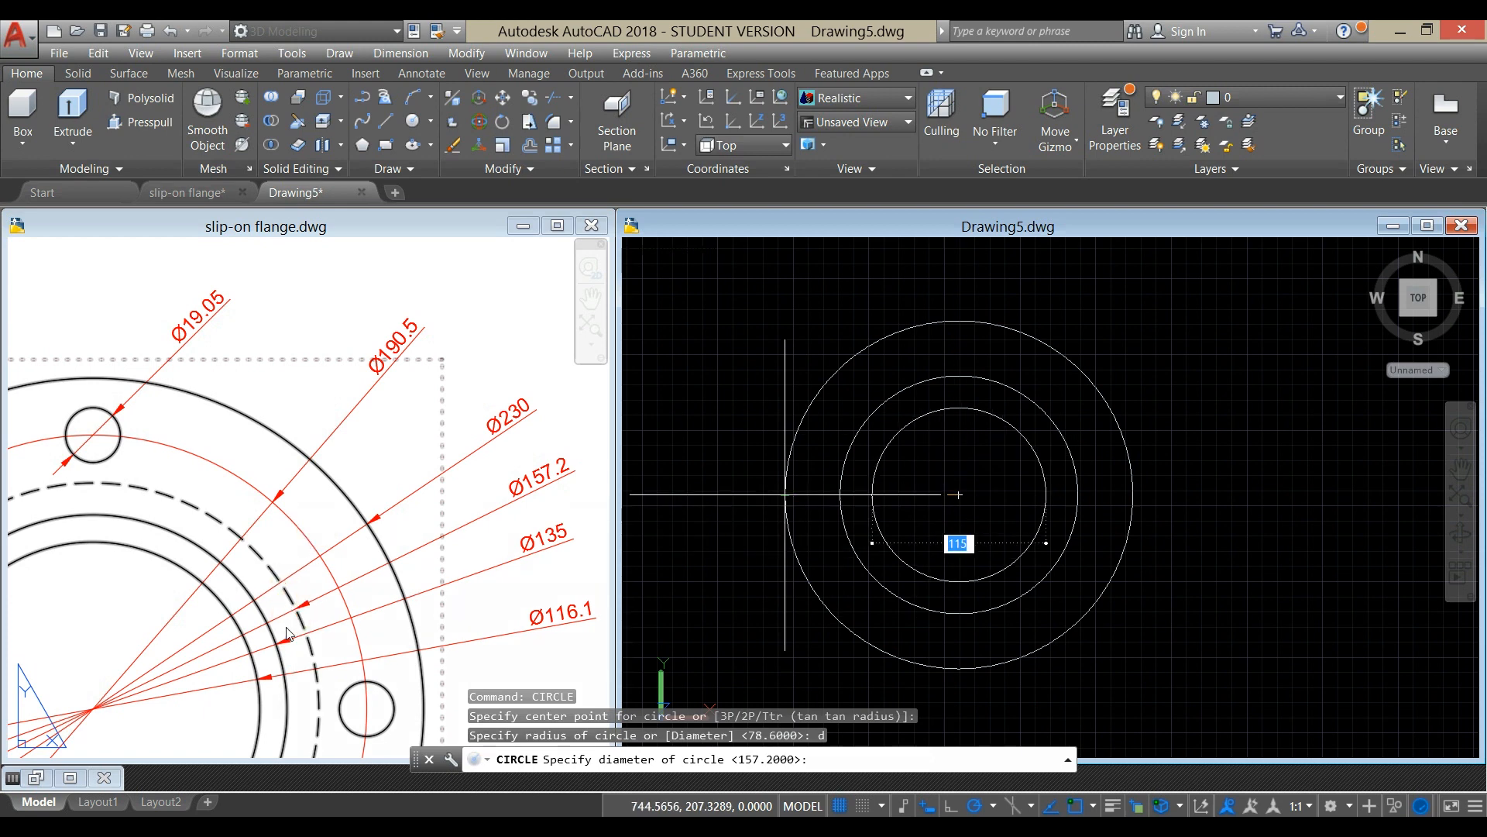
click(821, 437)
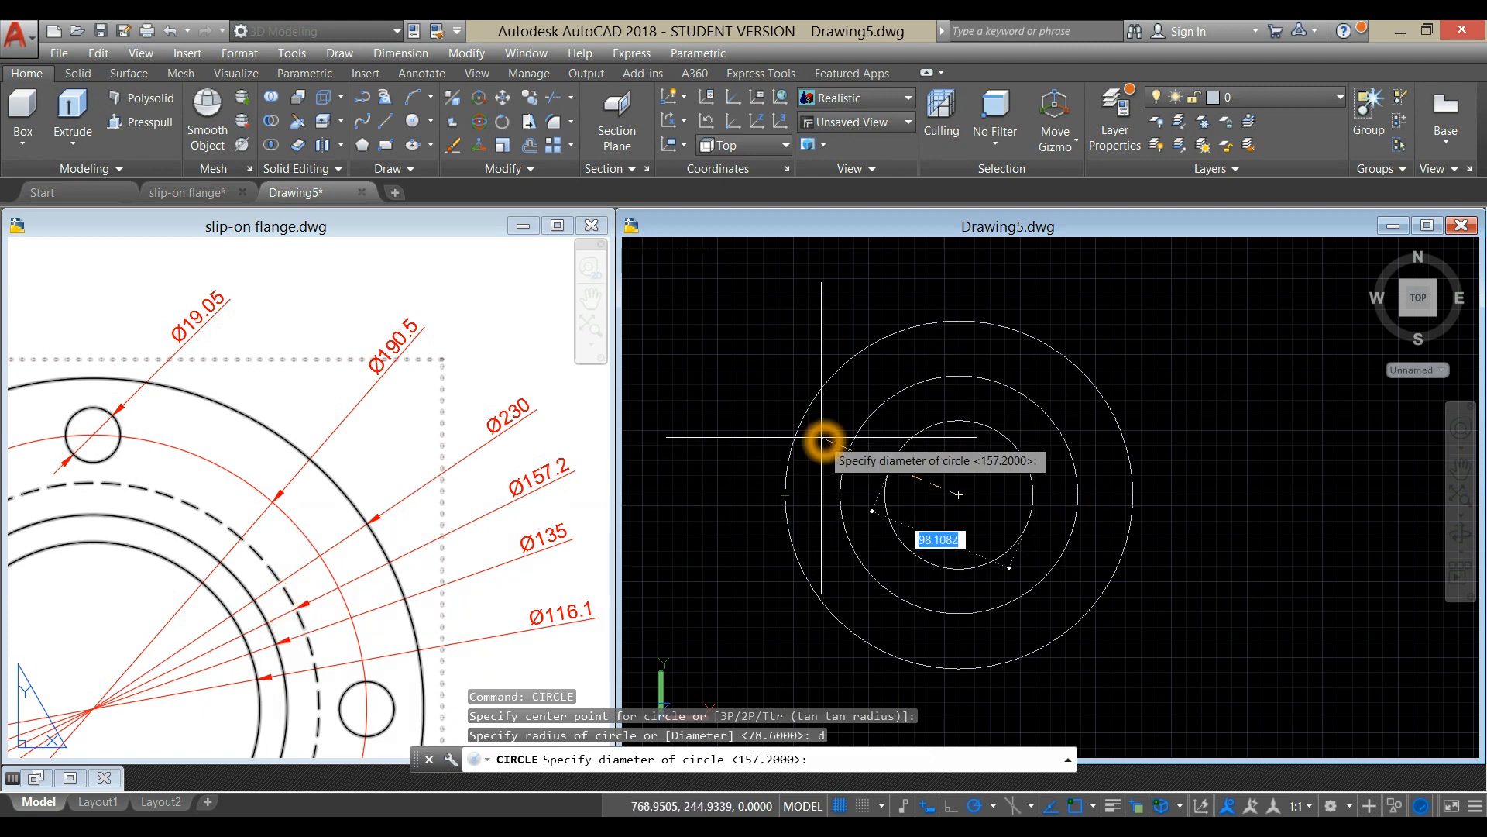
text(135)
key(Return)
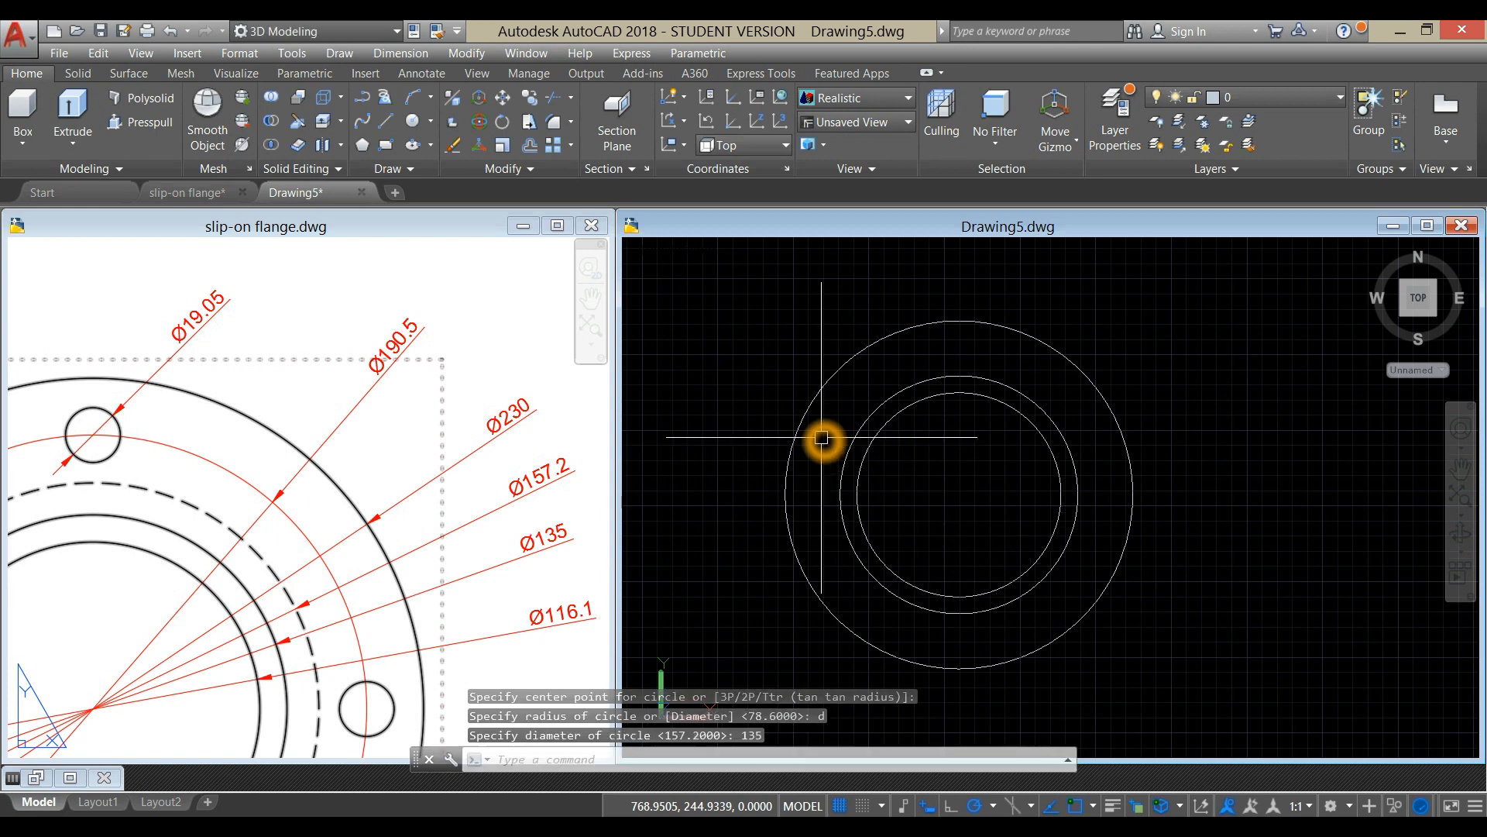
Draw a socket-bore circle of diameter 116.1 at the common center of the flange circles
click(146, 612)
middle_drag(150, 580, 147, 476)
click(979, 524)
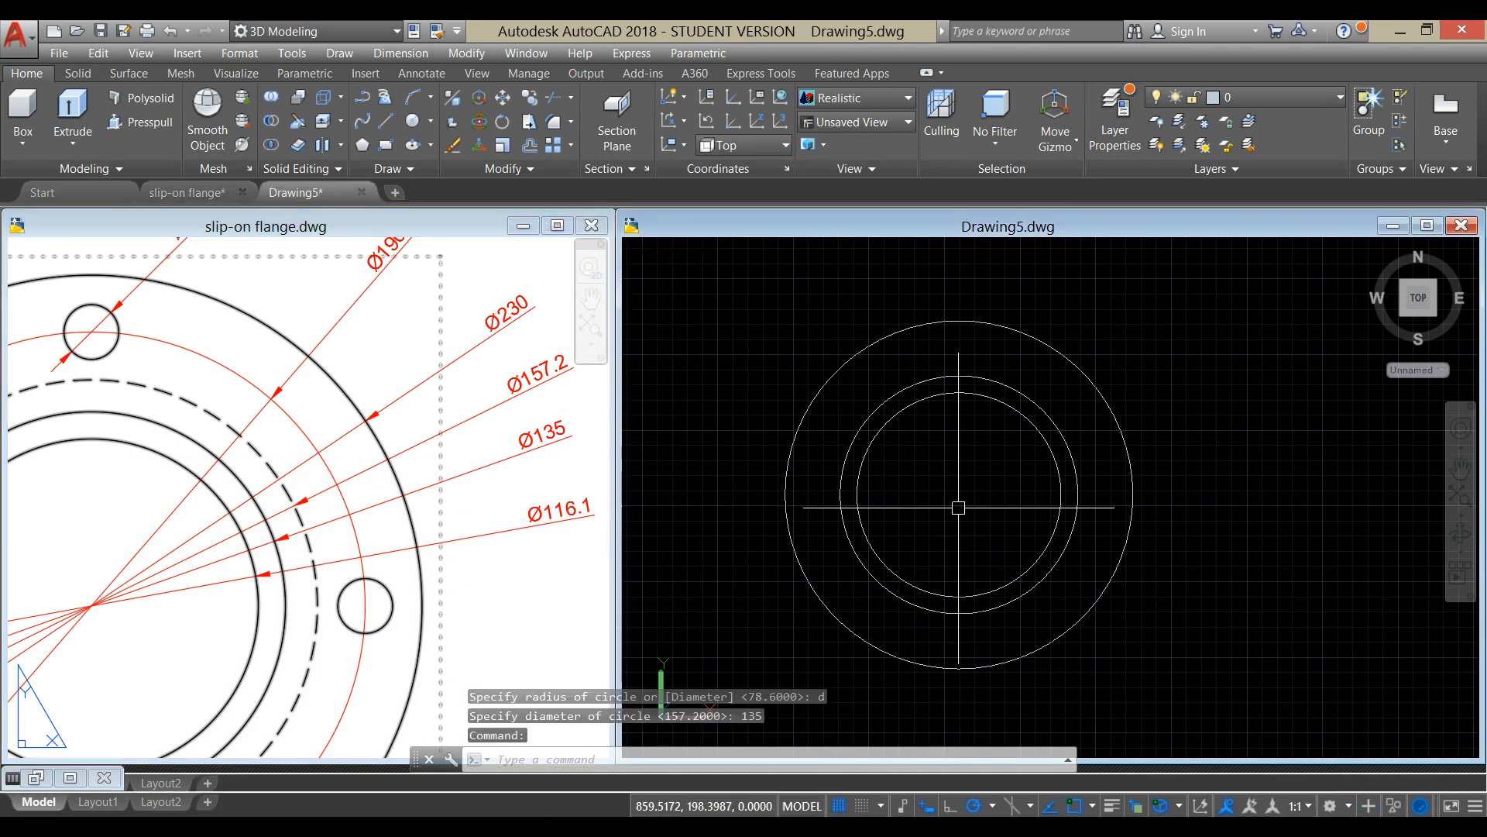
right_click(925, 449)
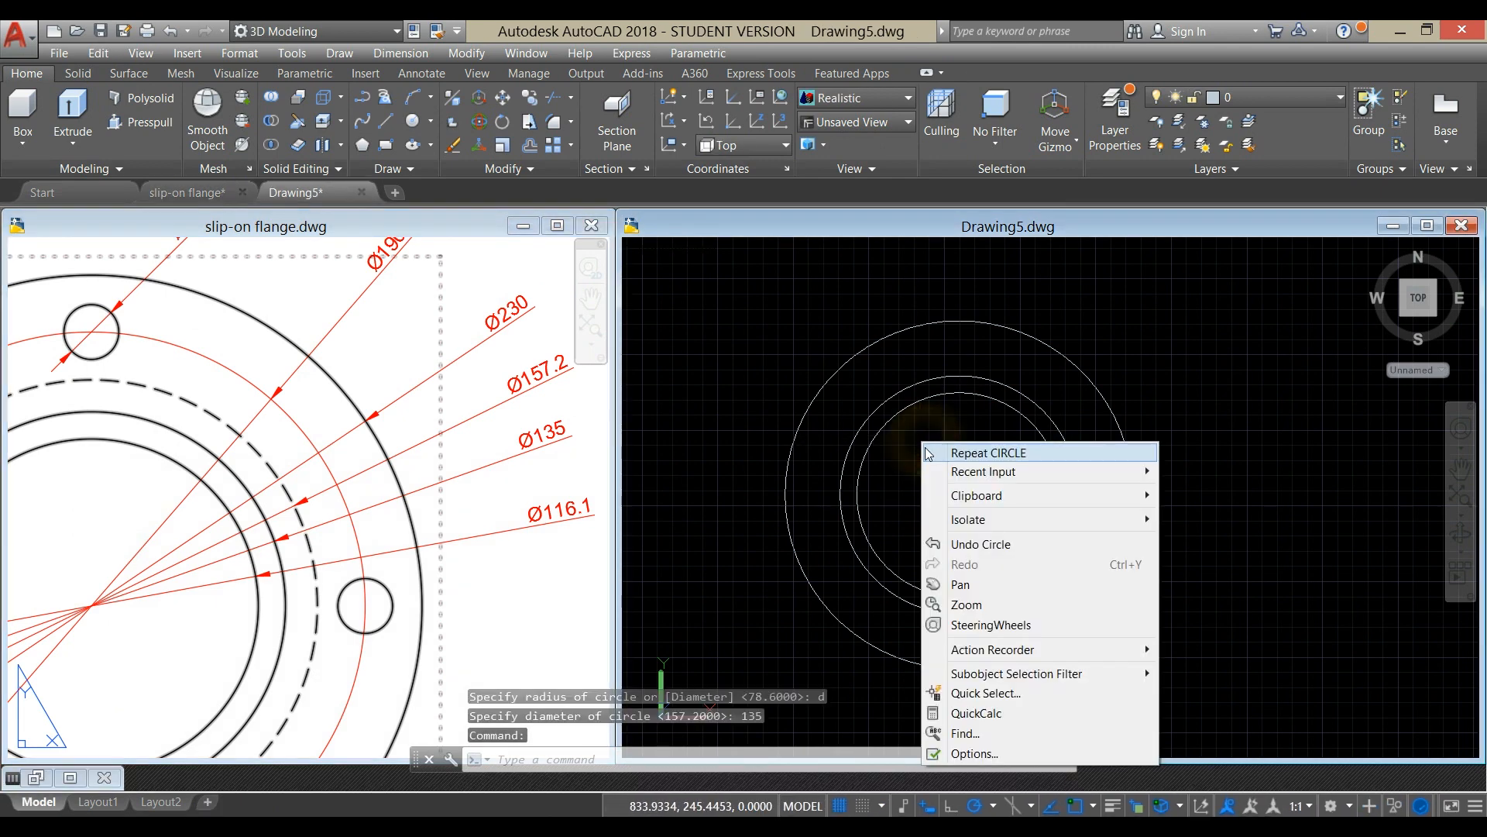
click(965, 454)
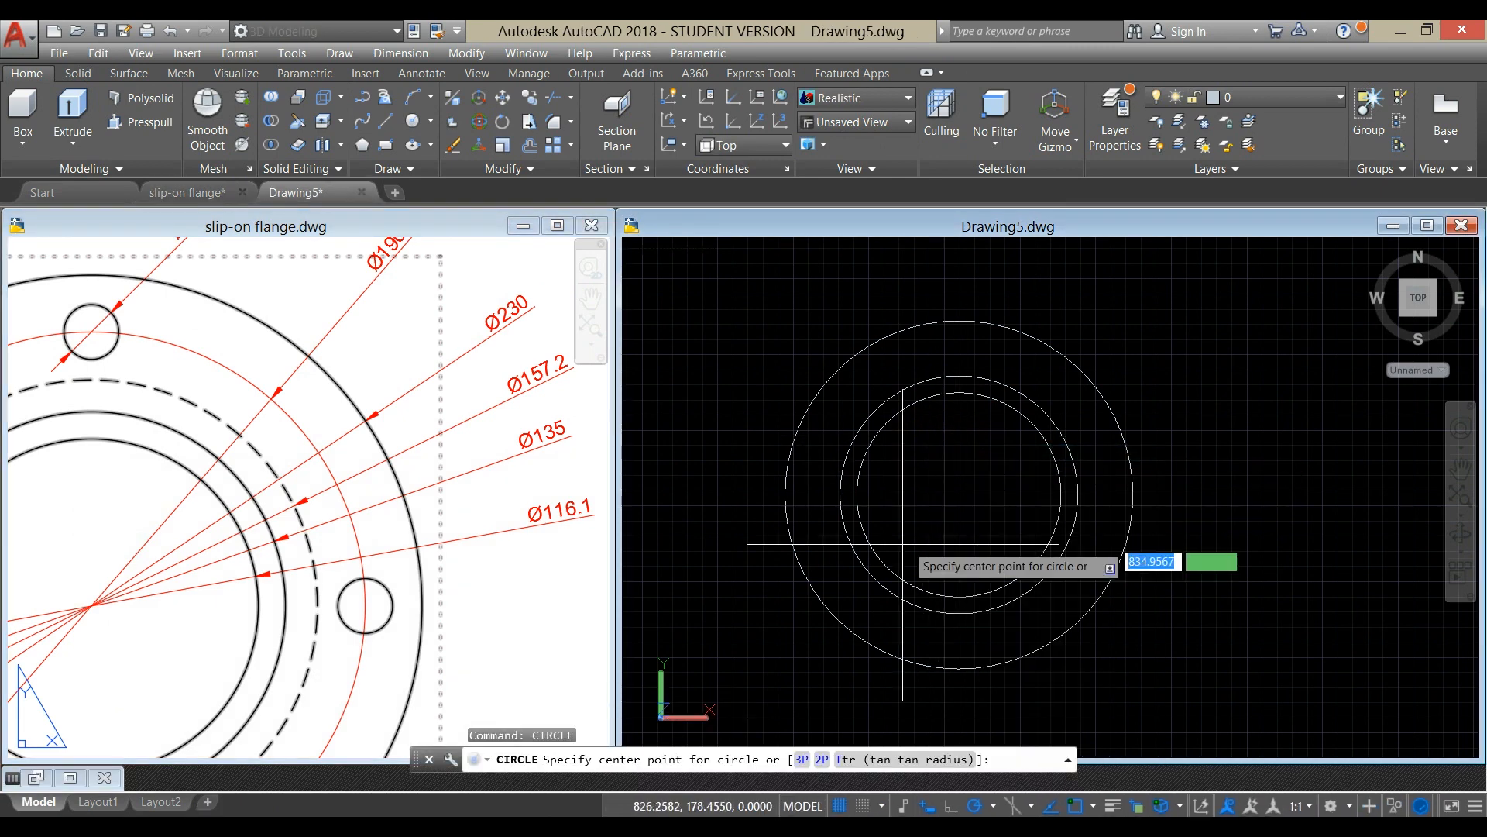
click(956, 495)
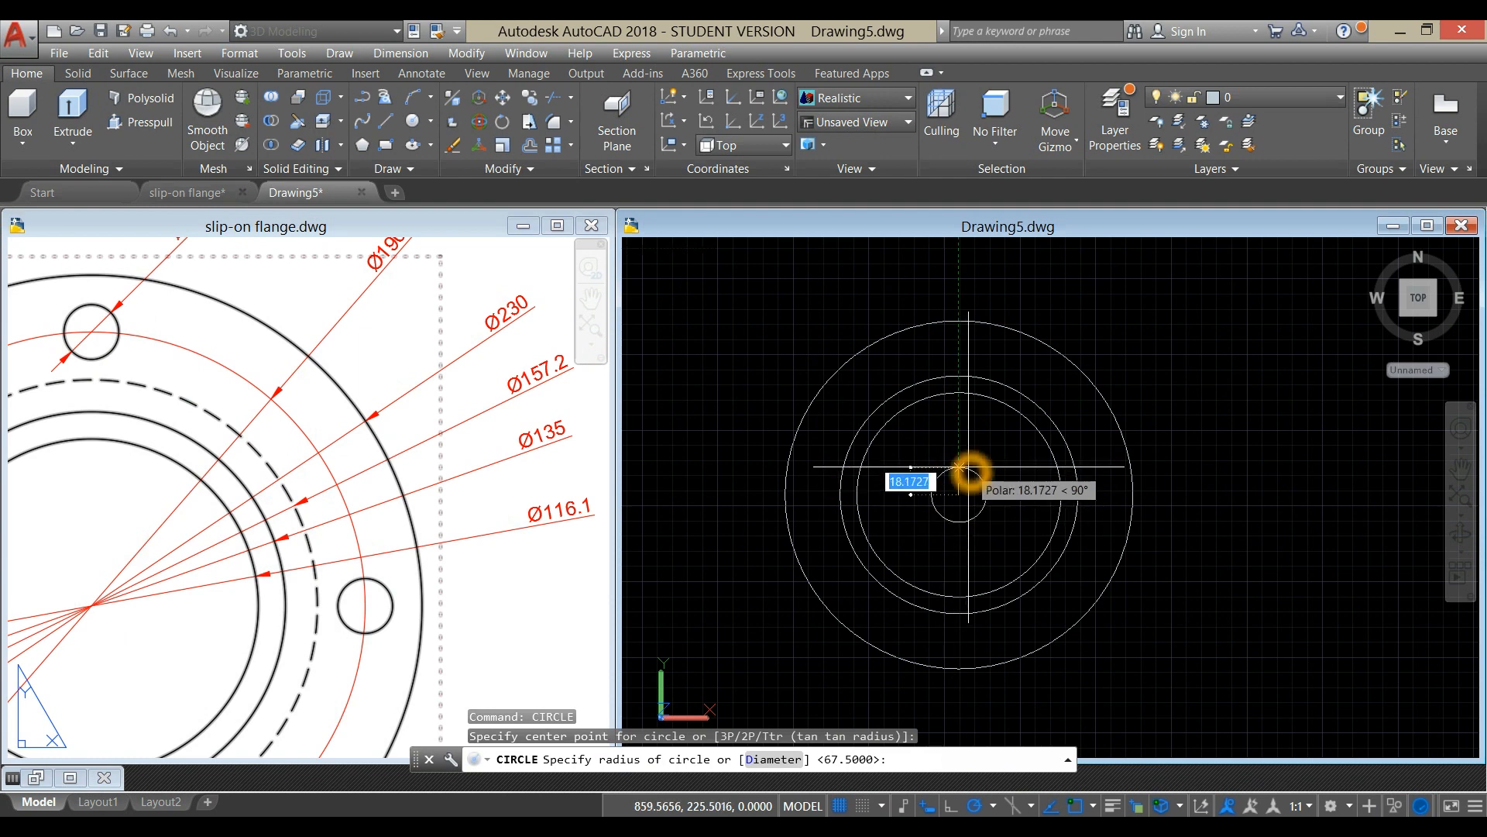
text(d)
key(Return)
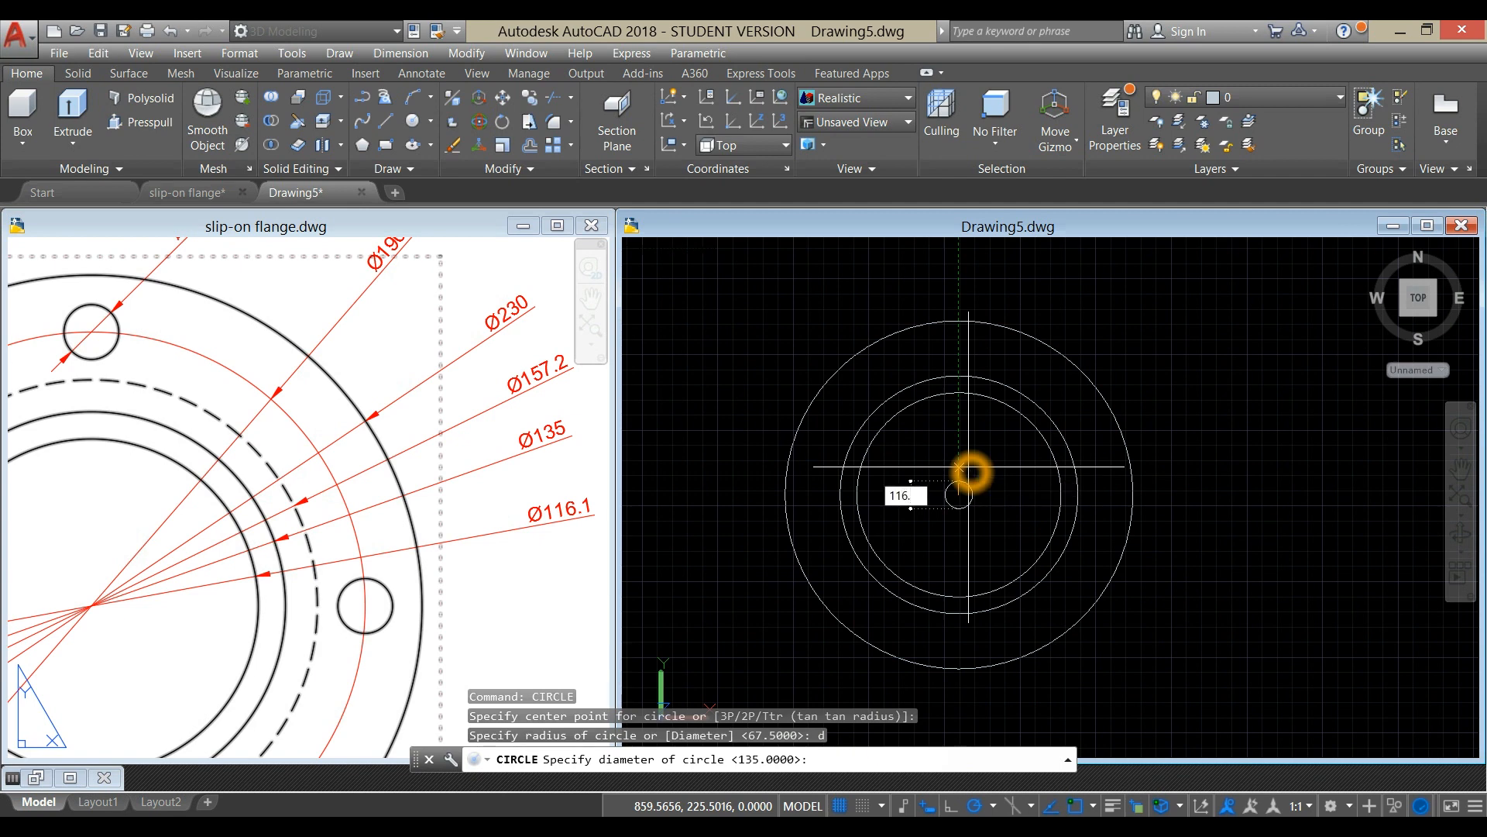
key(Return)
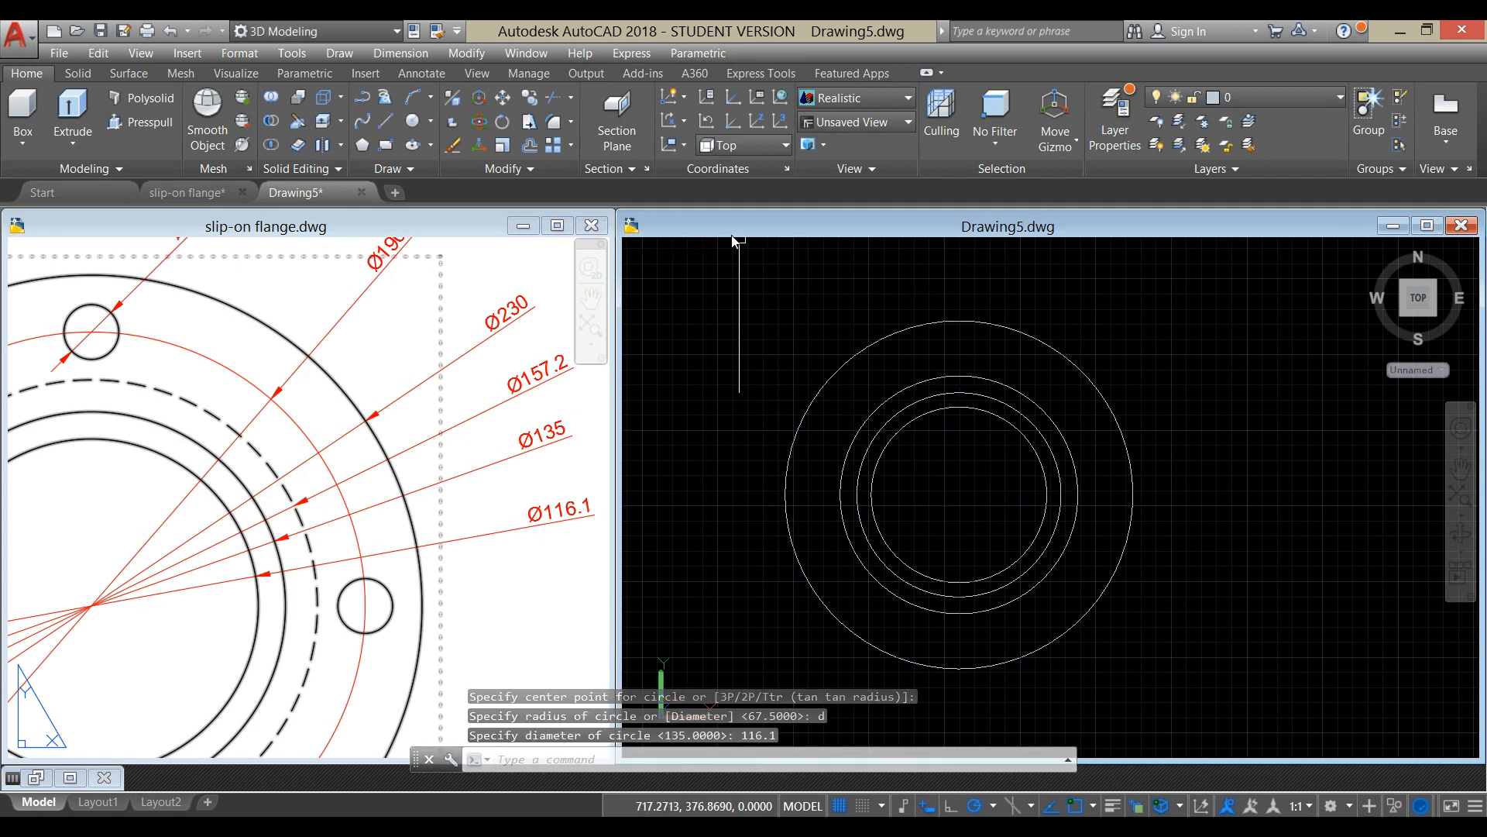
Set Drawing5.dwg to the SW Isometric view and bring up the flange thickness and length dimensions in slip-on flange.dwg
click(655, 249)
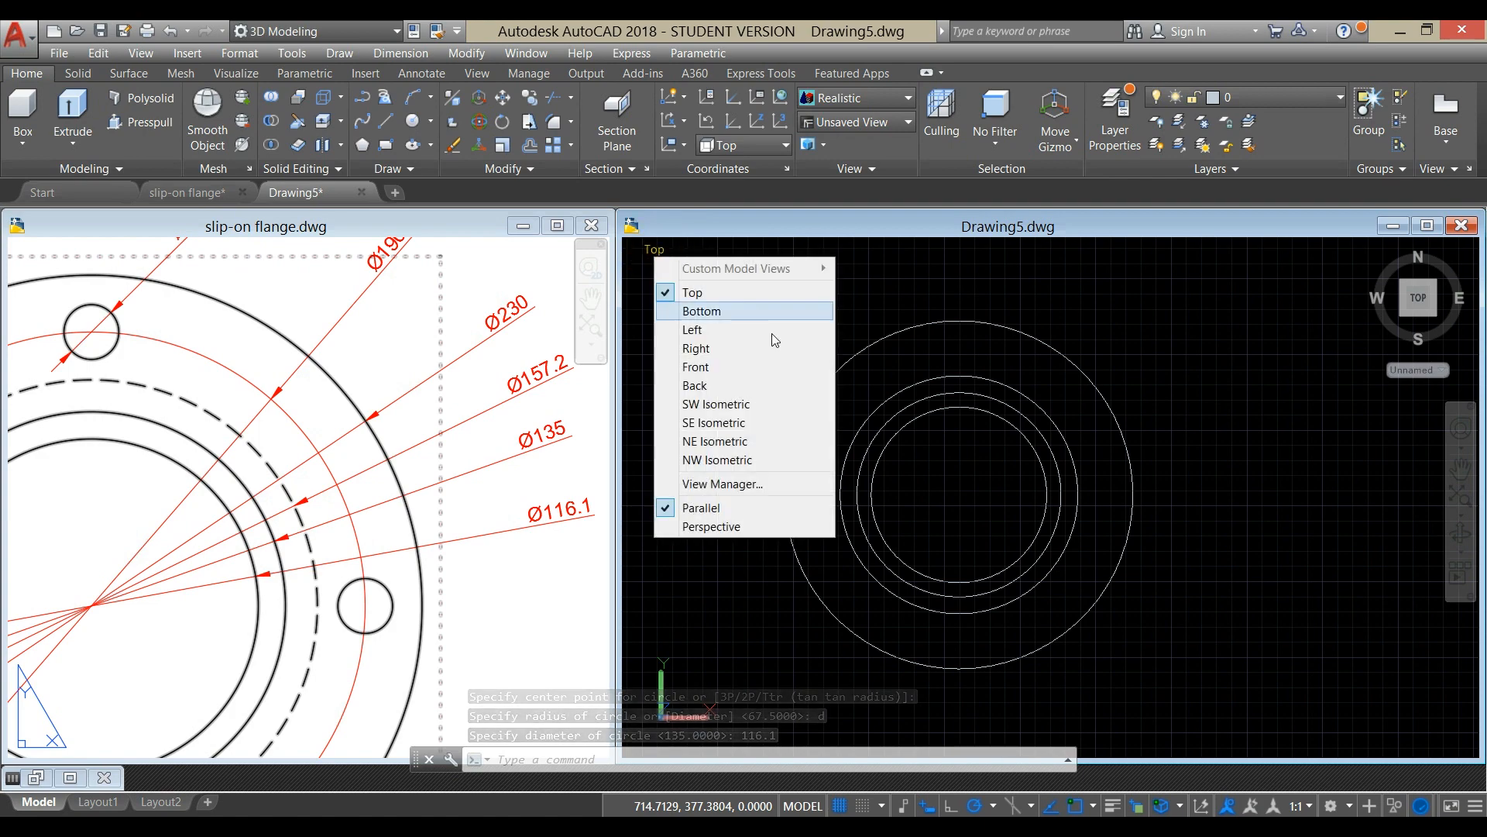
click(724, 402)
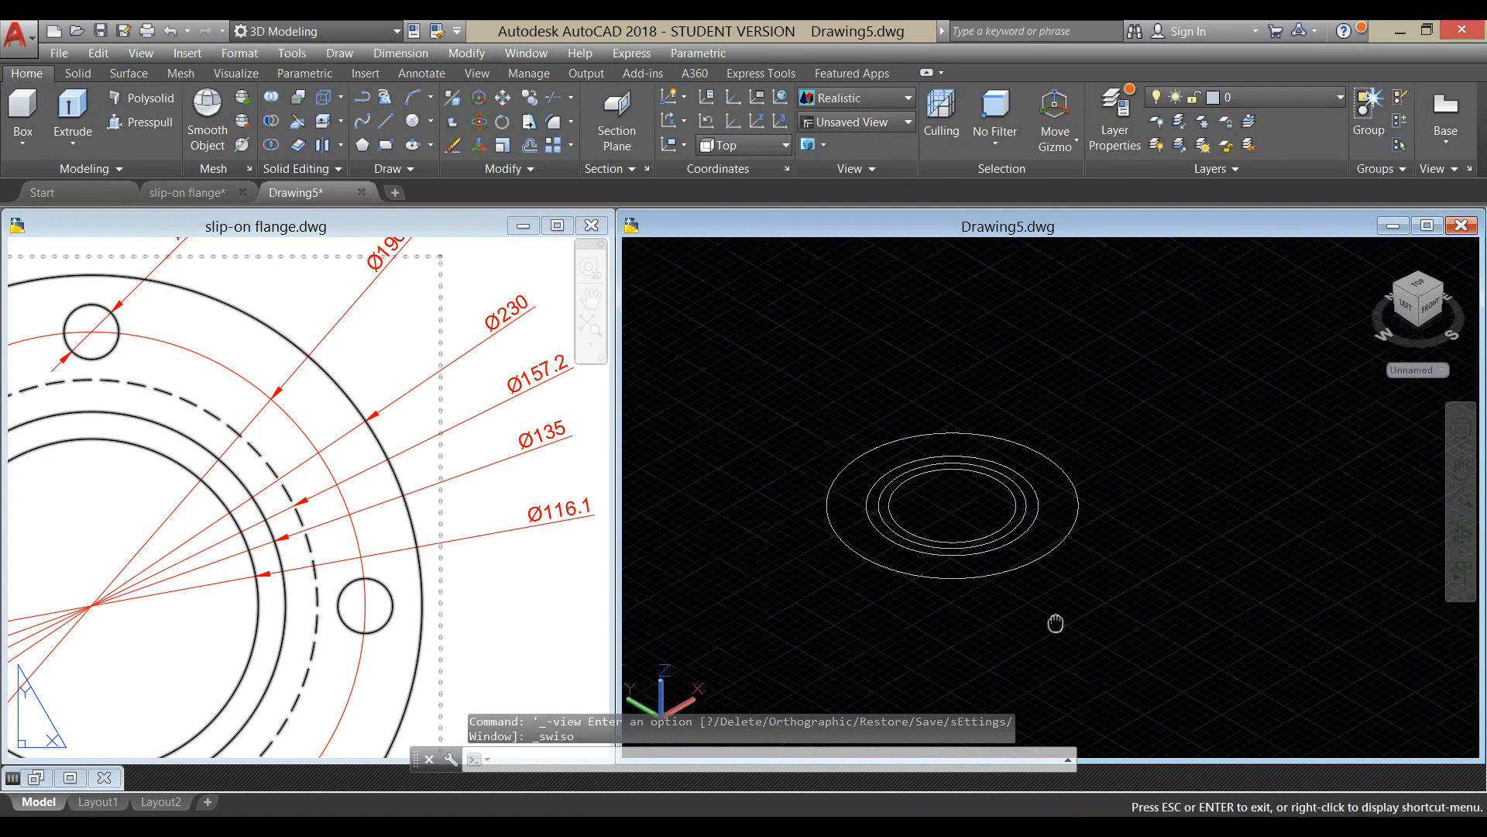
click(109, 508)
scroll(318, 513, down, 6)
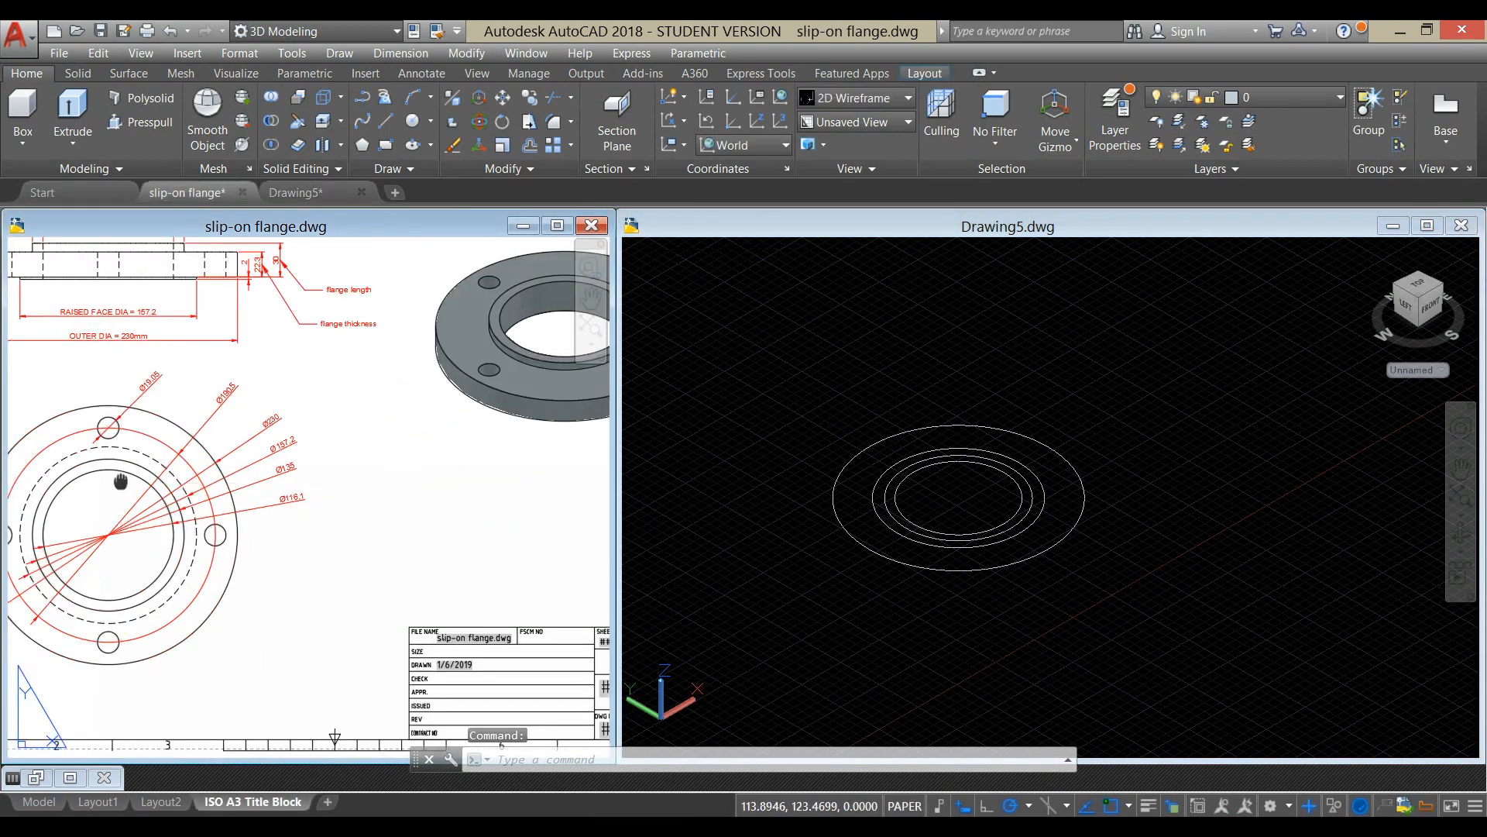
scroll(319, 514, up, 3)
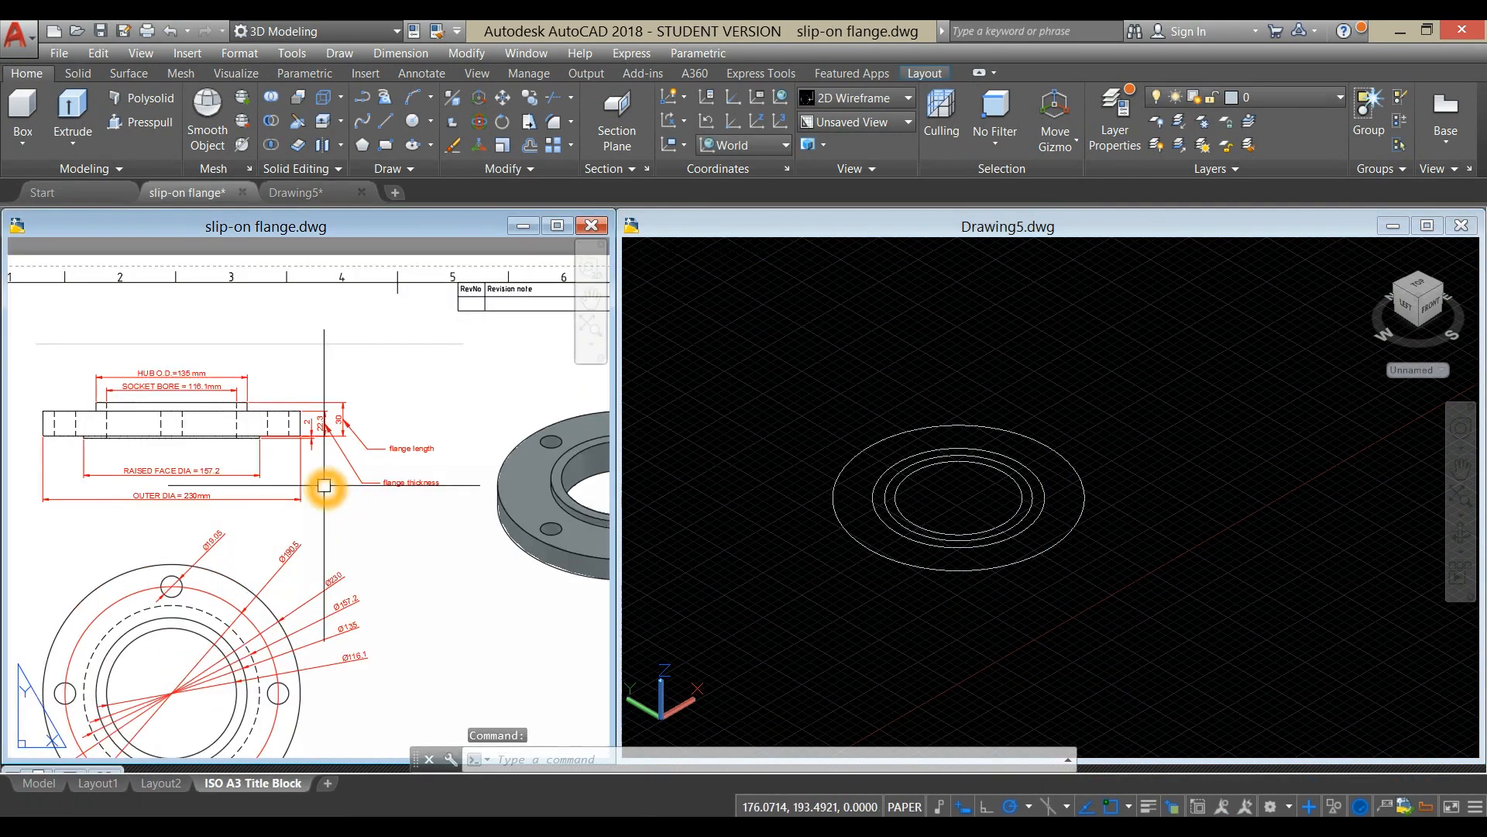
scroll(308, 465, up, 4)
middle_drag(296, 449, 225, 478)
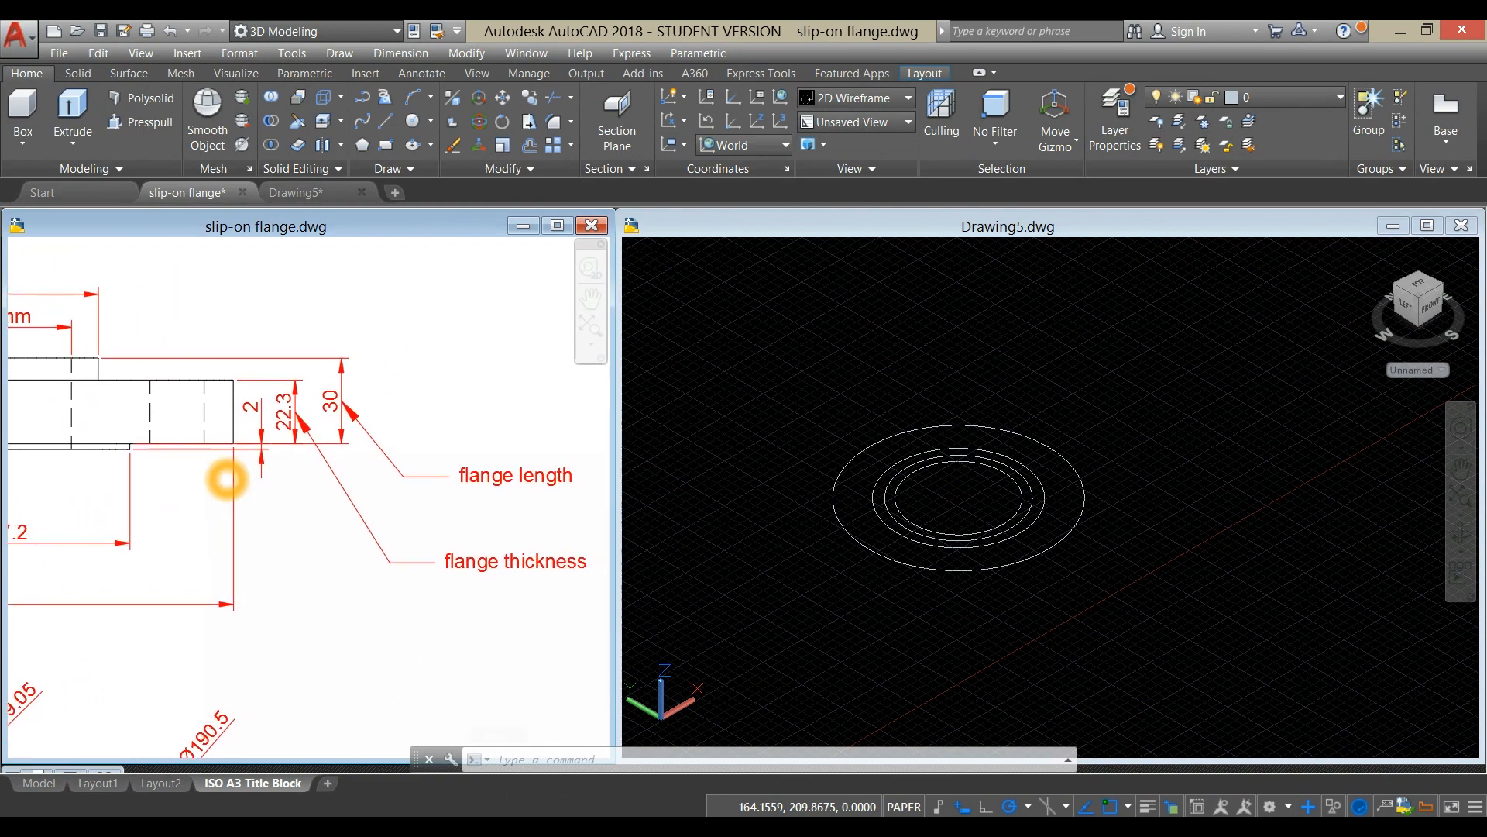
Extrude the outer flange circle in Drawing5.dwg upward to the 22.3 mm flange thickness
click(979, 602)
click(1050, 545)
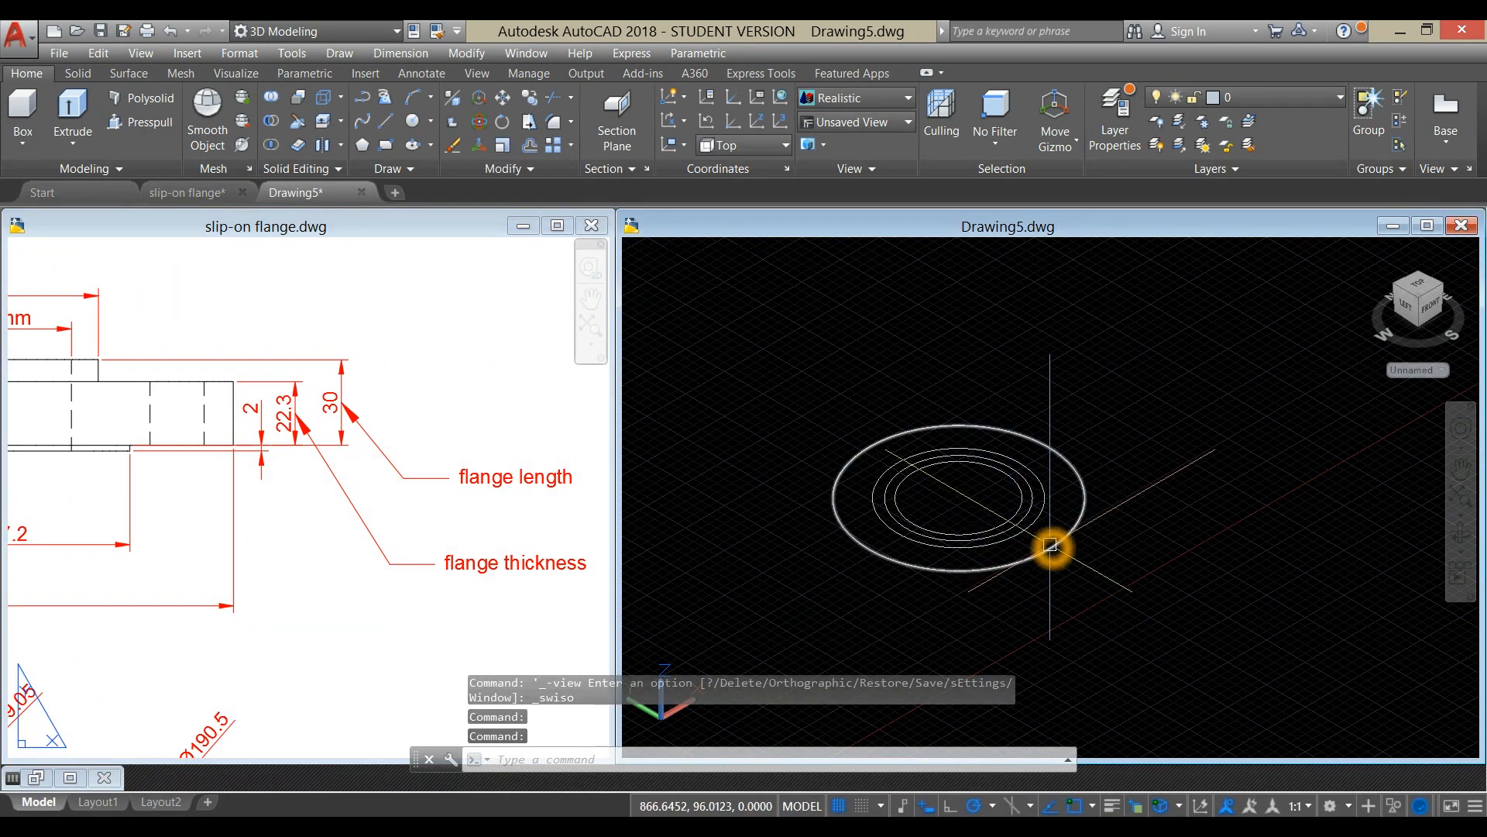
click(1072, 405)
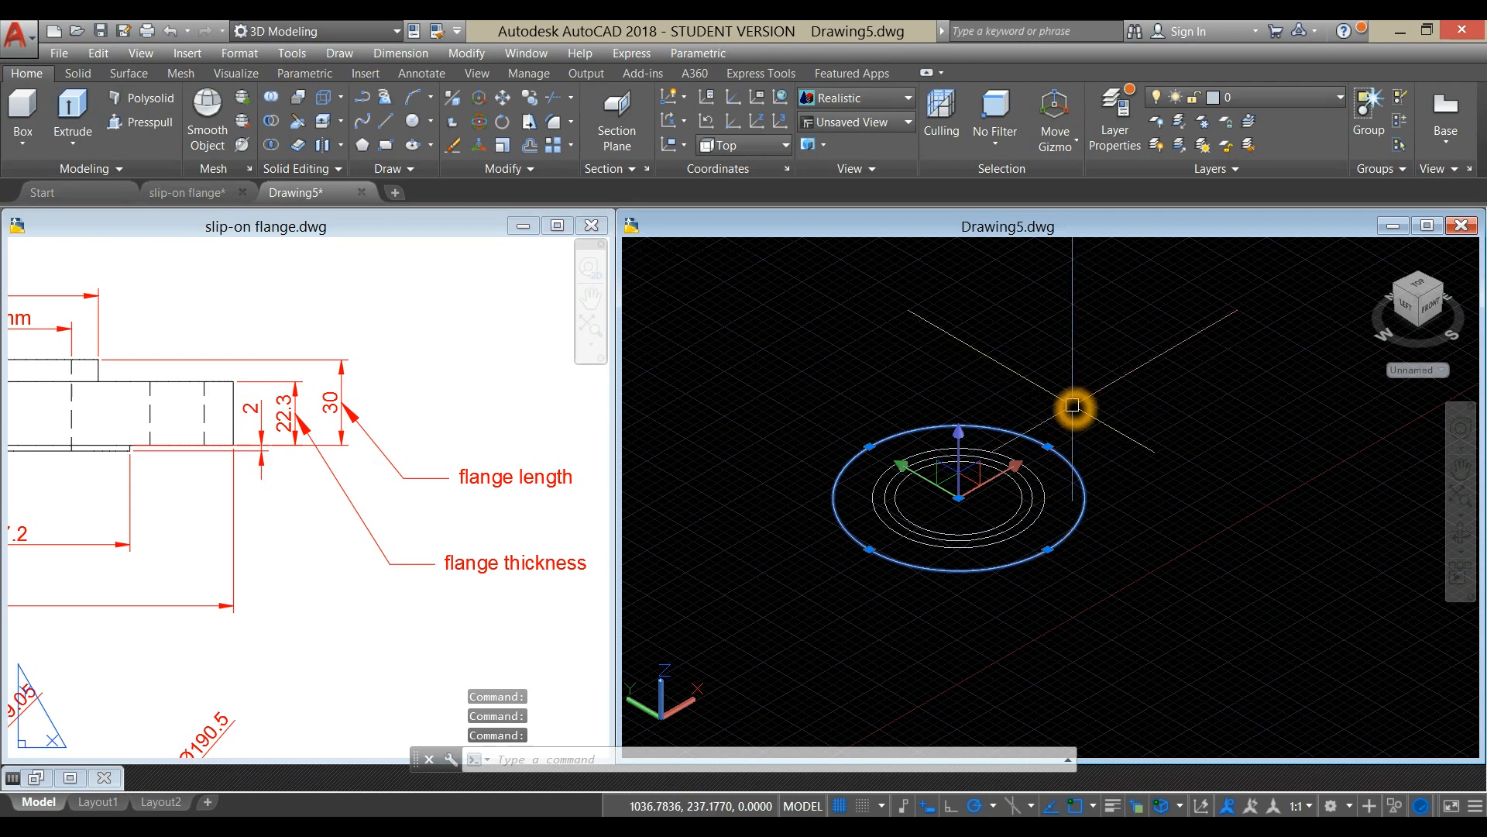
click(67, 111)
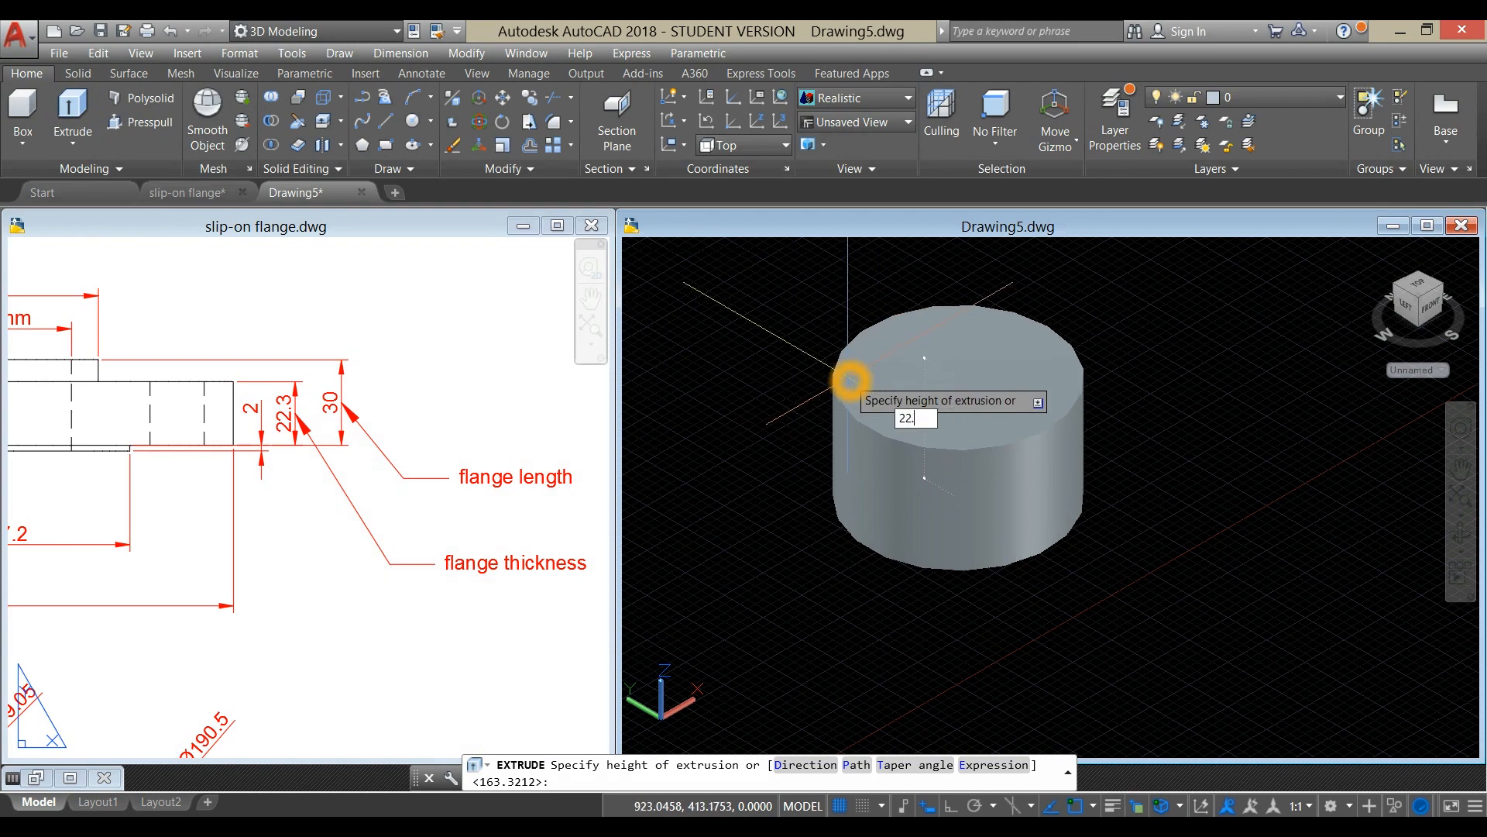
text(22.3)
key(Return)
Change the visual style of the Drawing5.dwg viewport to Wireframe
click(688, 253)
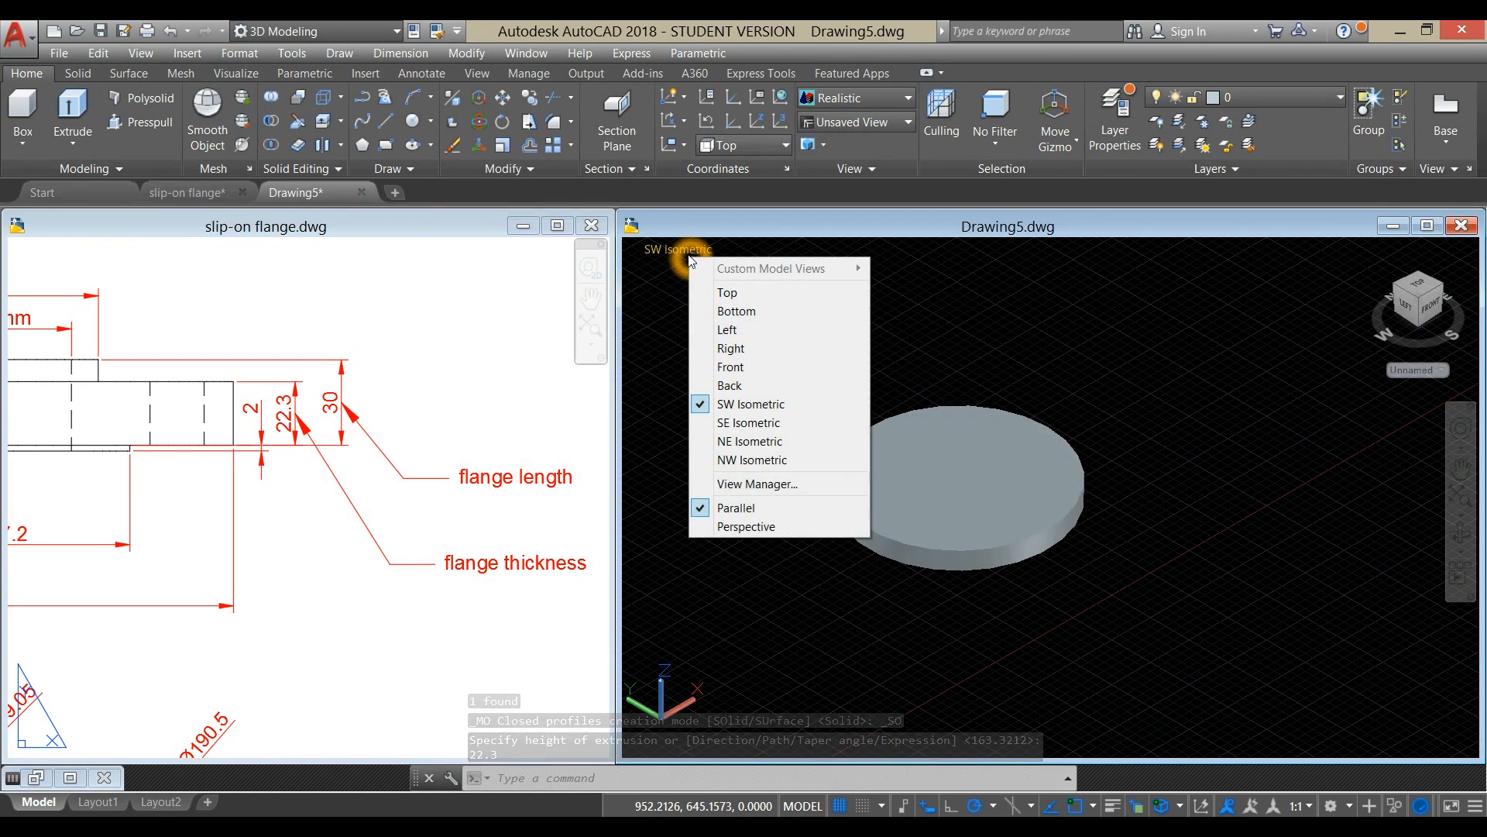
click(746, 245)
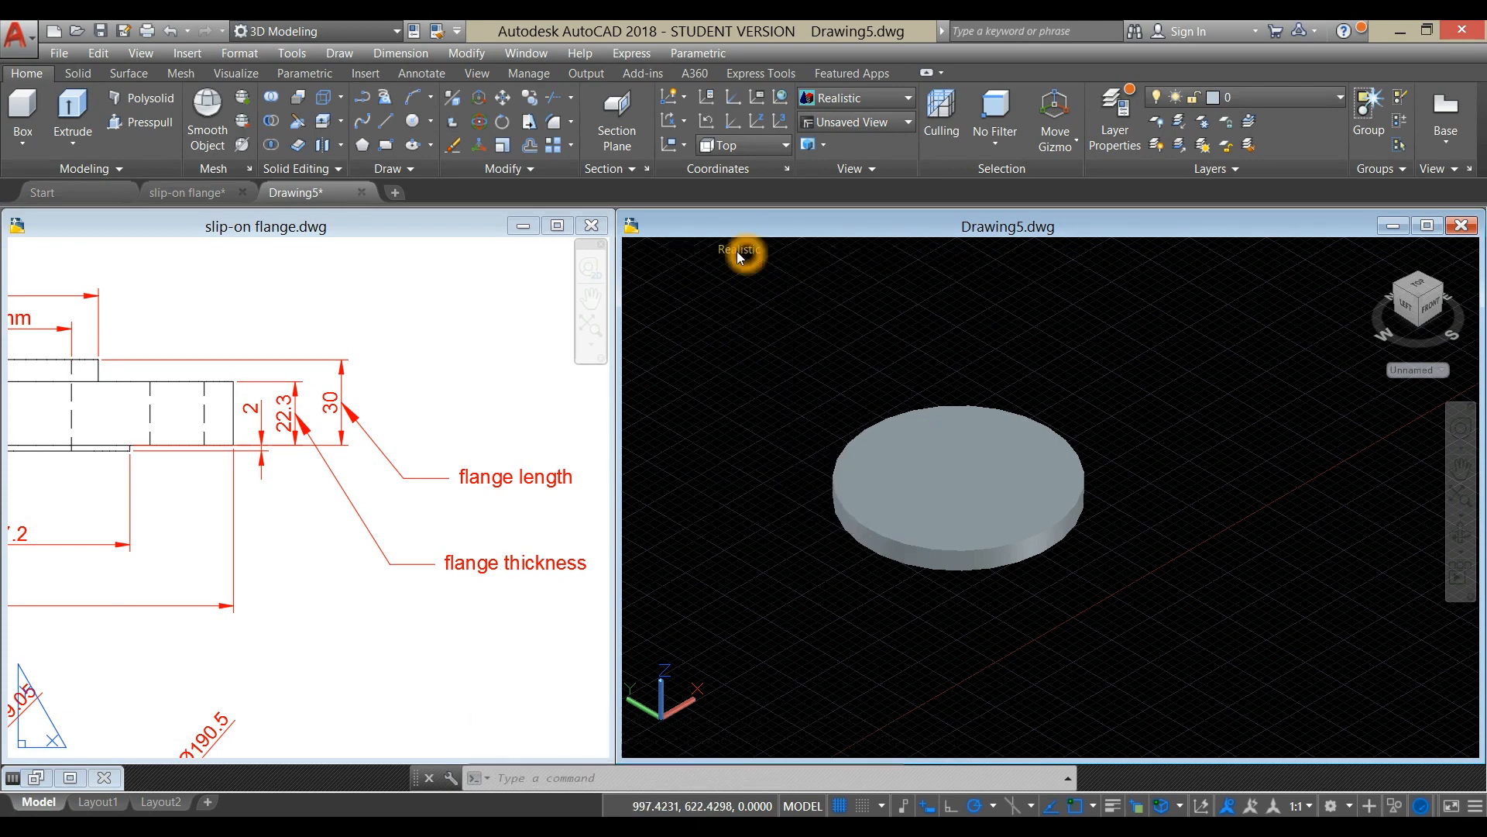
click(728, 252)
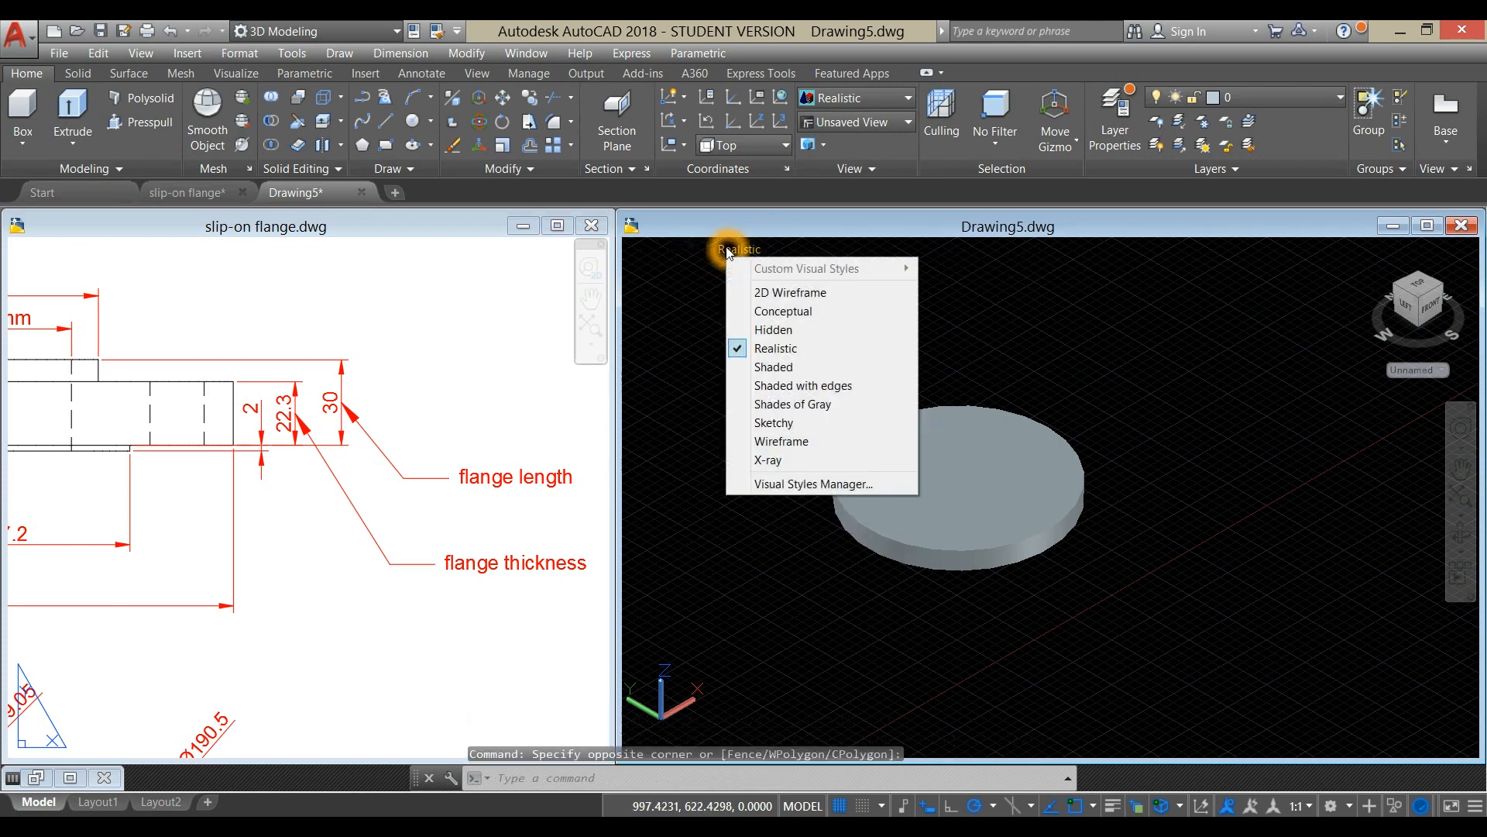
click(792, 435)
Check the raised-face height in slip-on flange.dwg and extrude the raised-face circle in Drawing5.dwg 2 mm downward
click(388, 671)
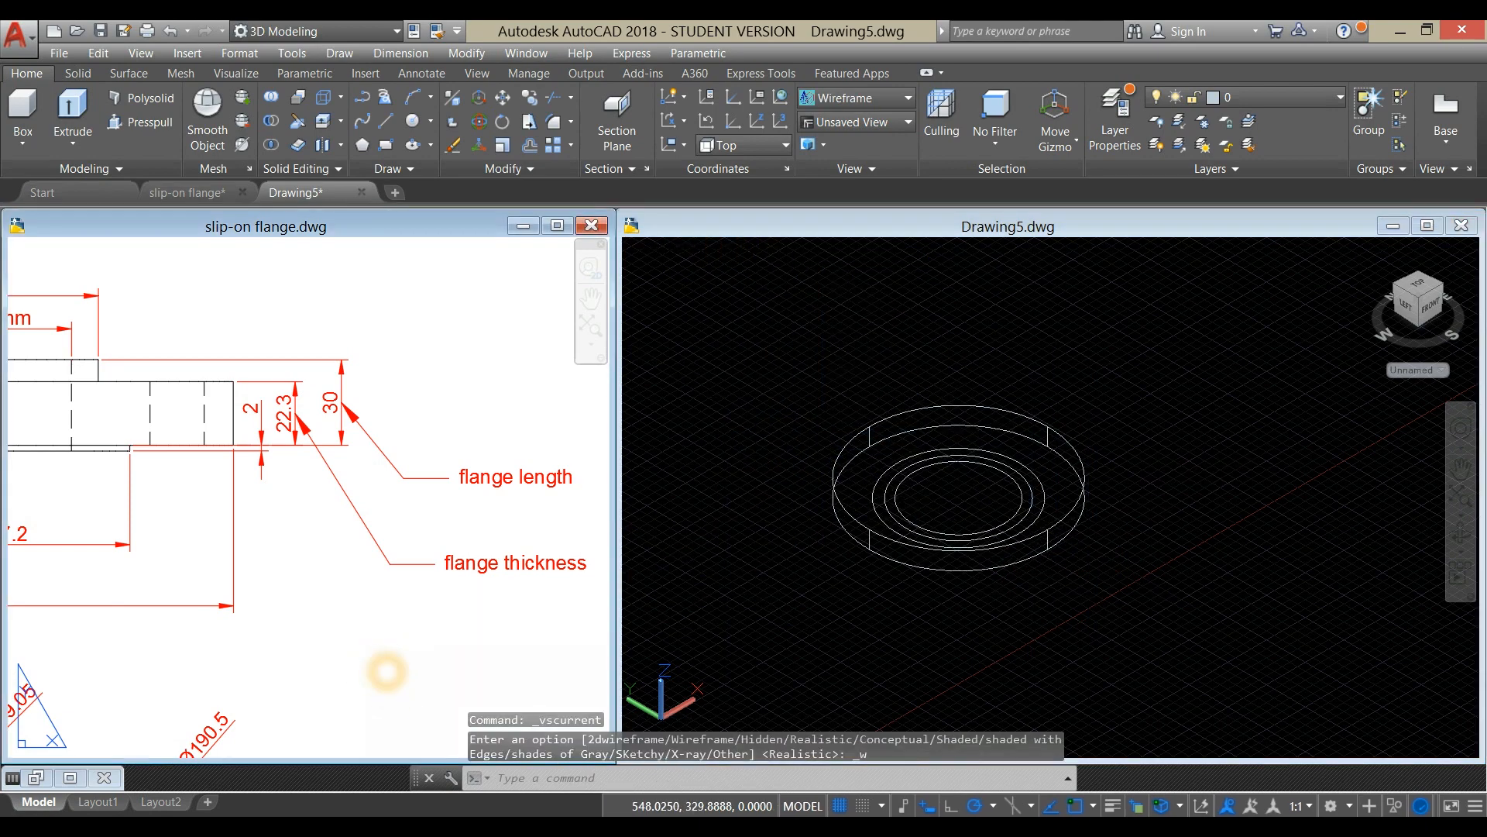
scroll(369, 634, down, 5)
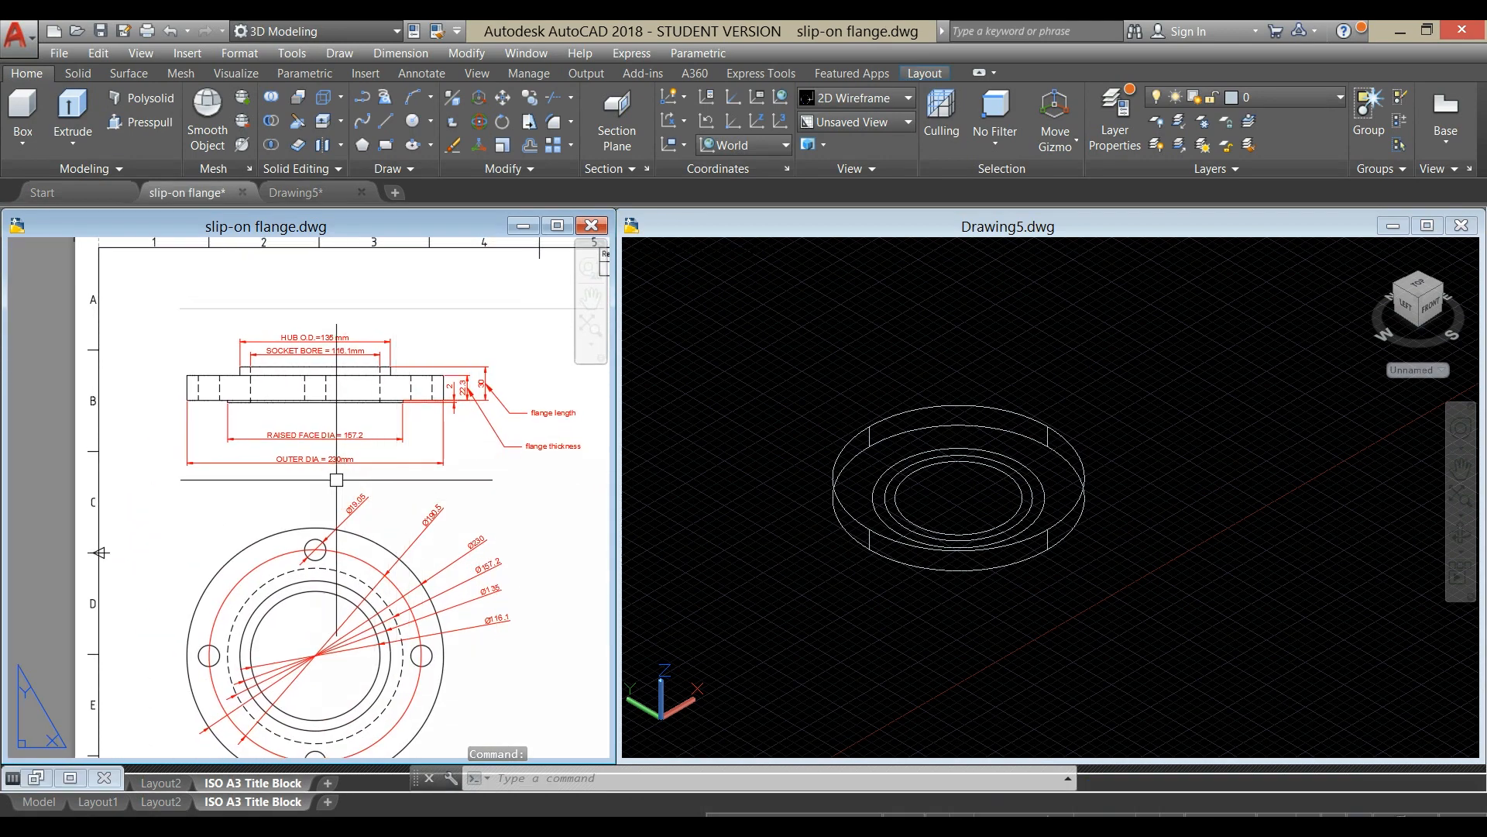
scroll(329, 459, up, 2)
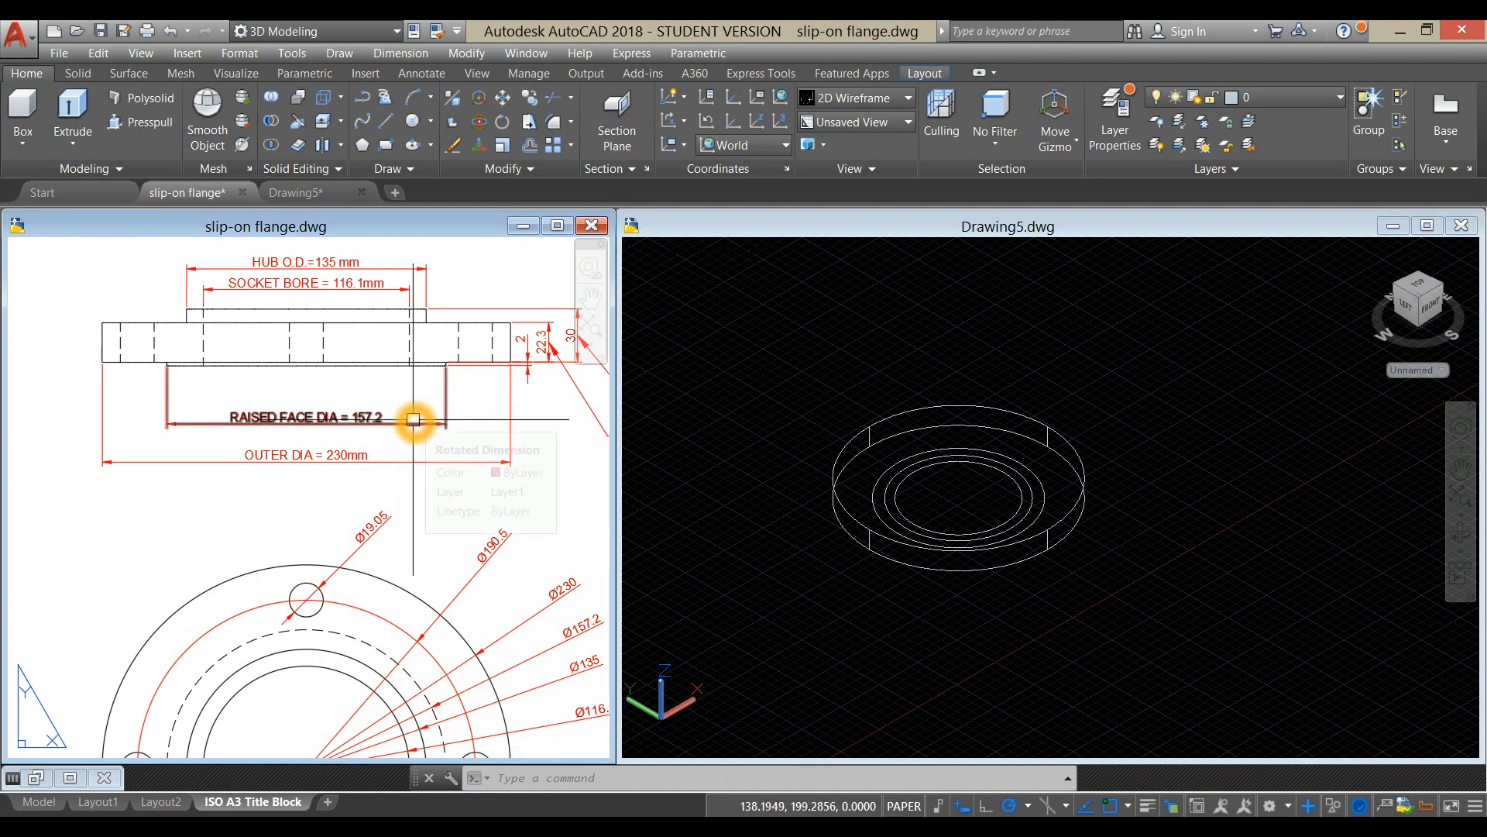
scroll(413, 419, up, 1)
scroll(476, 396, up, 2)
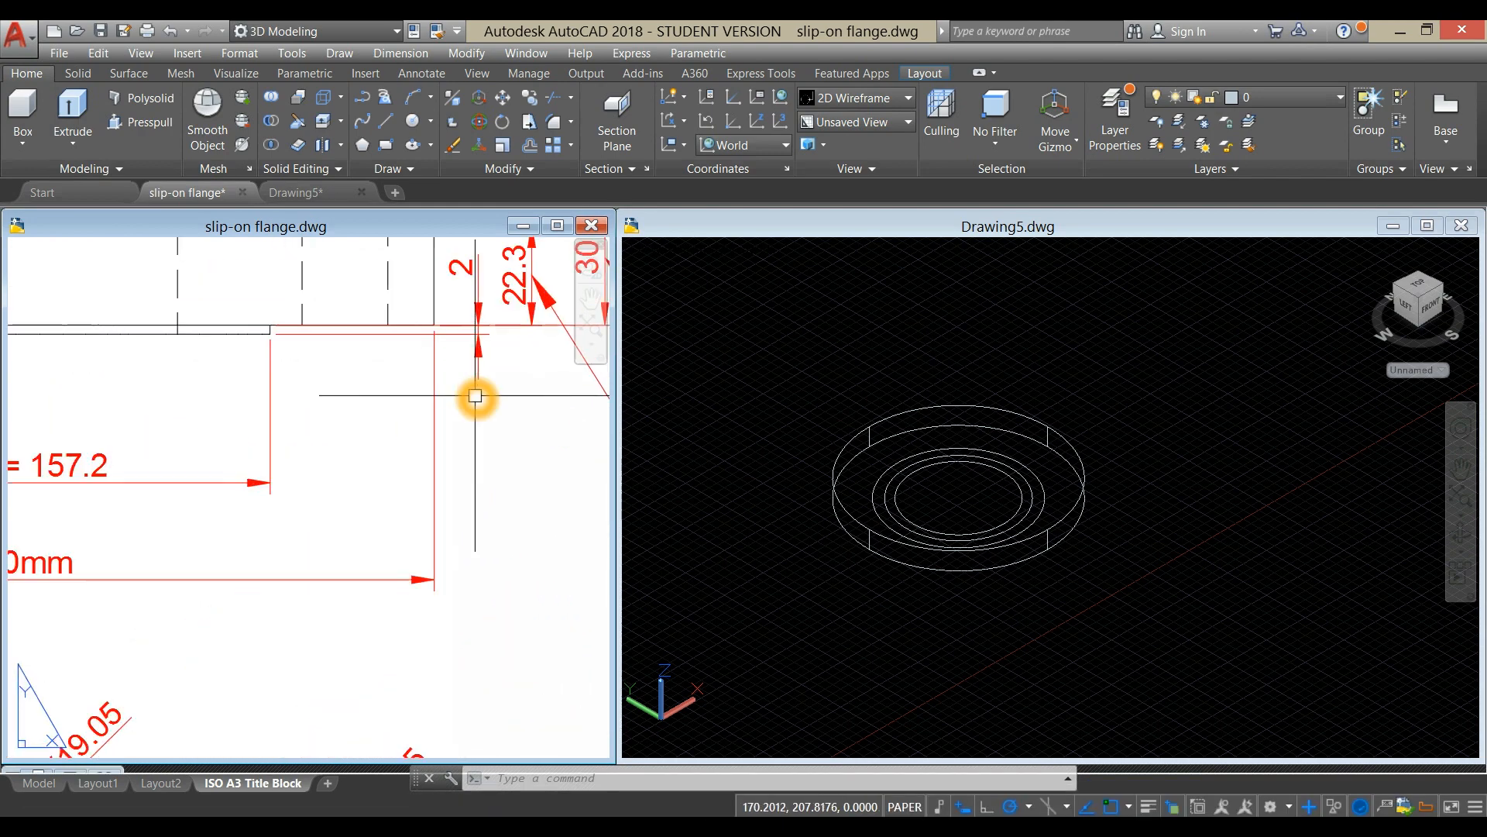
click(1095, 546)
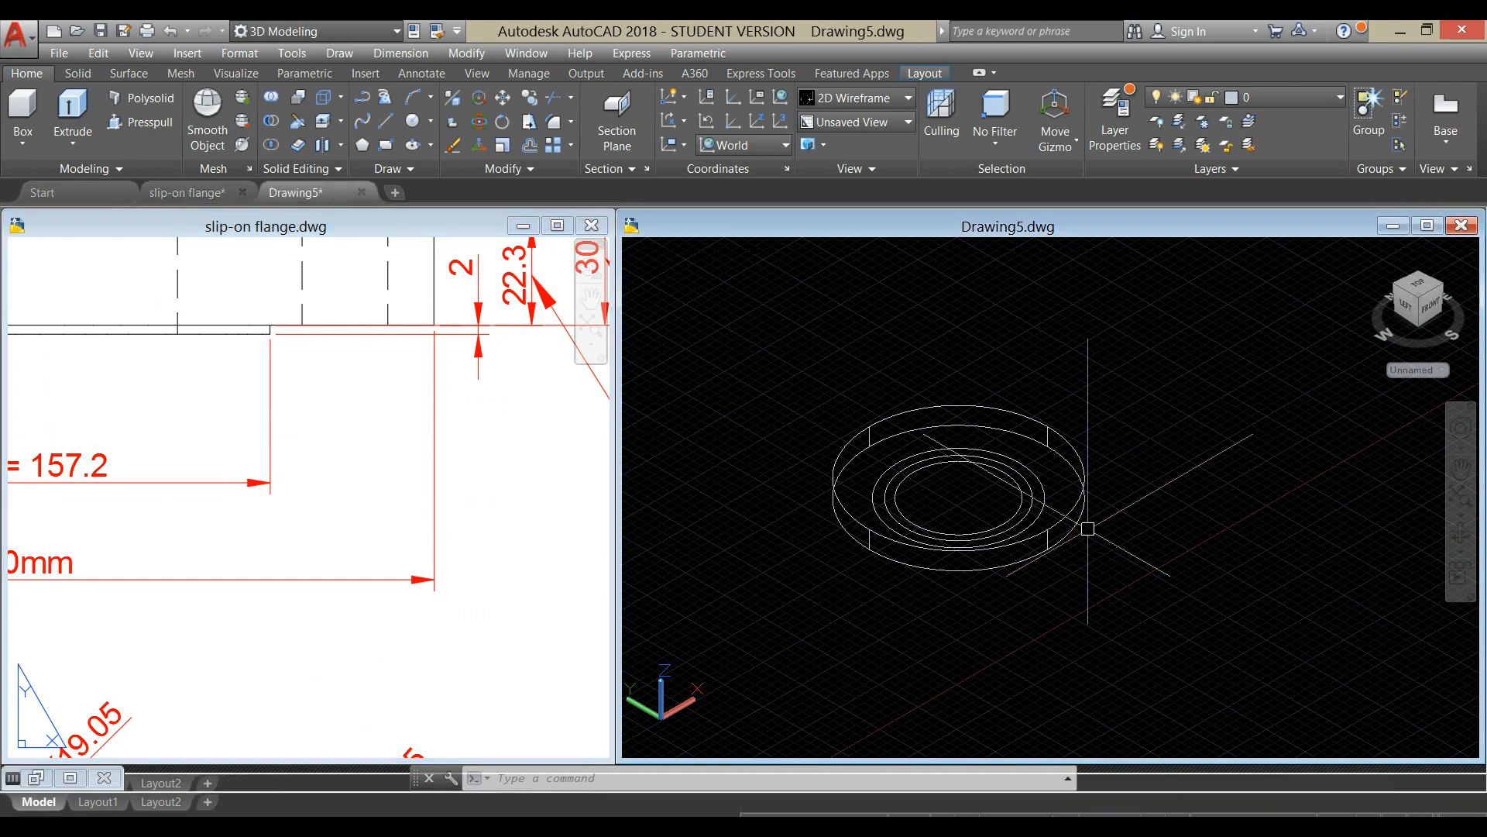
click(1047, 483)
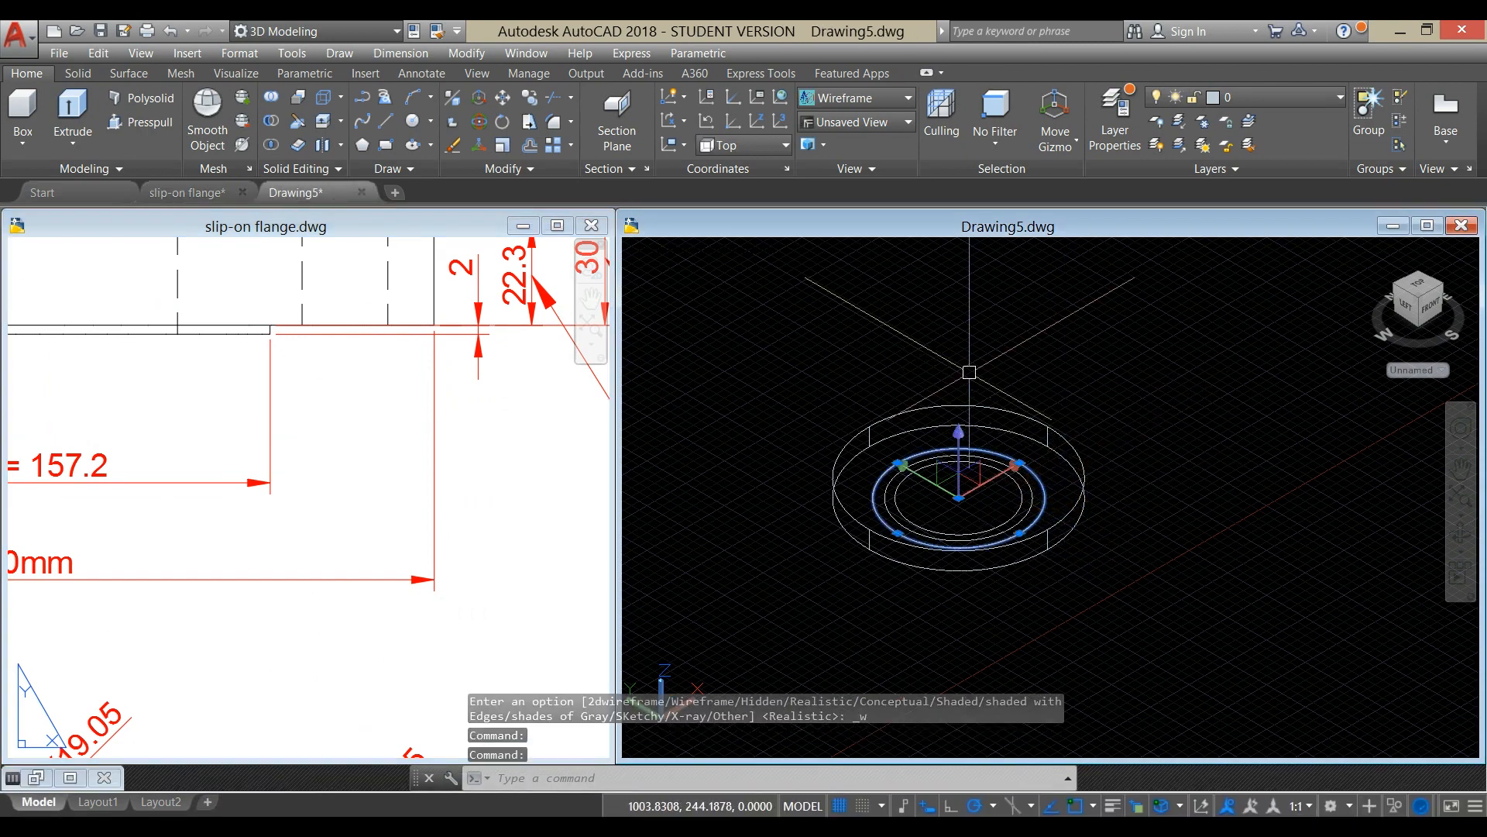
click(82, 109)
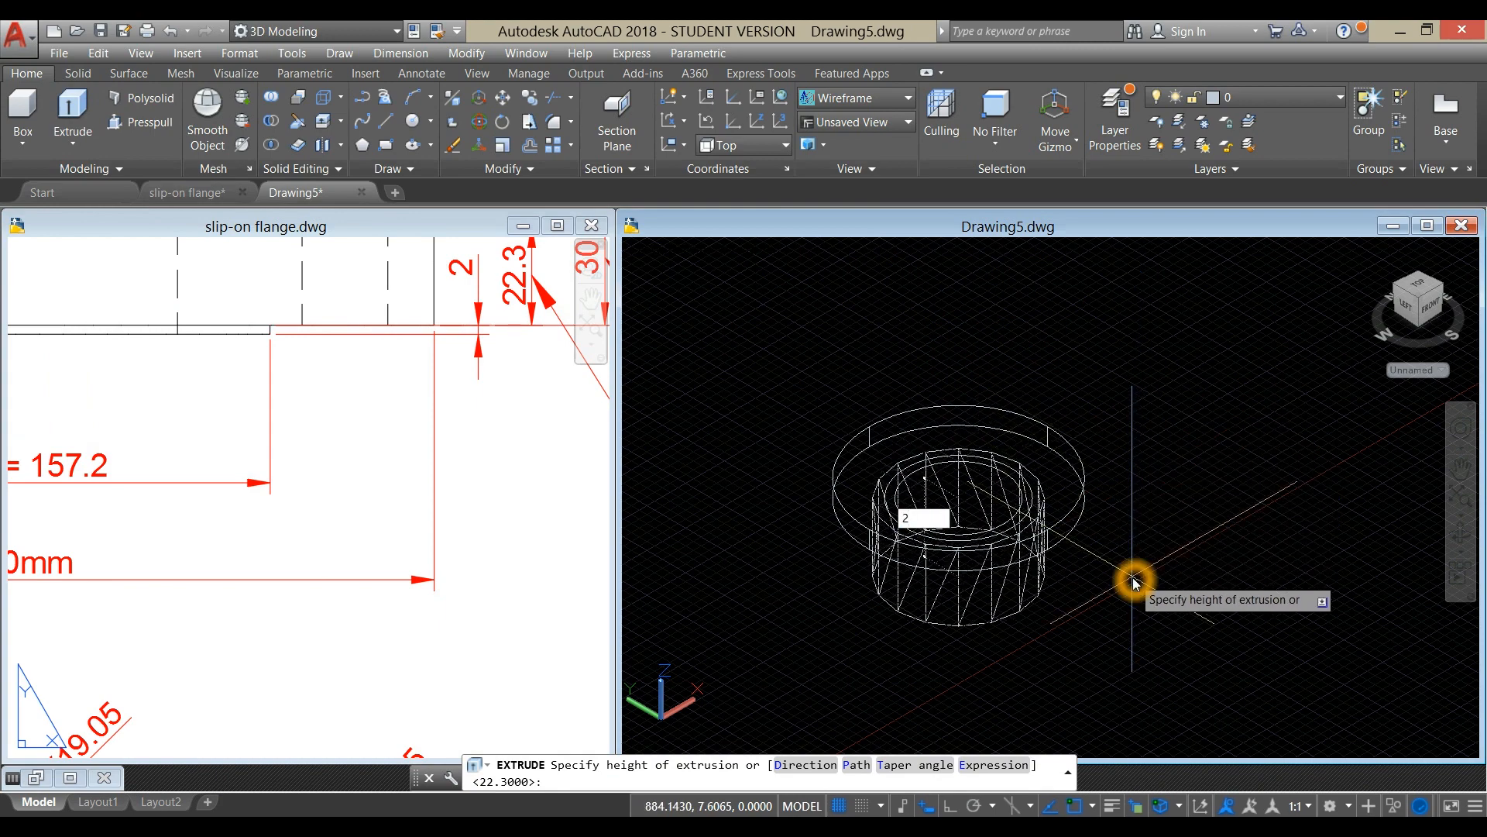
key(Return)
Examine the raised-face height and flange length dimensions on the side view in slip-on flange.dwg
click(535, 556)
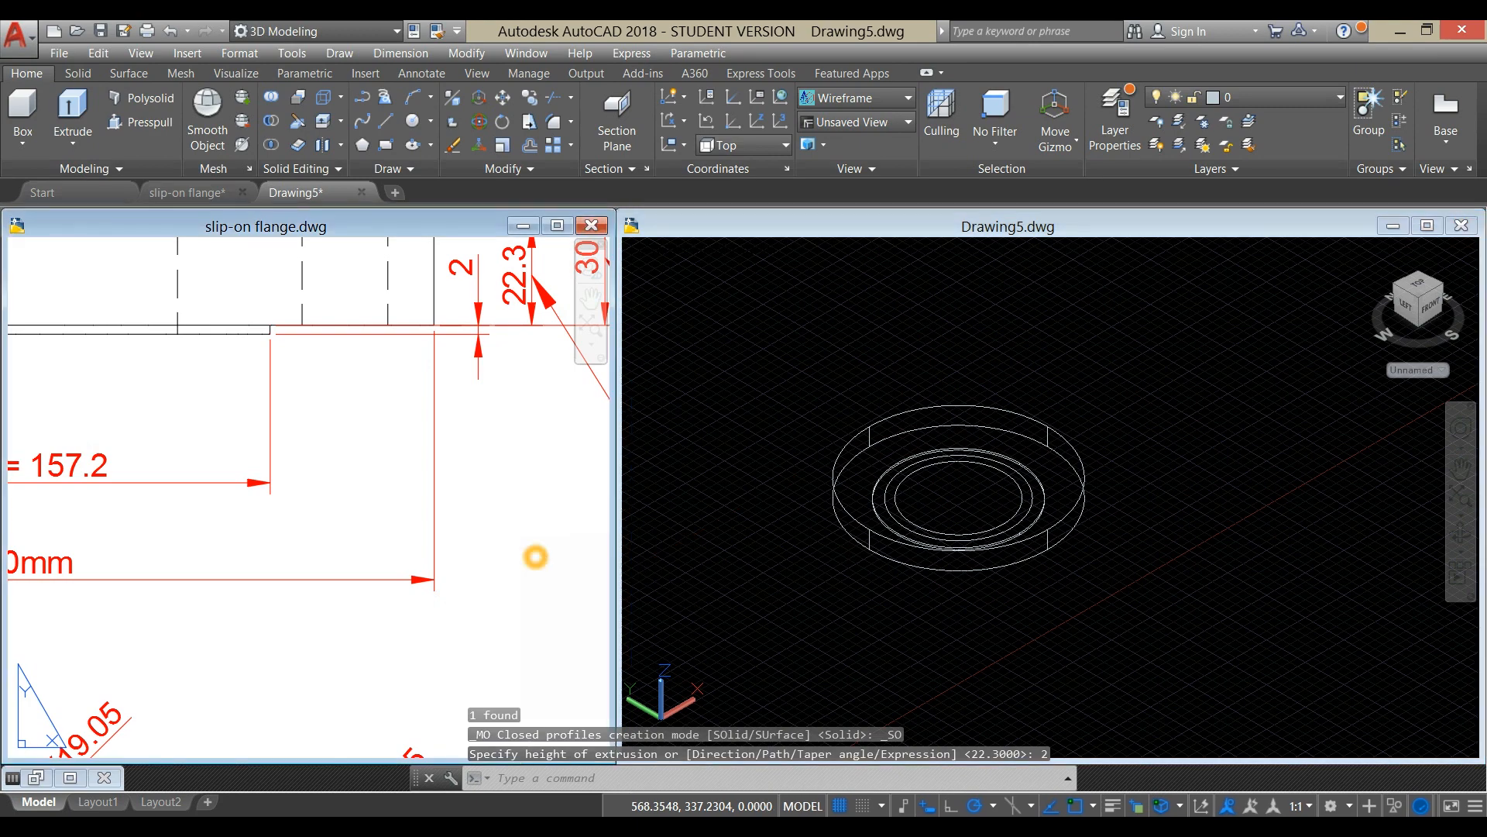
scroll(475, 514, down, 5)
middle_drag(585, 565, 528, 466)
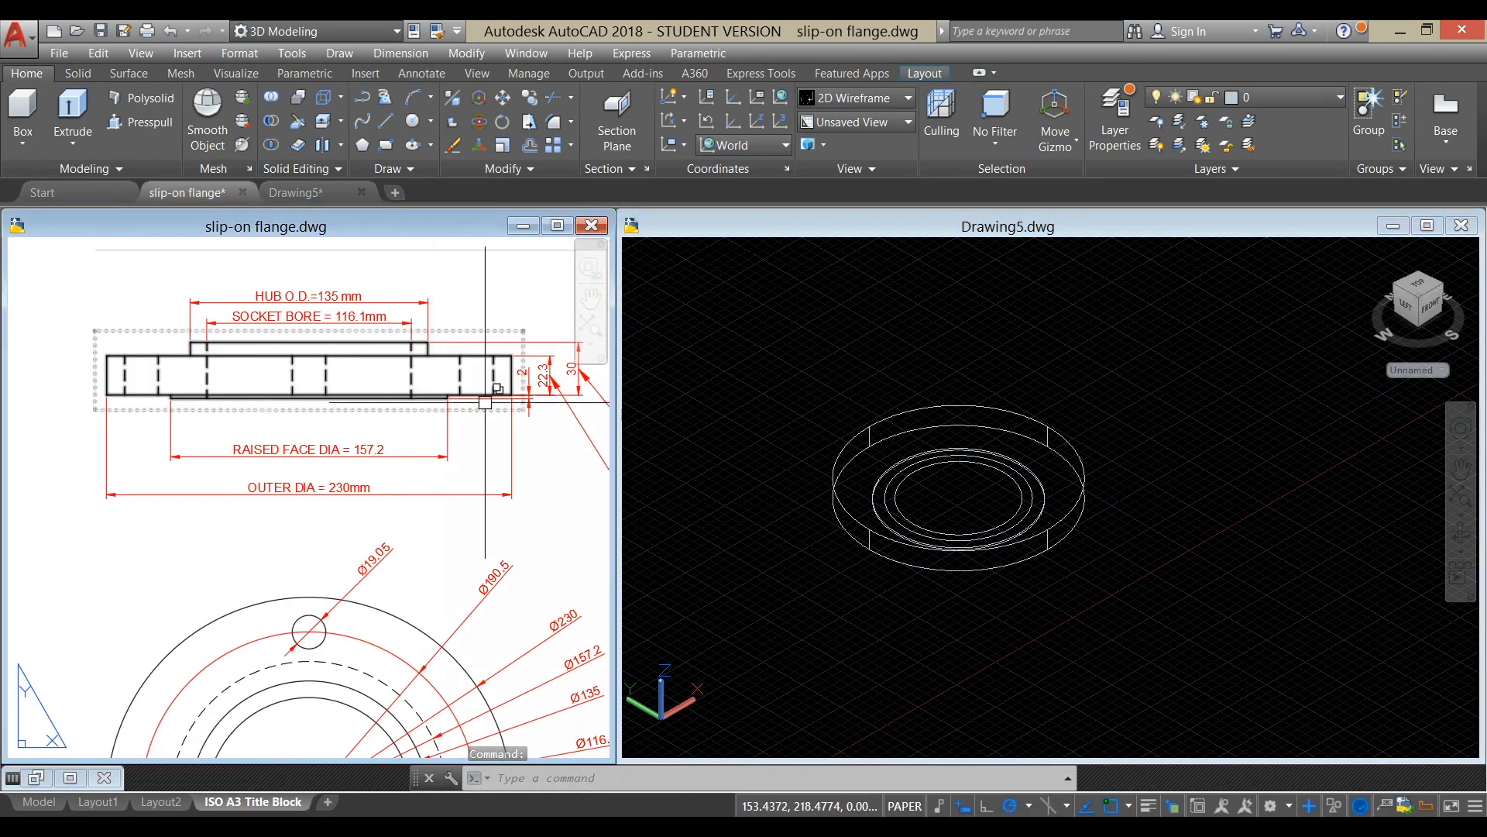
click(1125, 489)
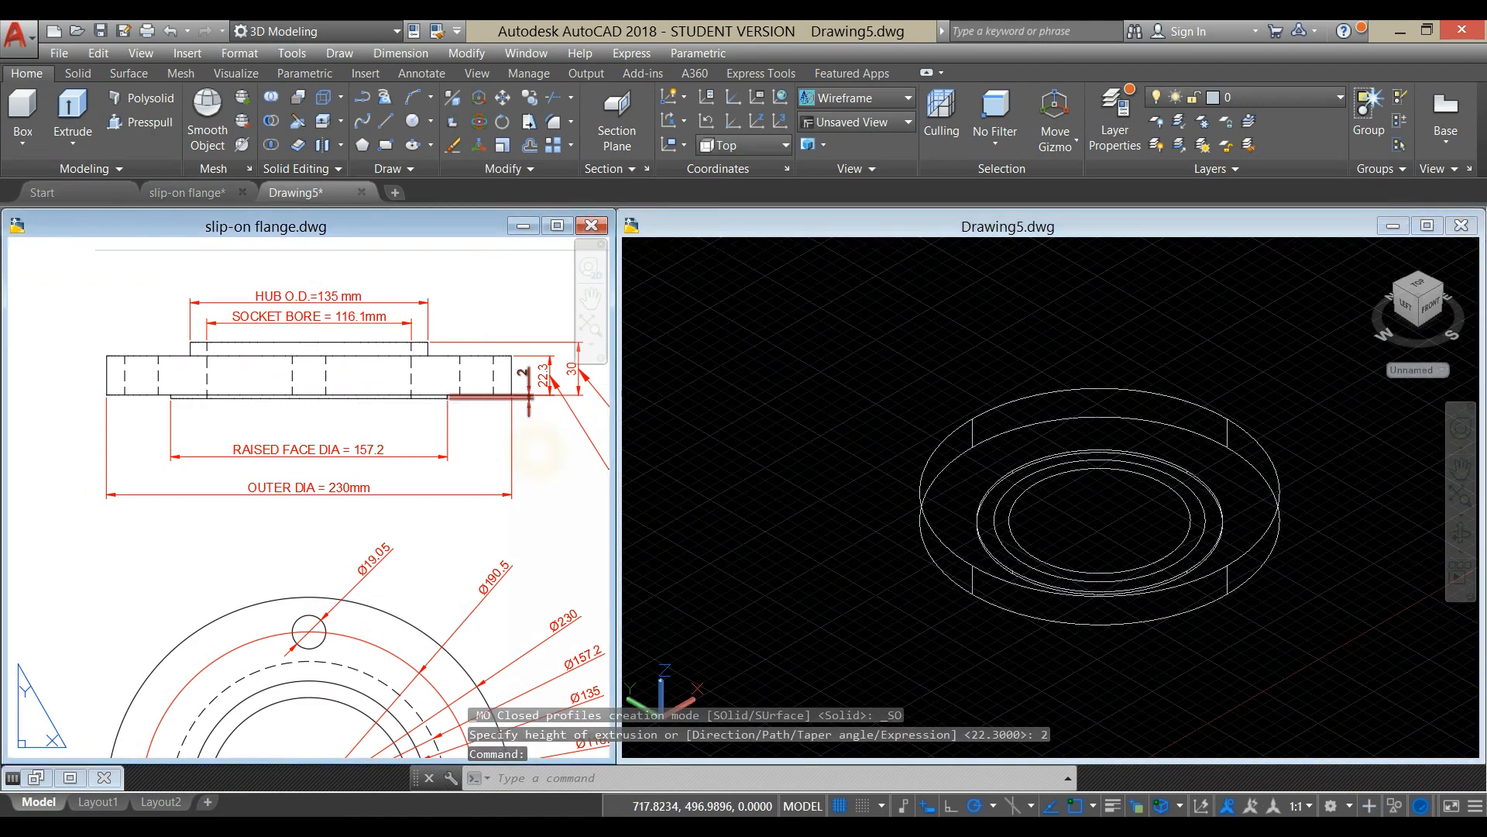
click(526, 423)
scroll(530, 409, up, 5)
mouse_move(546, 395)
middle_down()
mouse_move(247, 391)
mouse_move(592, 426)
mouse_move(488, 429)
middle_up()
scroll(517, 431, down, 4)
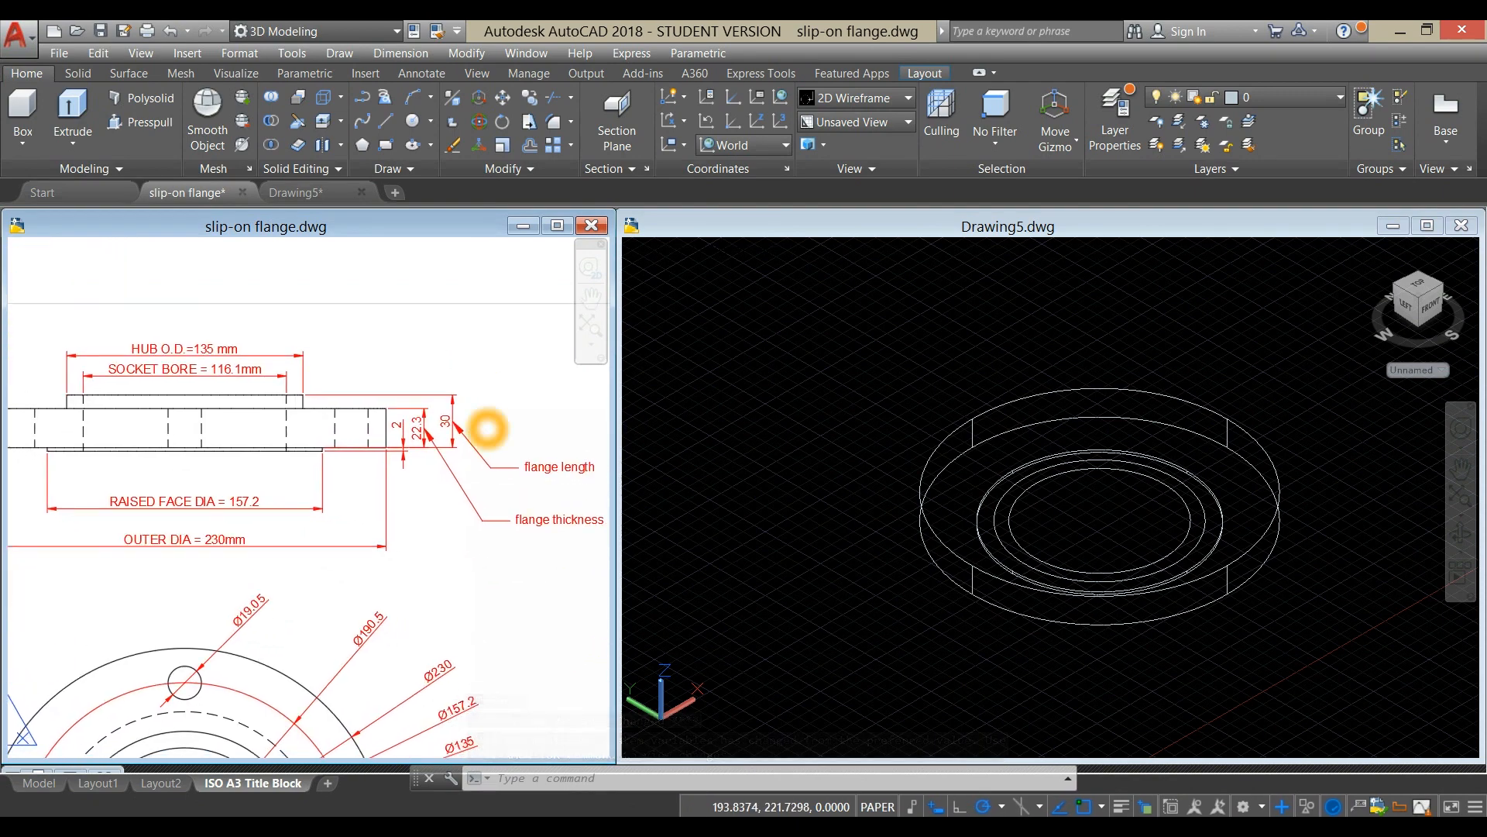
scroll(488, 430, down, 2)
Extrude the hub circle in Drawing5.dwg upward to the full flange length of 30 mm
click(1193, 458)
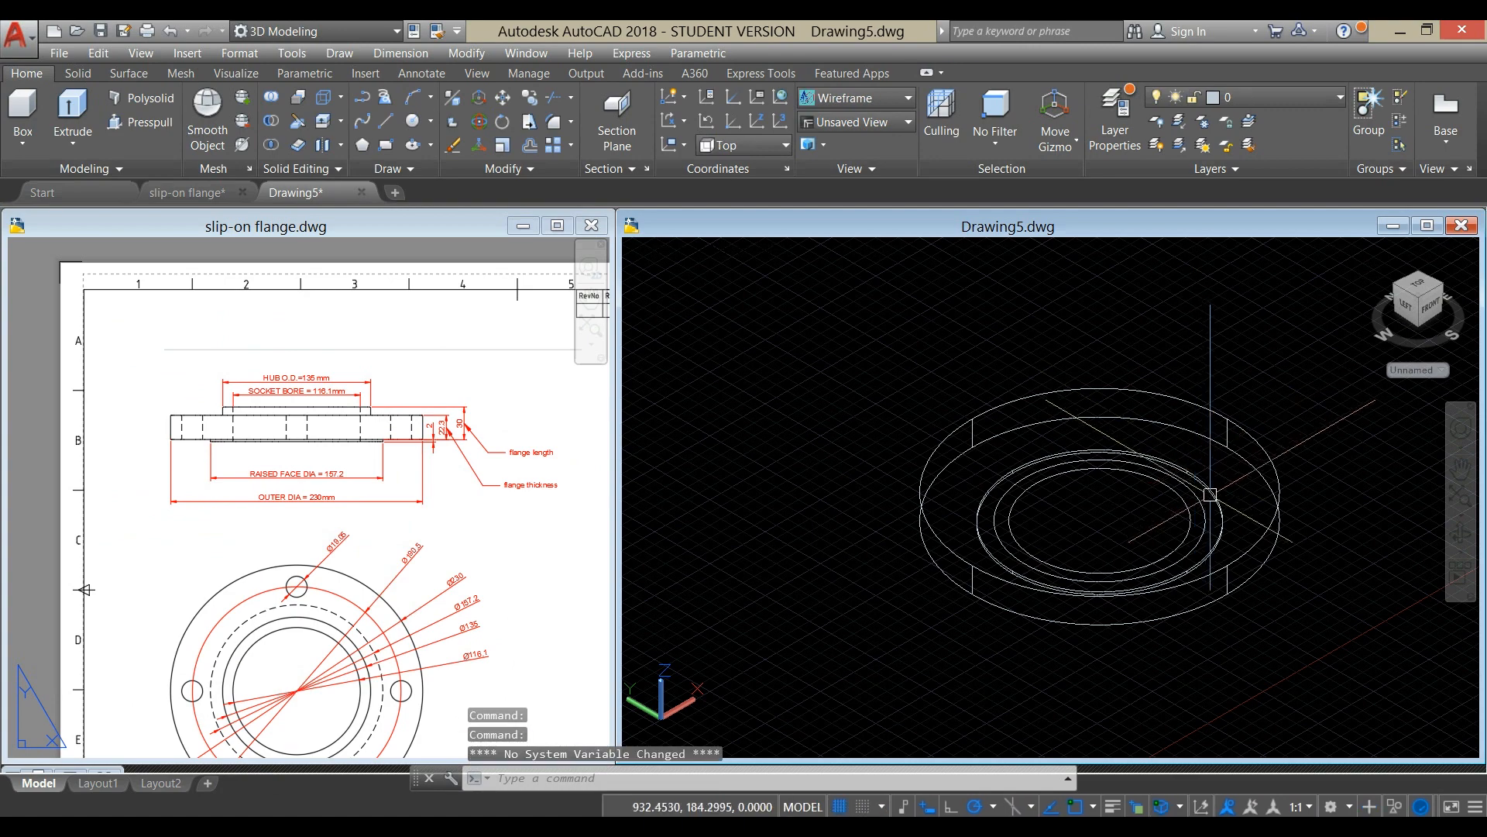
scroll(1188, 484, up, 6)
click(1187, 487)
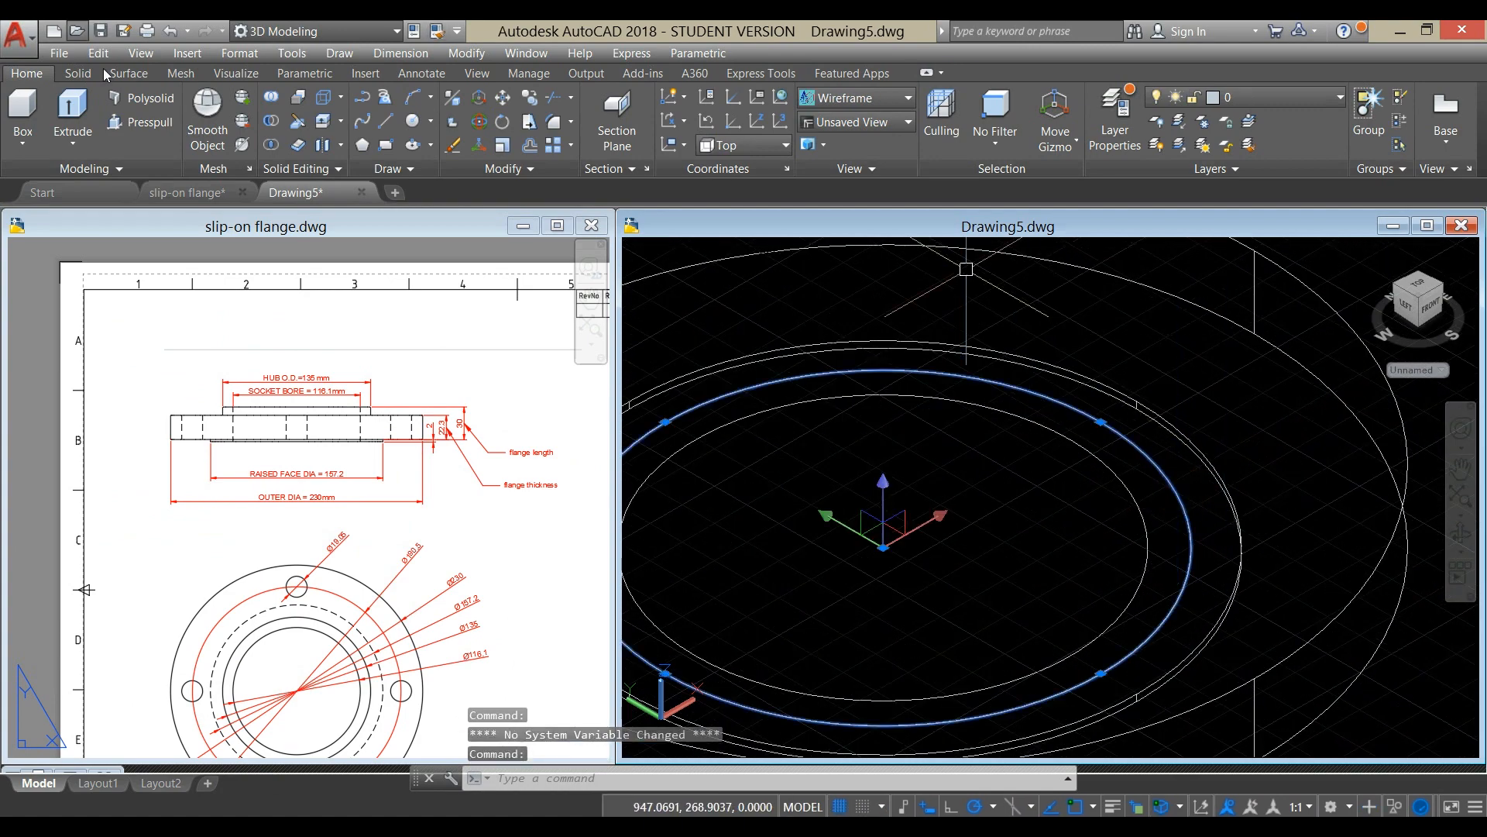
click(68, 109)
scroll(853, 403, down, 3)
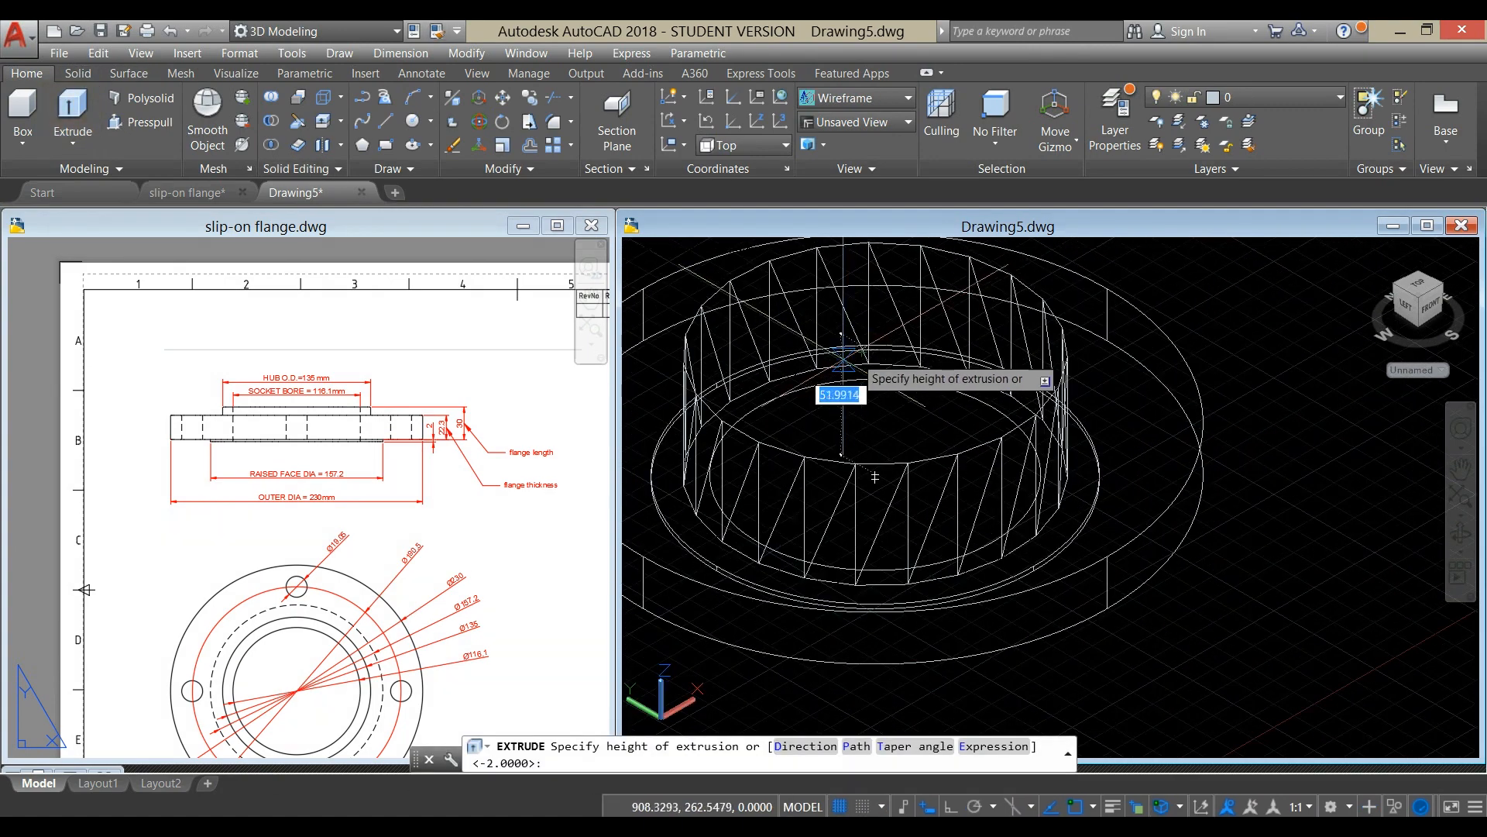
middle_drag(924, 360, 1004, 433)
middle_drag(1001, 324, 999, 361)
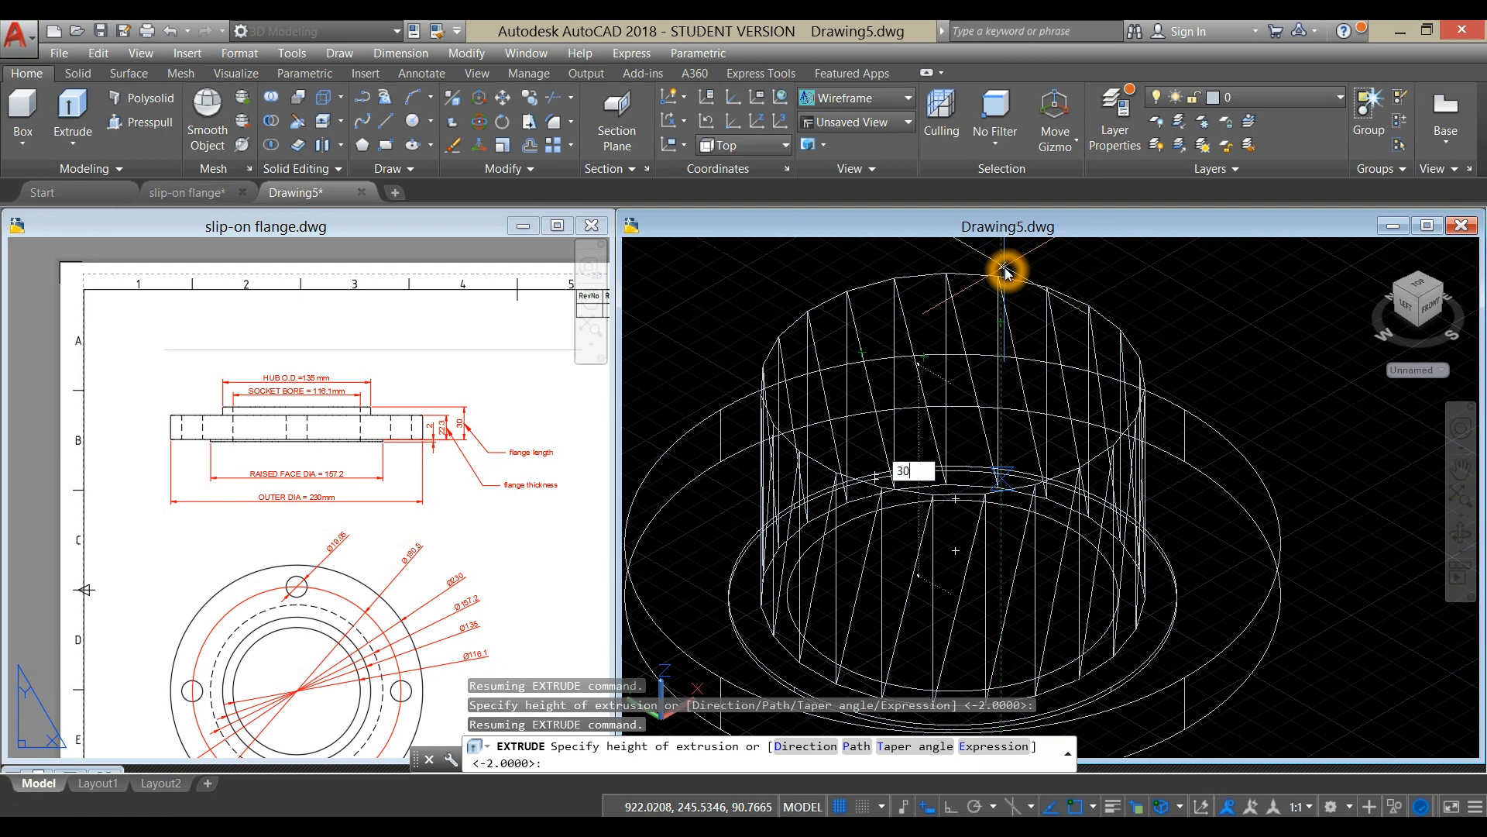
key(Return)
shift+middle_drag(994, 312, 1034, 323)
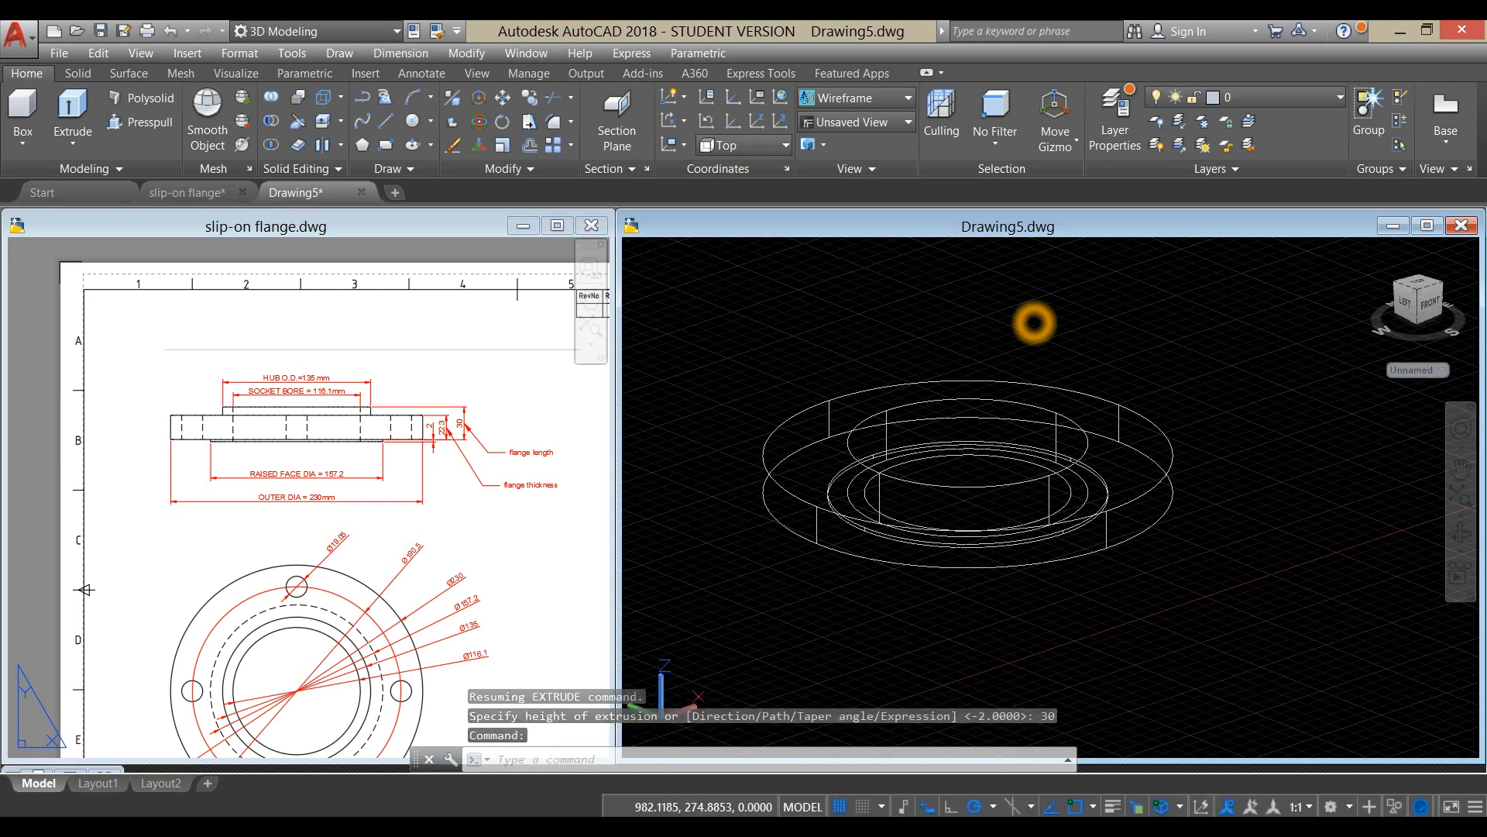
Check the socket bore in slip-on flange.dwg and extrude the socket-bore circle in Drawing5.dwg upward to a freely picked height well above the hub
click(498, 498)
scroll(330, 445, up, 2)
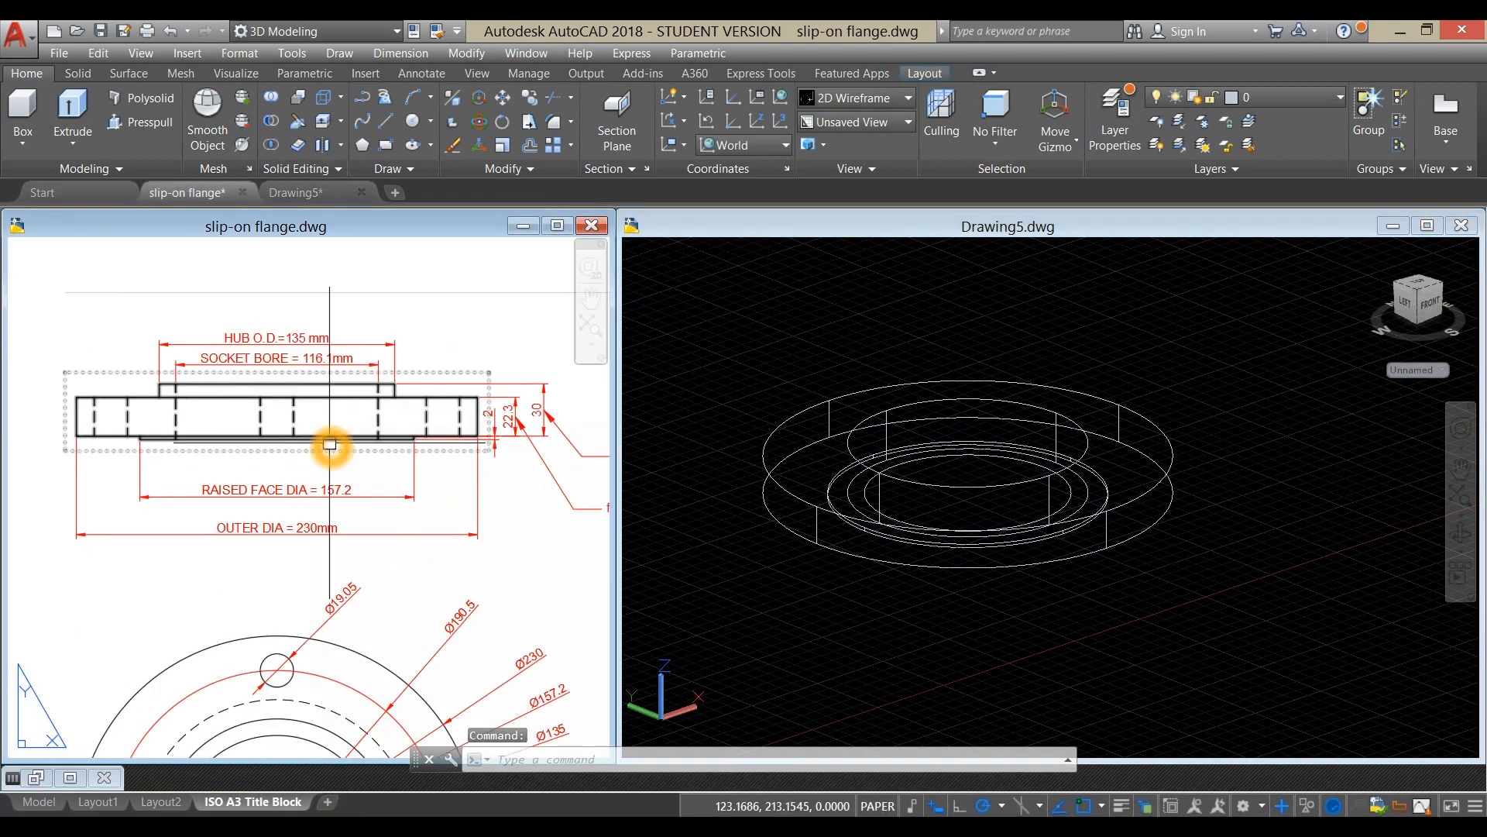
scroll(302, 383, up, 2)
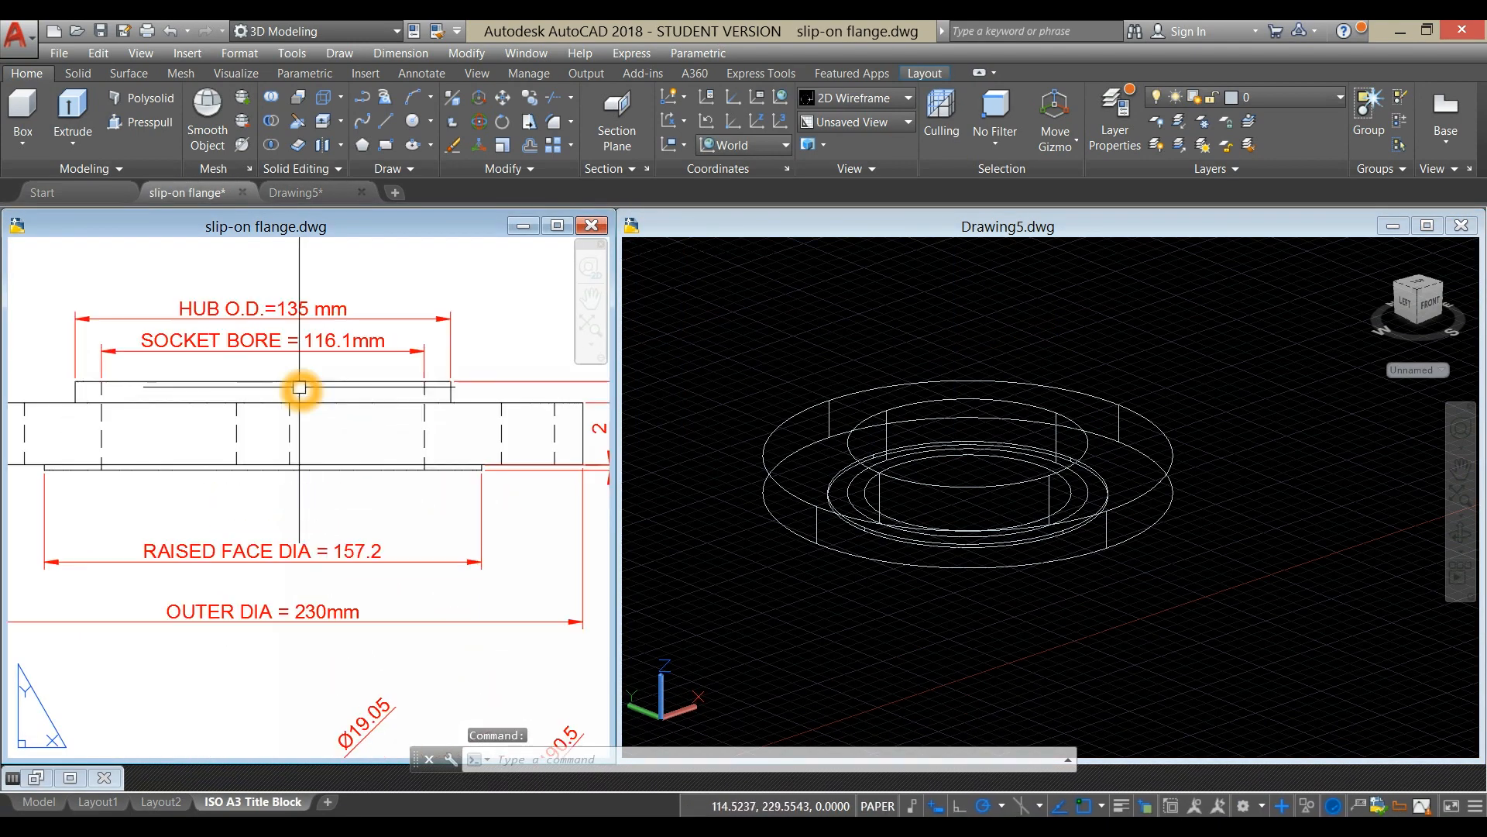
middle_drag(316, 358, 372, 375)
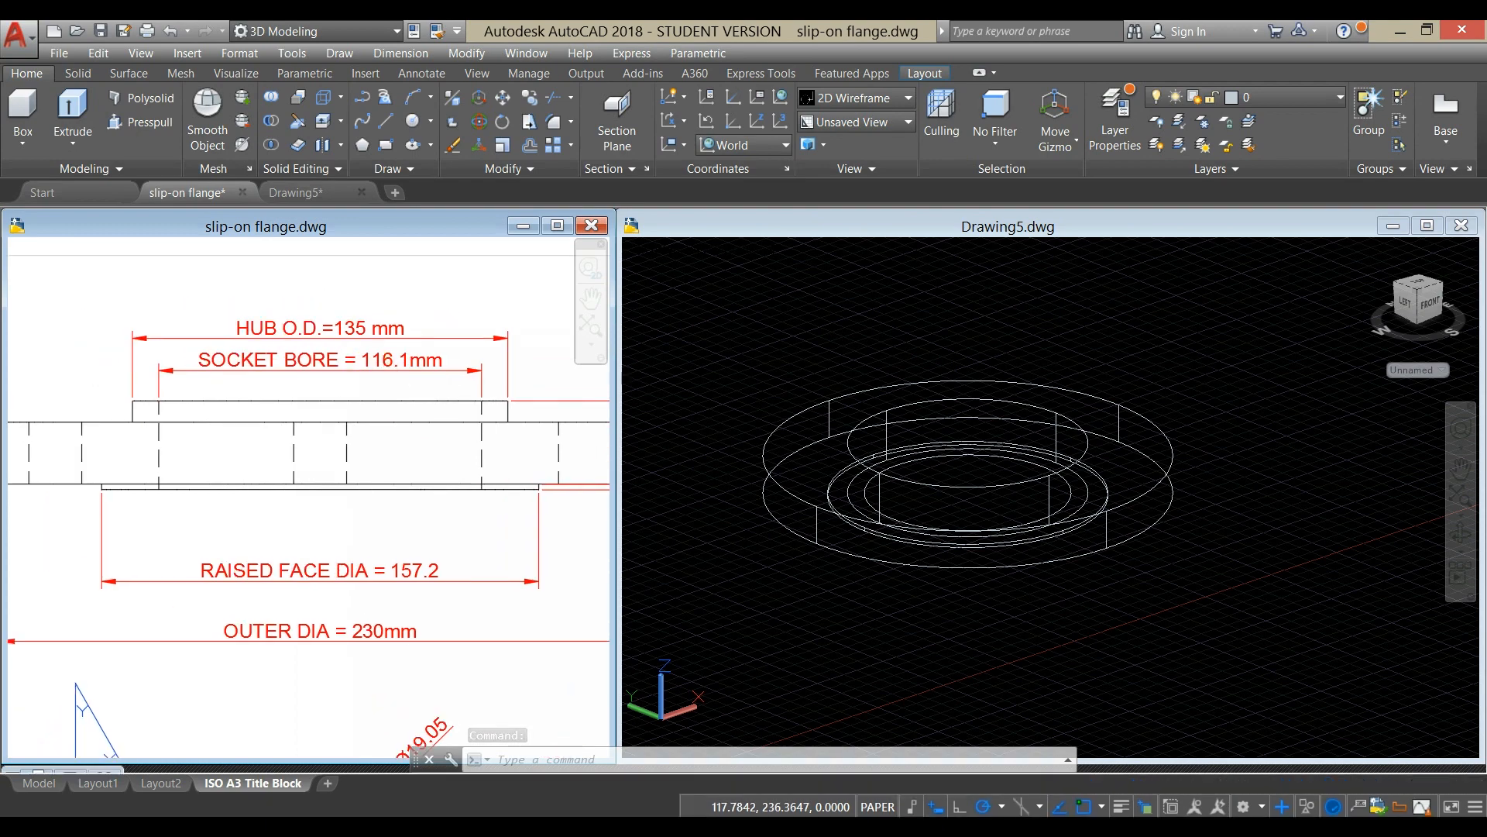
click(866, 356)
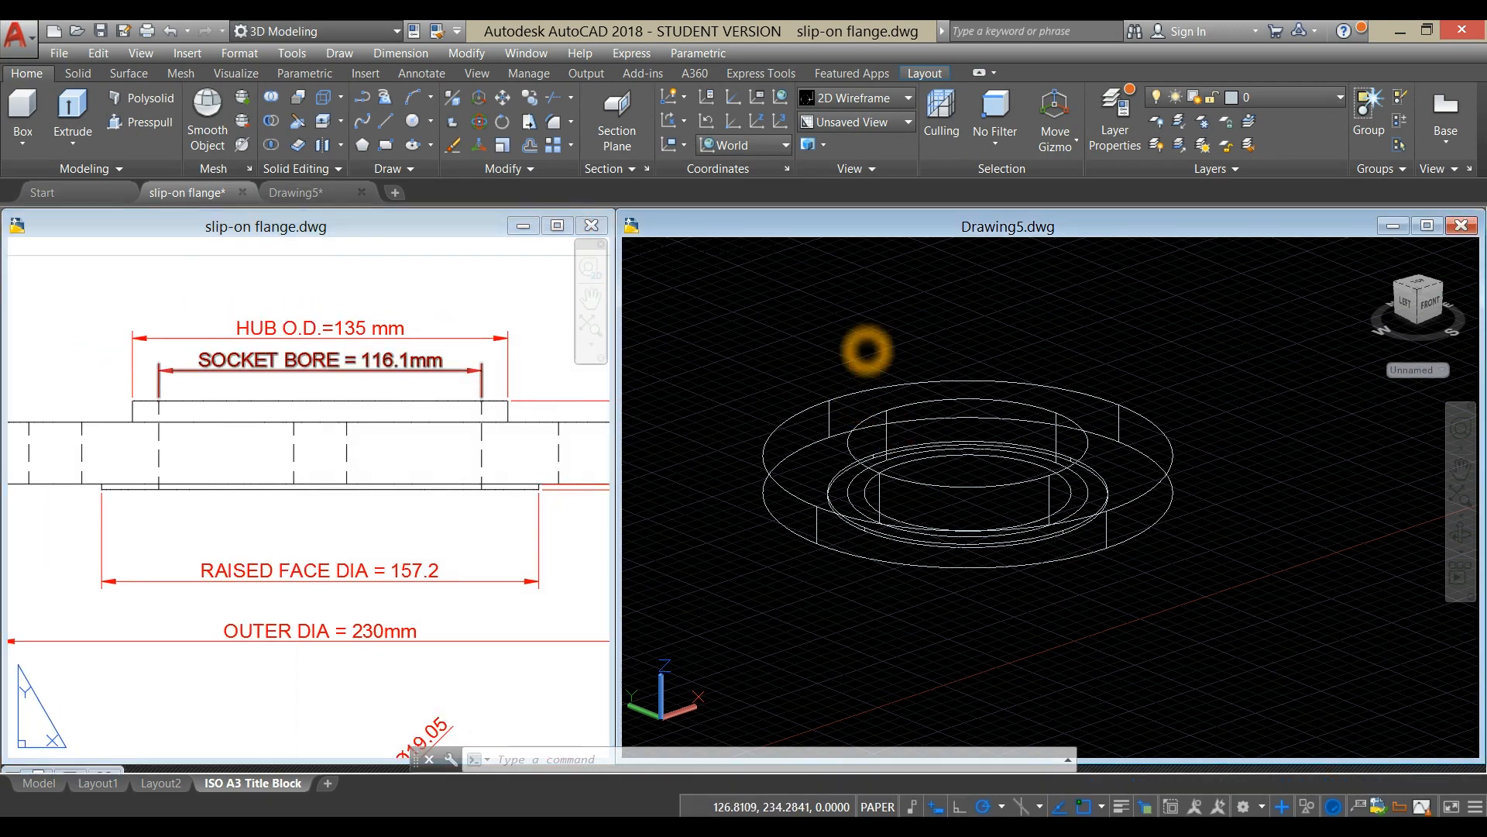
click(906, 469)
scroll(906, 468, up, 3)
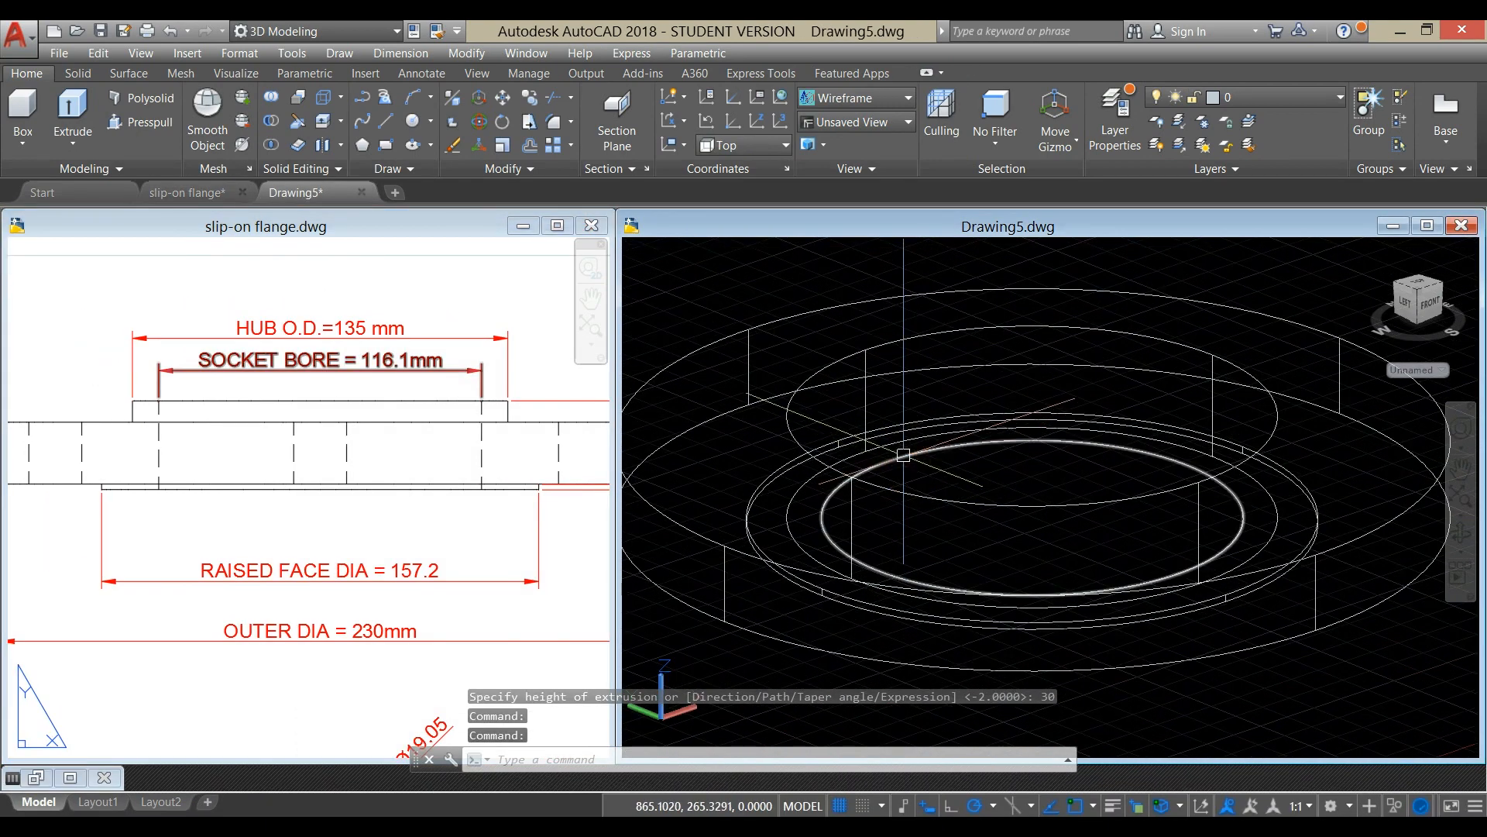
click(901, 453)
click(72, 108)
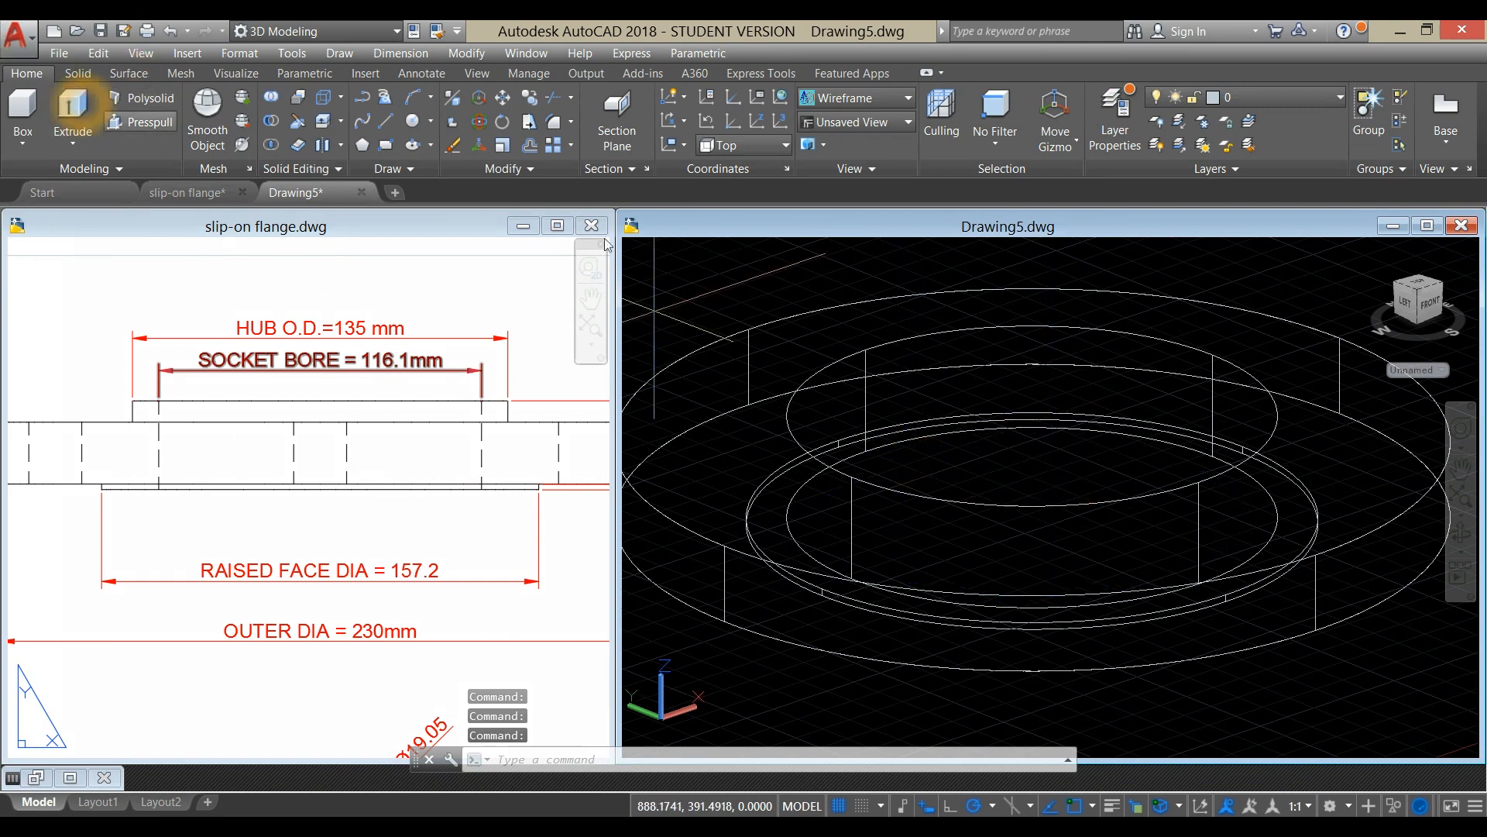
scroll(836, 294, down, 5)
middle_drag(815, 297, 815, 522)
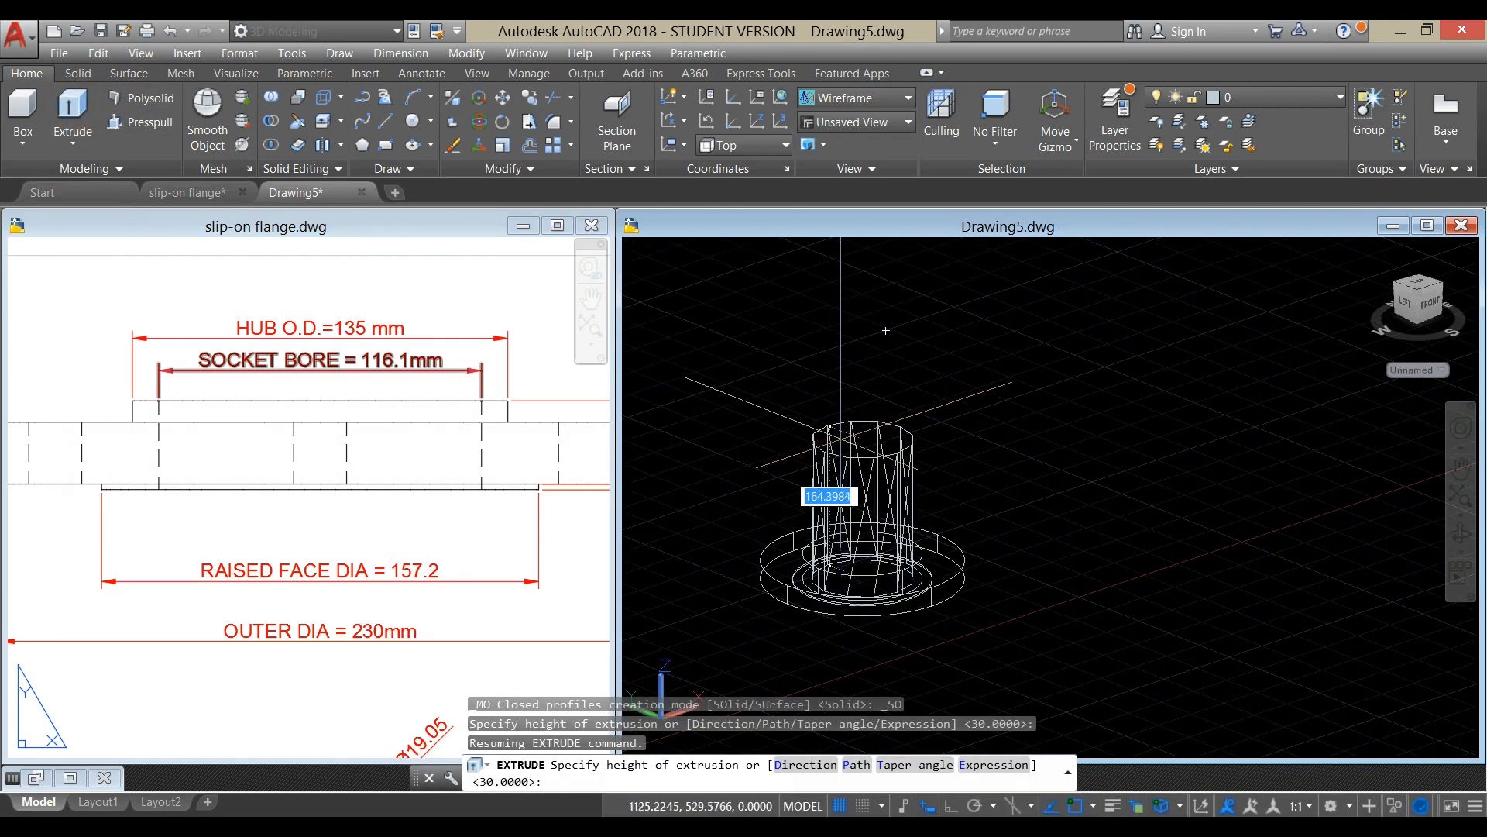
click(844, 350)
click(912, 393)
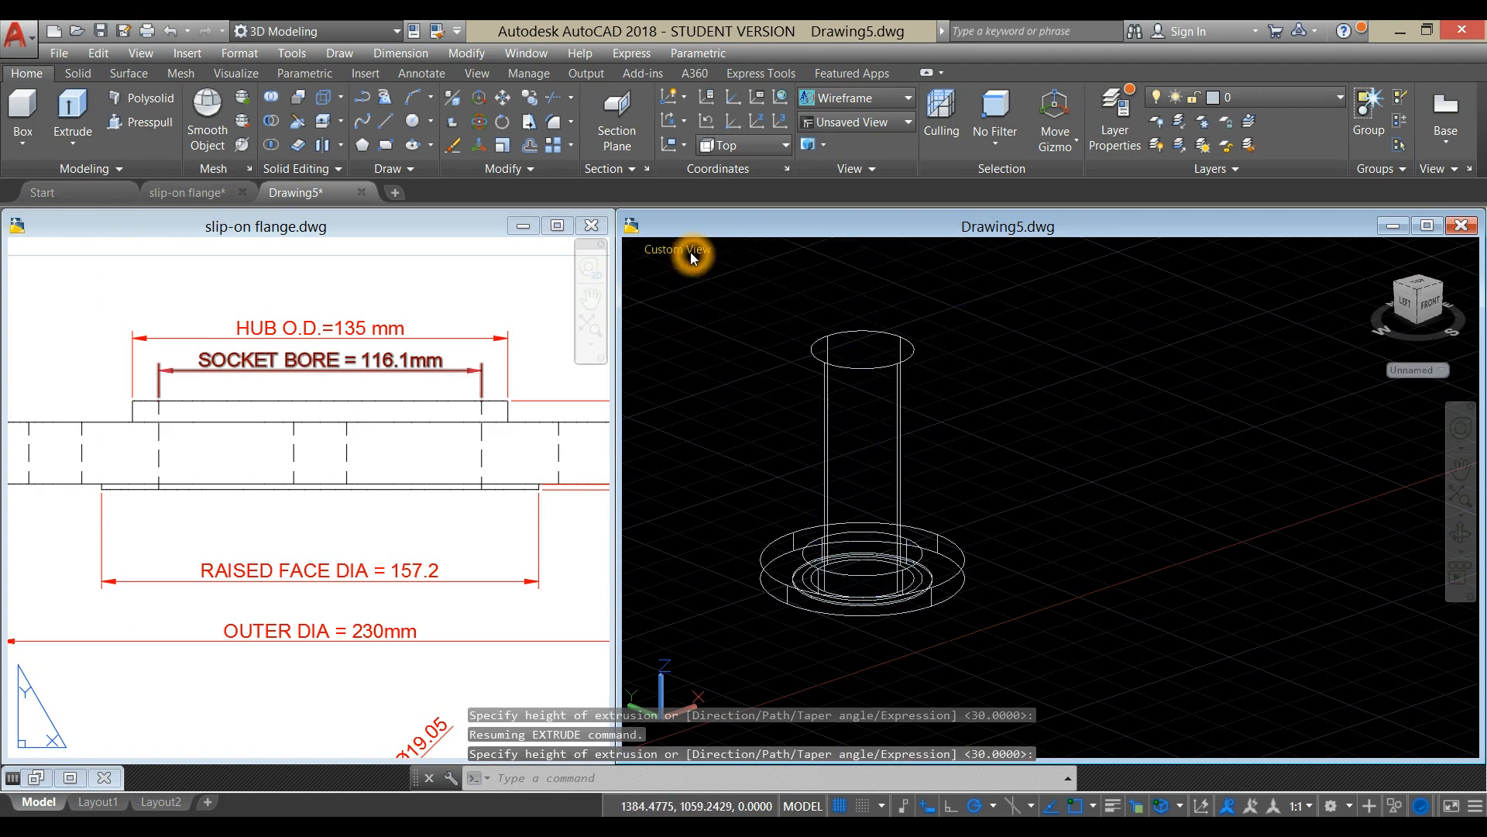
Set the visual style of Drawing5.dwg to Shaded with edges and inspect the extruded solids from a lower angle
click(690, 252)
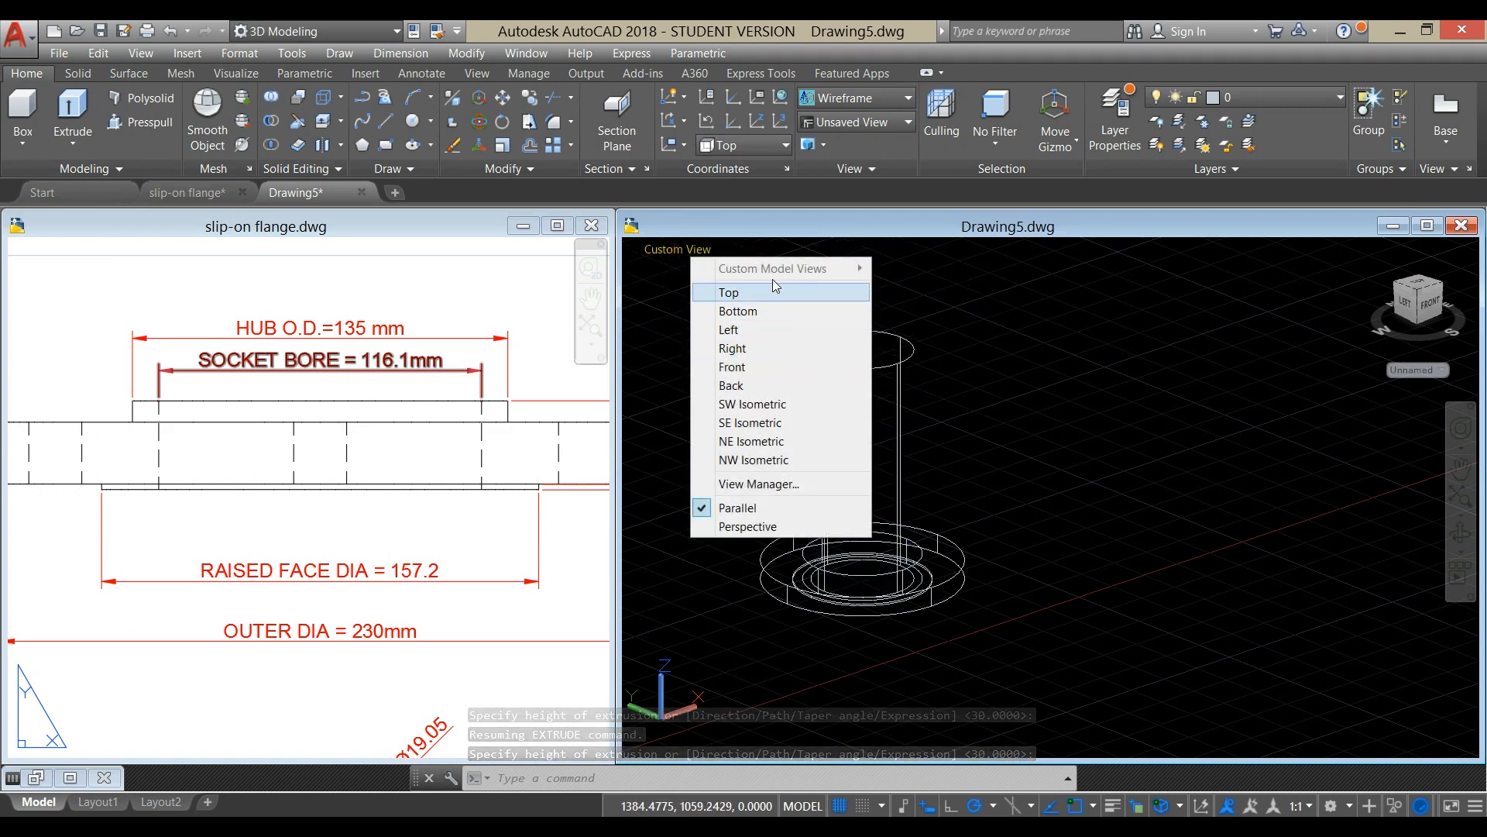
click(1044, 364)
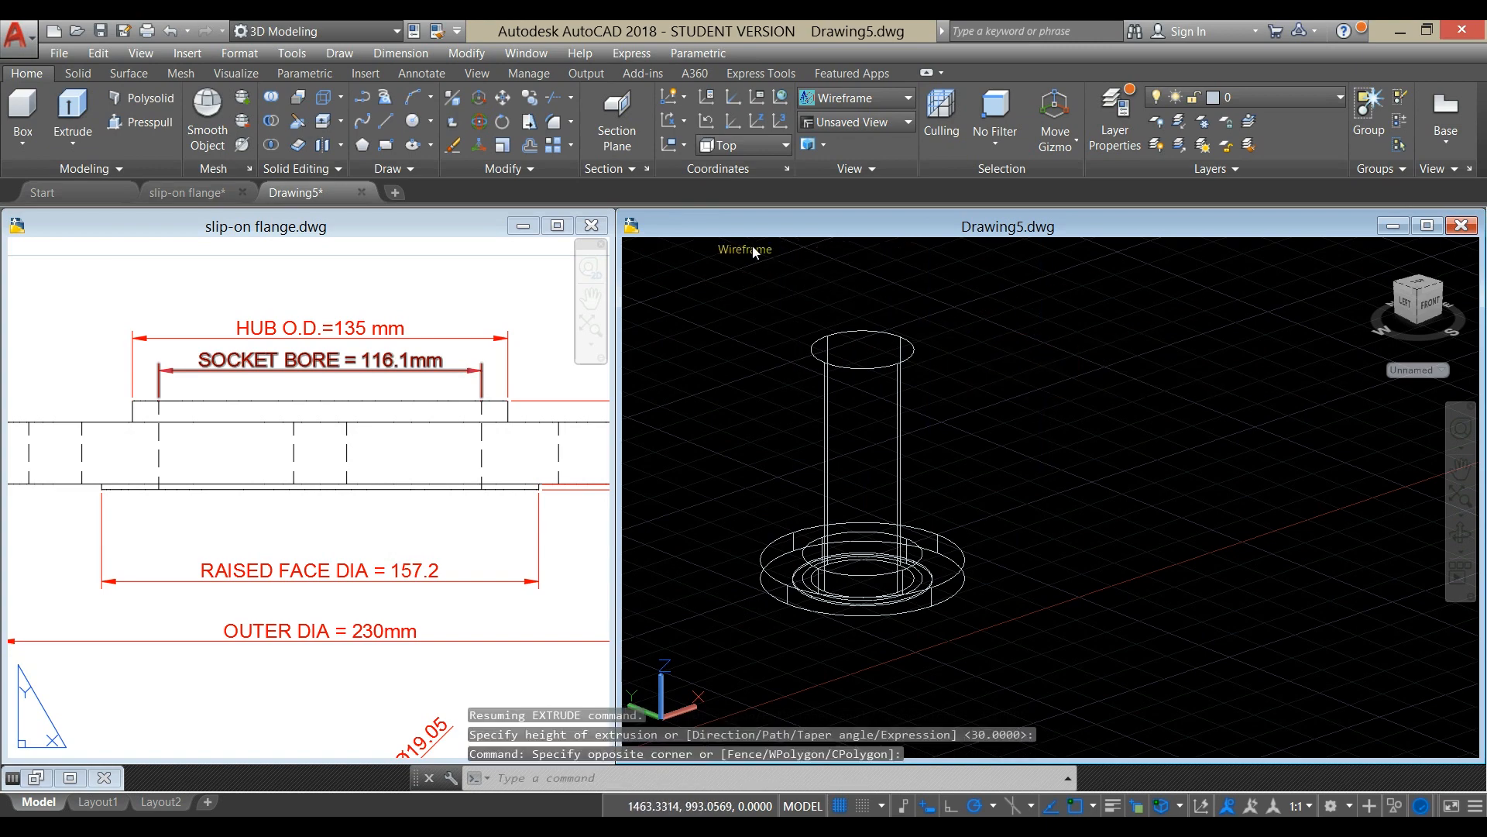
click(754, 250)
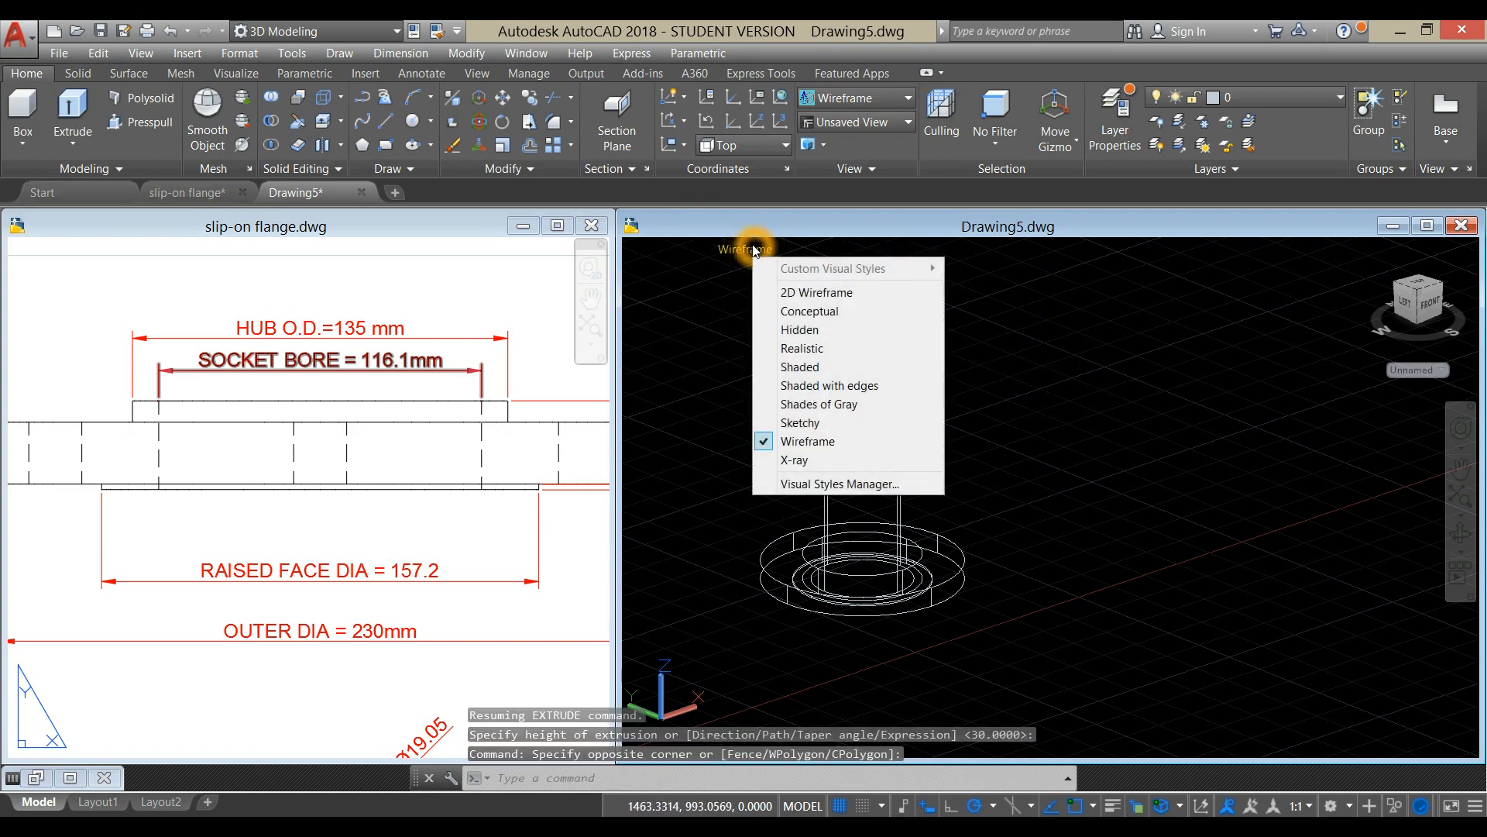
click(838, 385)
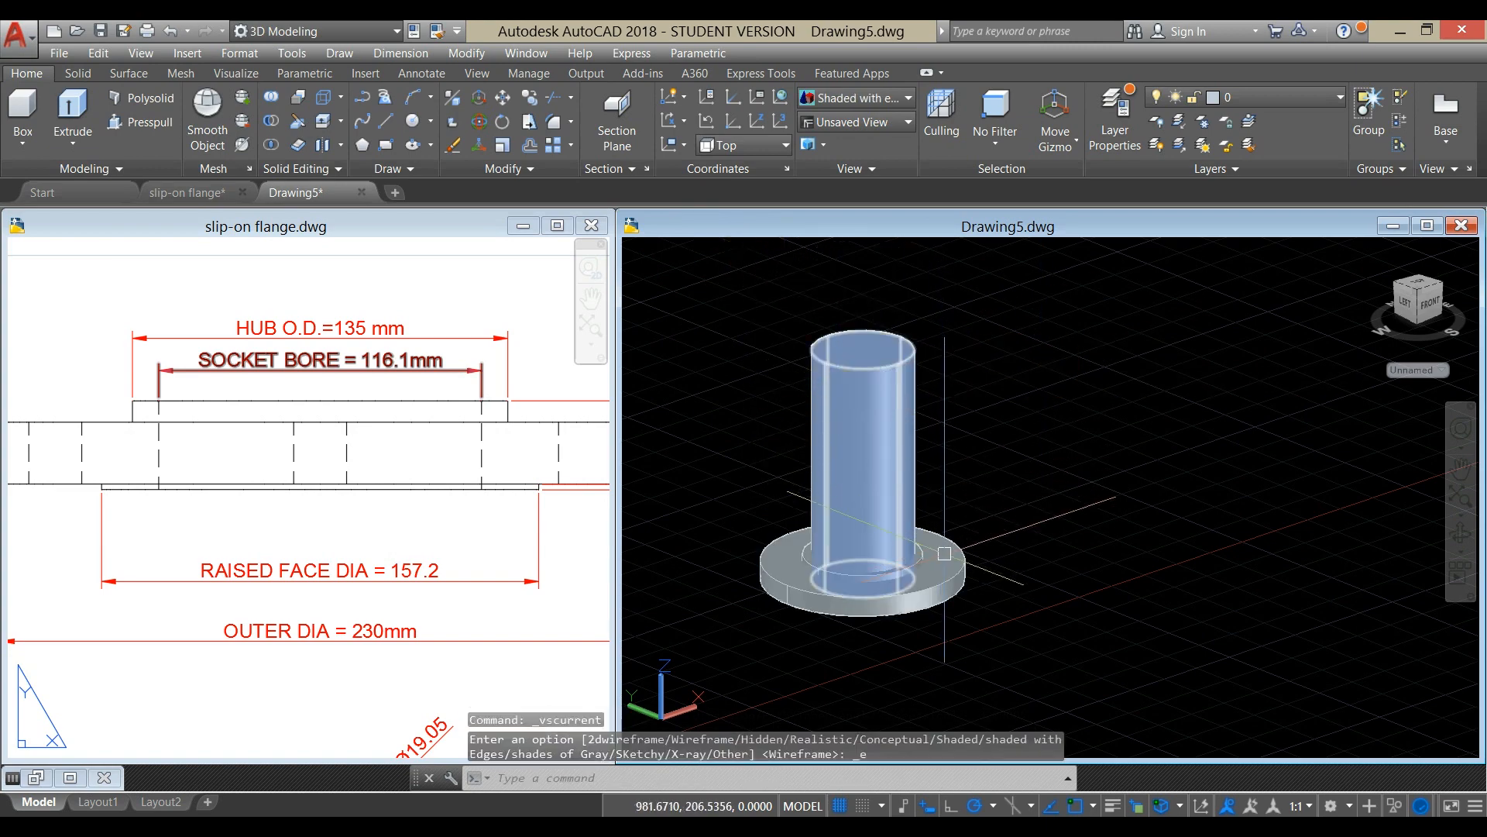
shift+middle_drag(965, 481, 898, 424)
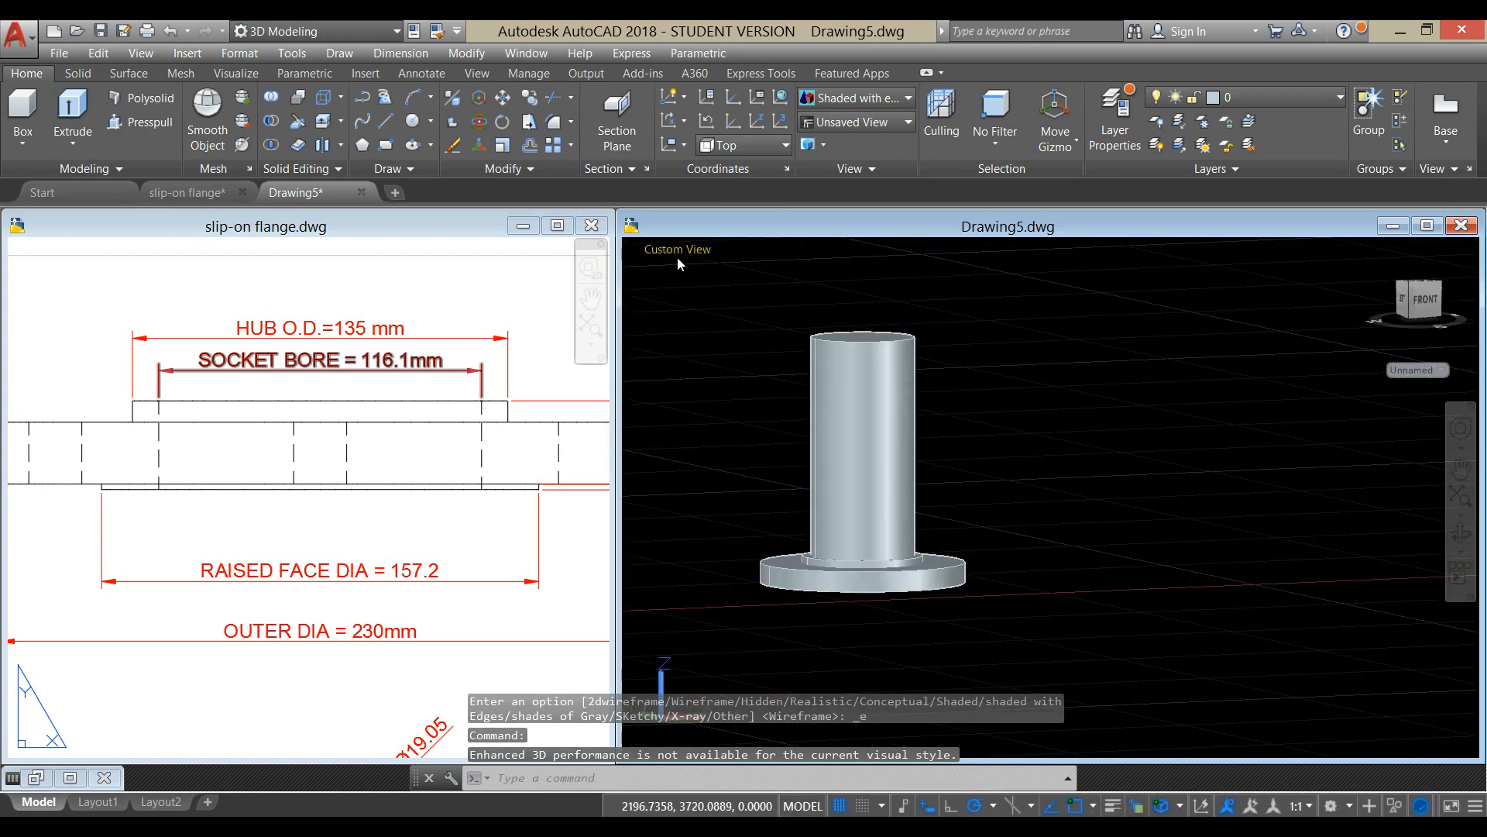
Switch Drawing5.dwg to the Front view and turn off the grid
click(679, 259)
click(729, 366)
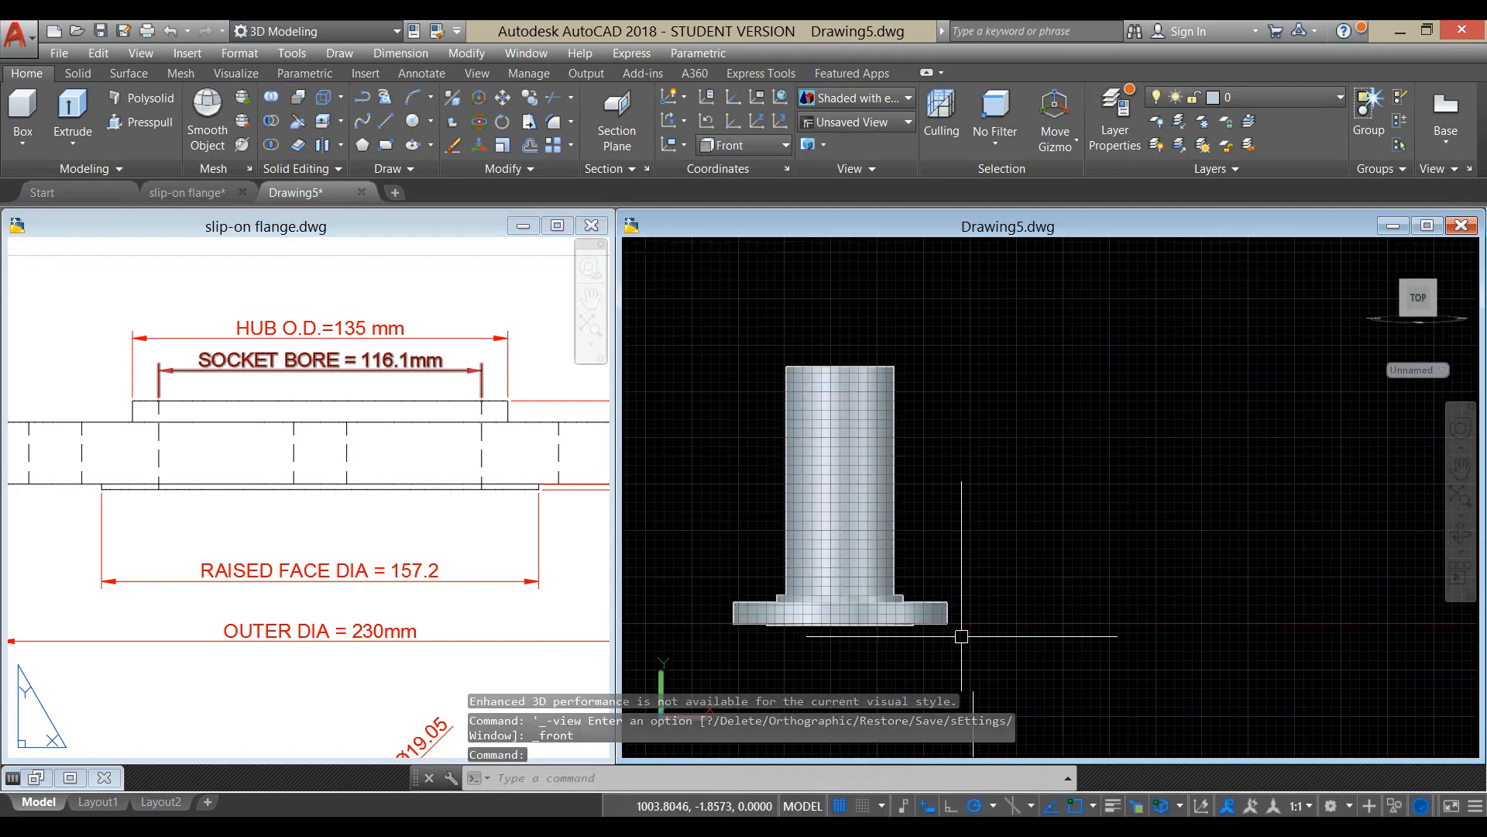
click(845, 809)
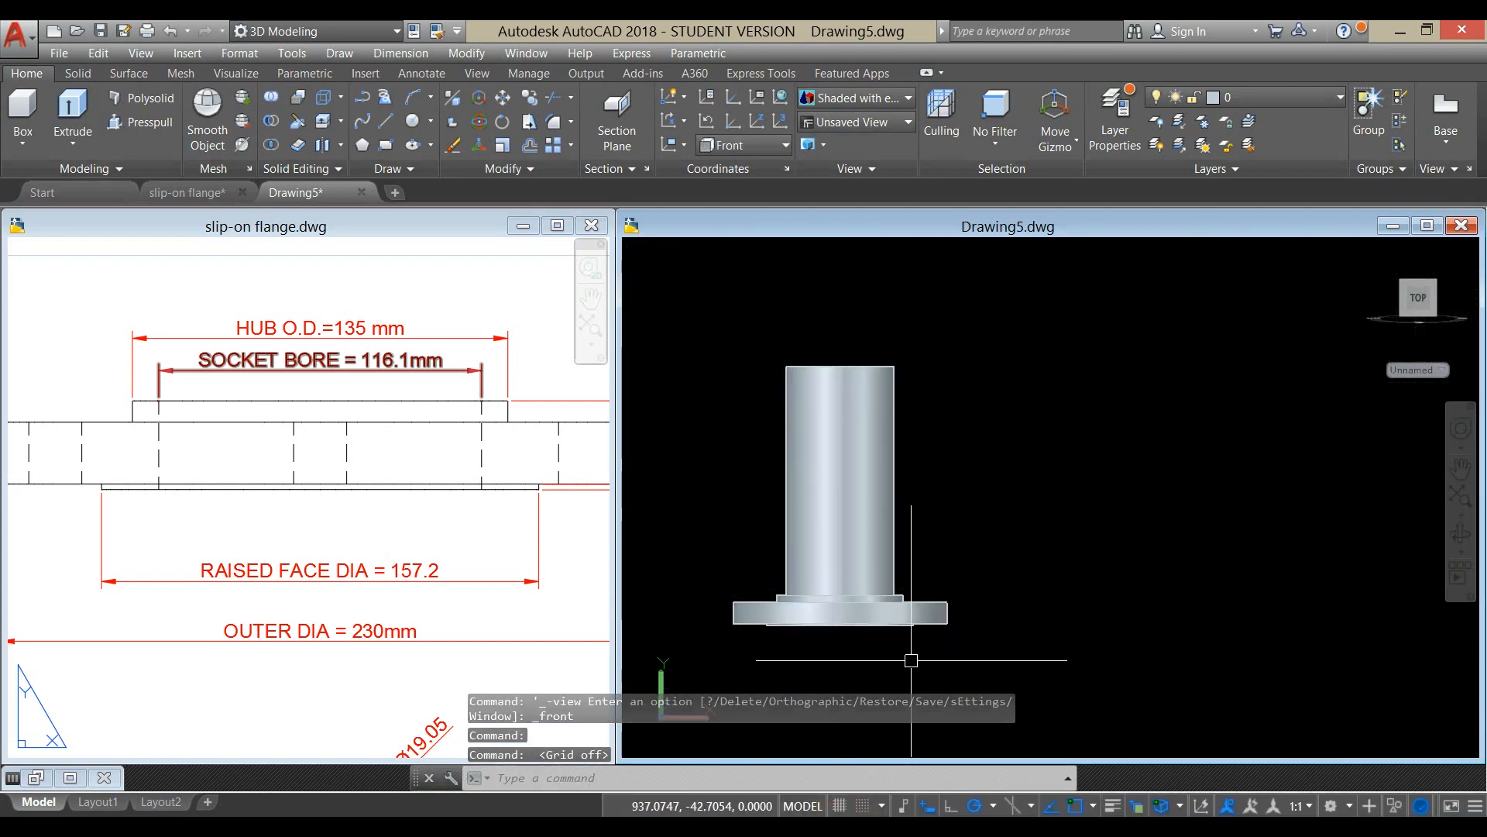
Move the tall socket-bore cylinder straight down by about 26 mm so that it extends below the flange's underside
middle_drag(905, 623, 989, 547)
click(946, 385)
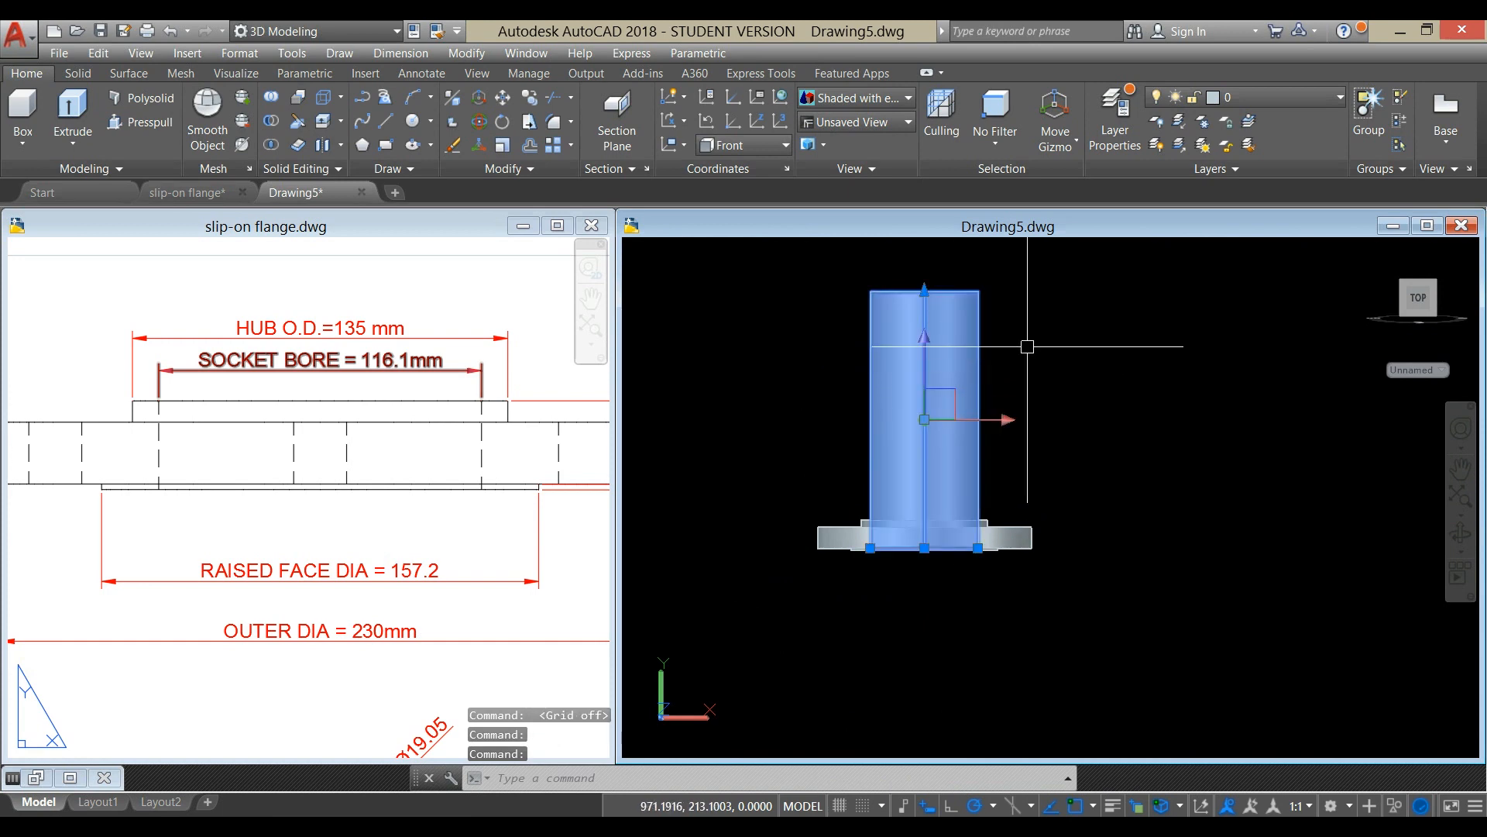
right_click(1012, 299)
click(1038, 421)
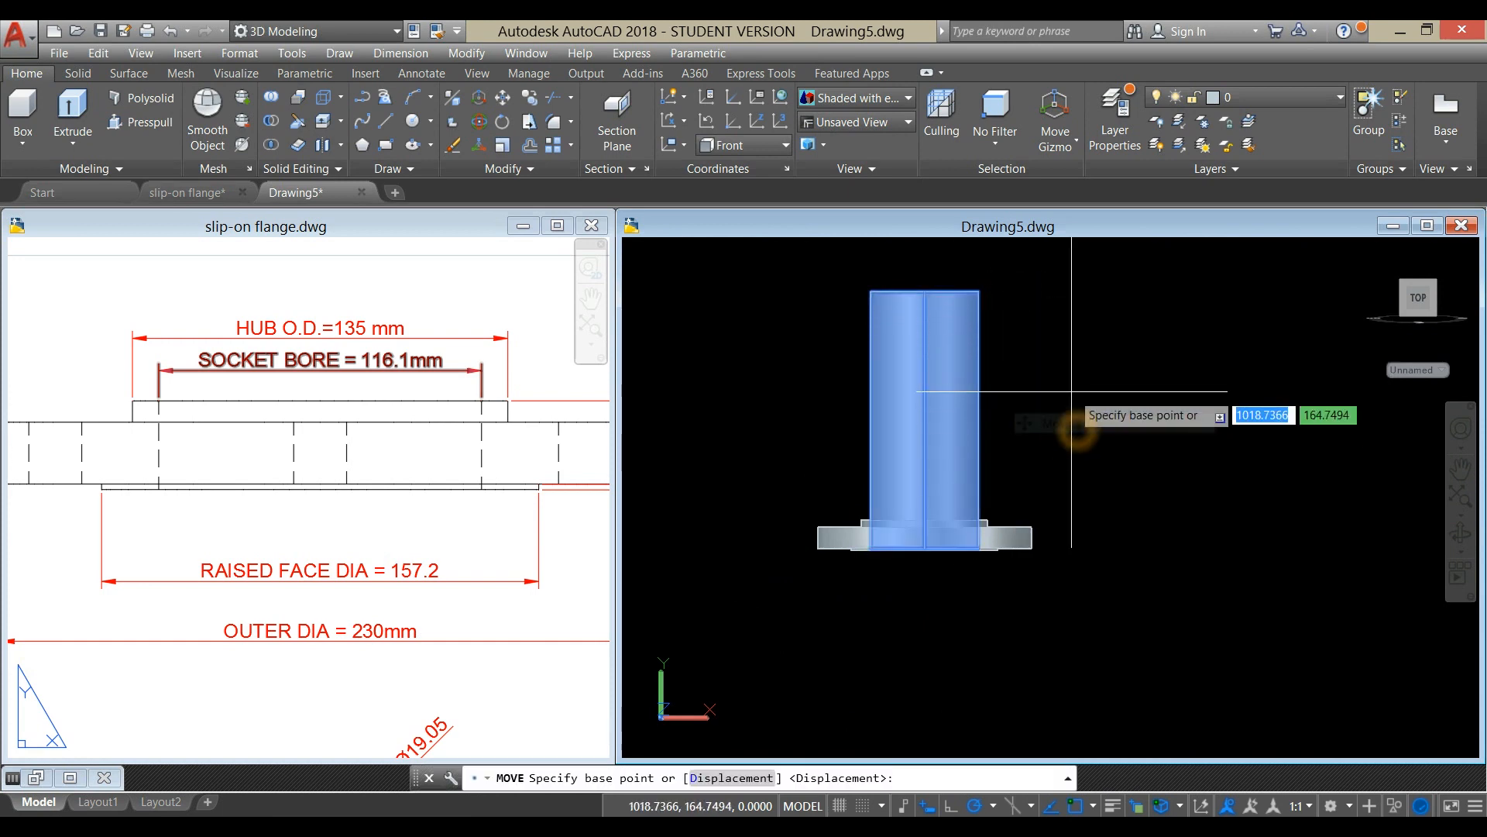
click(1073, 385)
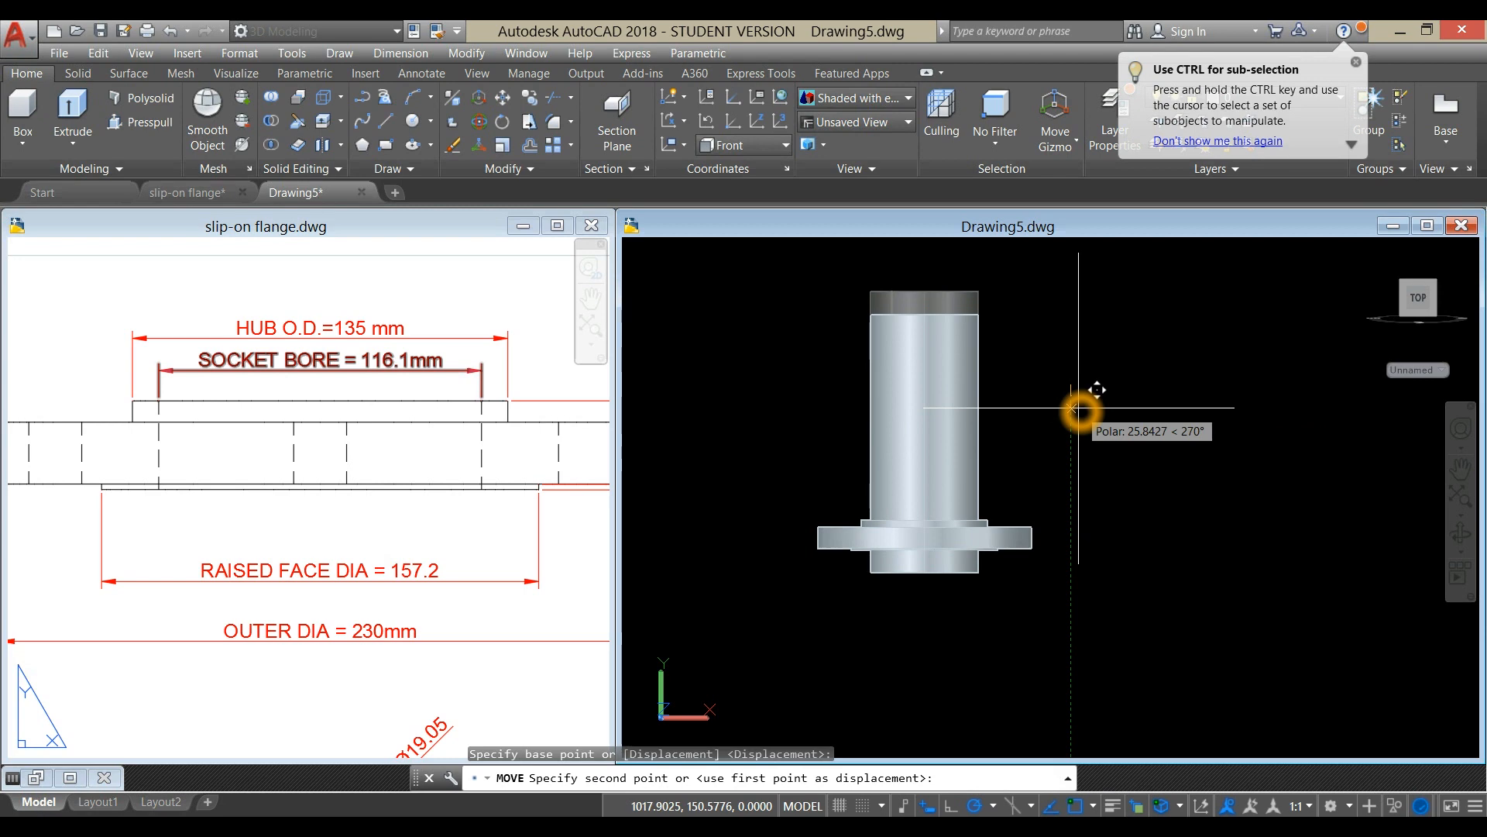
click(1075, 409)
scroll(973, 590, up, 3)
scroll(970, 586, down, 2)
Unite the flange disc, the hub and the raised face into one solid, leaving the socket-bore cylinder separate
click(971, 586)
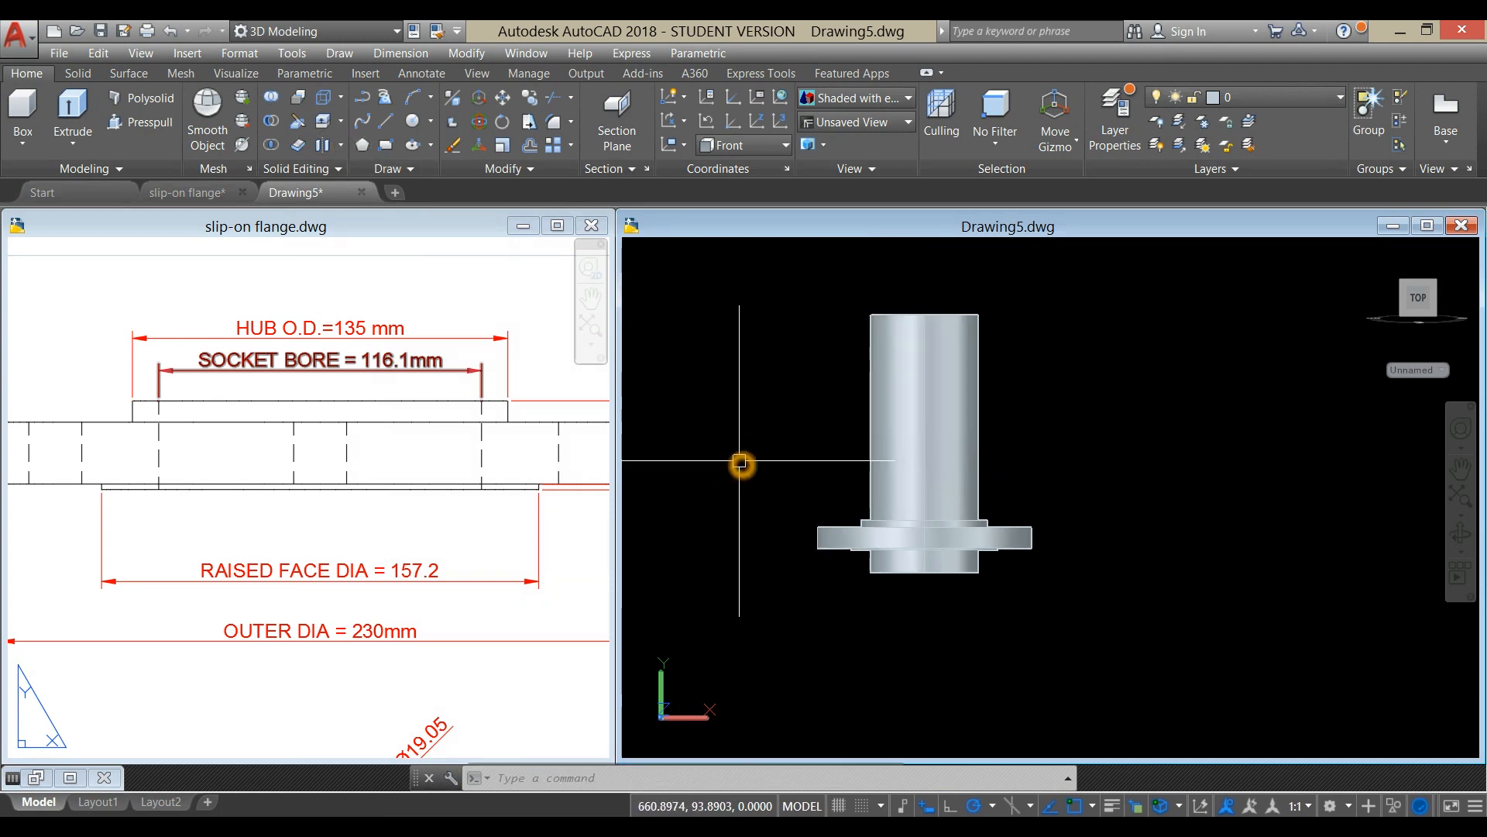
click(899, 614)
scroll(894, 595, up, 2)
click(1127, 504)
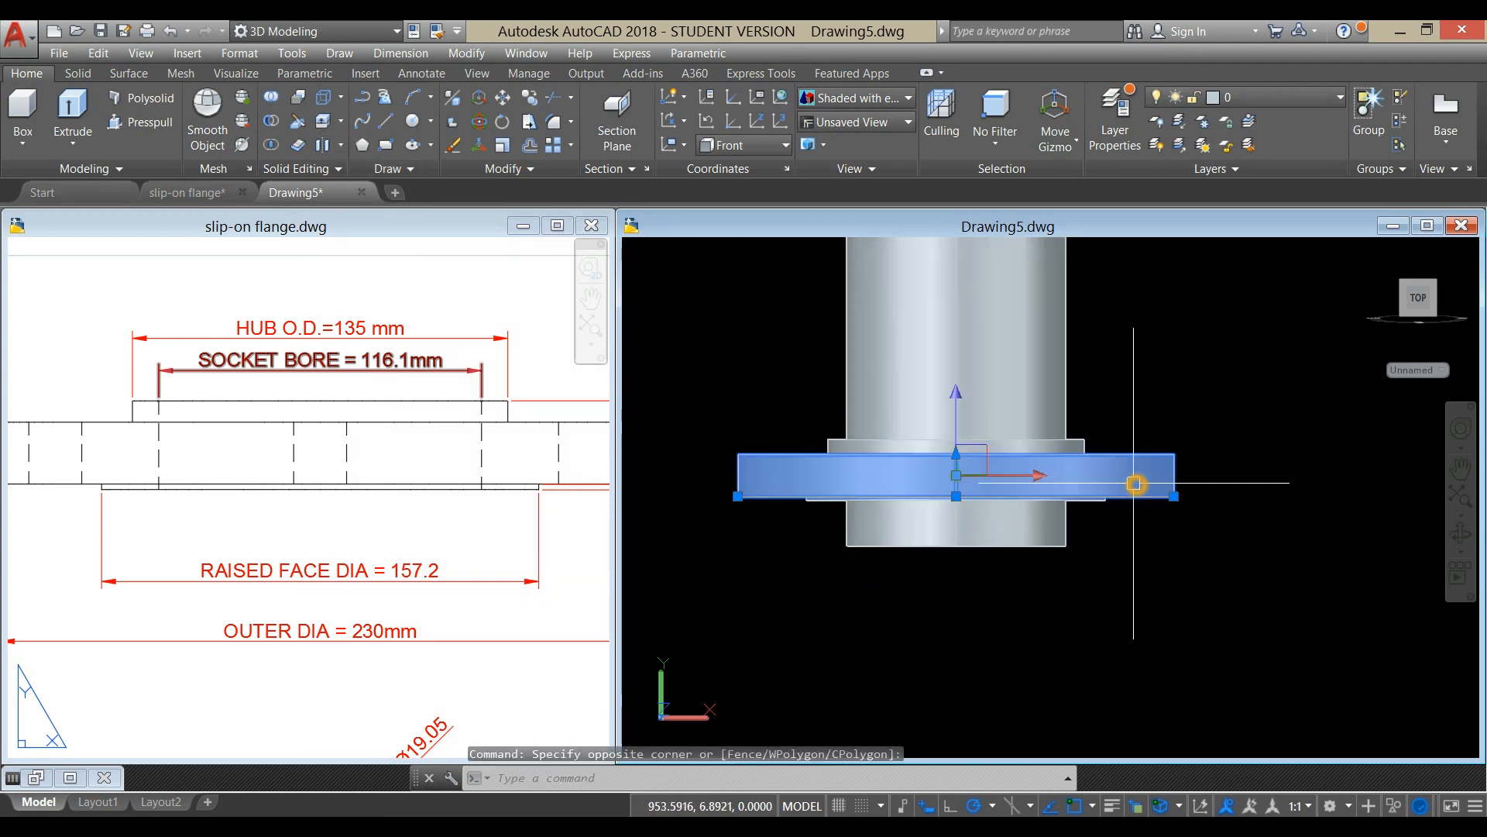
scroll(1143, 499, up, 3)
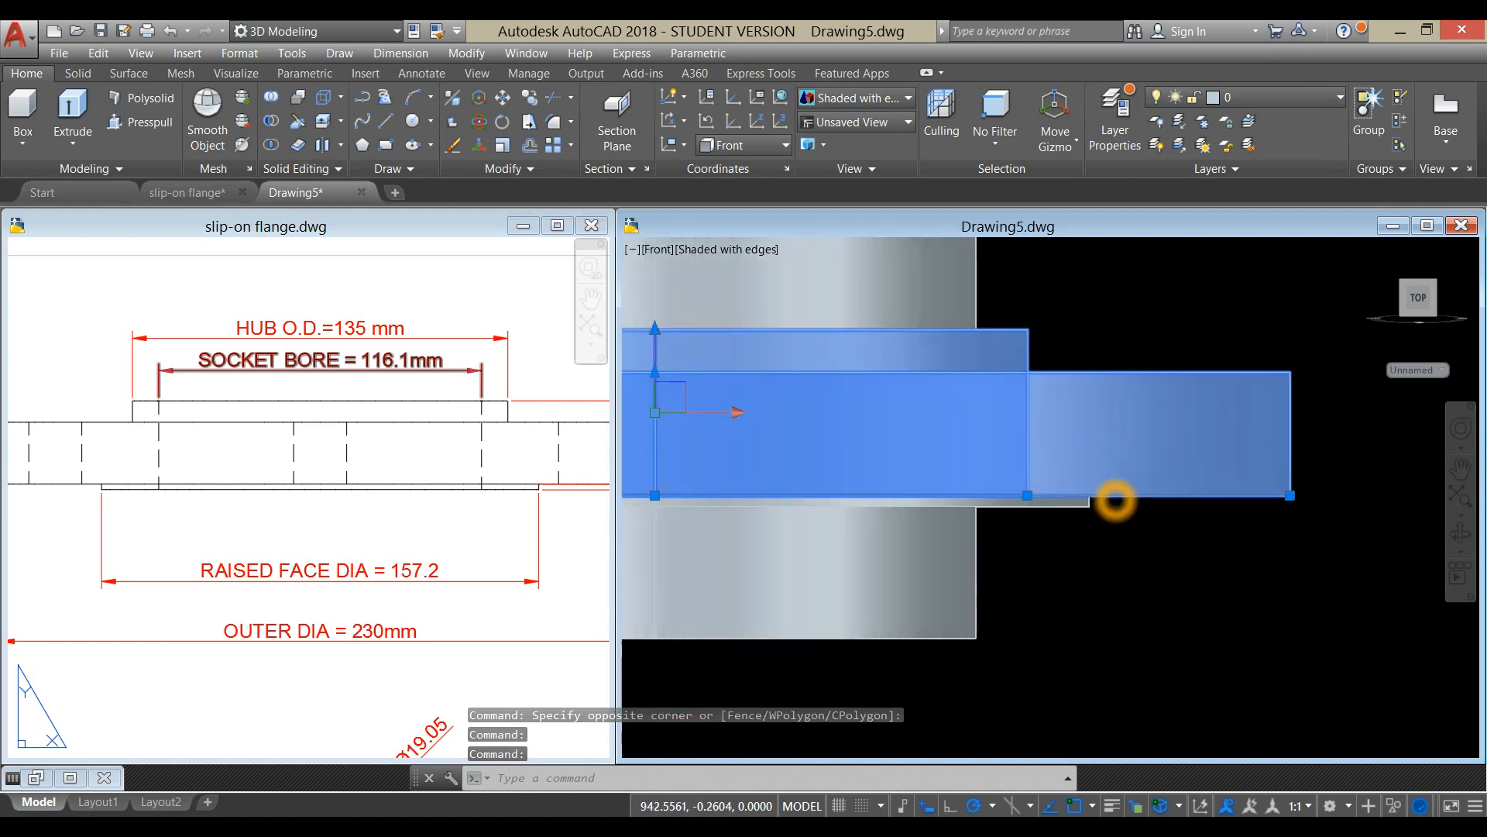
click(269, 102)
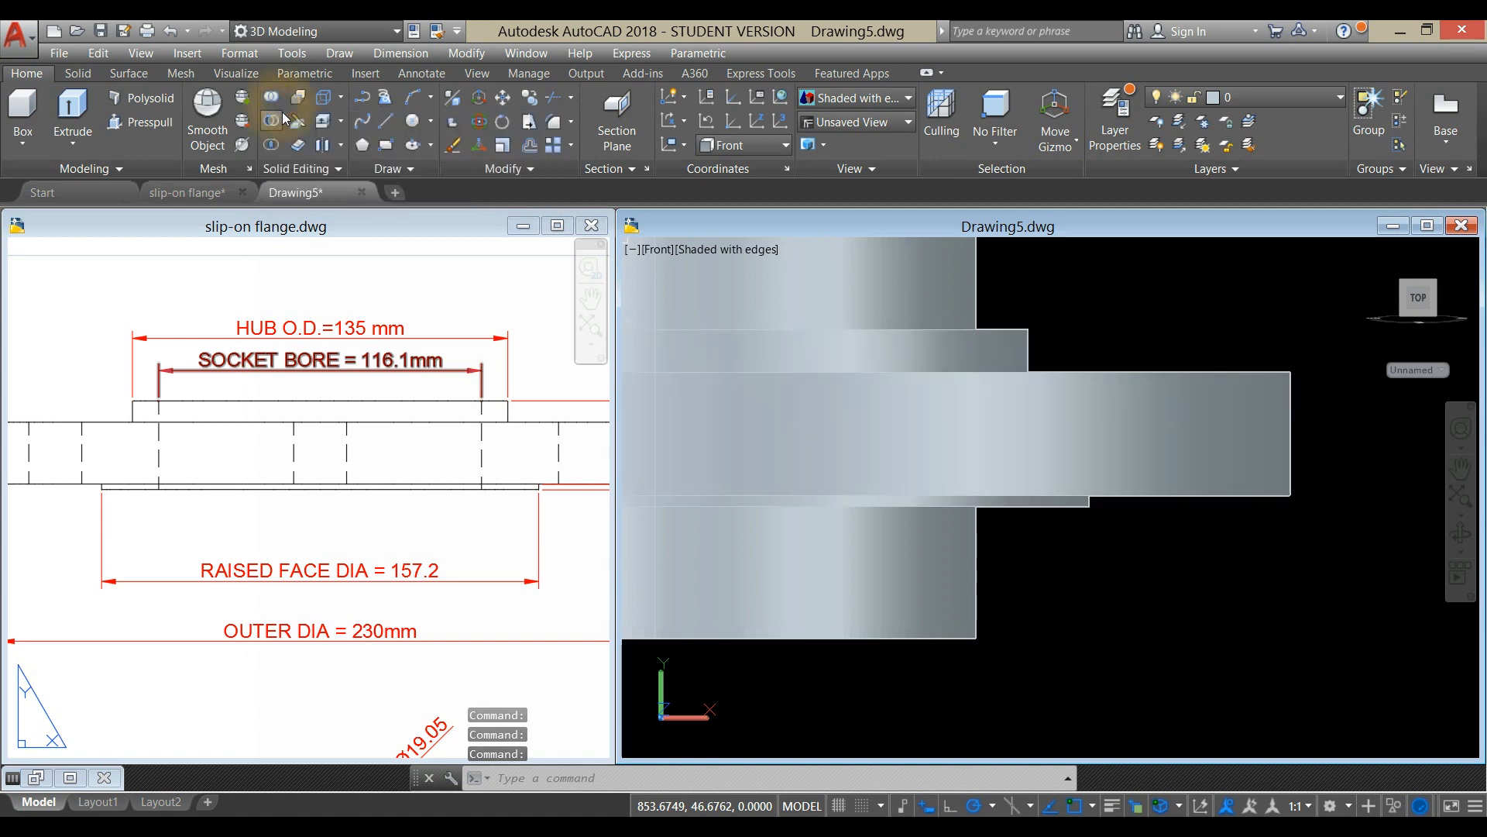
click(1083, 412)
click(1021, 359)
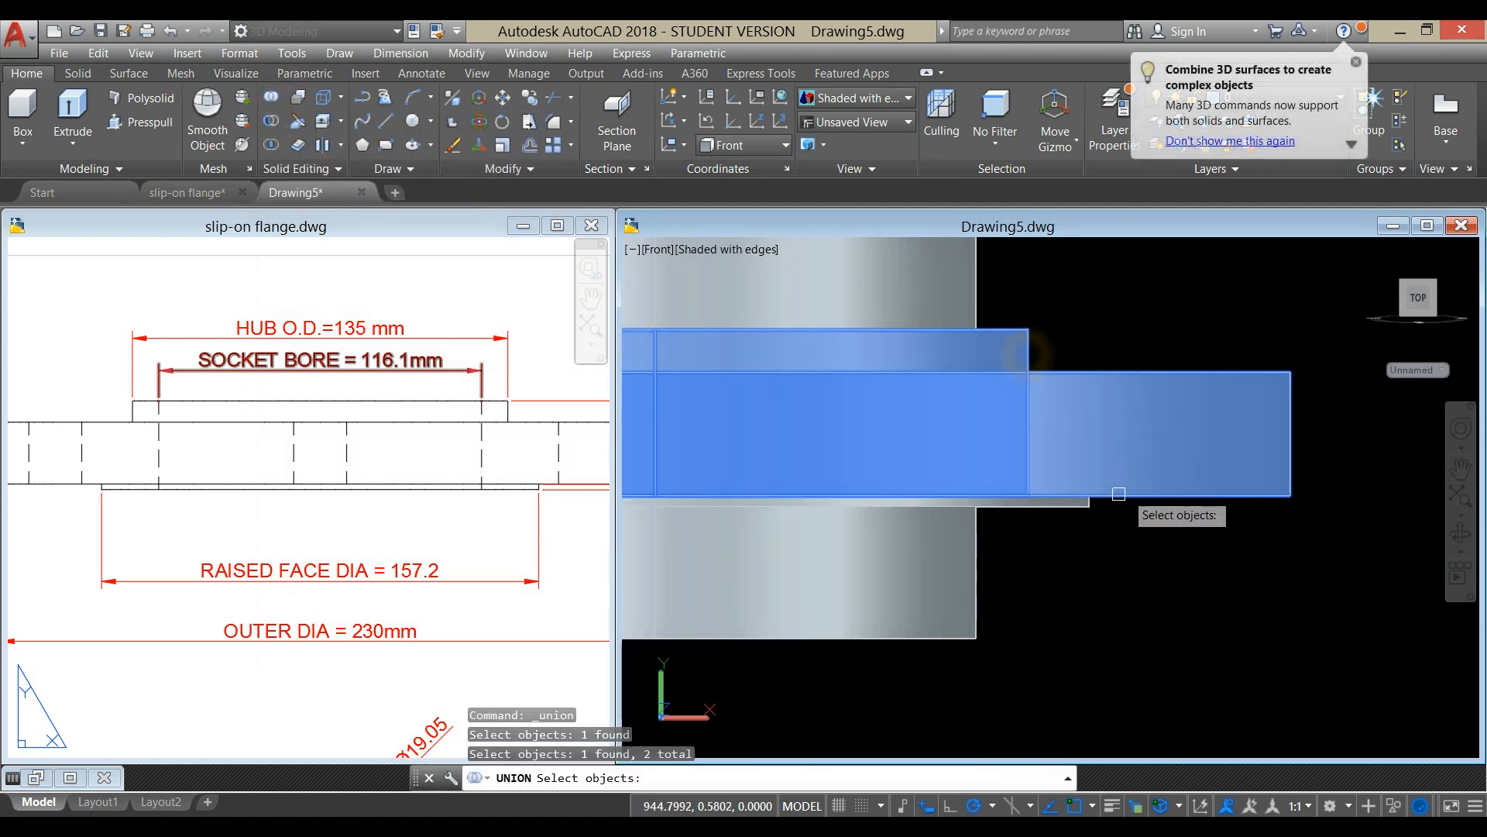
click(1075, 505)
key(Return)
Subtract the socket-bore cylinder from the united flange solid and inspect the bored flange from above
click(1030, 346)
scroll(1091, 318, down, 6)
middle_drag(1091, 318, 1106, 426)
key(Escape)
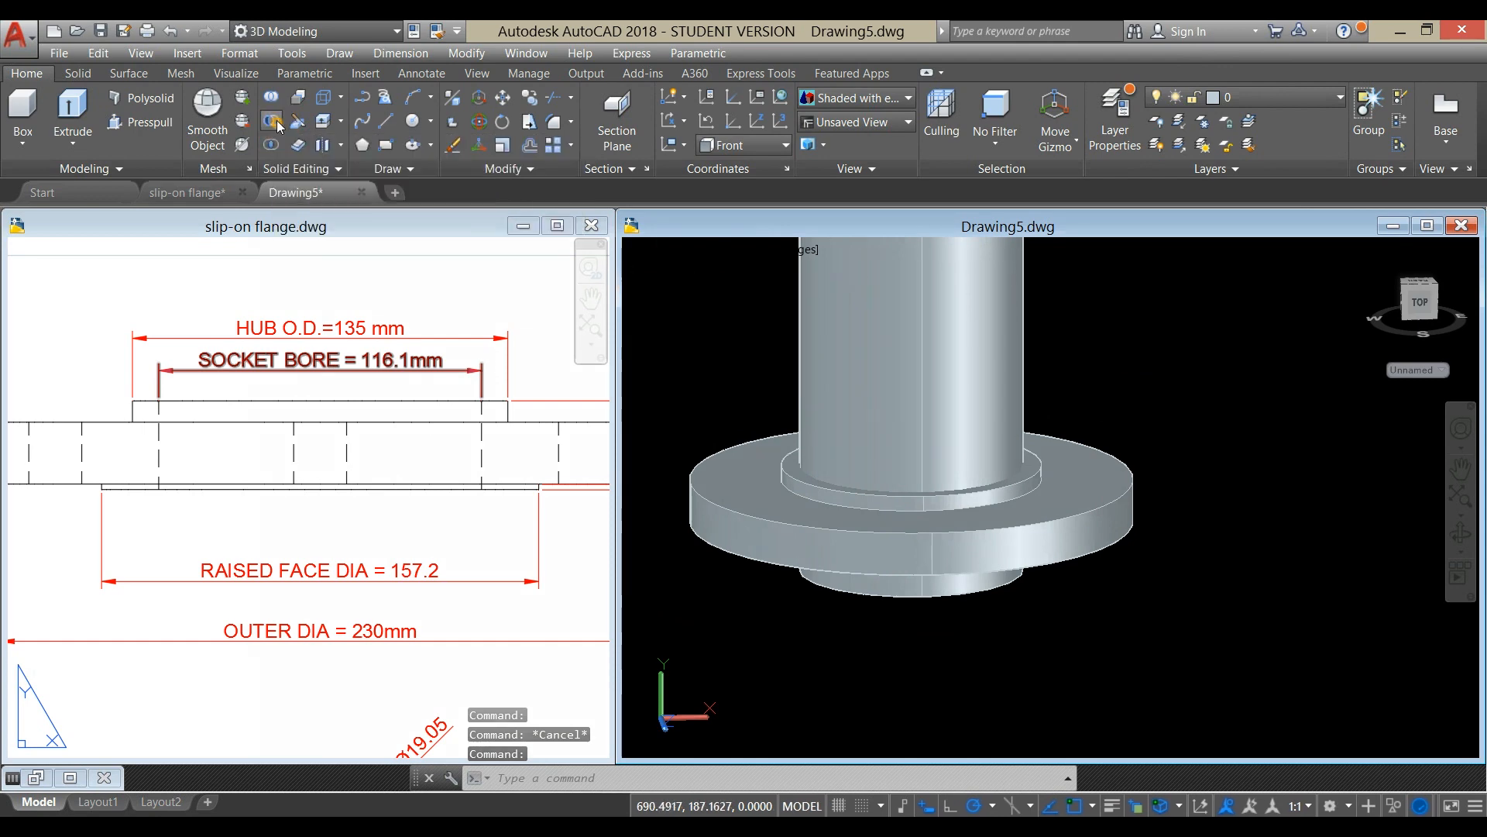
click(276, 124)
click(1120, 496)
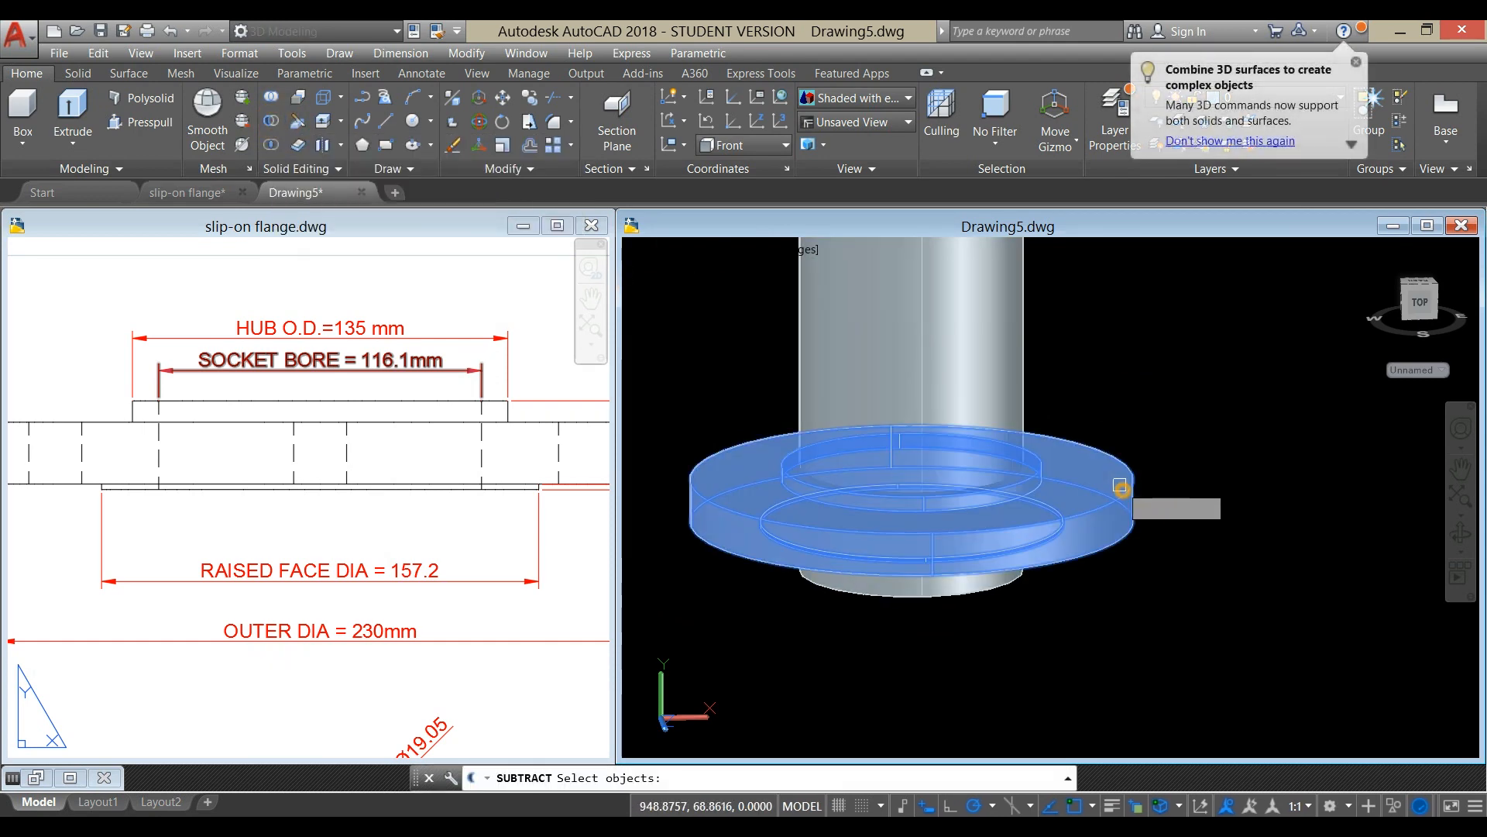
key(Return)
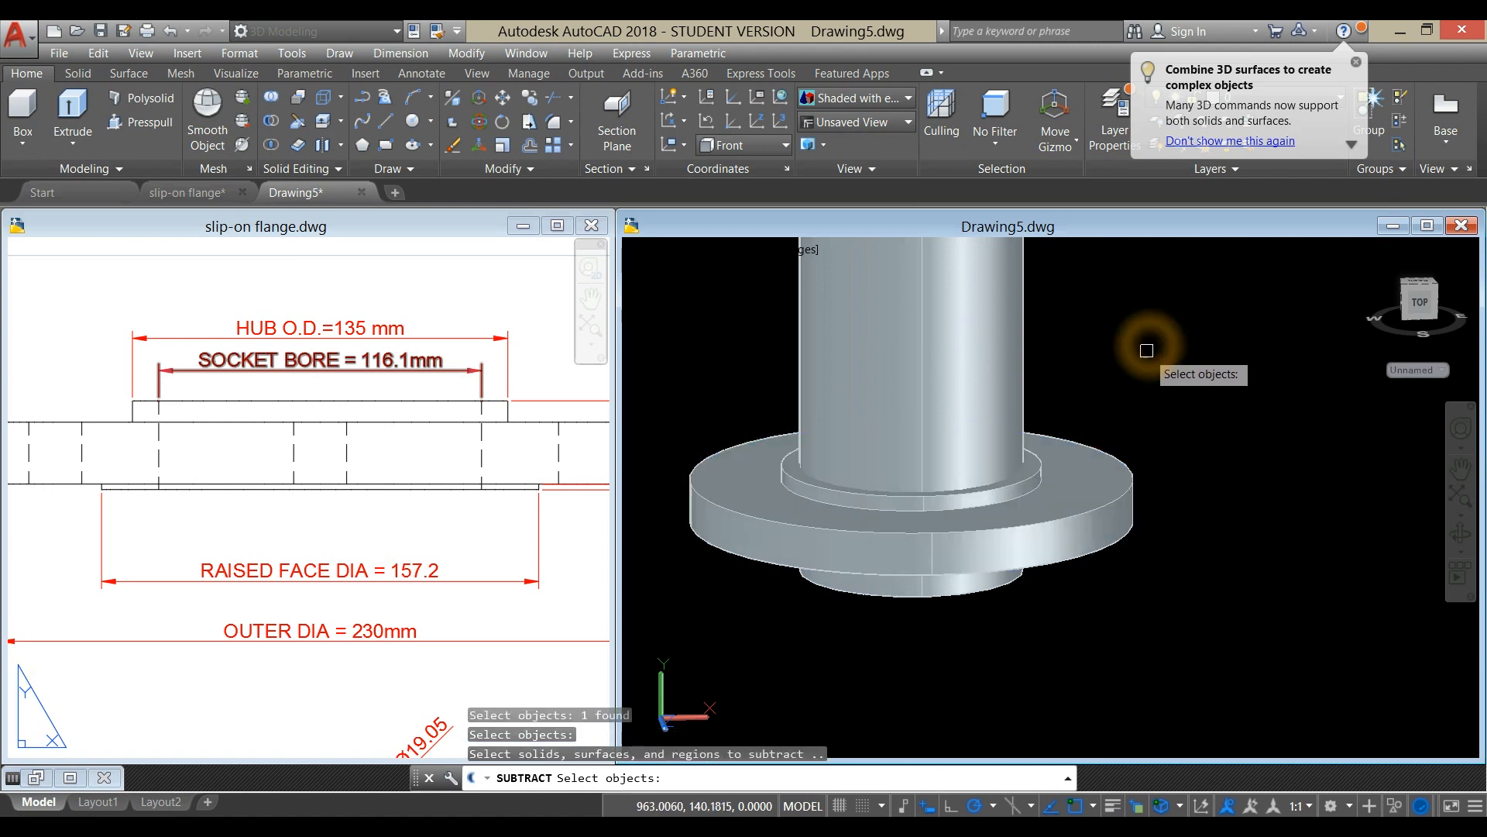
click(1029, 363)
key(Return)
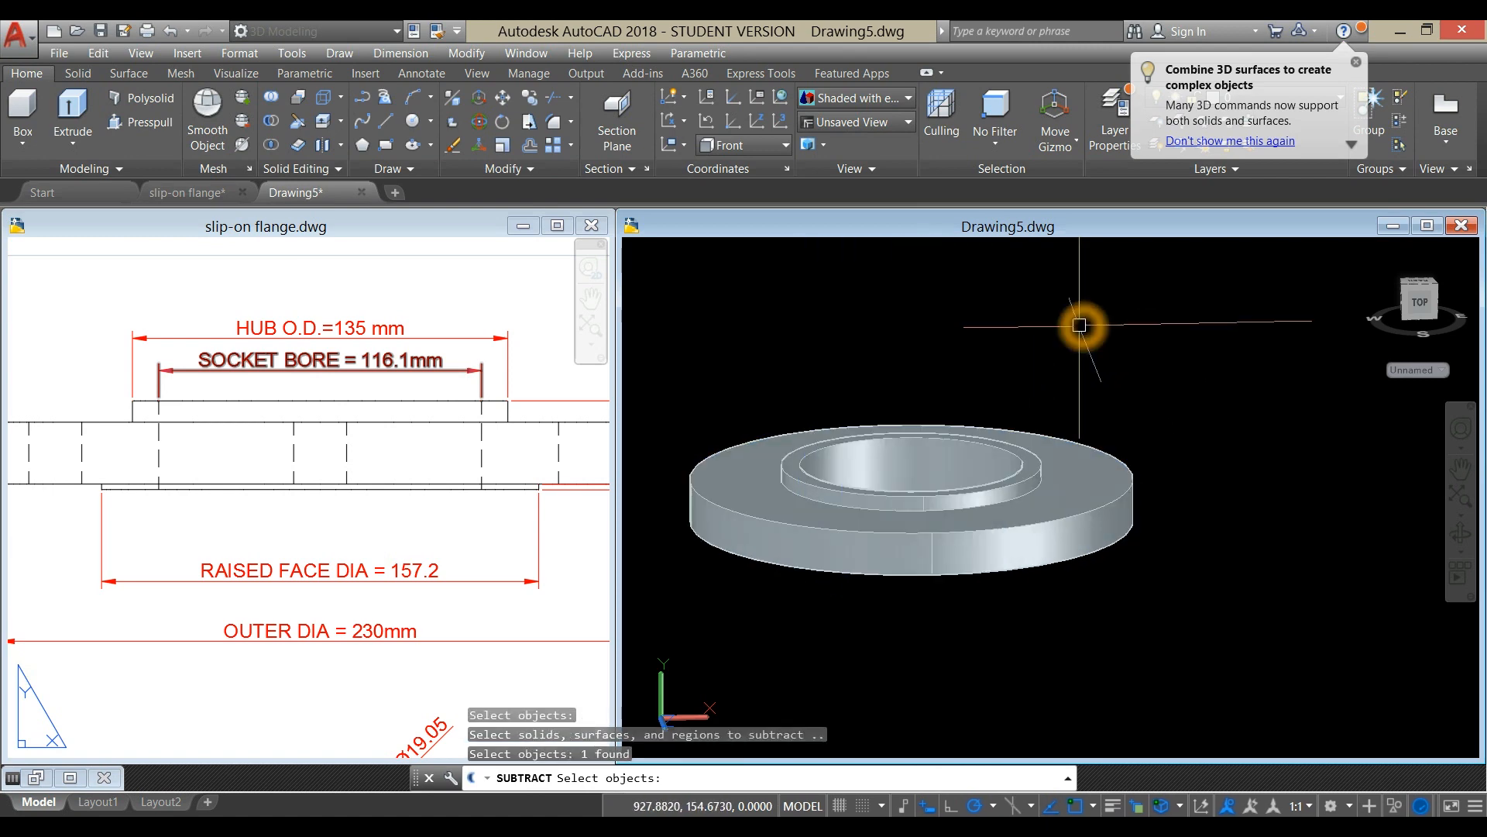
shift+middle_drag(1089, 329, 1039, 383)
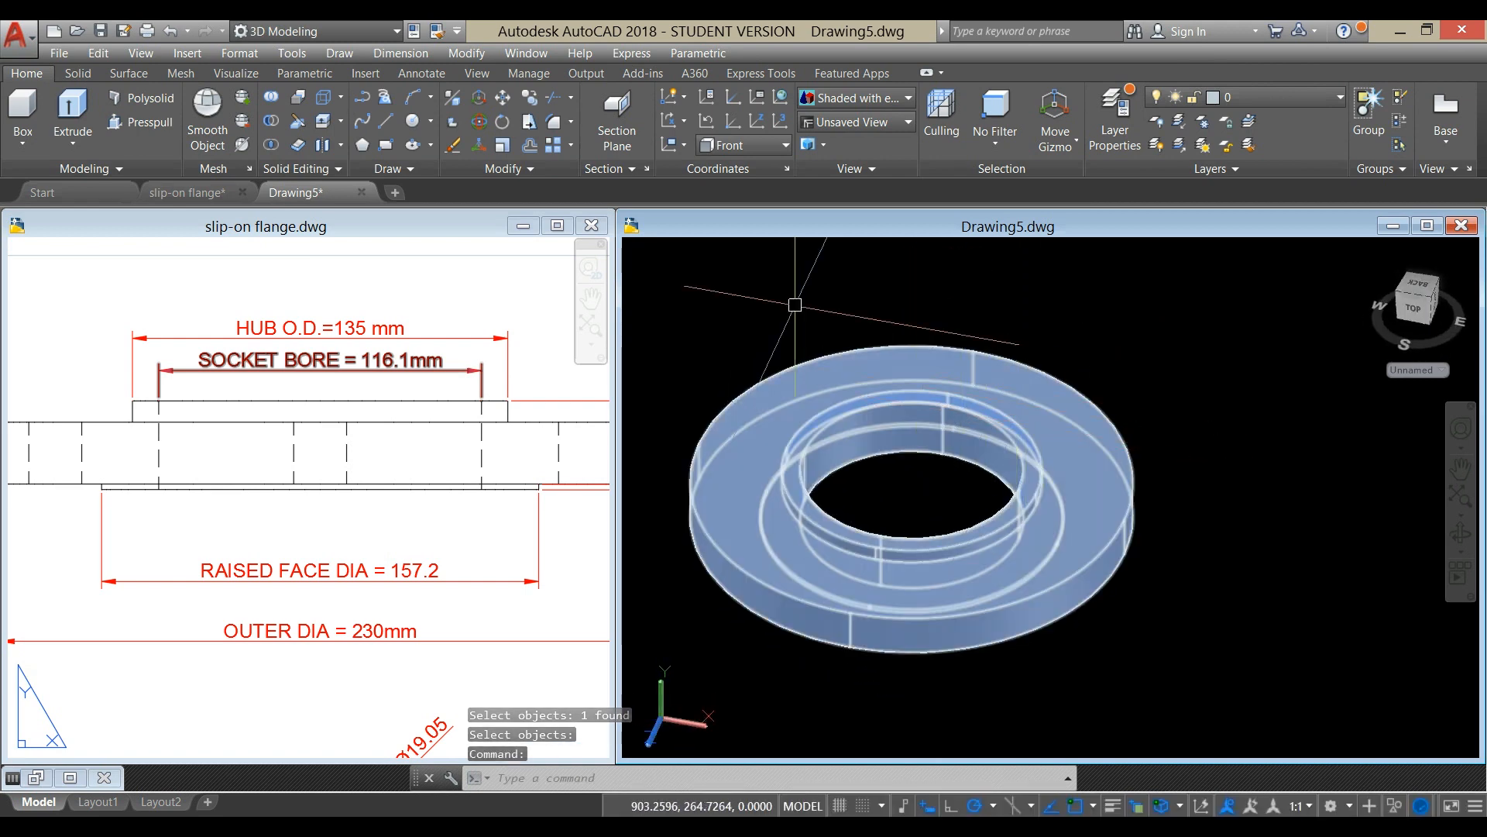
Set Drawing5.dwg to the Top view and find the bolt-circle and bolt-hole diameters on the plan view in slip-on flange.dwg
click(688, 249)
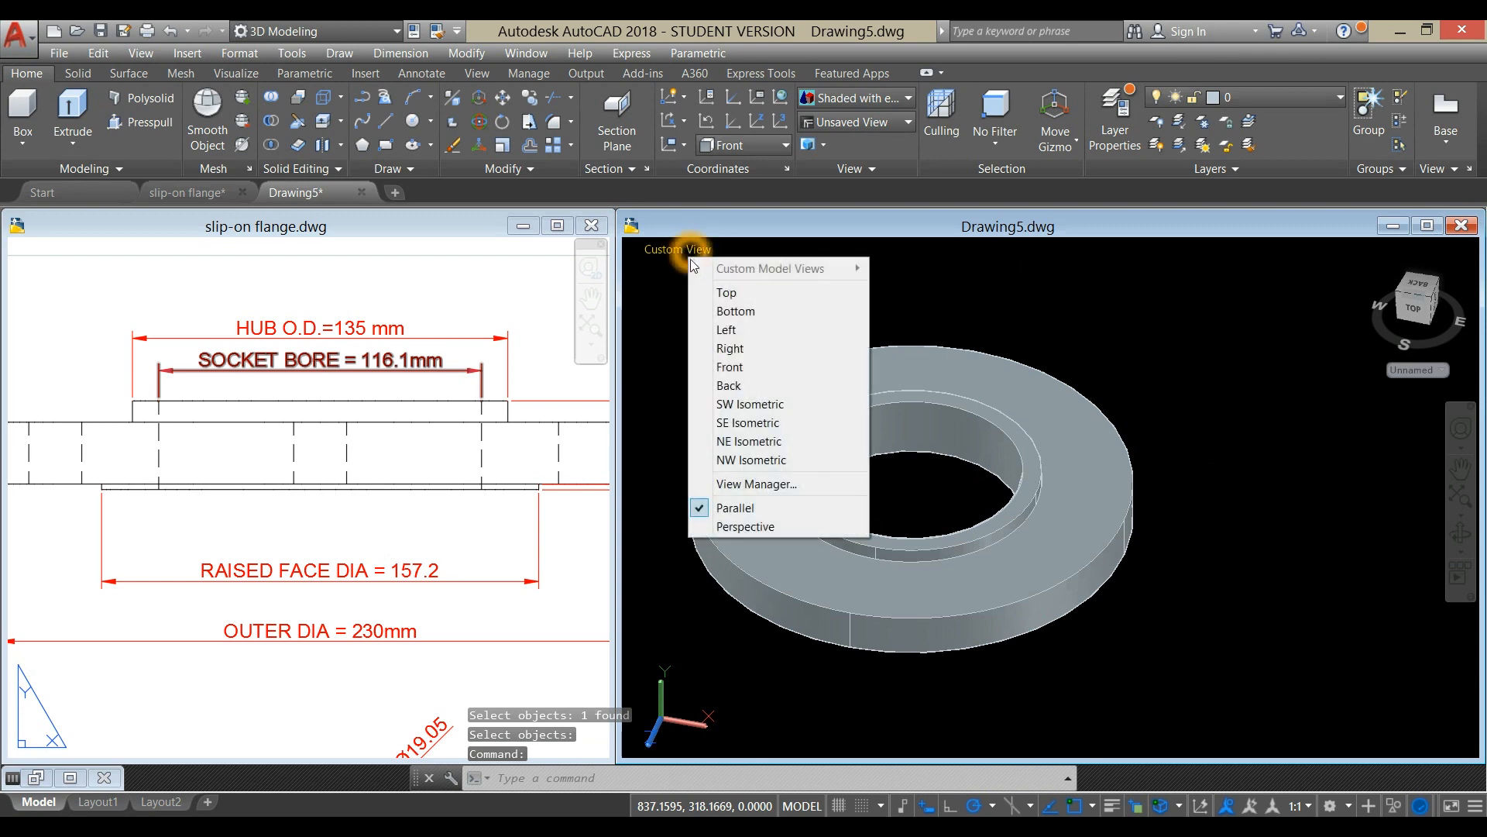
click(720, 293)
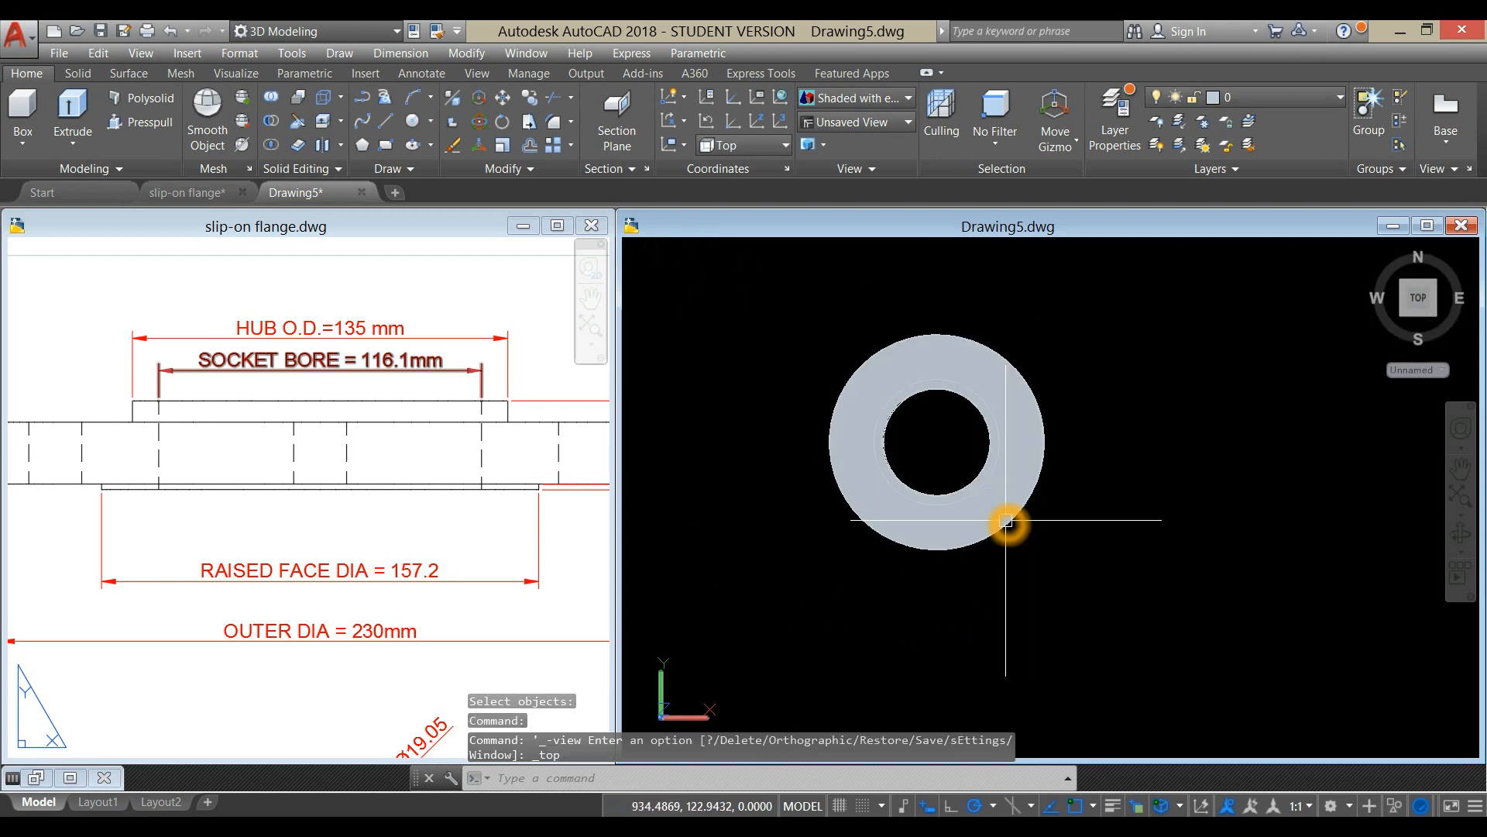
click(402, 519)
scroll(398, 496, down, 5)
middle_drag(398, 498, 305, 375)
scroll(355, 461, up, 4)
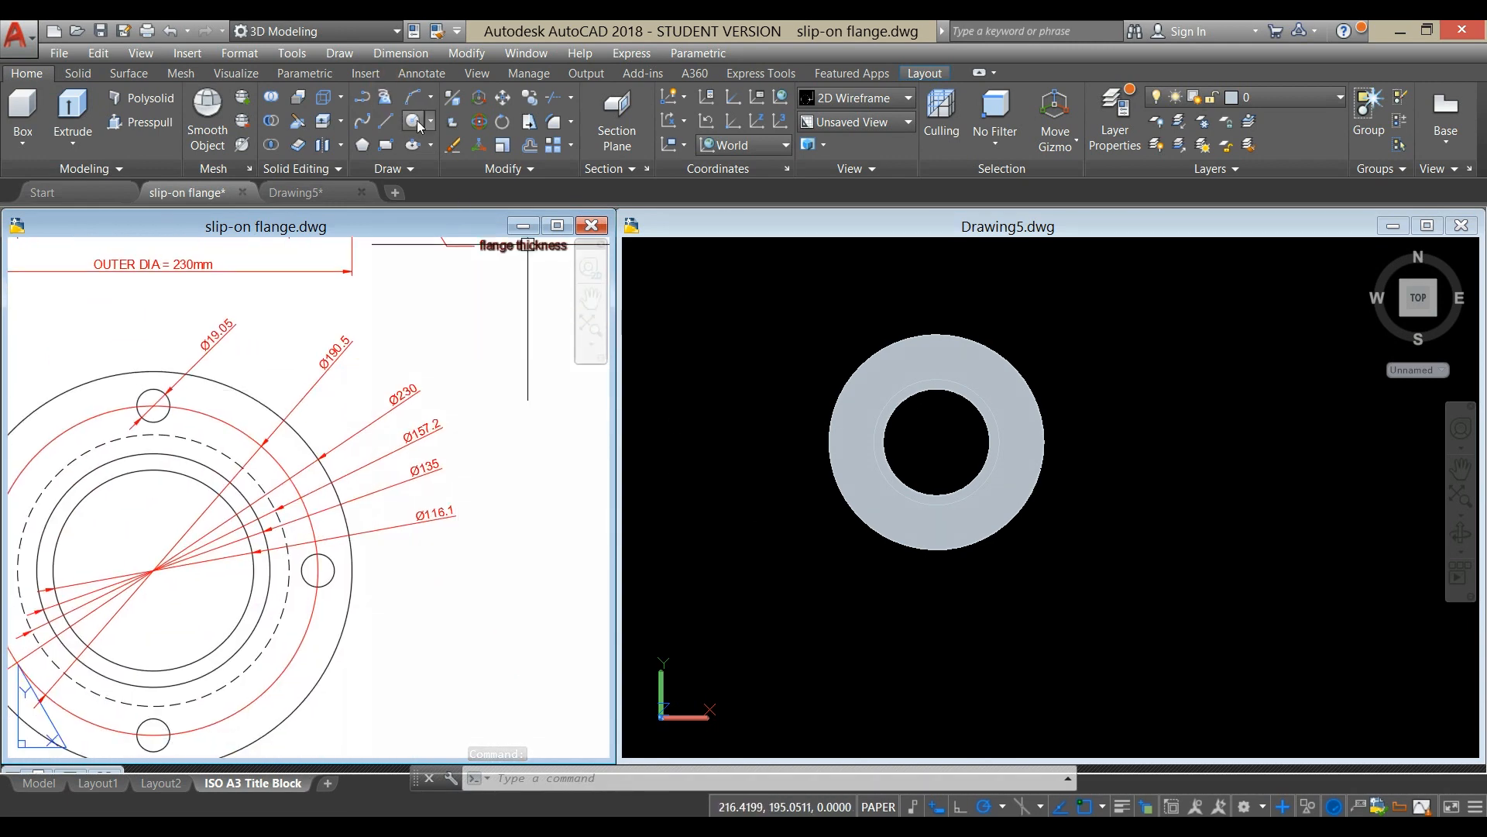
Draw the bolt circle in Drawing5.dwg with a diameter of 190.5 mm, centred on the flange bore
click(416, 121)
click(774, 353)
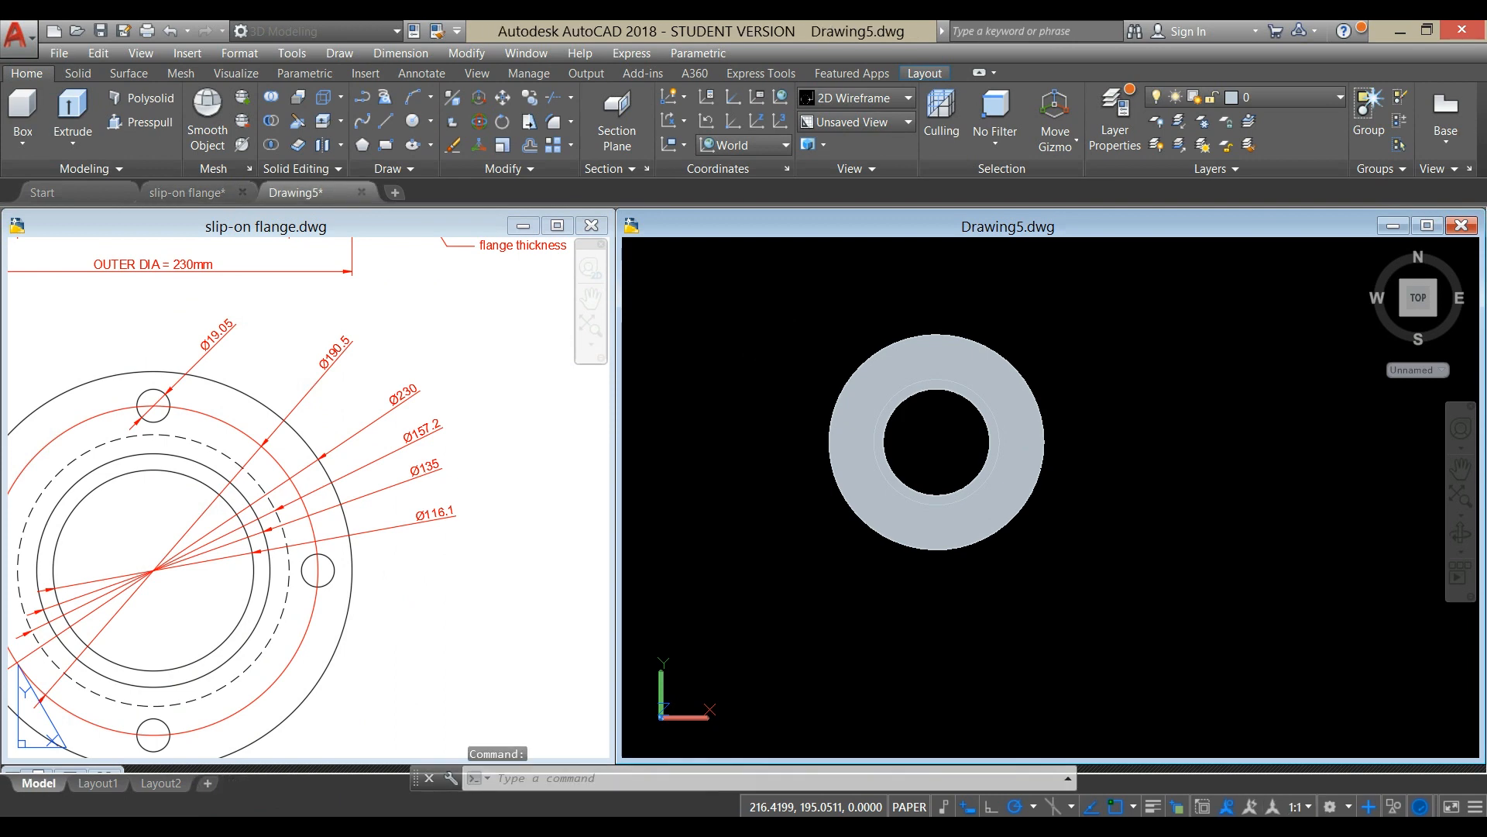
click(421, 128)
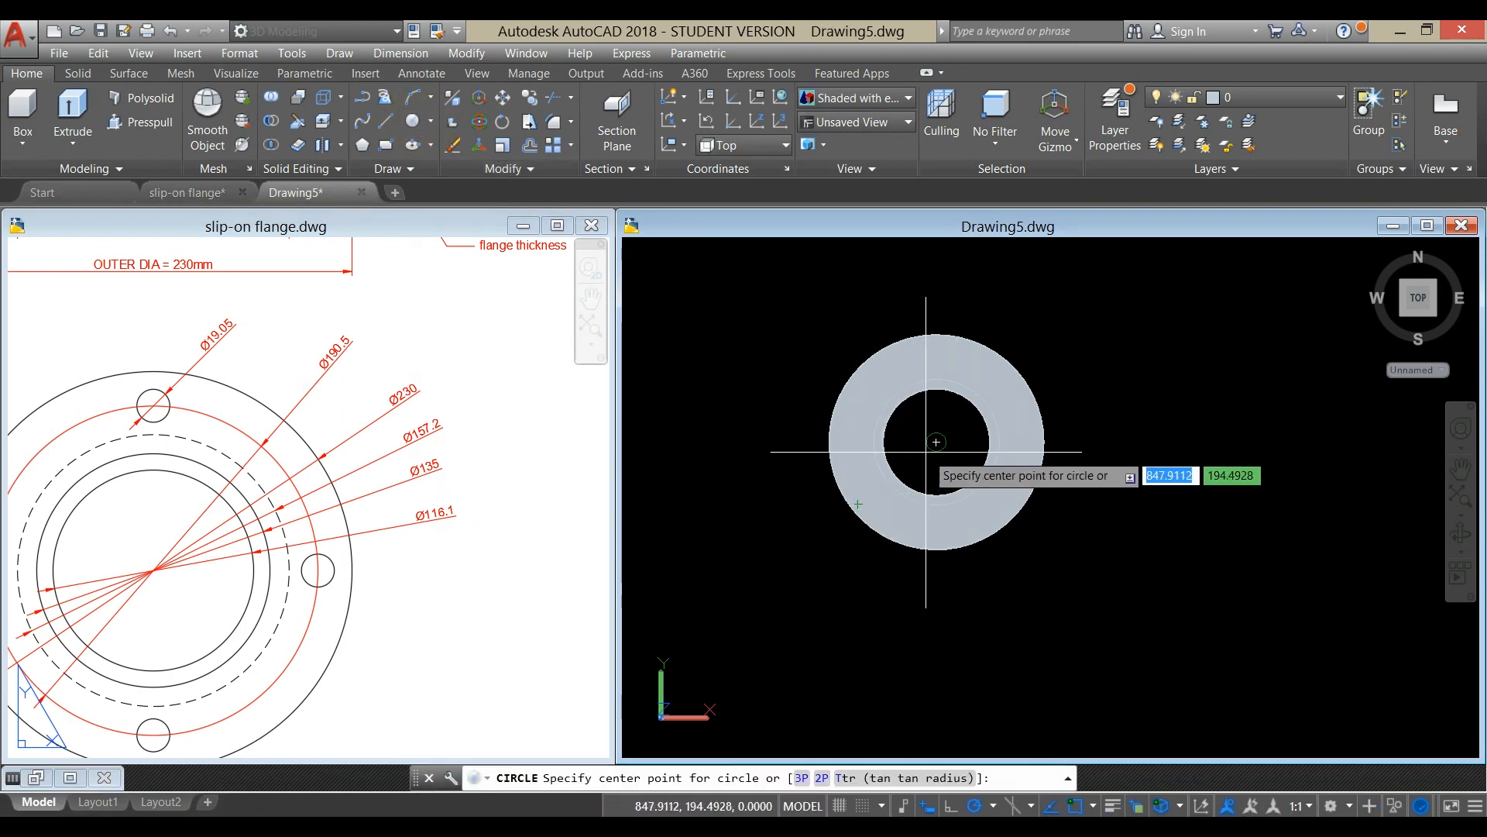
click(988, 441)
click(1007, 317)
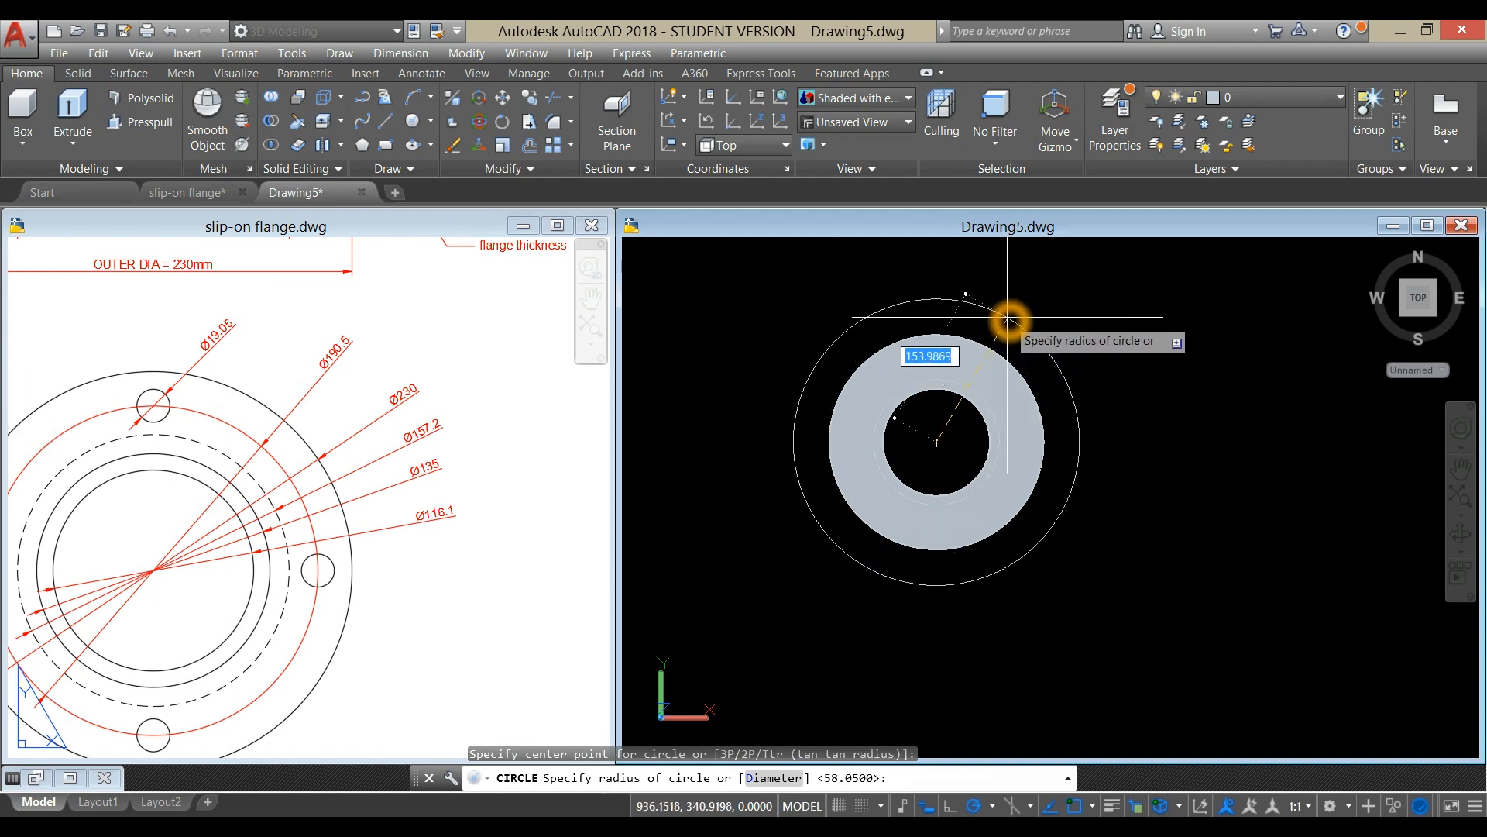
key(Return)
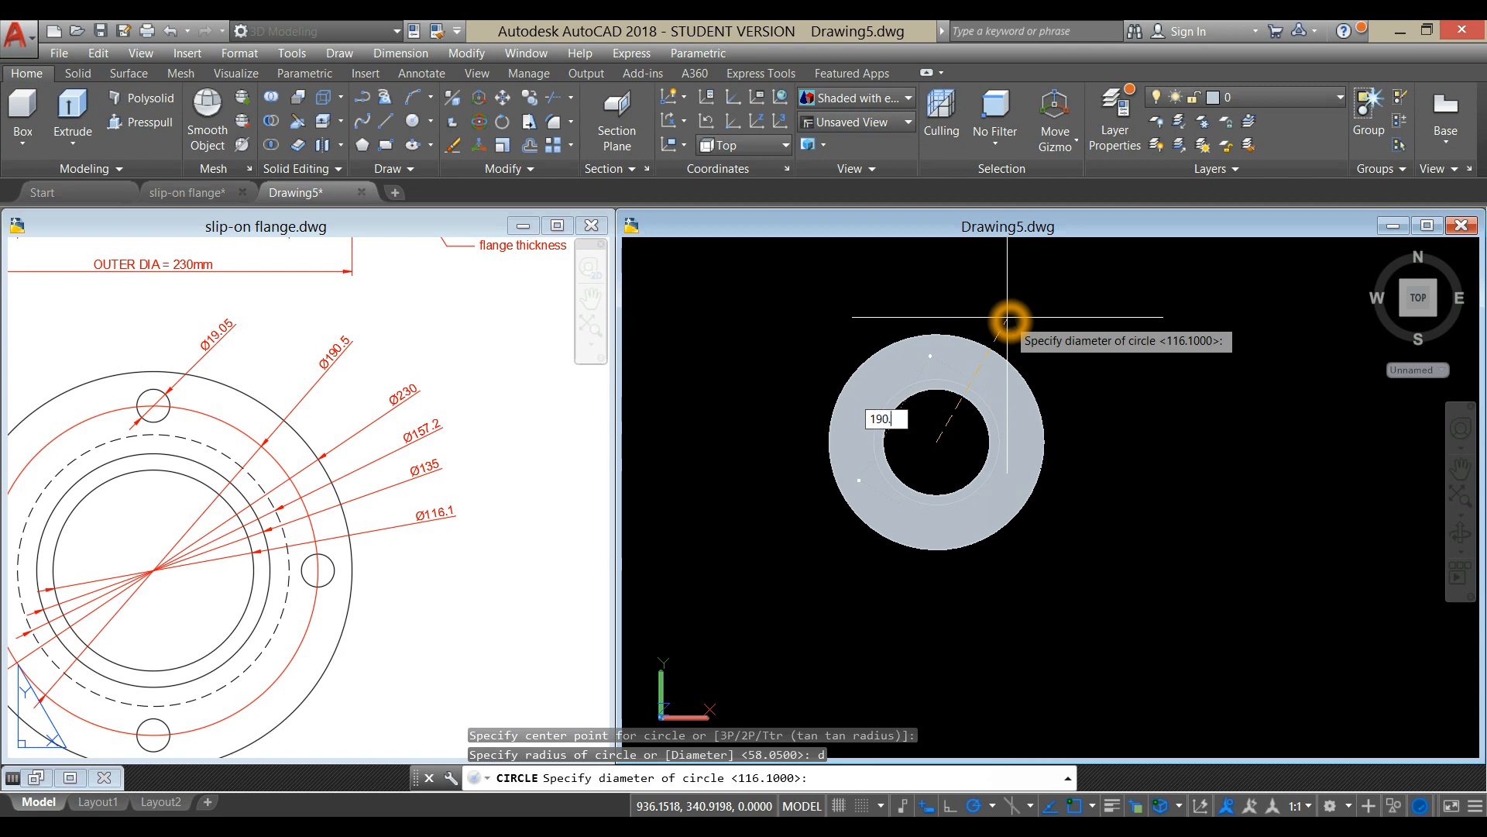
text(190.5)
key(Return)
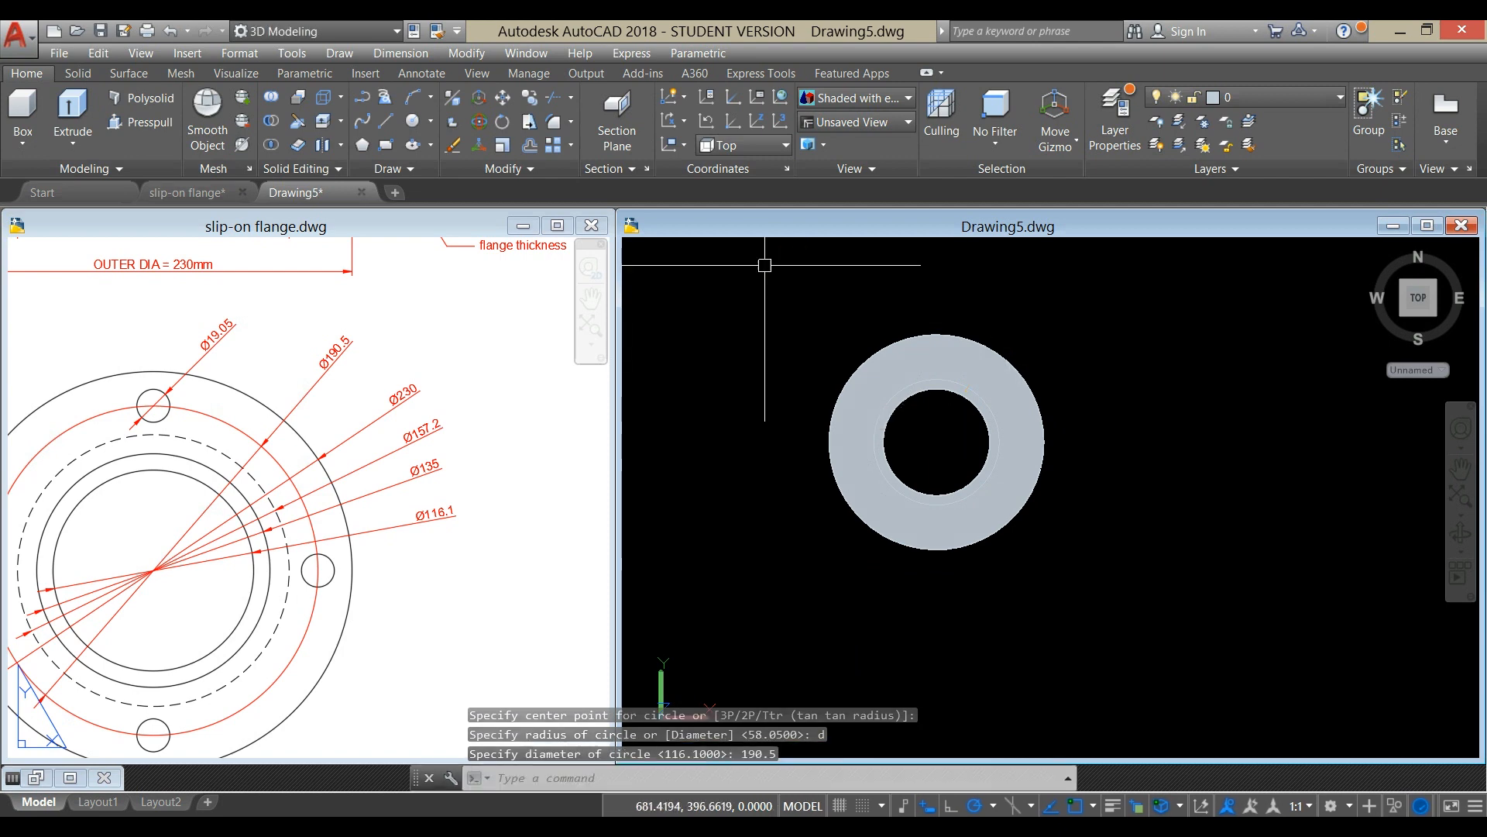
Set the visual style of Drawing5.dwg to Wireframe and check the bolt circle within the flange outline
click(732, 251)
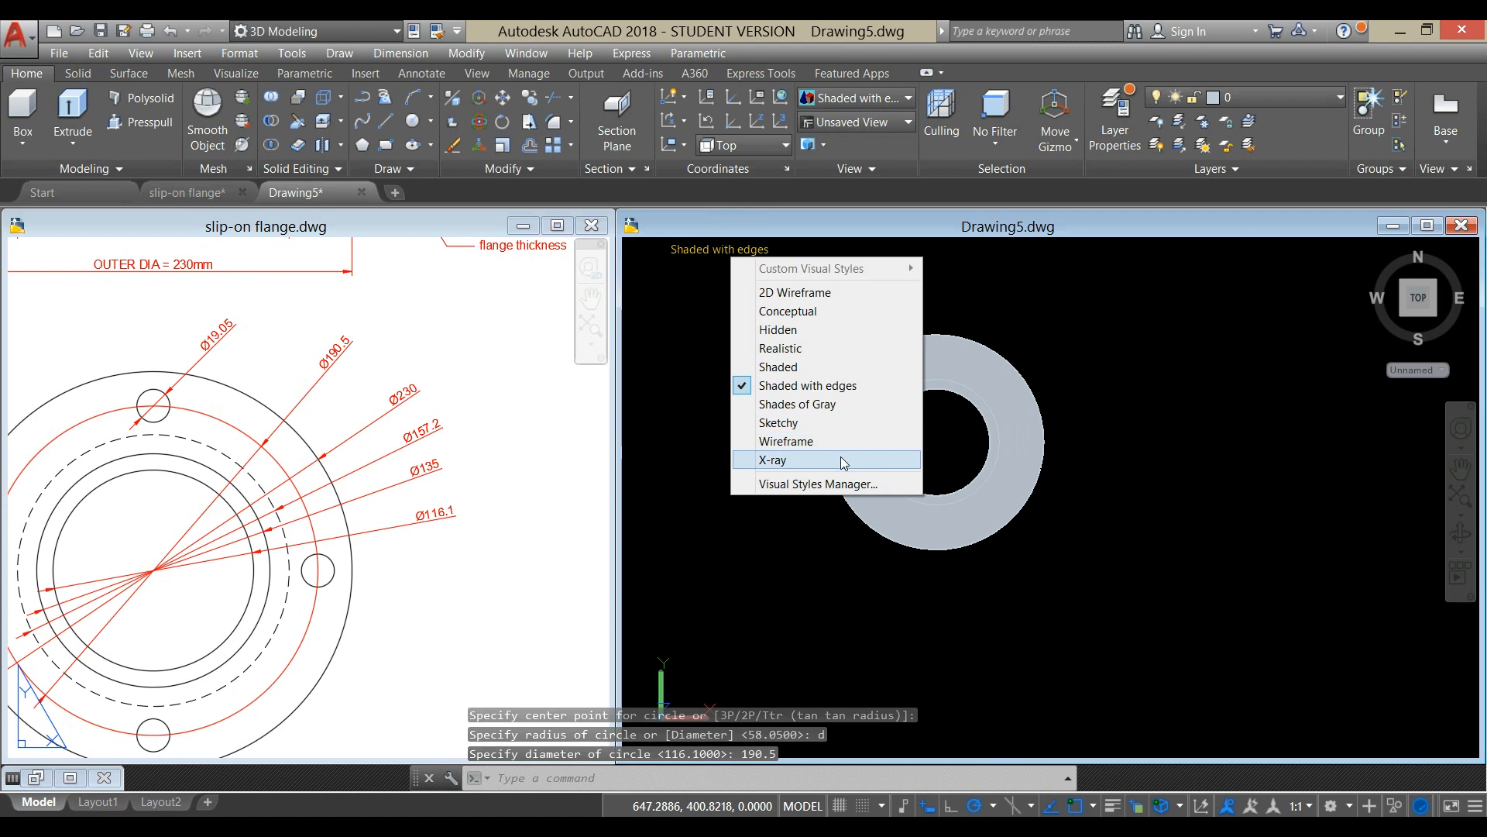
click(830, 441)
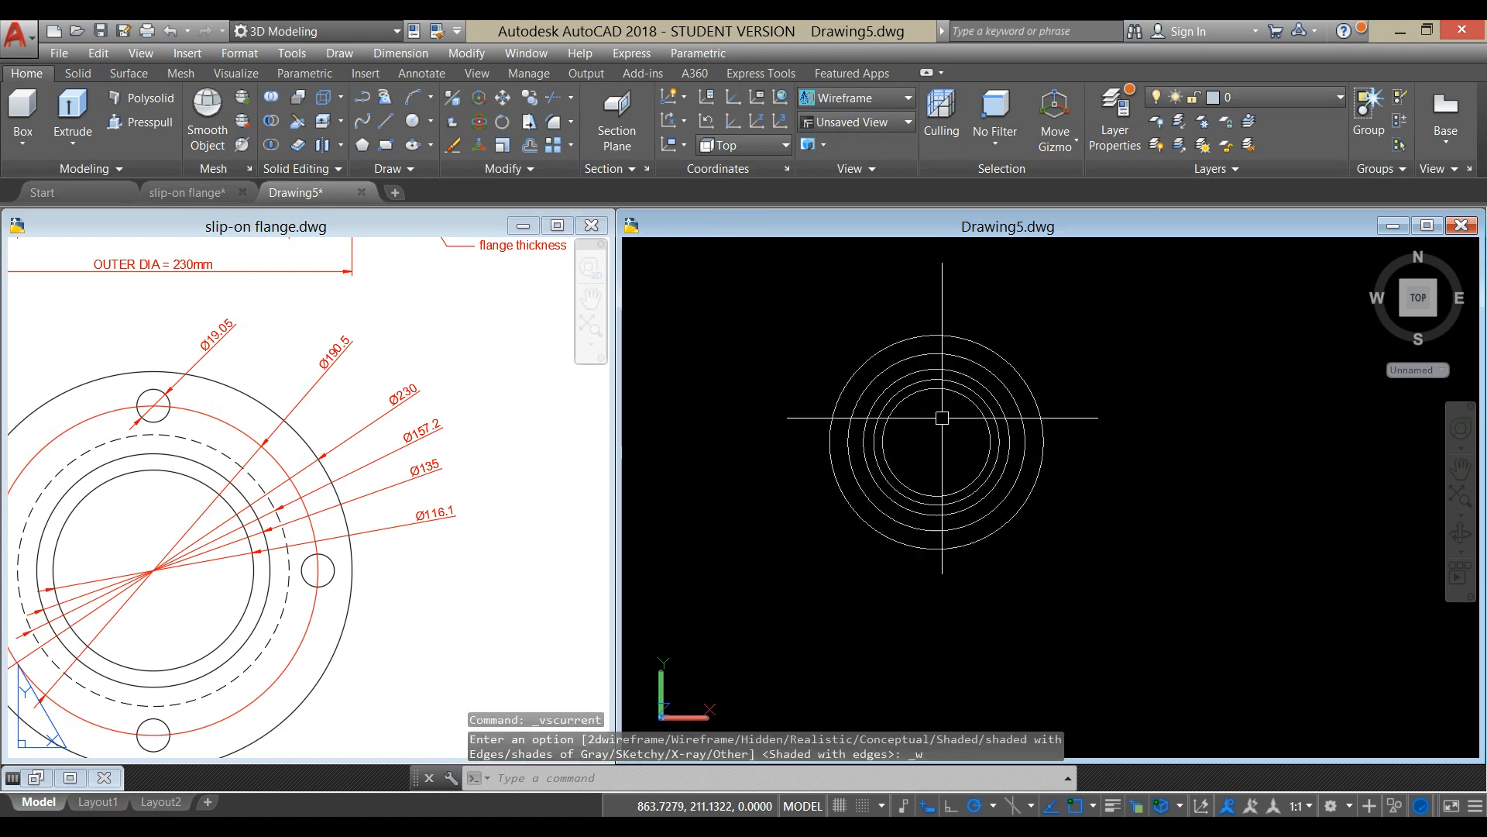
click(936, 358)
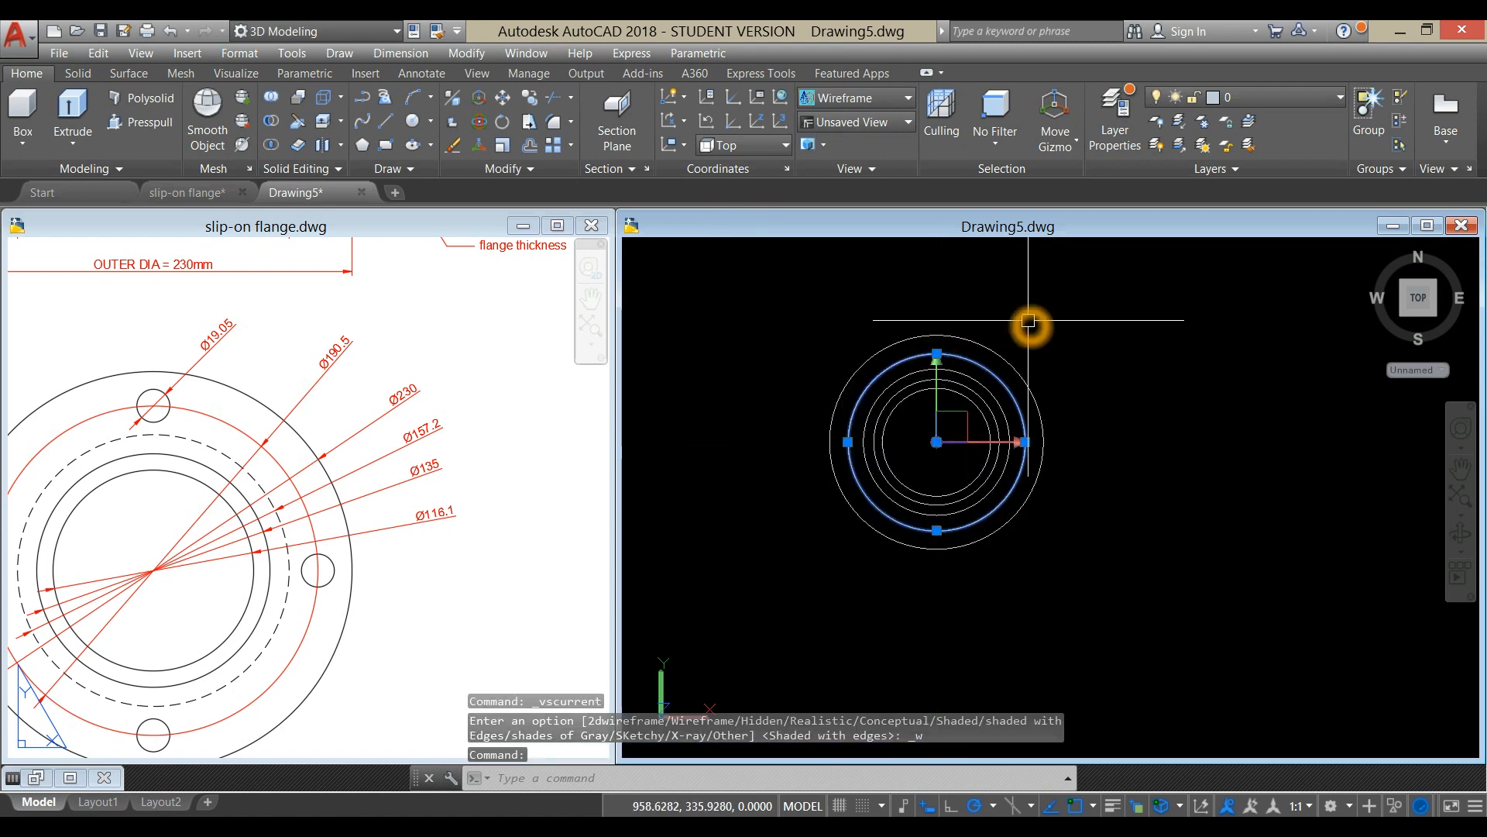
key(Escape)
click(1012, 614)
click(1072, 585)
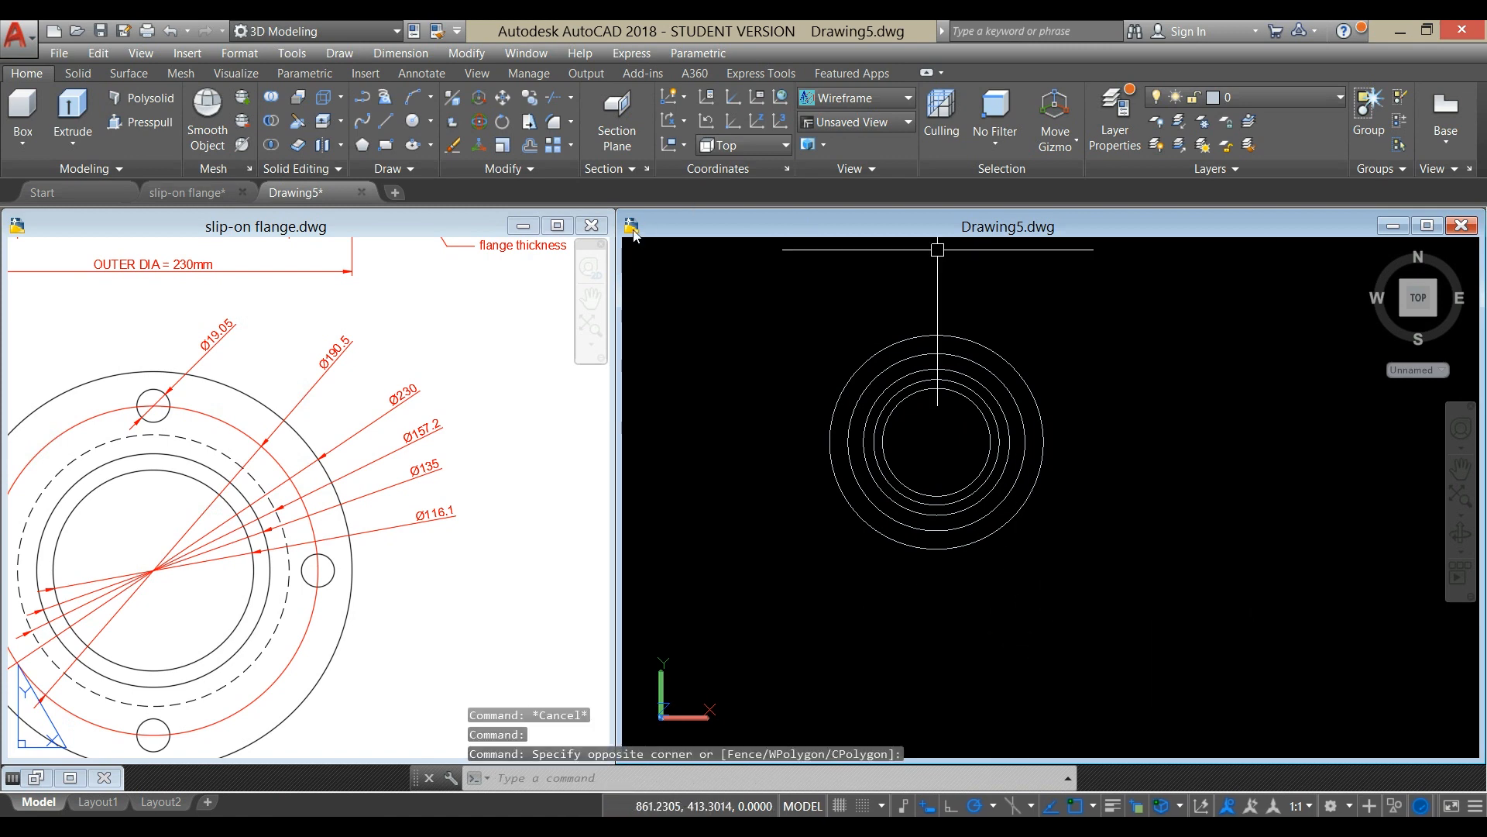
Draw a bolt-hole circle with a diameter of 19.5 mm, centred on the upper quadrant of the bolt circle
click(416, 128)
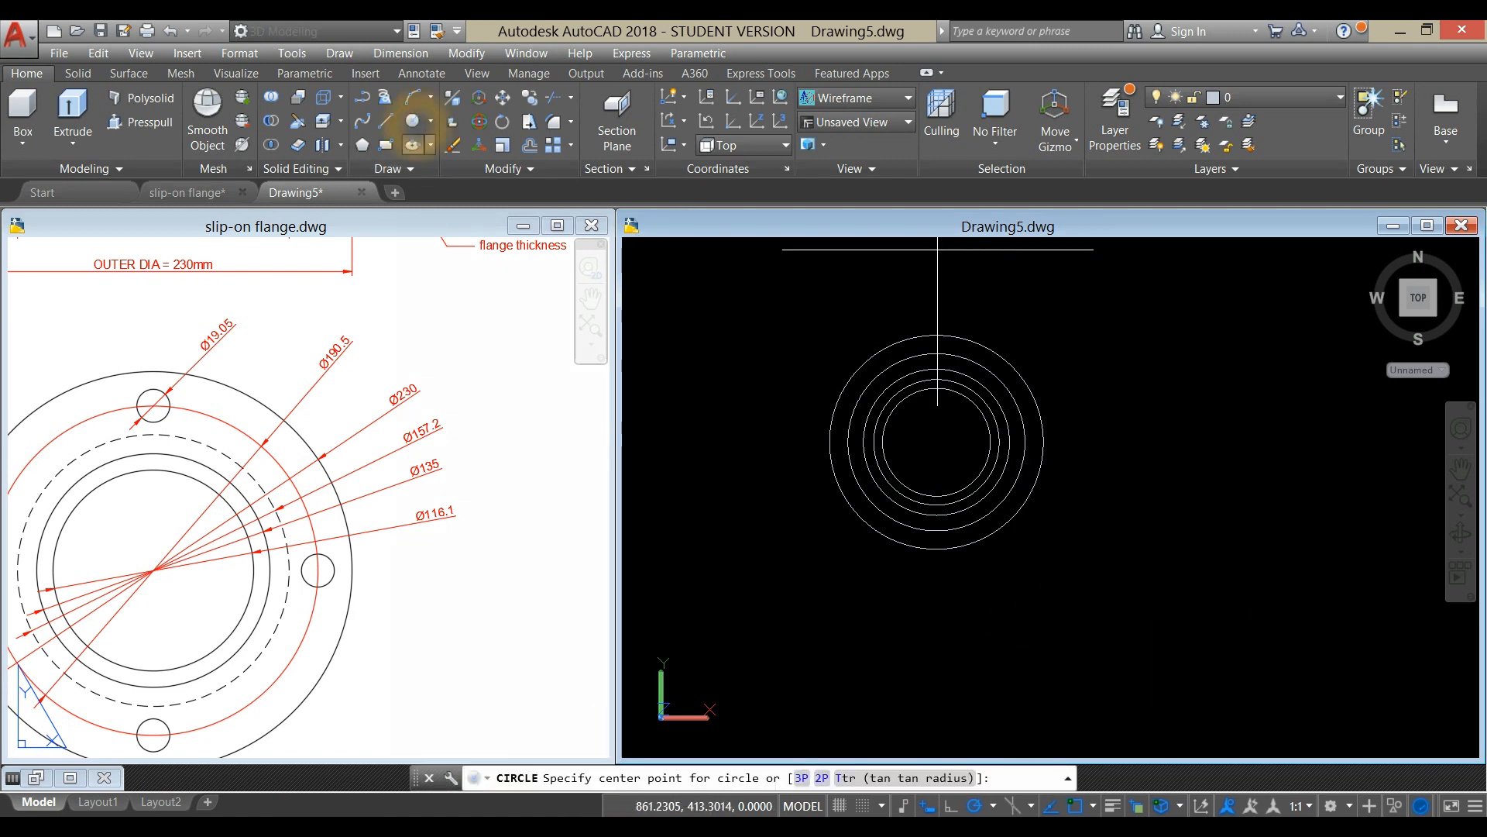
shift+right_click(1070, 355)
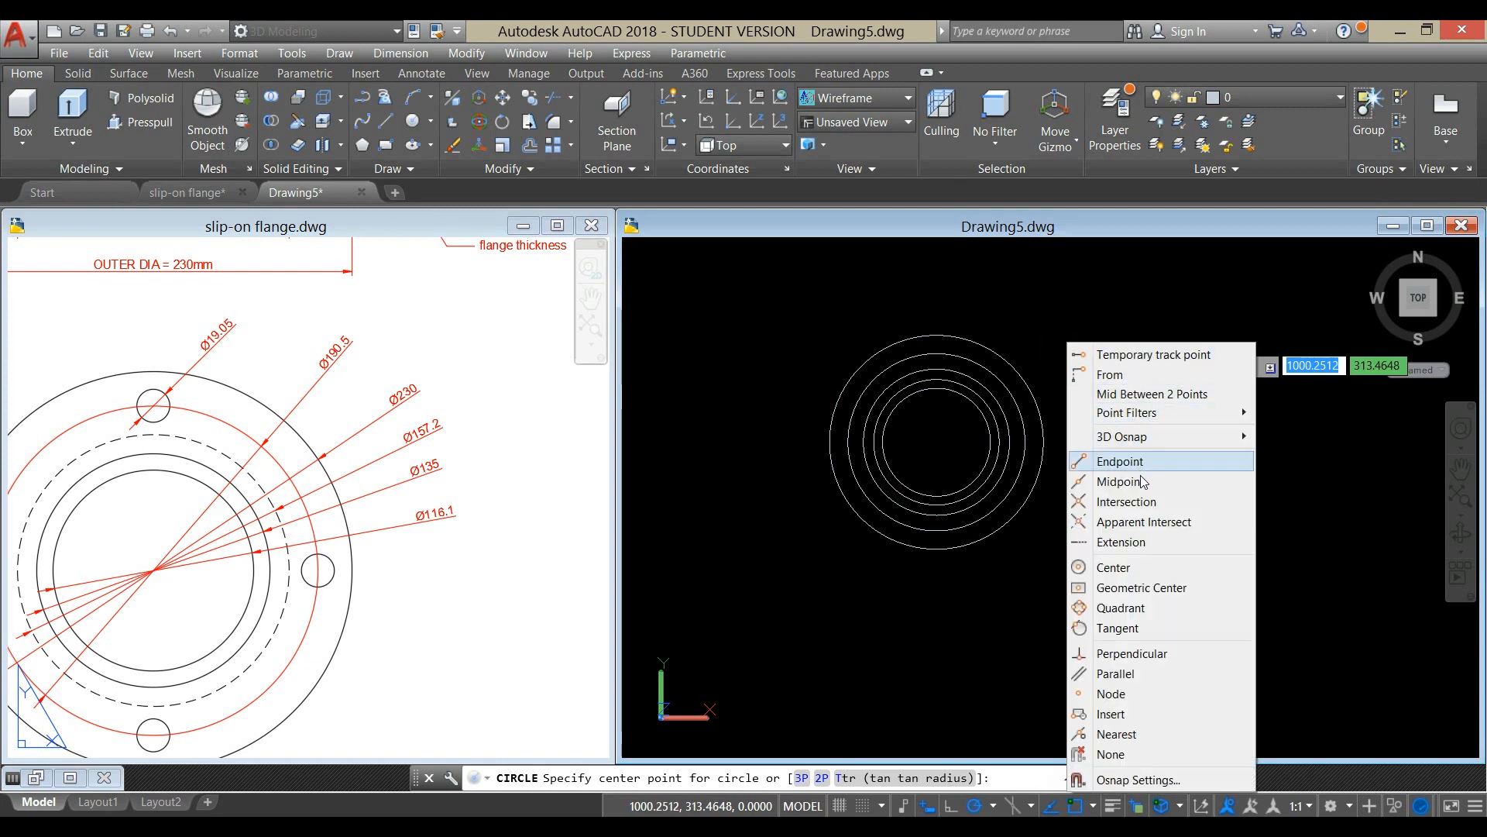
click(1138, 609)
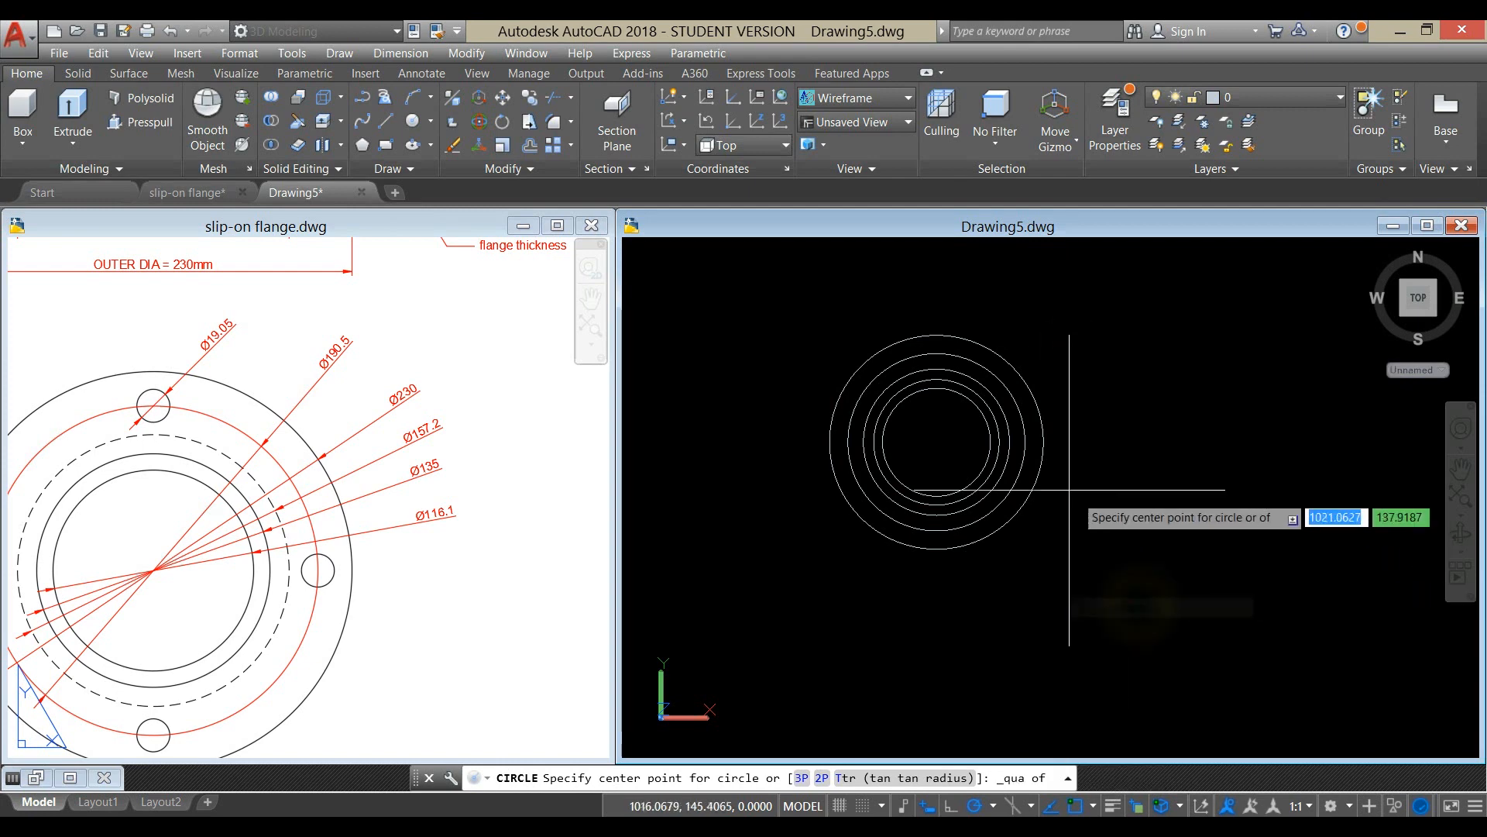
scroll(930, 341, up, 4)
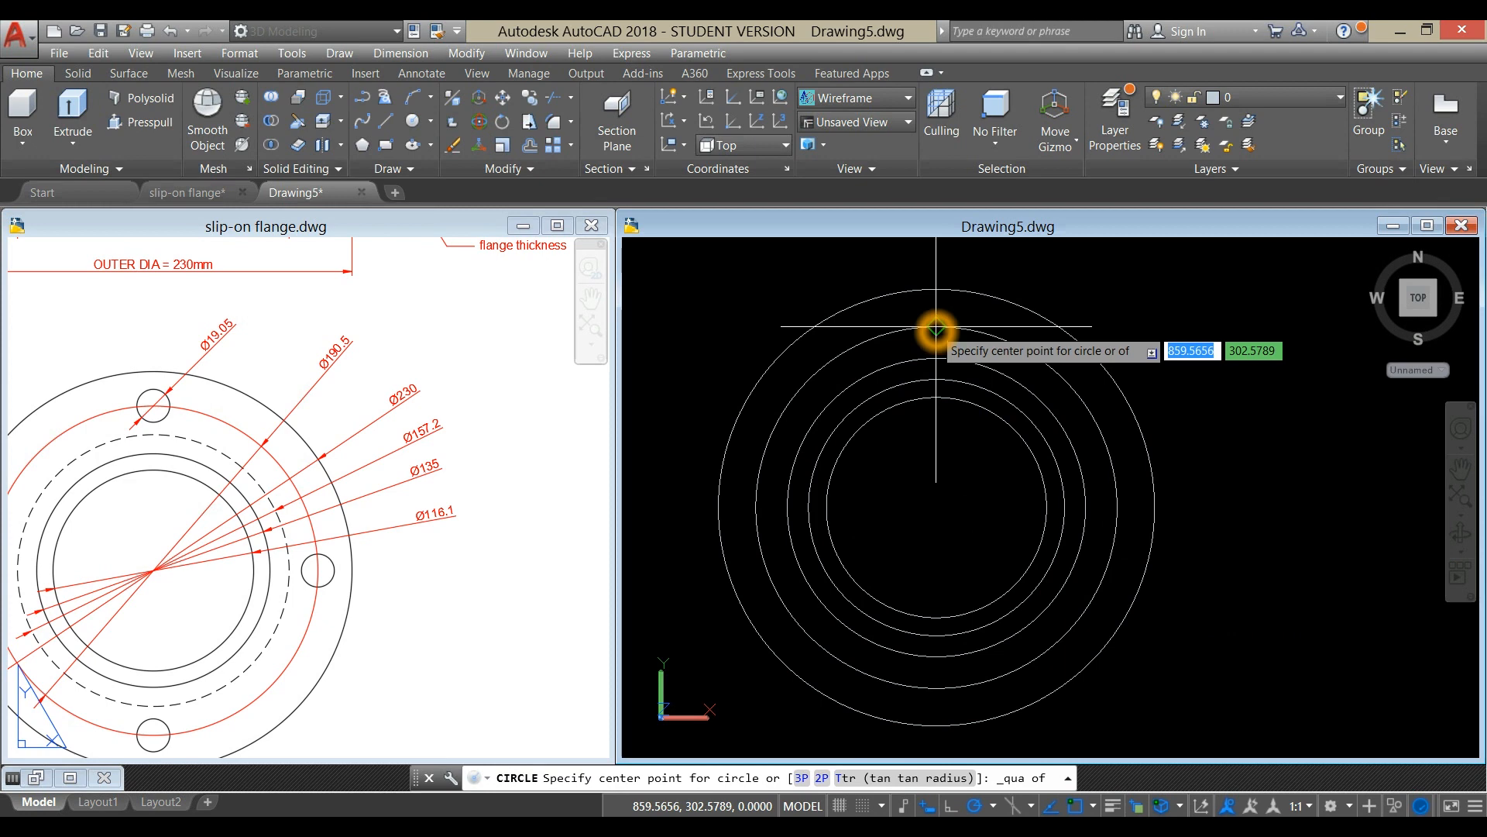
click(937, 329)
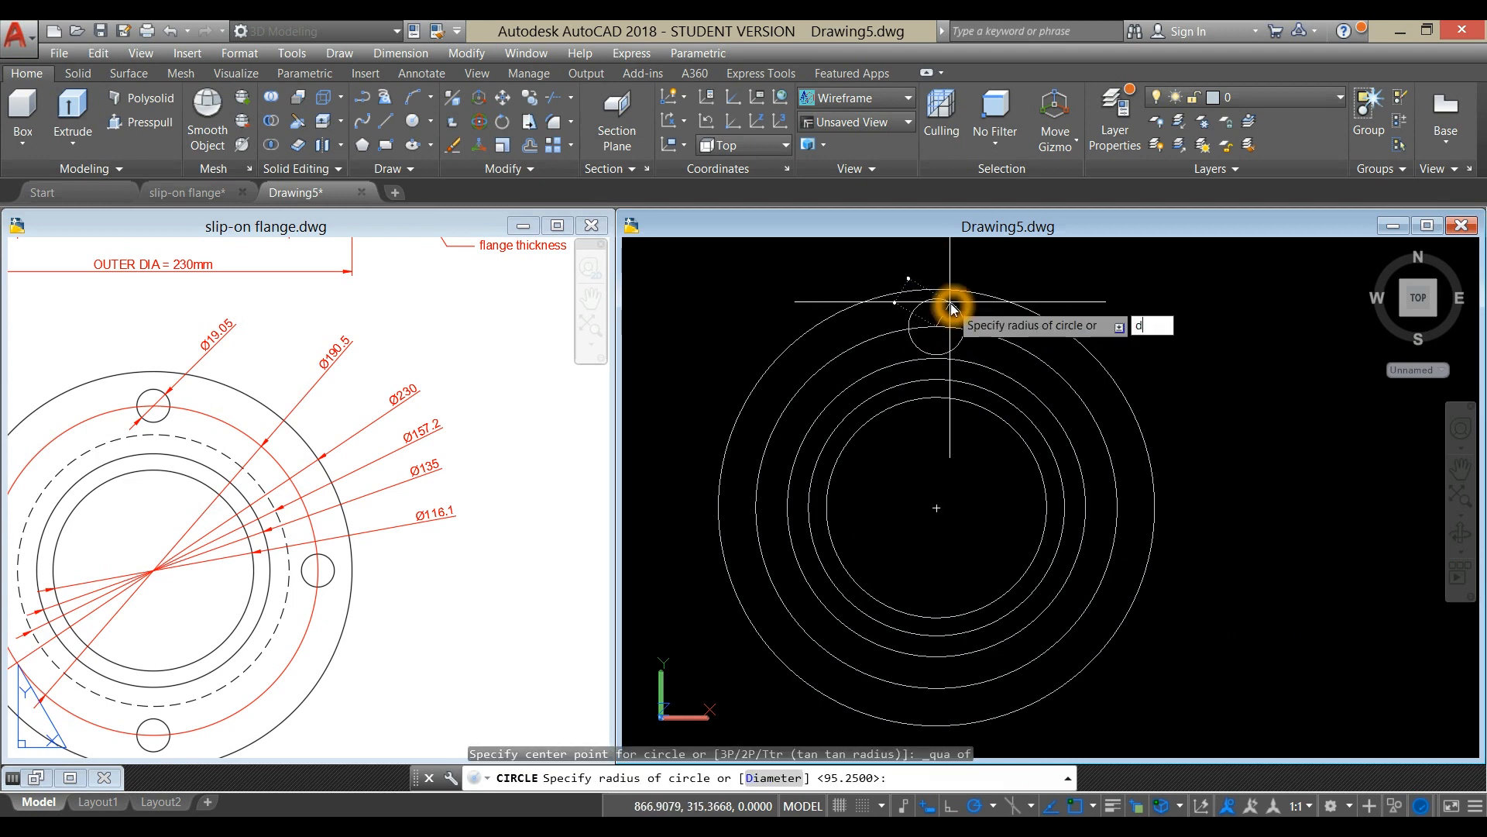
text(d)
key(Return)
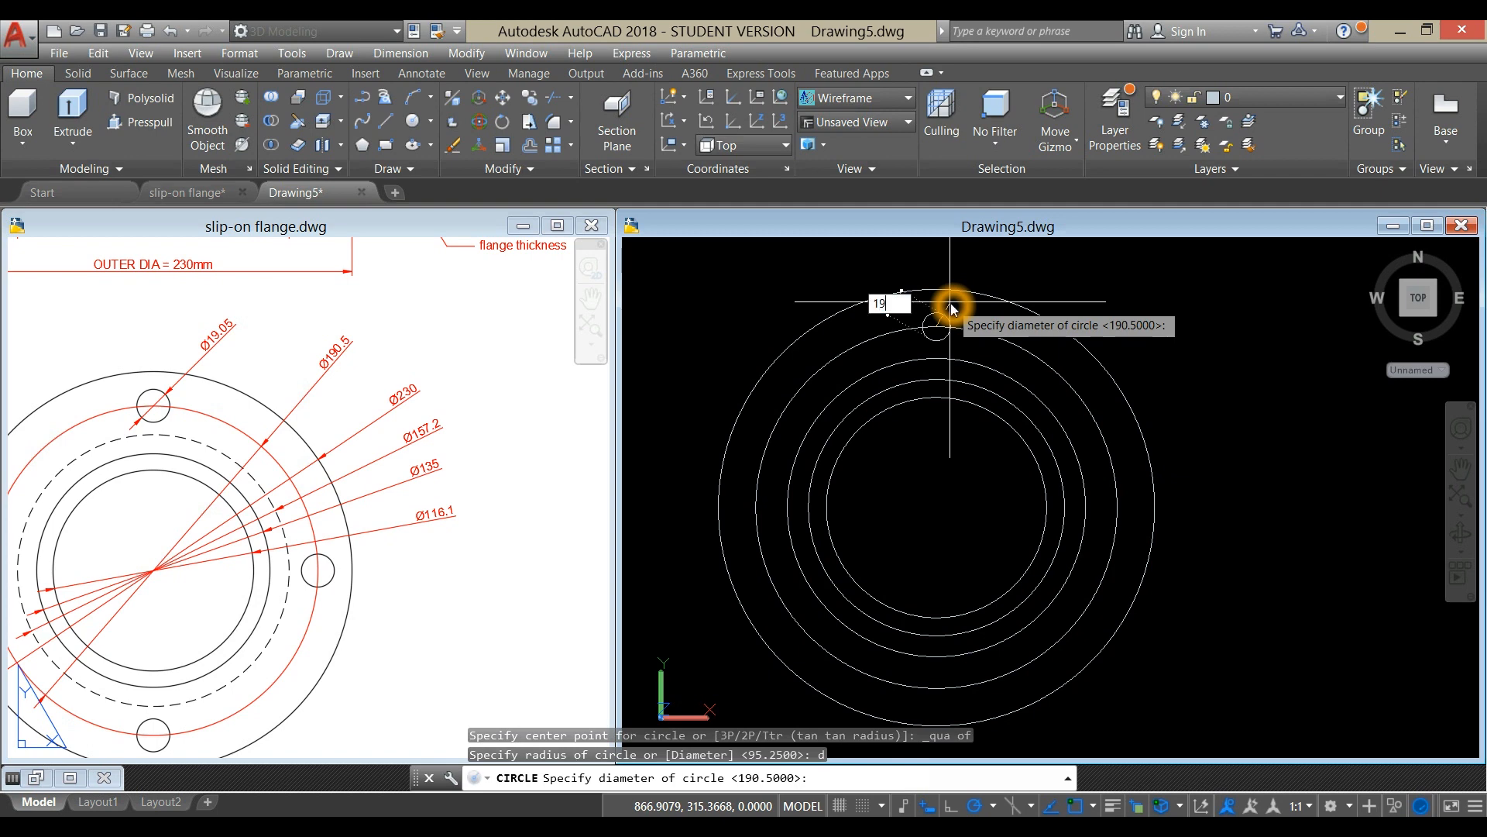
key(Return)
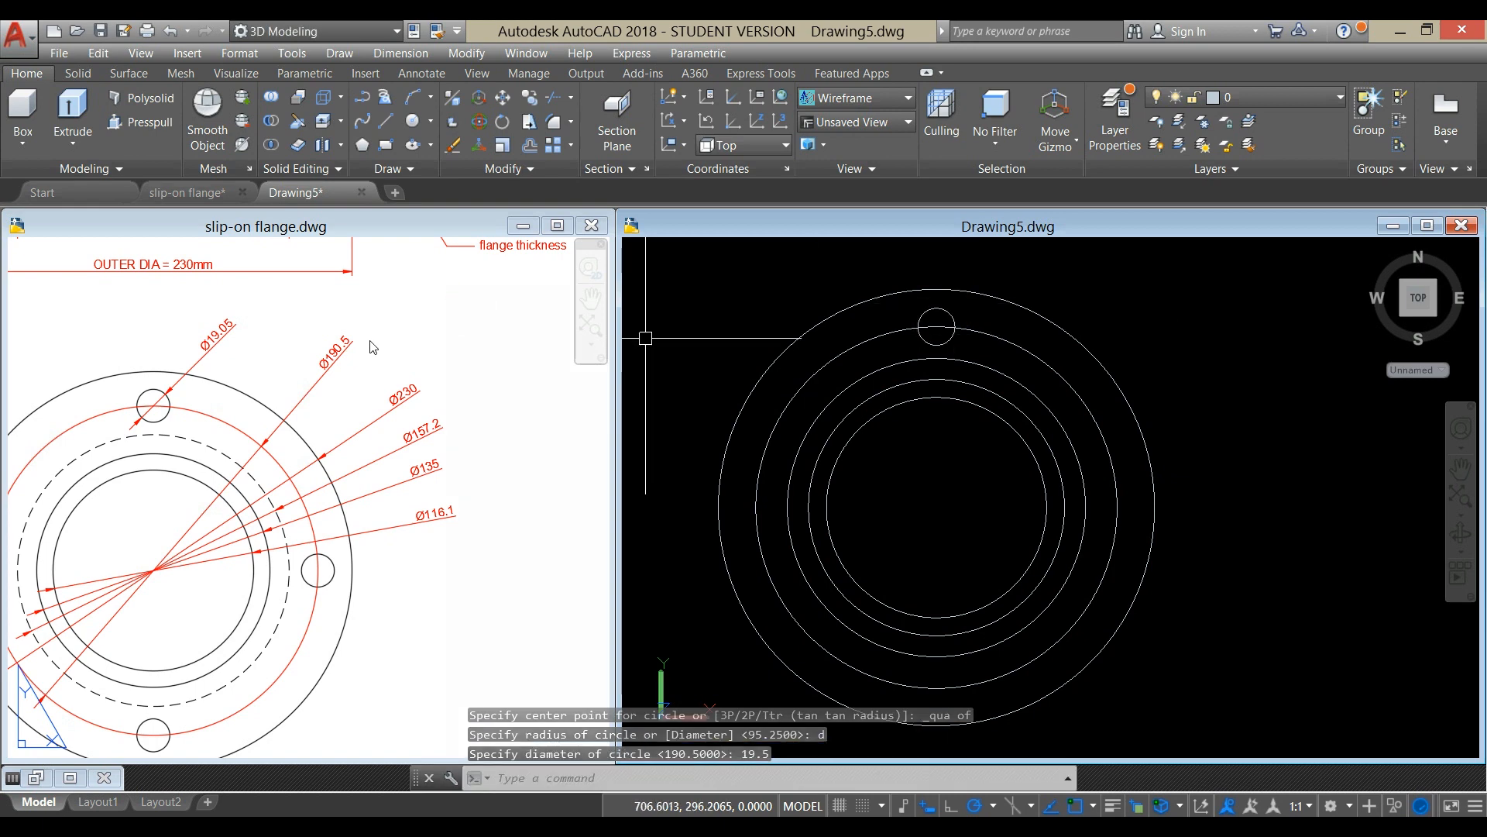
click(1098, 303)
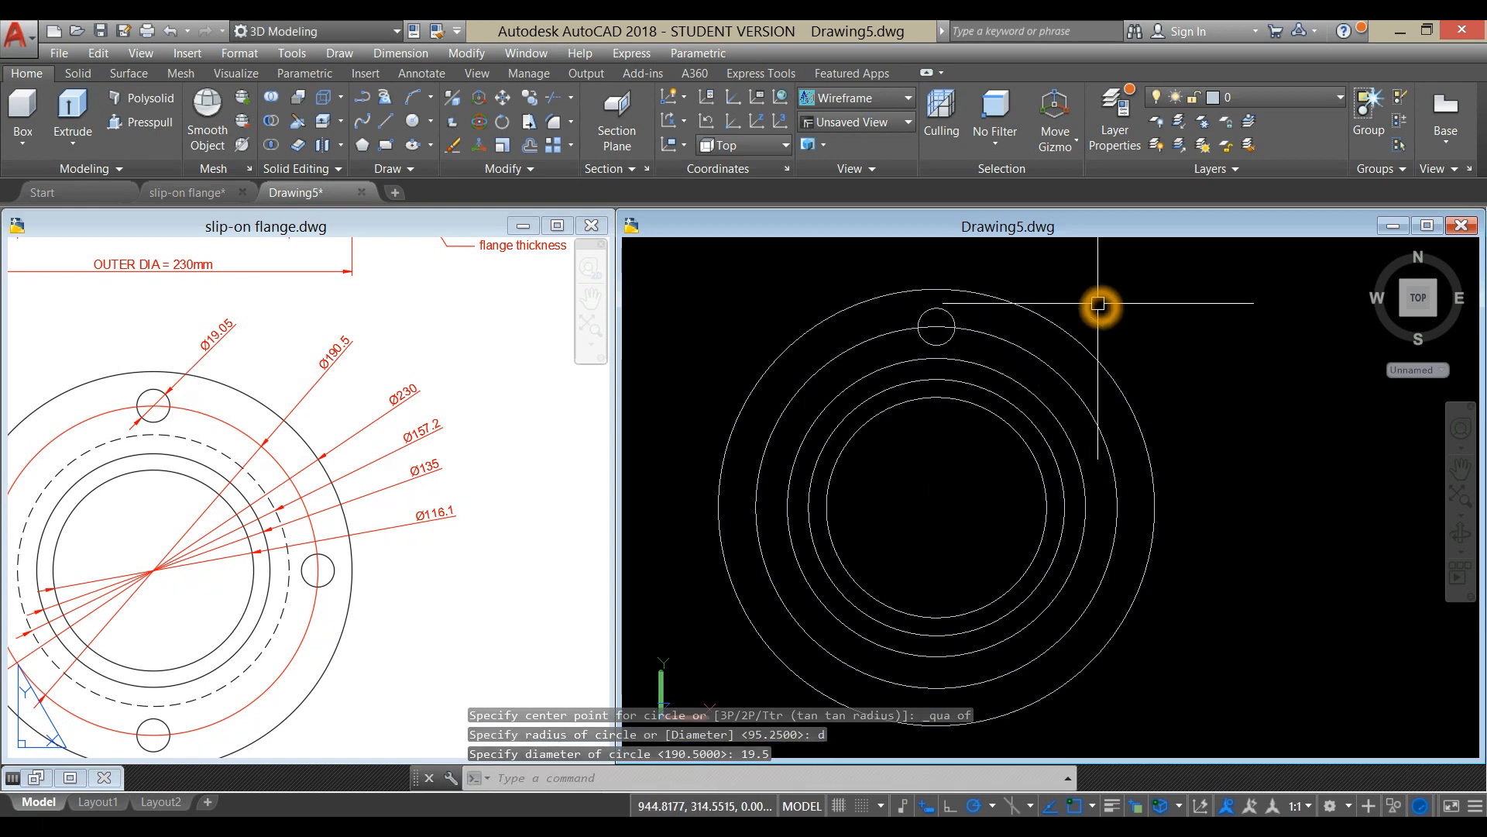
Create a polar array of the bolt-hole circle with 4 items over 360 degrees around the flange centre
text(A)
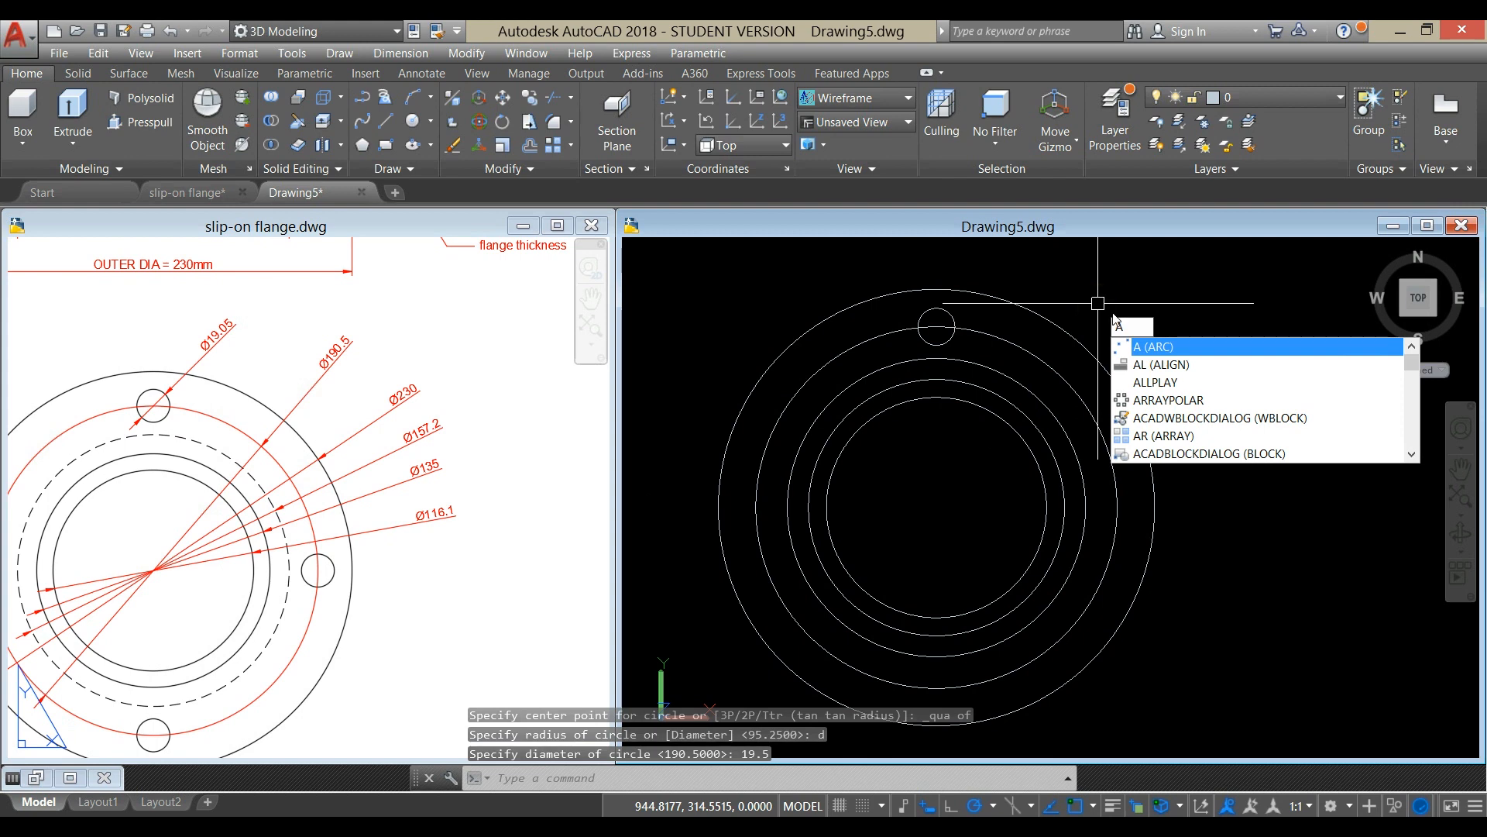
click(1185, 400)
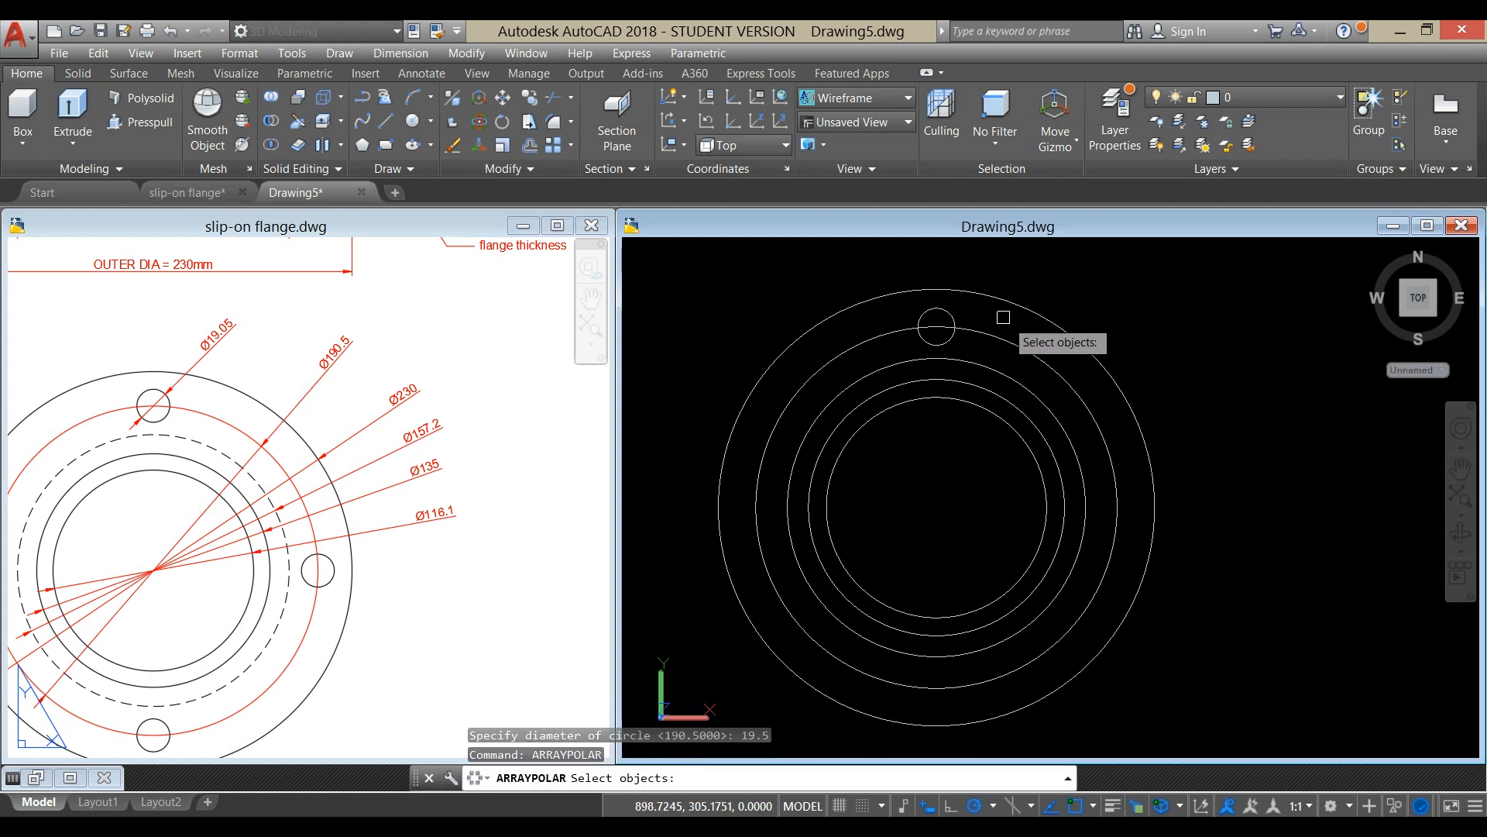
click(946, 308)
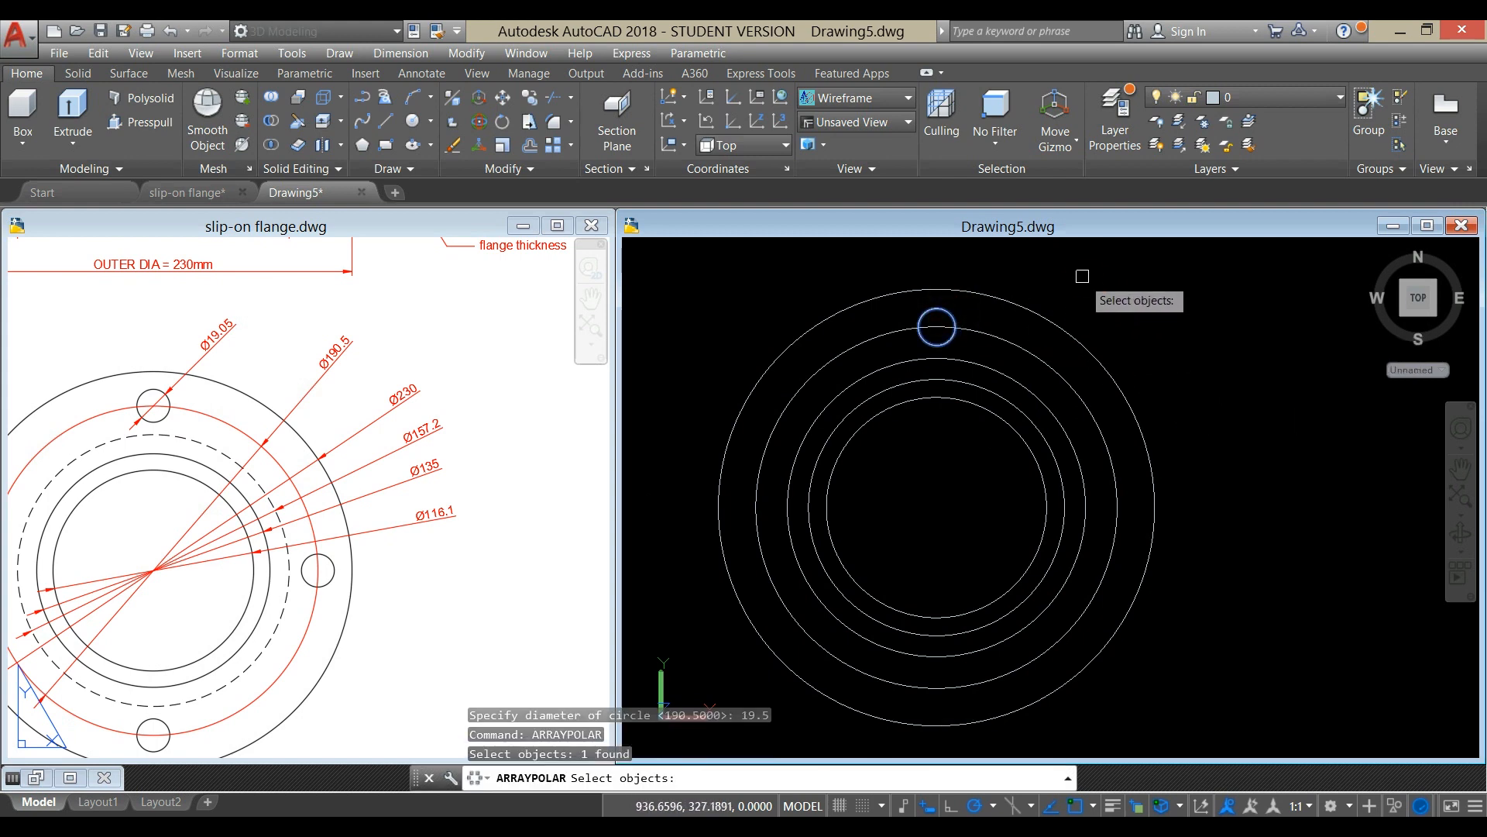
right_click(1083, 277)
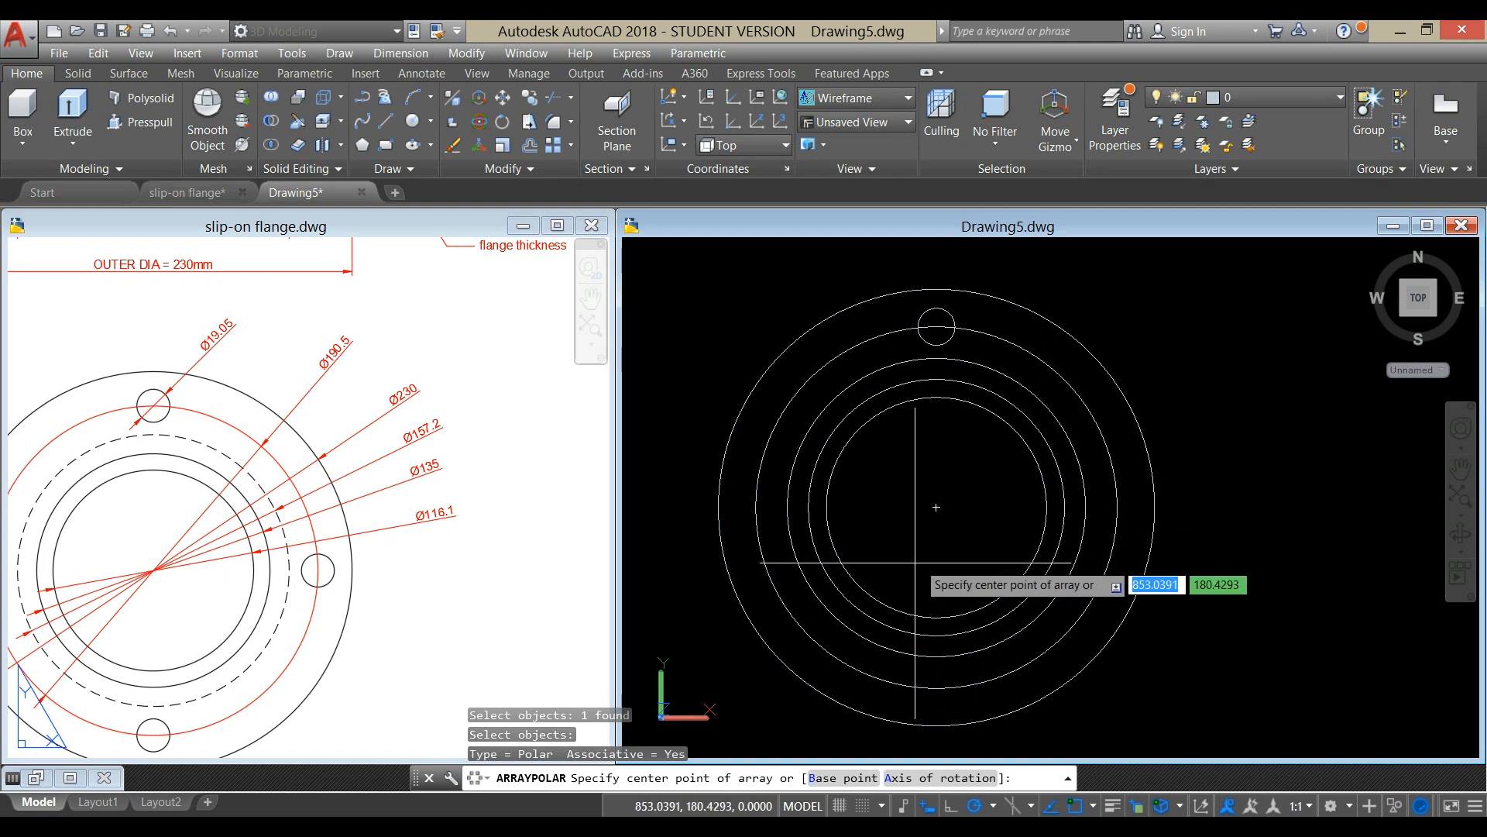
click(936, 510)
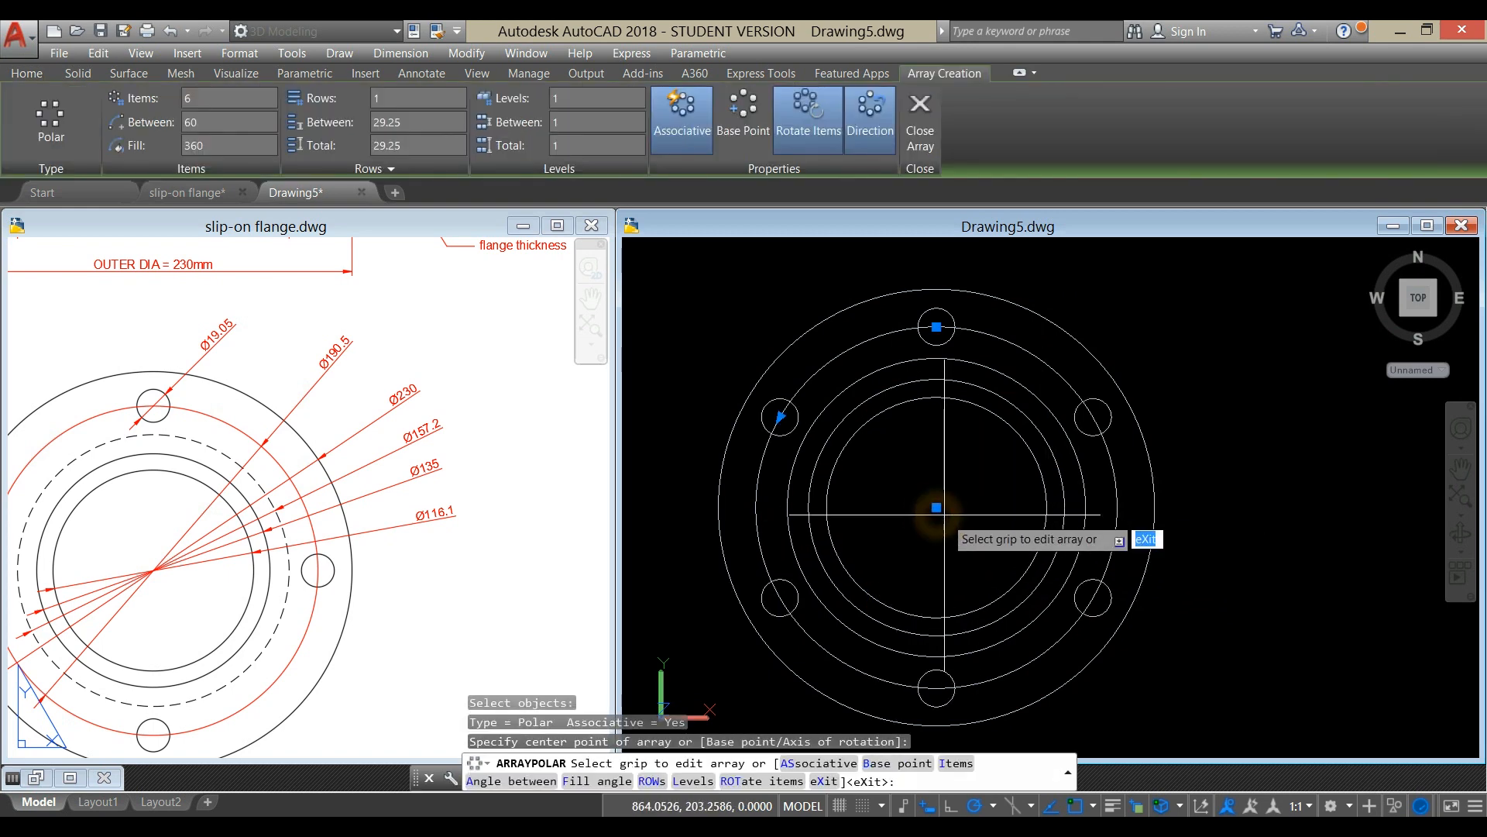
click(196, 101)
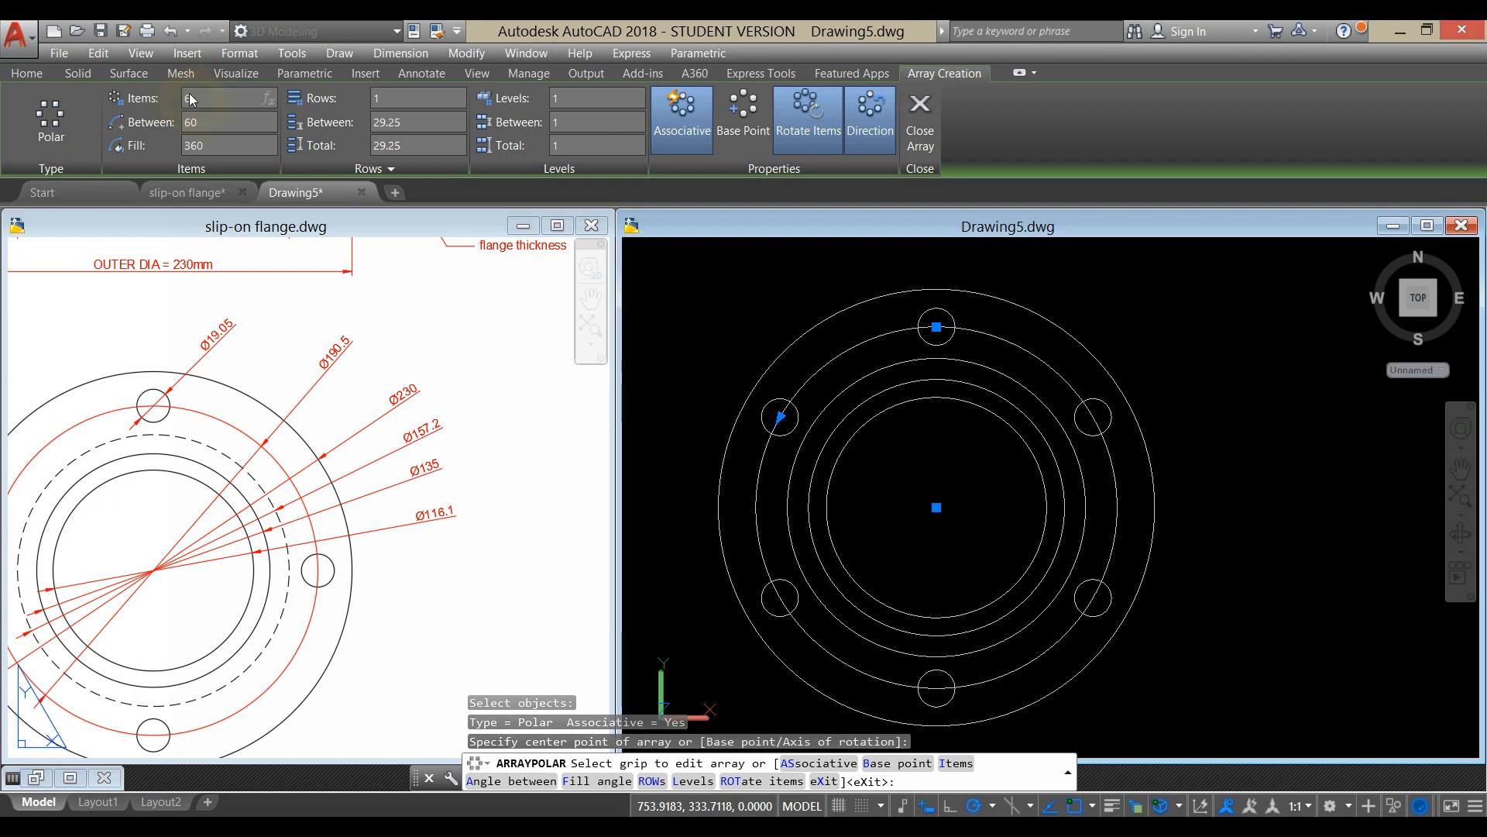
text(64)
key(Return)
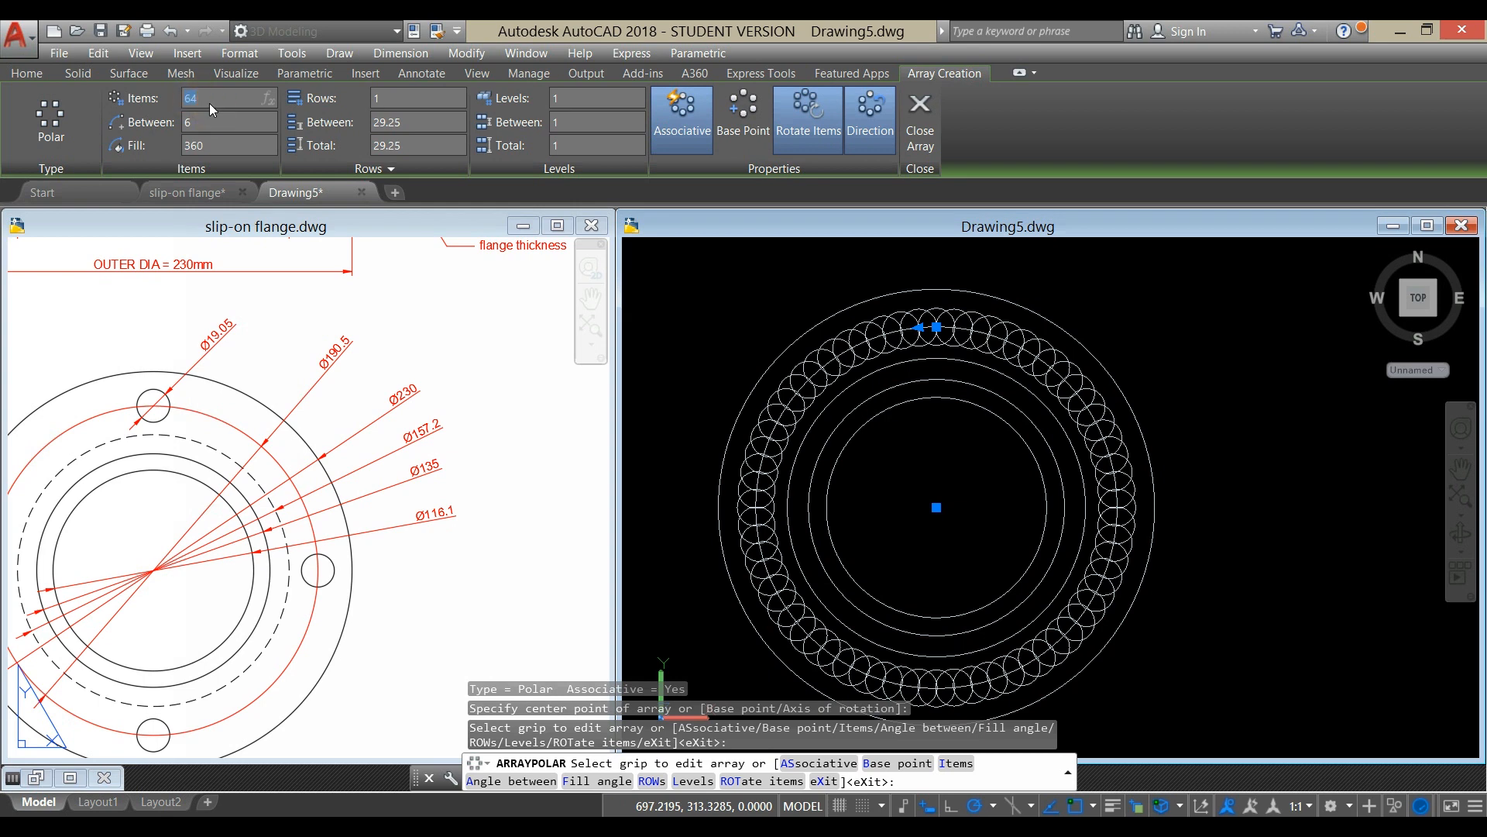
key(Return)
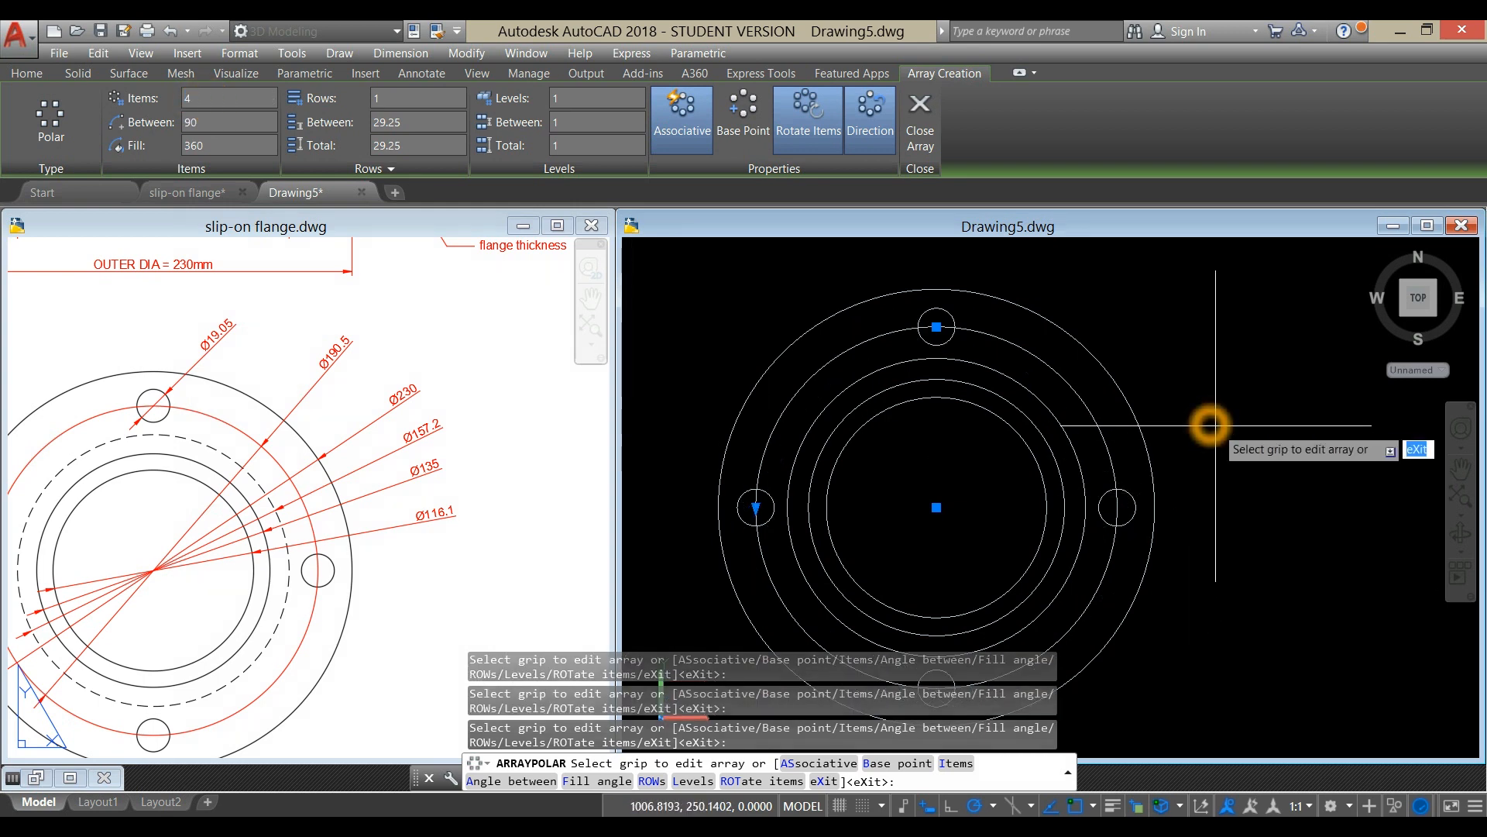
key(Return)
Orbit Drawing5.dwg to an oblique view from the front and examine the array of bolt-hole circles on the flange
scroll(1186, 396, down, 3)
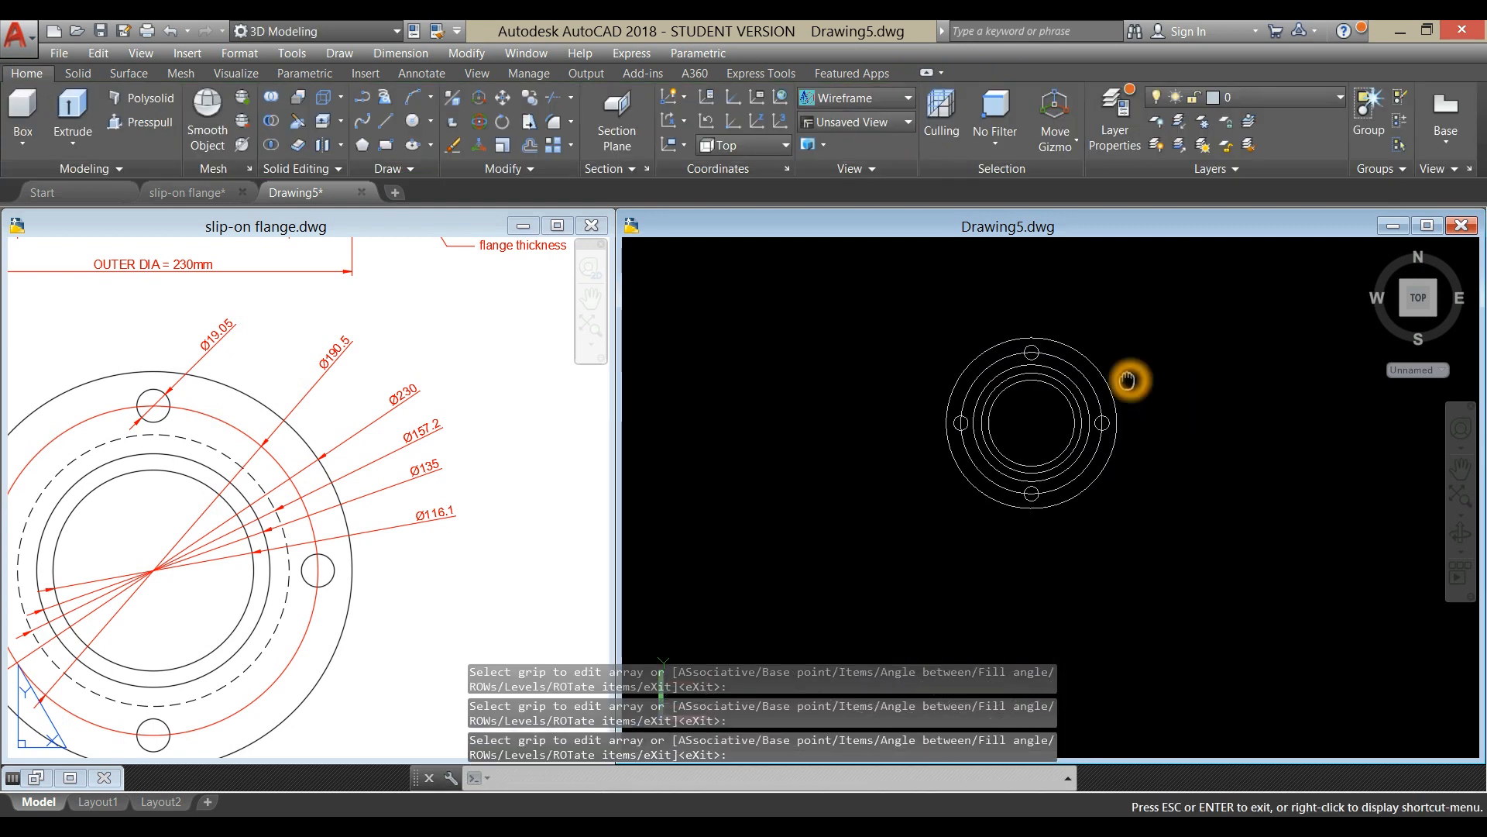
click(1461, 533)
drag(1186, 522, 984, 411)
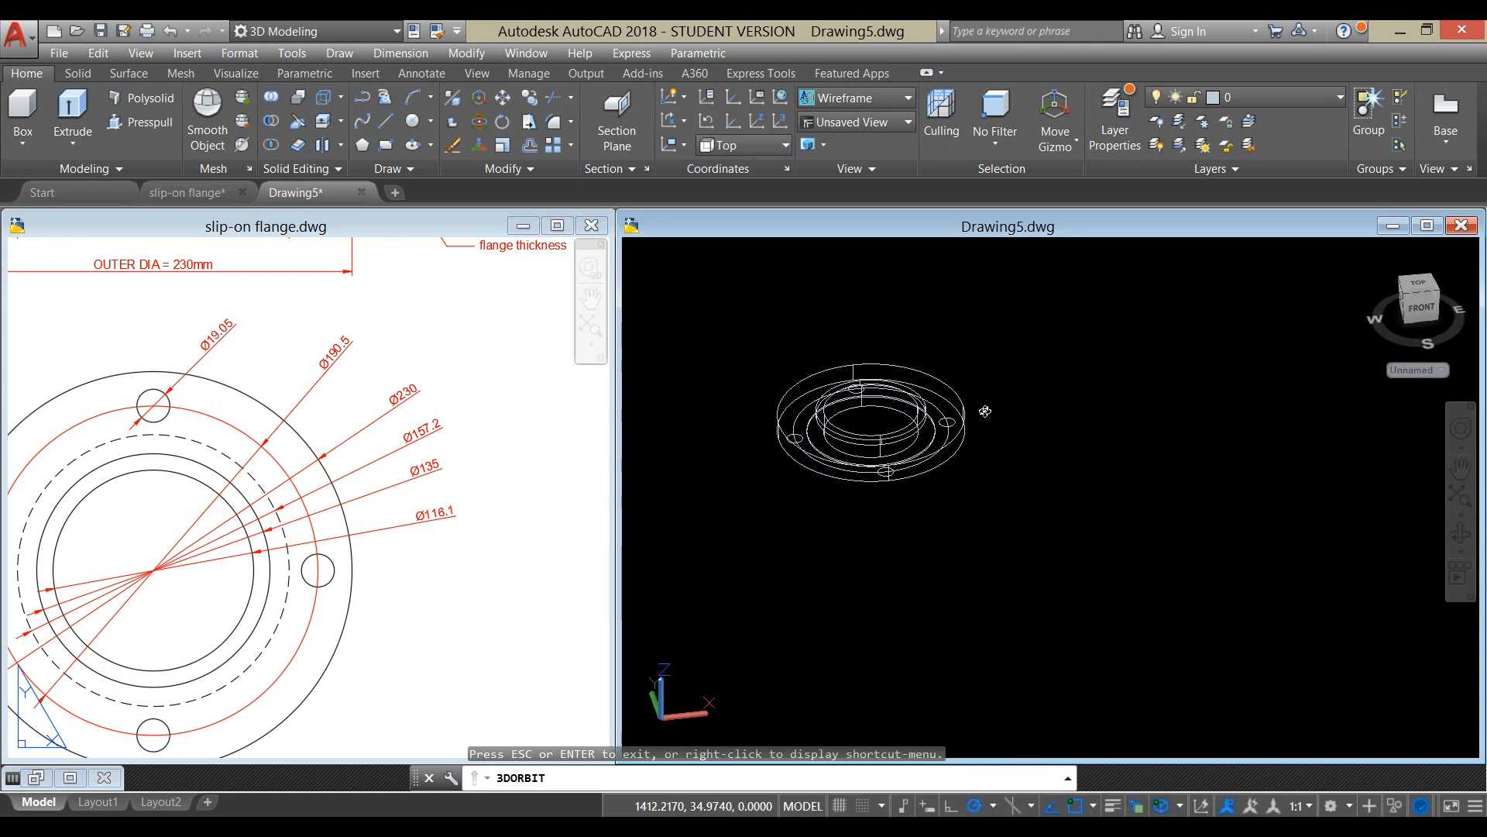
right_click(993, 366)
click(1029, 372)
scroll(798, 425, up, 4)
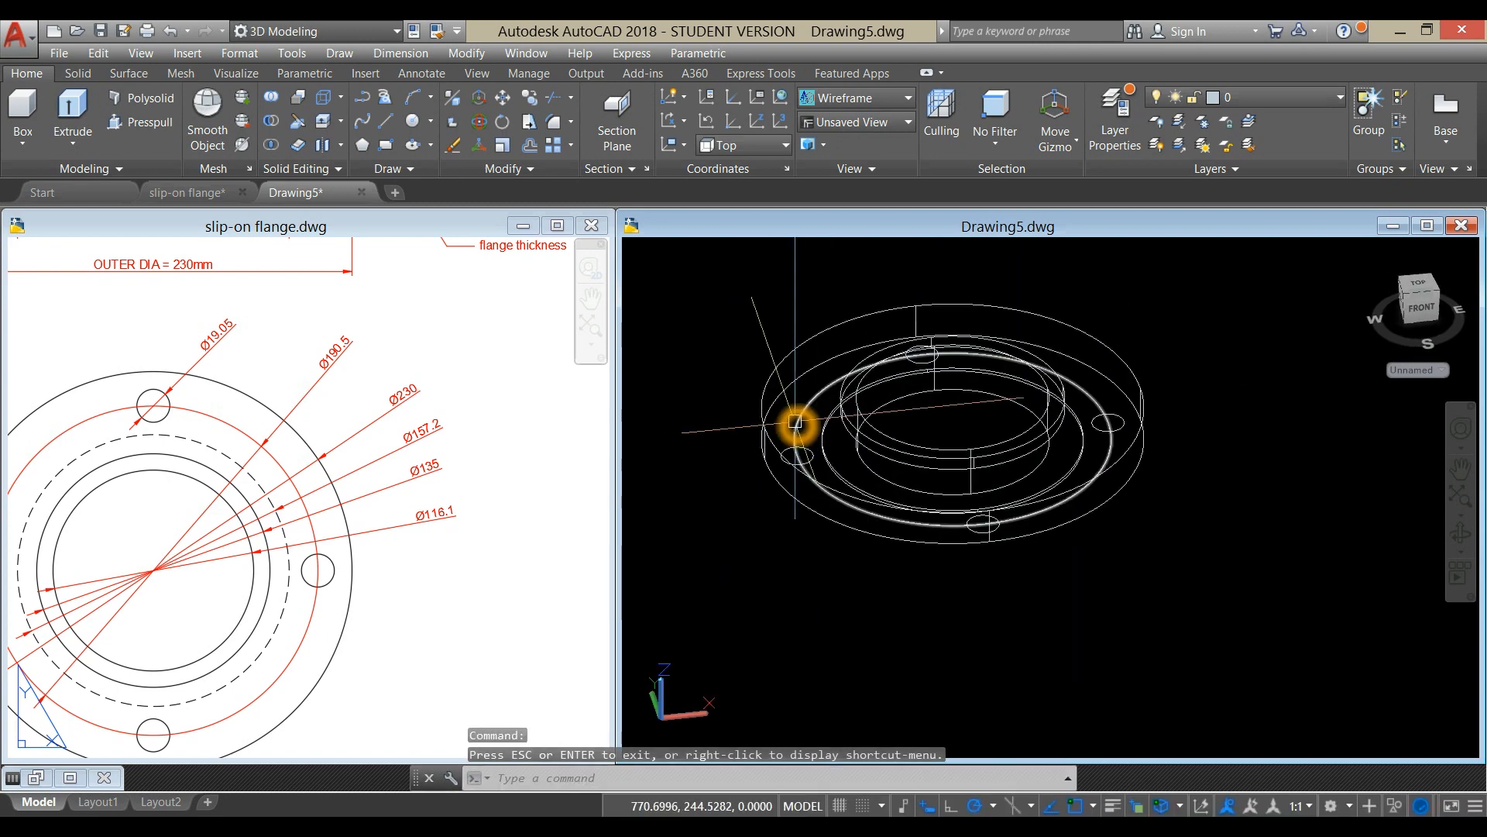
scroll(823, 456, up, 3)
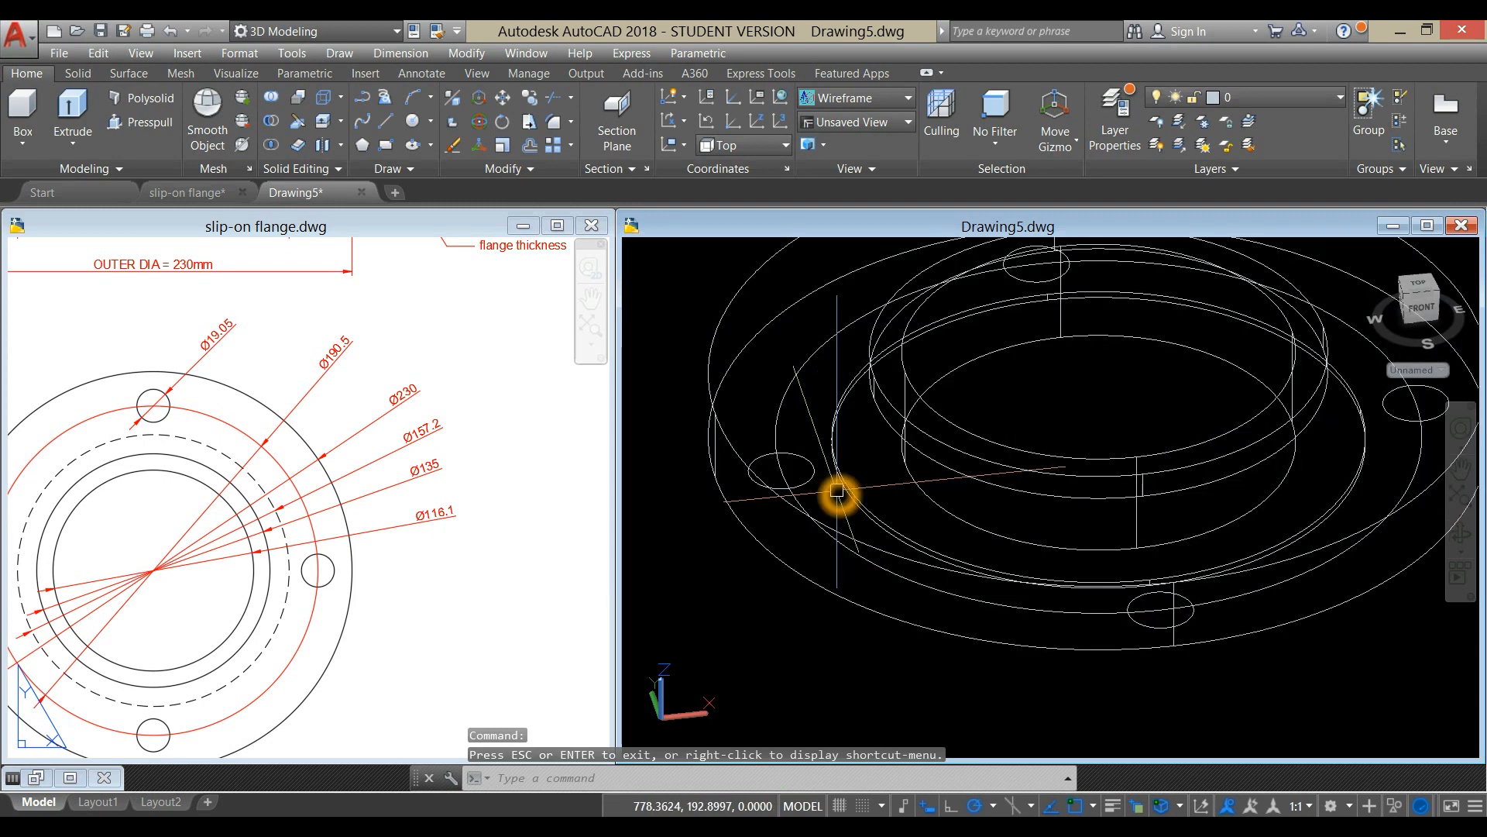
click(810, 452)
scroll(806, 442, down, 5)
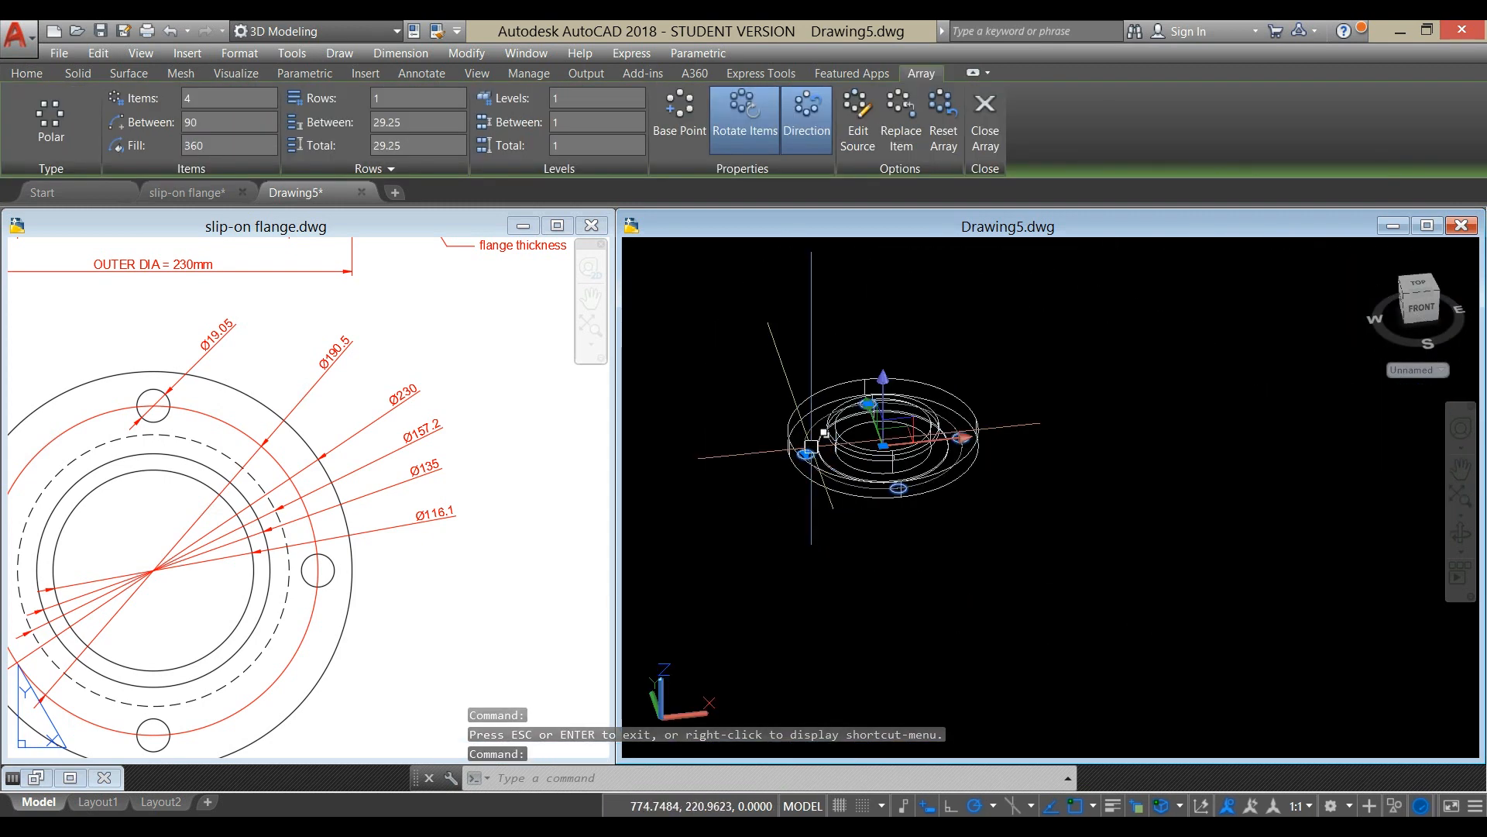
key(Escape)
click(700, 313)
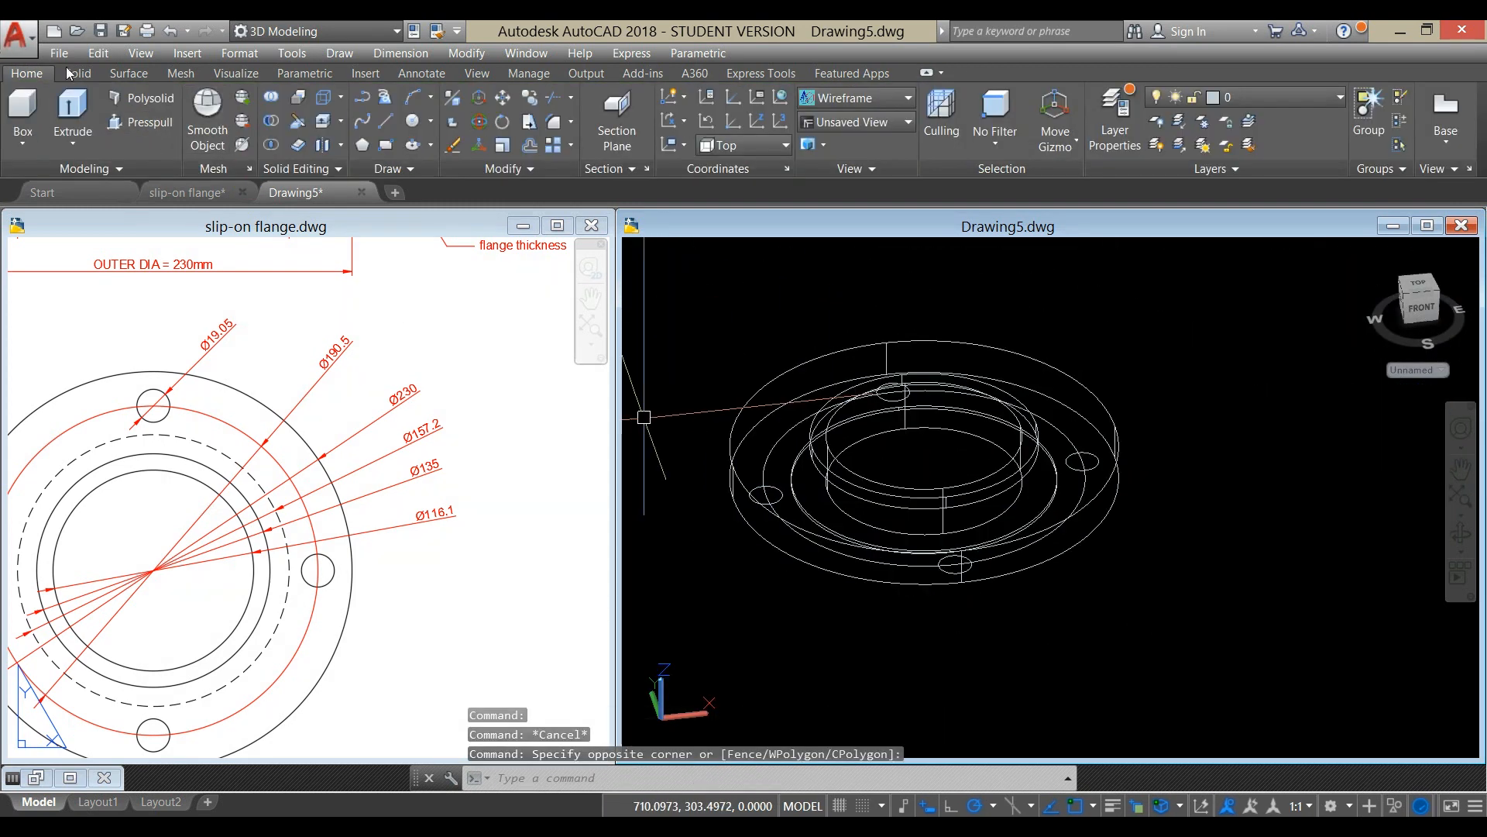
Try to extrude the polar array of bolt-hole circles as a single object
click(86, 112)
scroll(827, 472, up, 6)
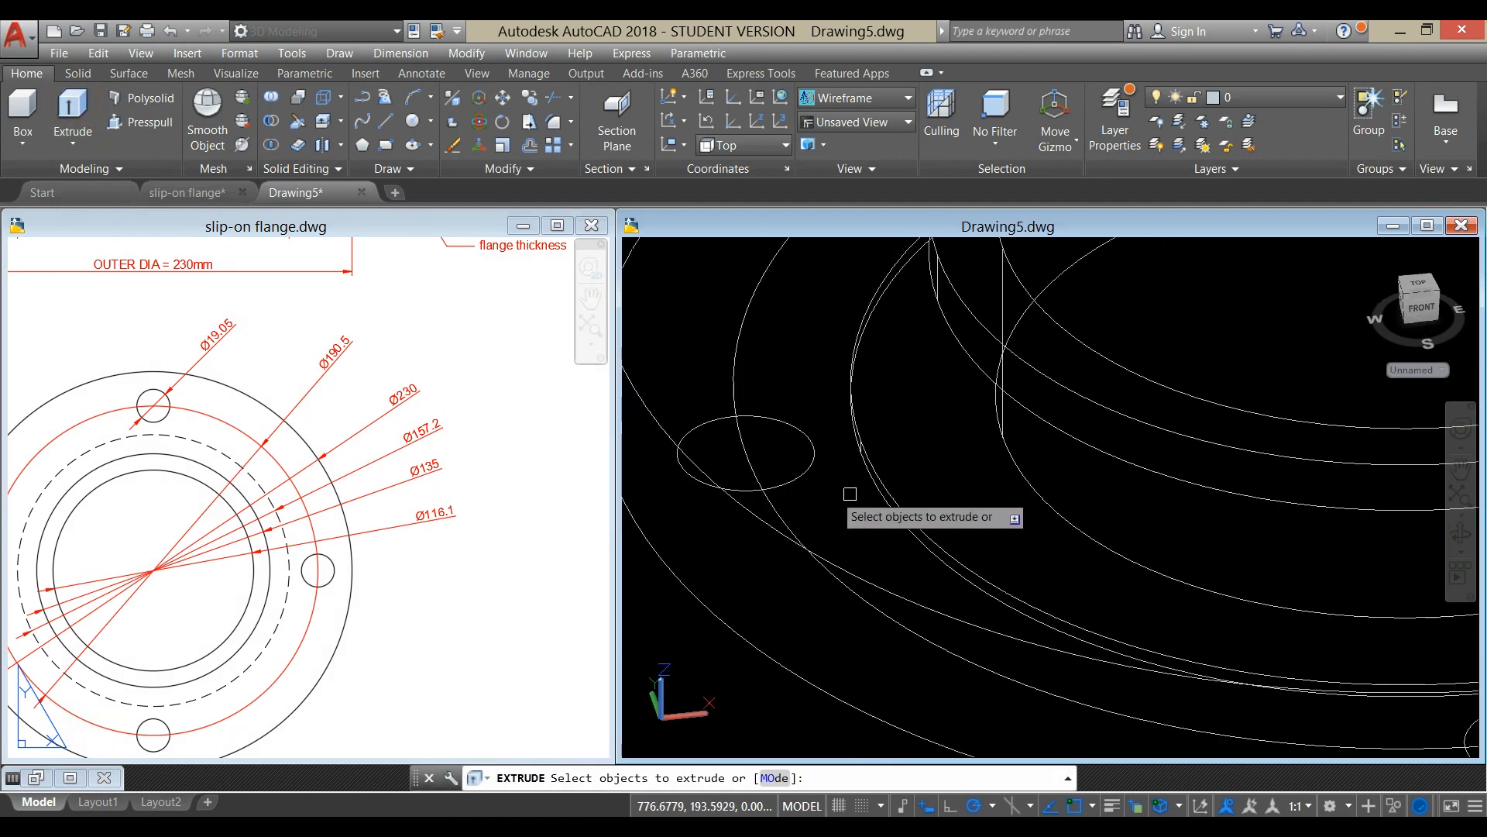
click(813, 458)
scroll(814, 453, down, 5)
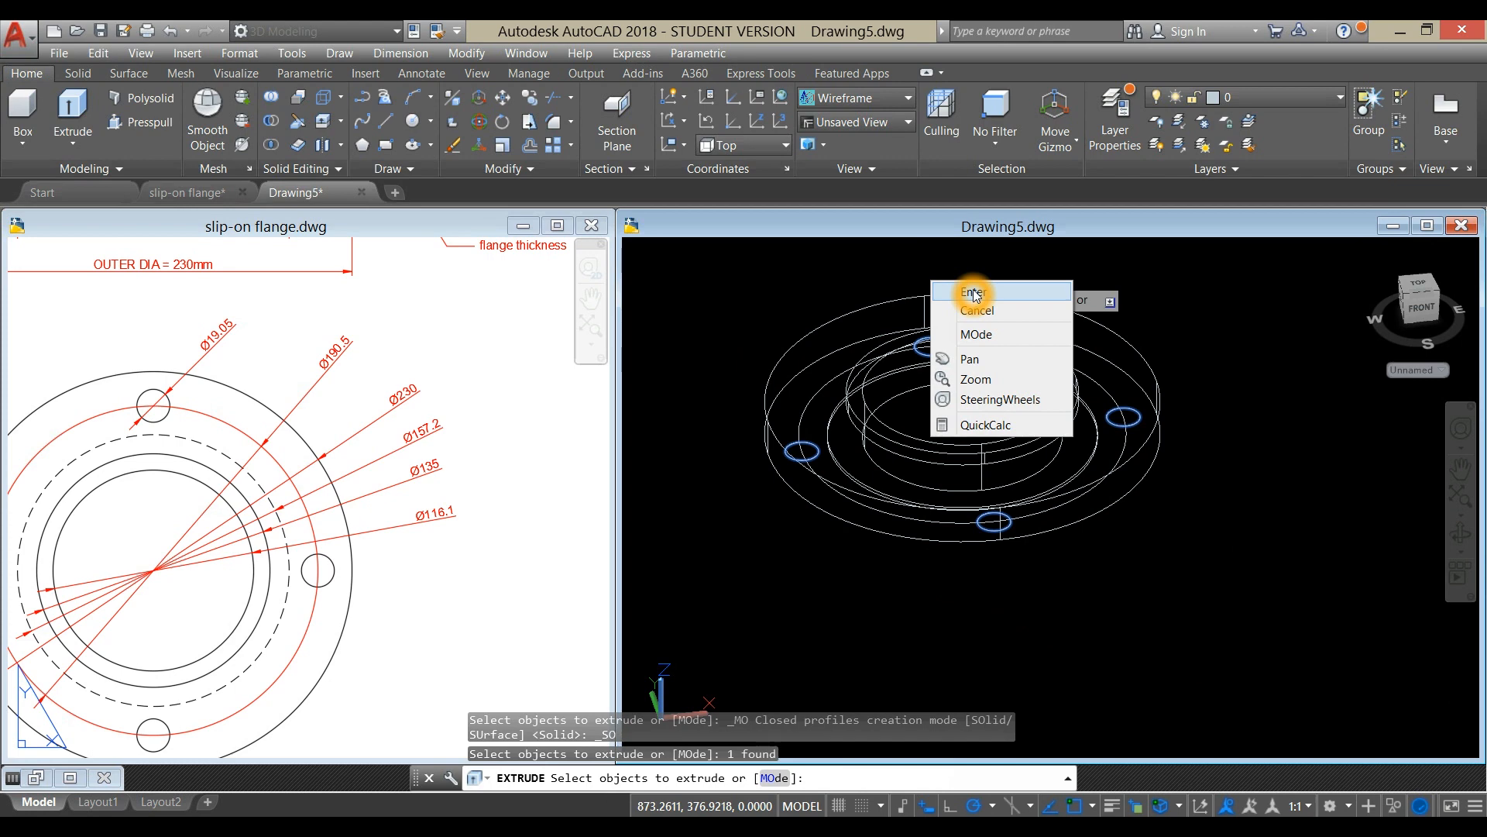
click(973, 292)
right_click(800, 291)
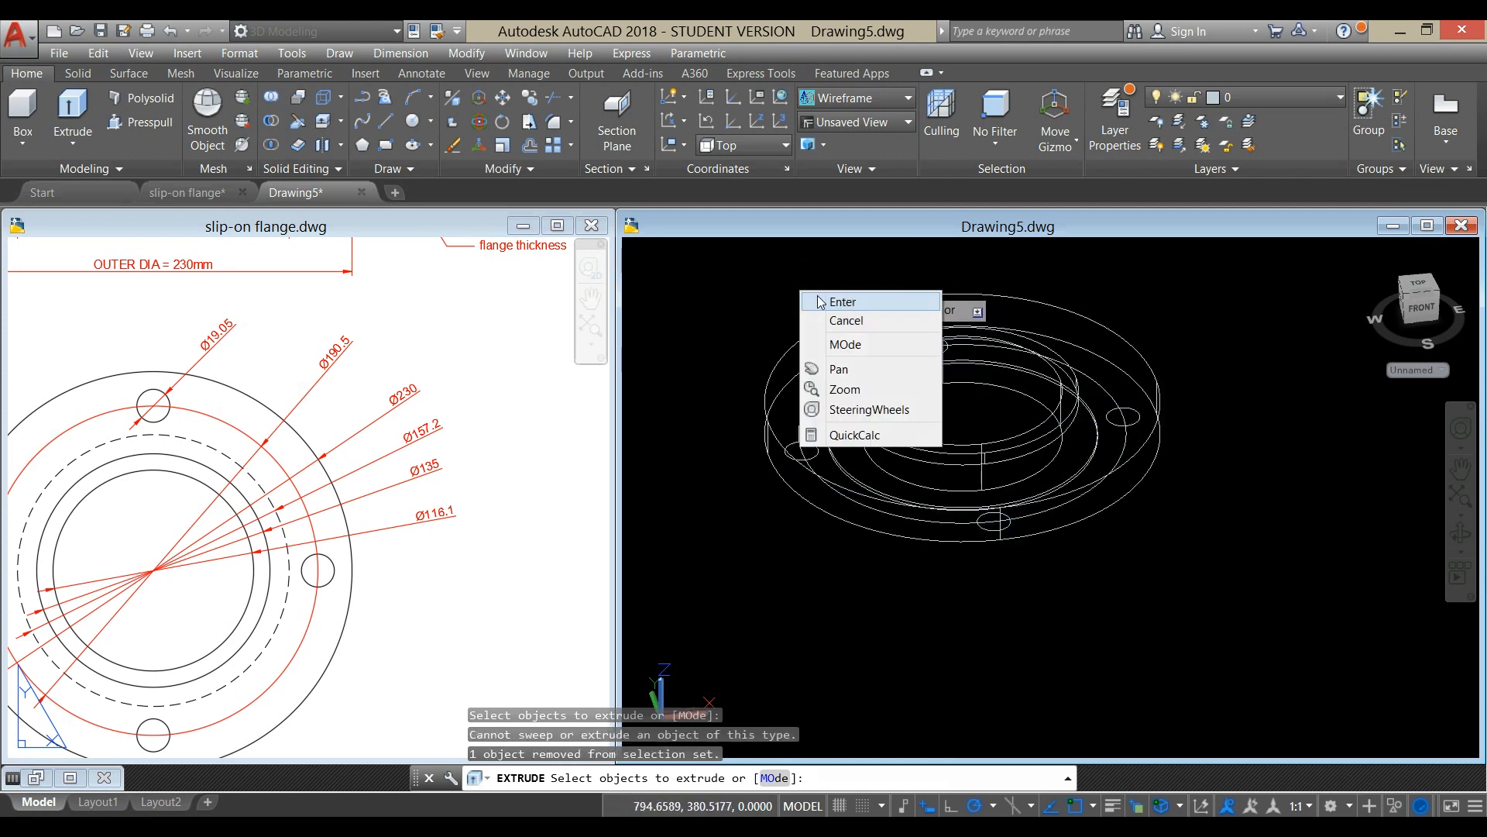
click(815, 302)
Explode the polar array into separate bolt-hole circles and check that one circle can be selected on its own
scroll(792, 466, up, 4)
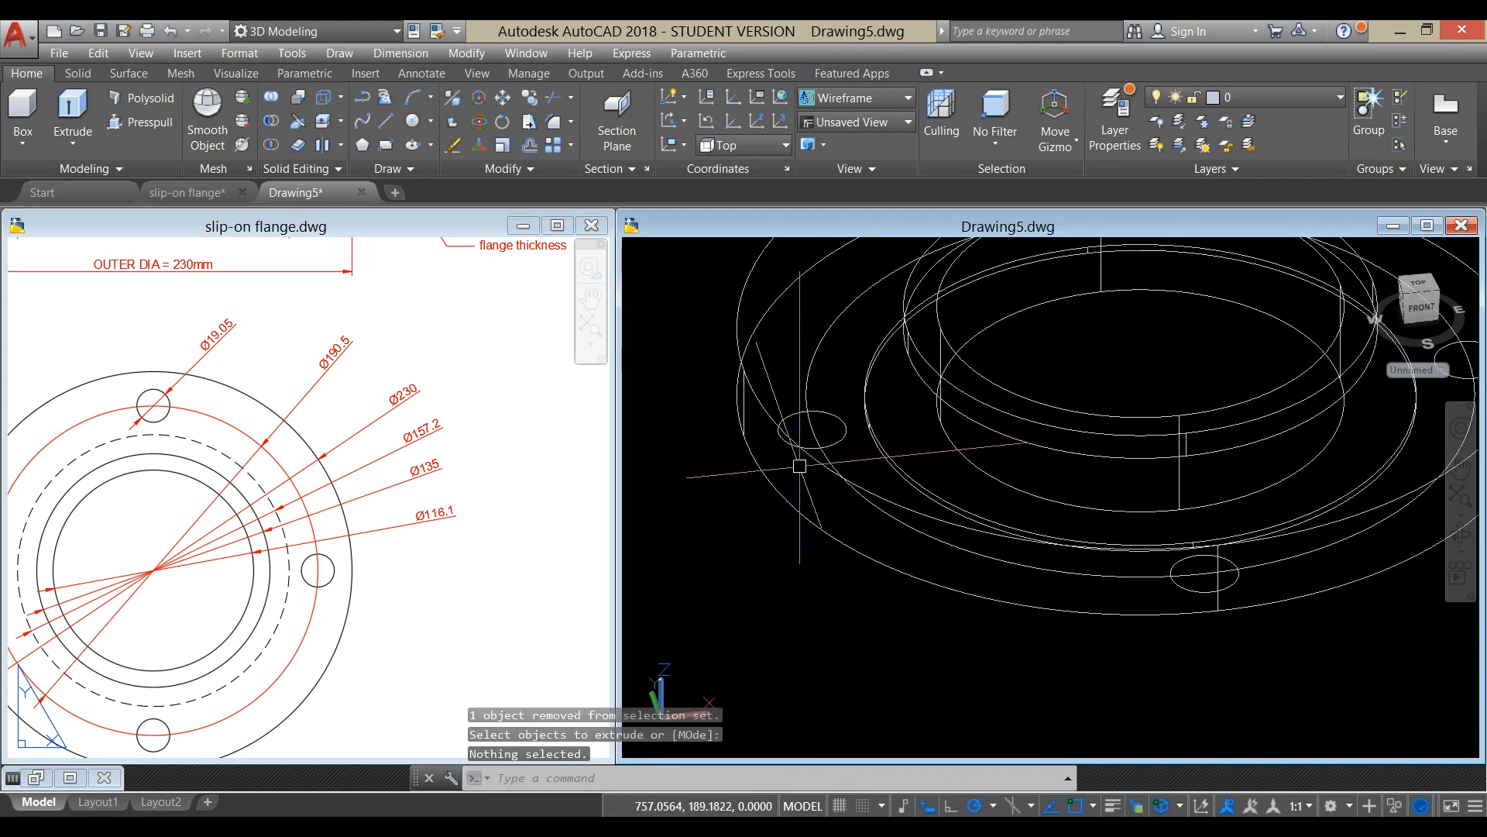
click(847, 420)
scroll(852, 441, down, 5)
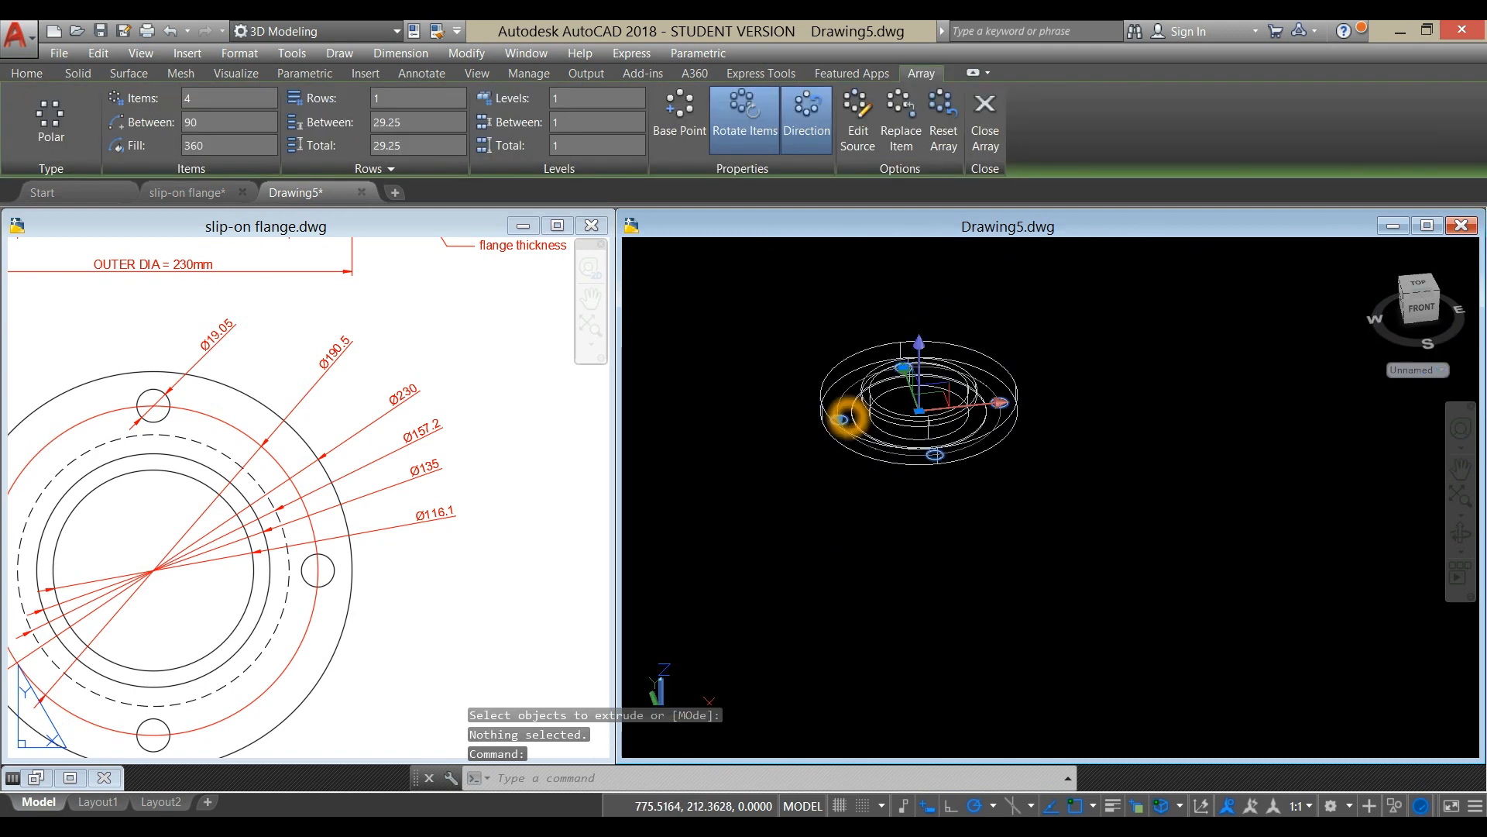
scroll(863, 469, up, 4)
key(Escape)
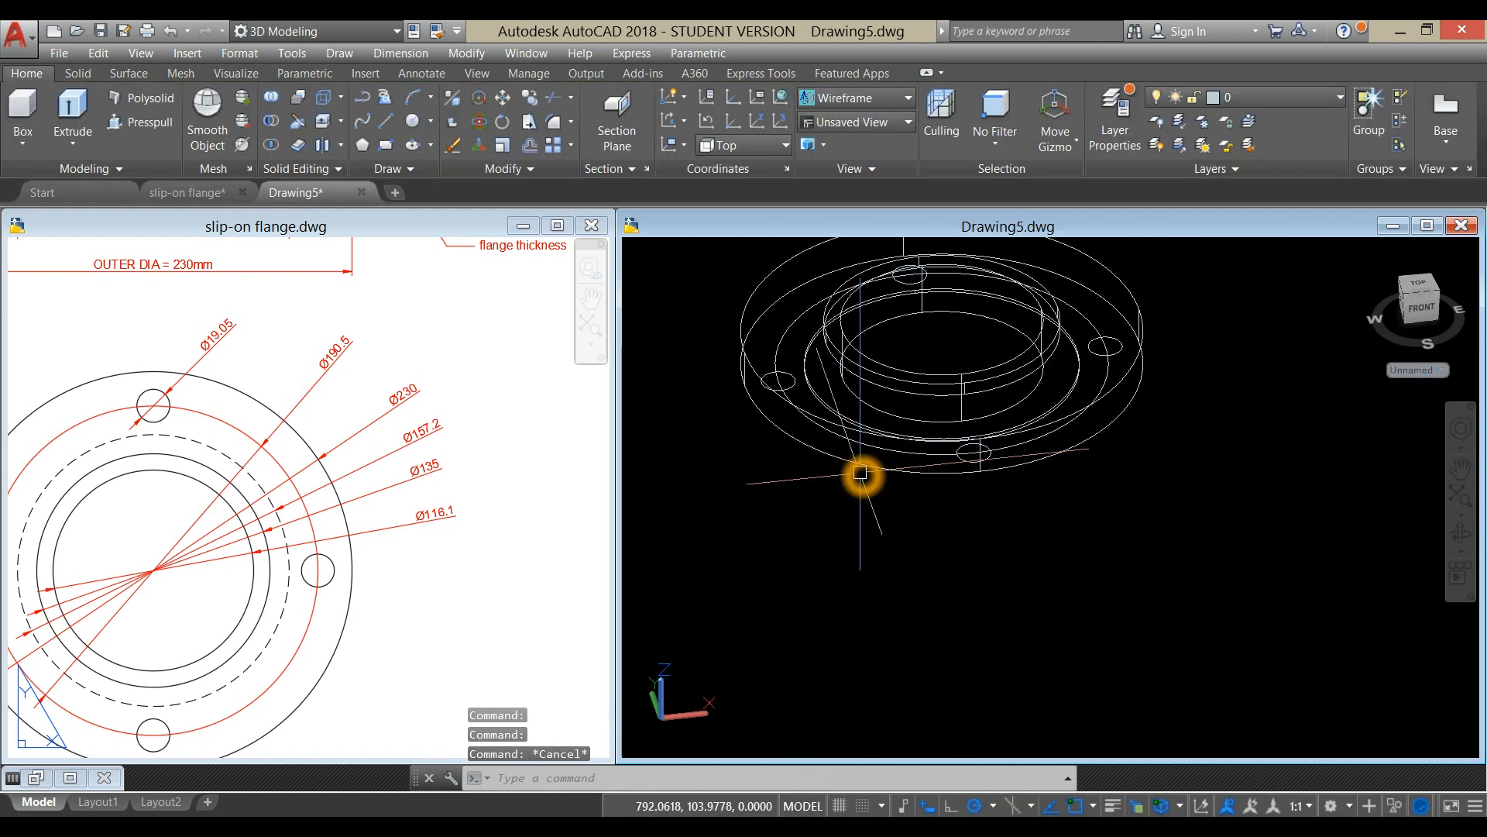
text(x)
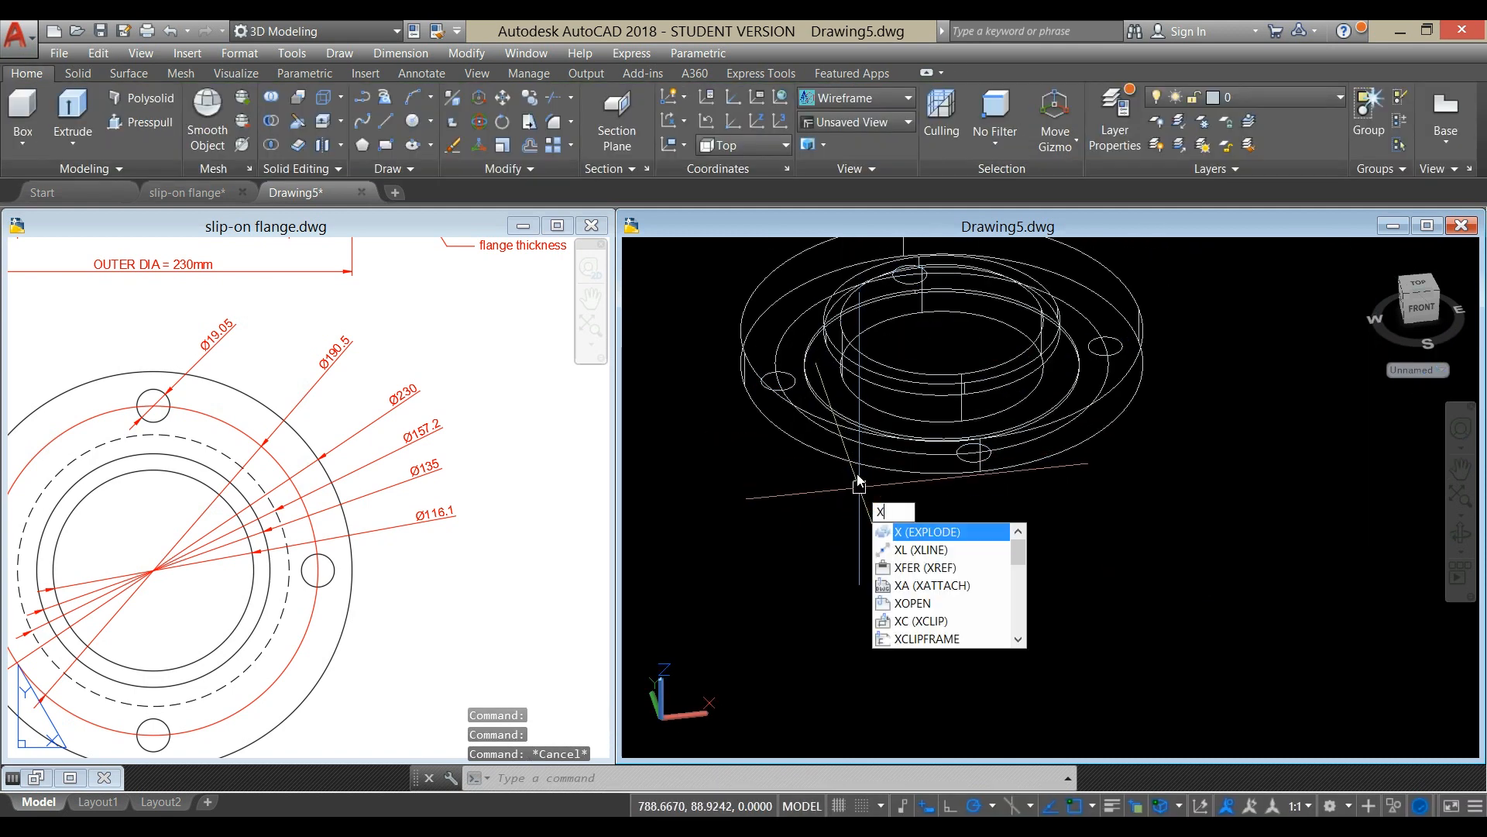
key(Return)
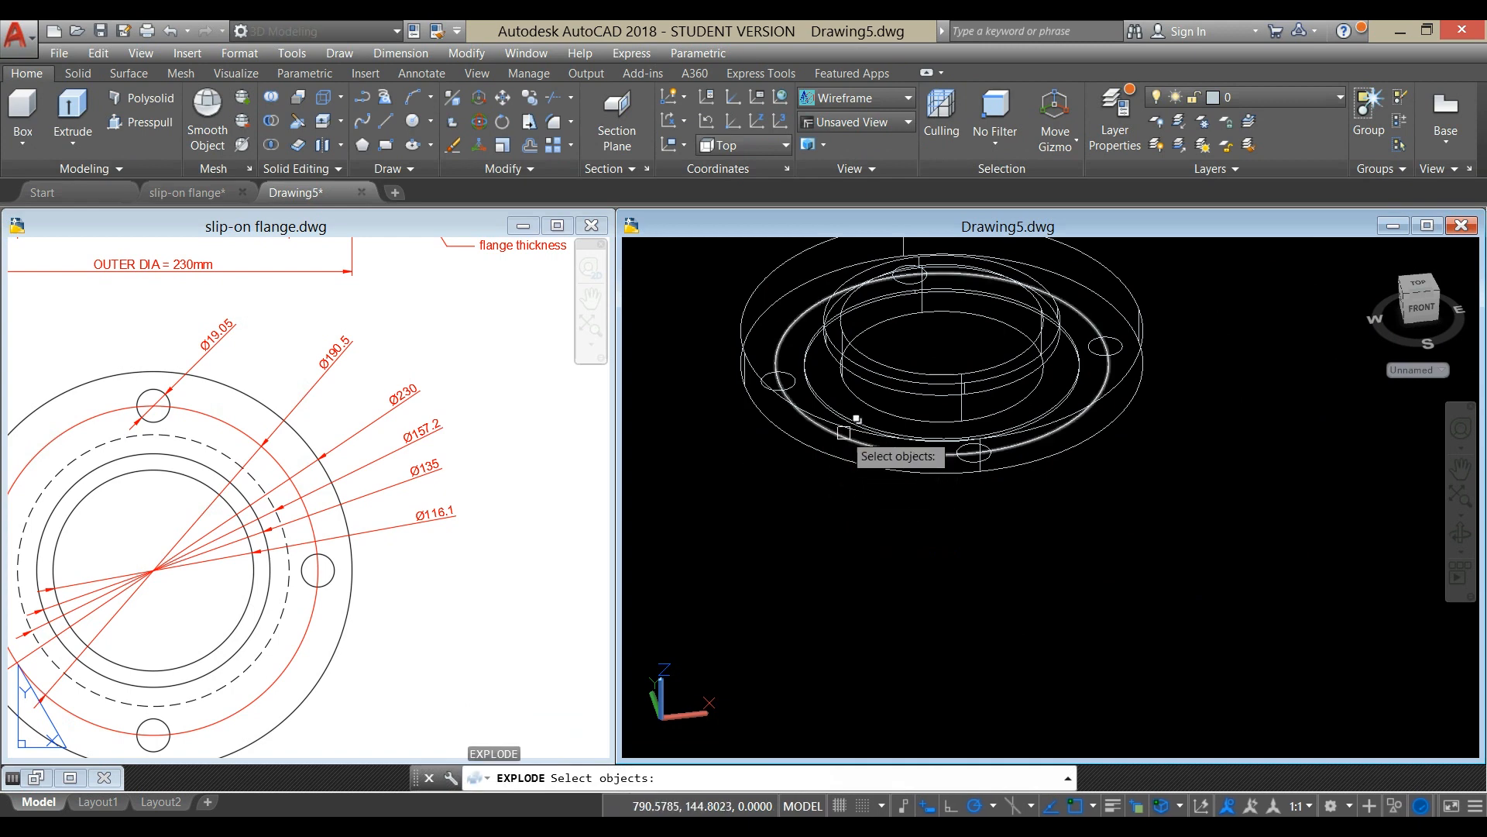
click(792, 370)
click(790, 377)
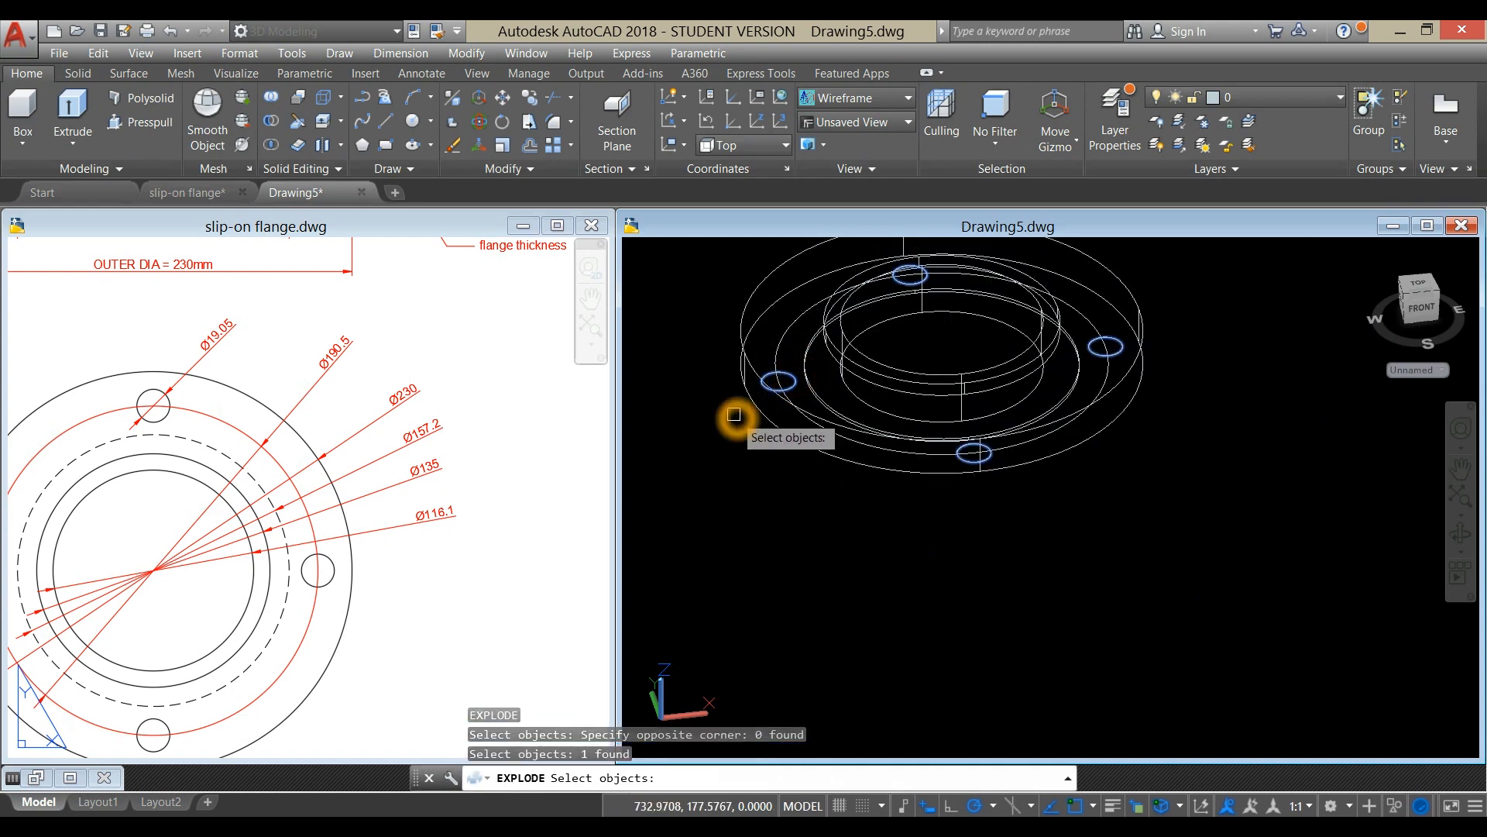
key(Return)
click(791, 376)
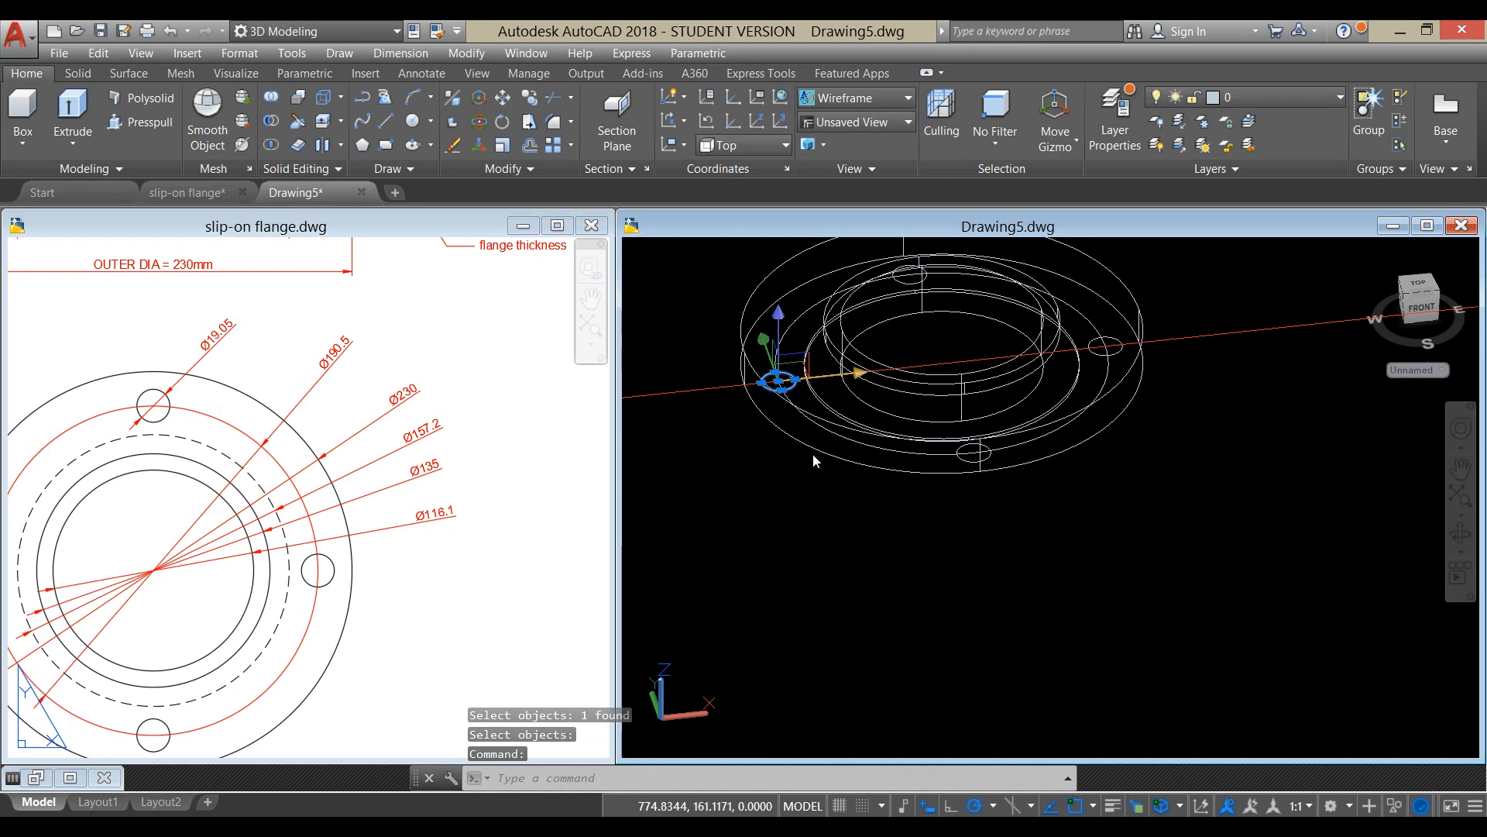
key(Escape)
middle_drag(798, 487, 827, 581)
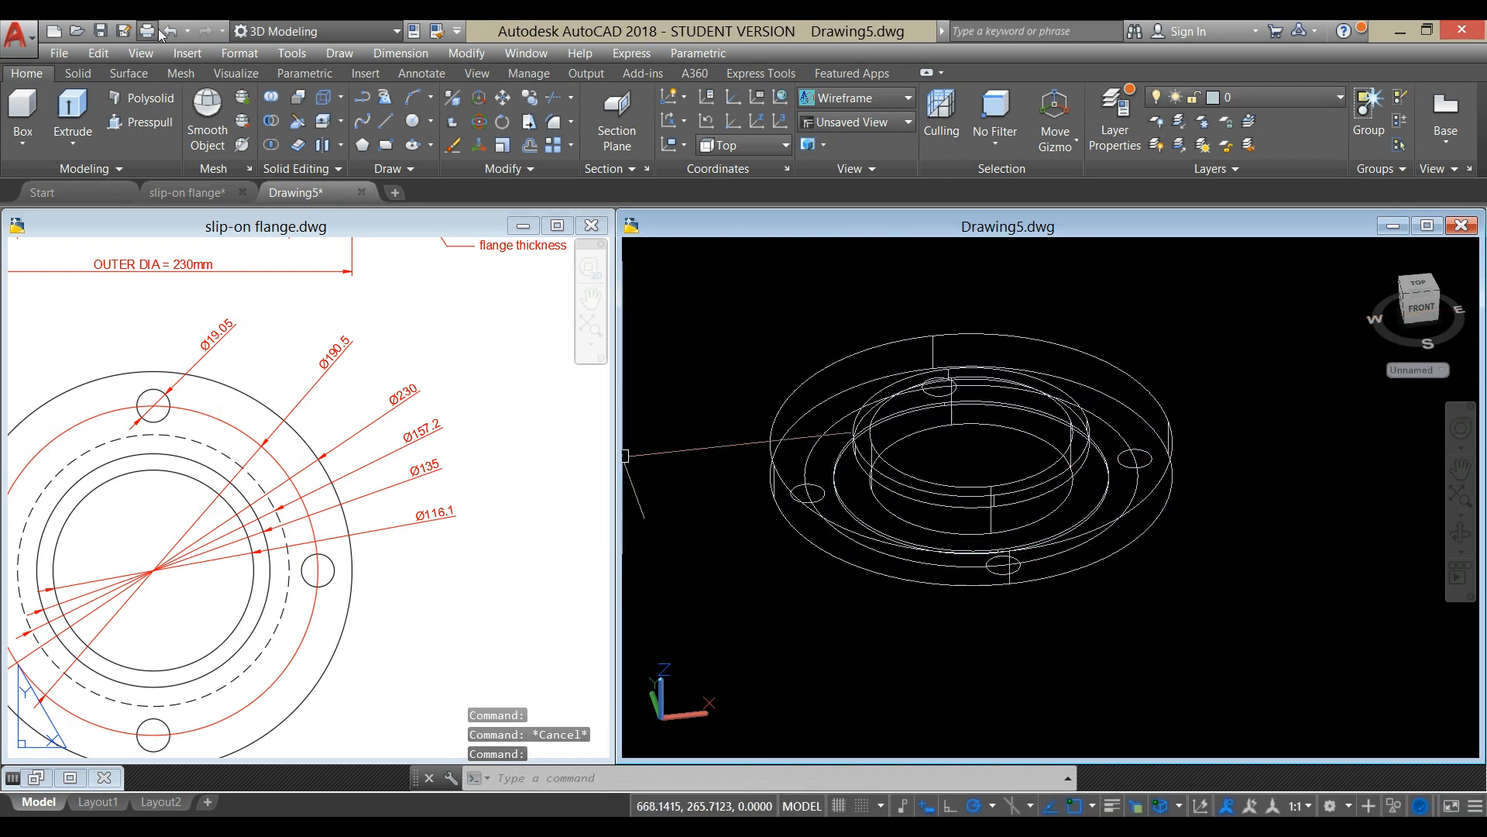
Extrude the four separate bolt-hole circles upward about 302 mm, so the cylinders pass through and well beyond the flange
click(92, 116)
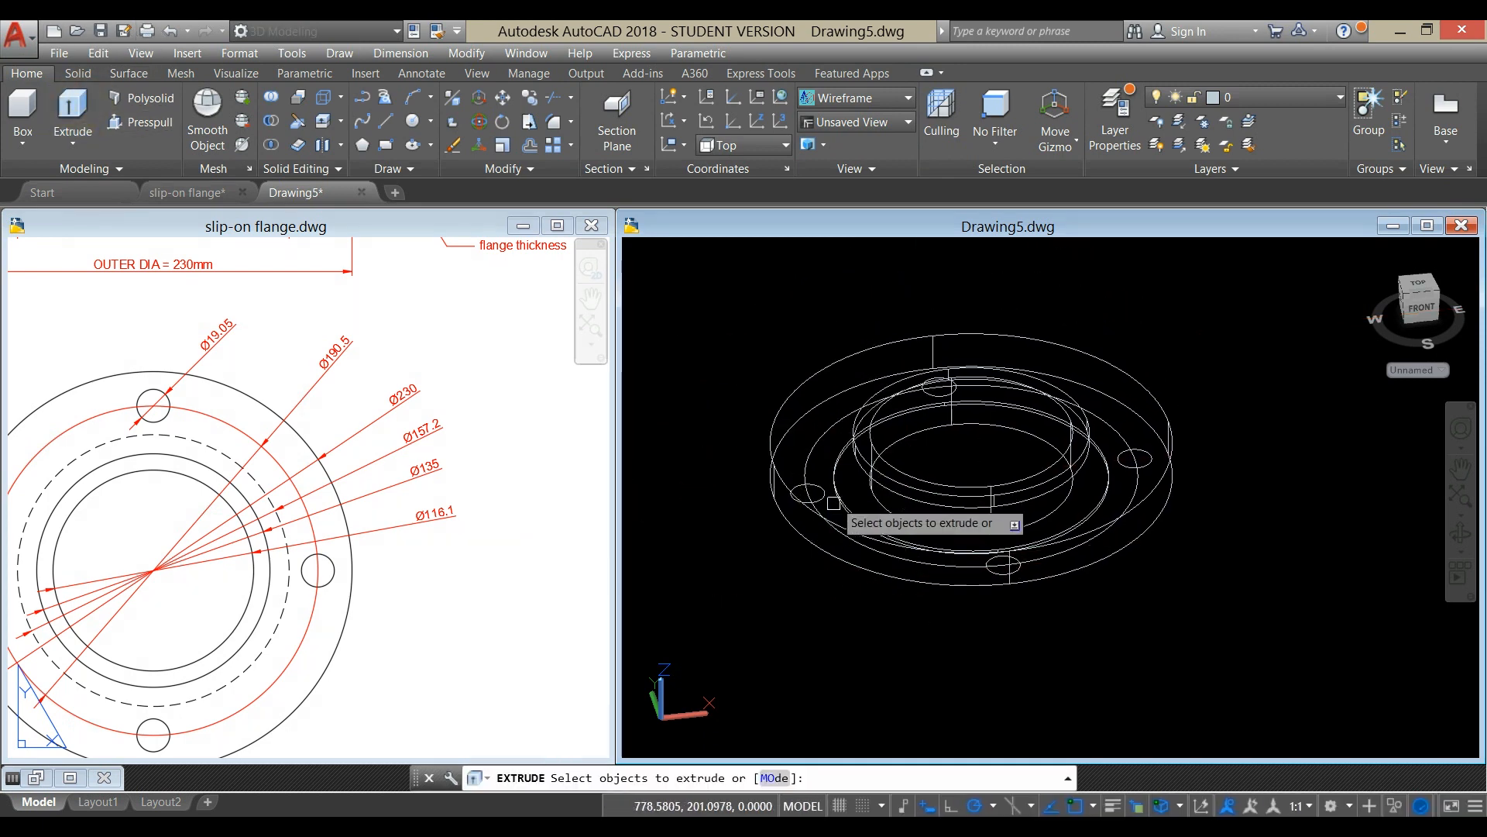
scroll(829, 499, up, 5)
click(798, 462)
scroll(796, 449, down, 5)
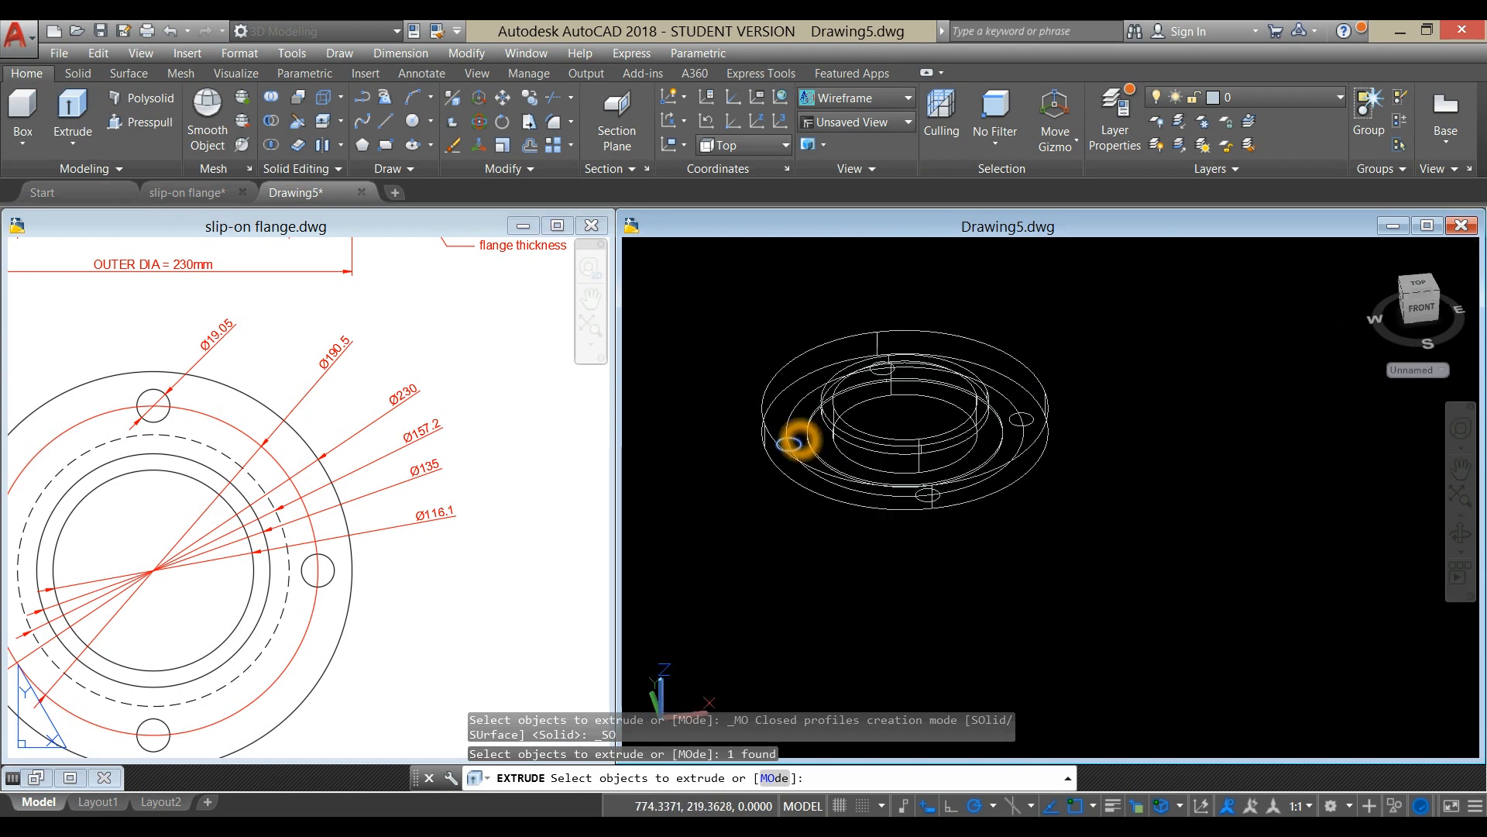
scroll(953, 426, up, 2)
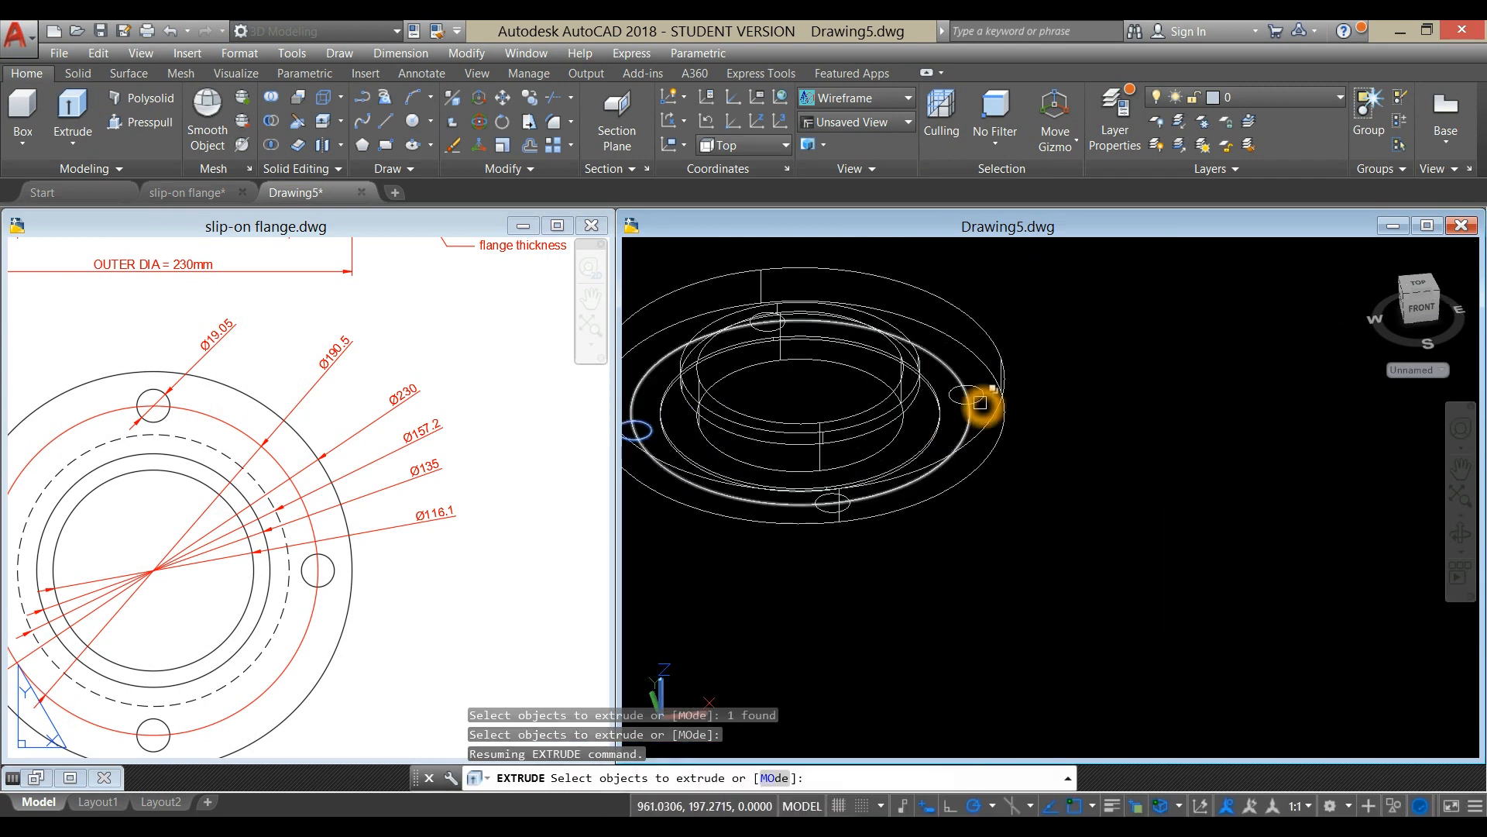
click(983, 393)
scroll(806, 349, up, 4)
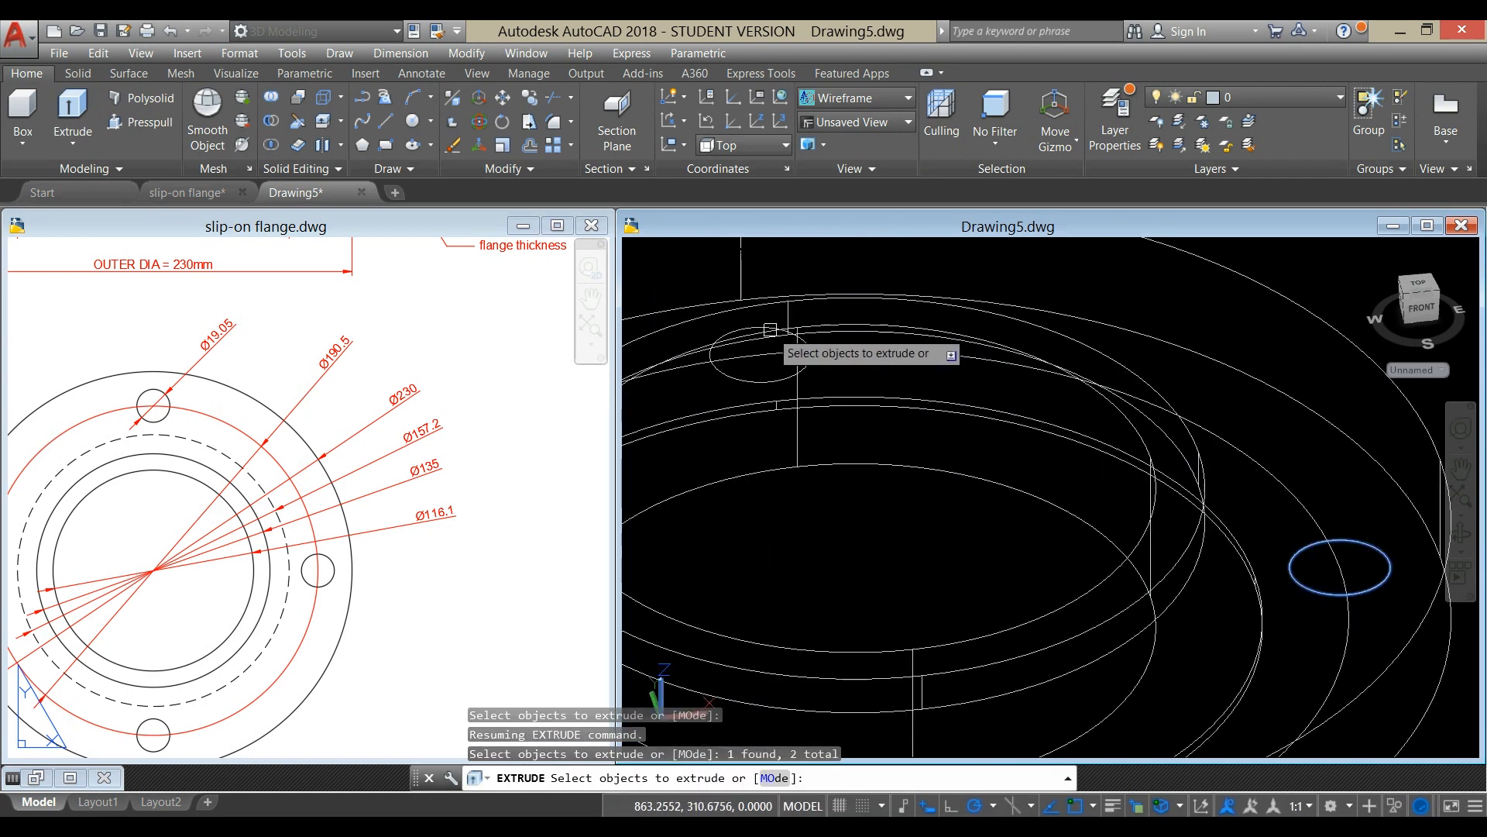
click(776, 399)
scroll(844, 496, down, 4)
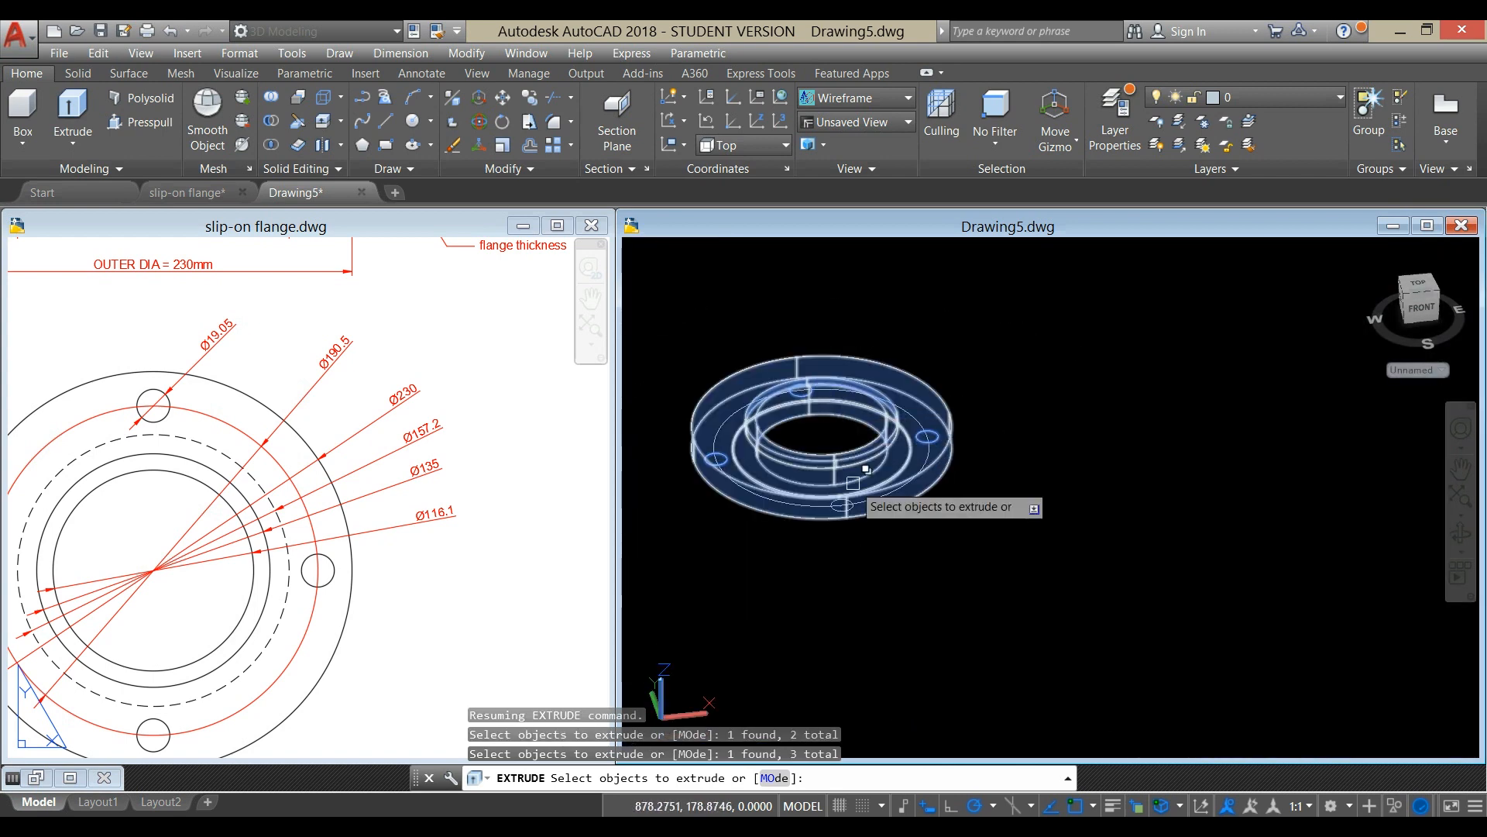
scroll(852, 510, up, 4)
click(854, 510)
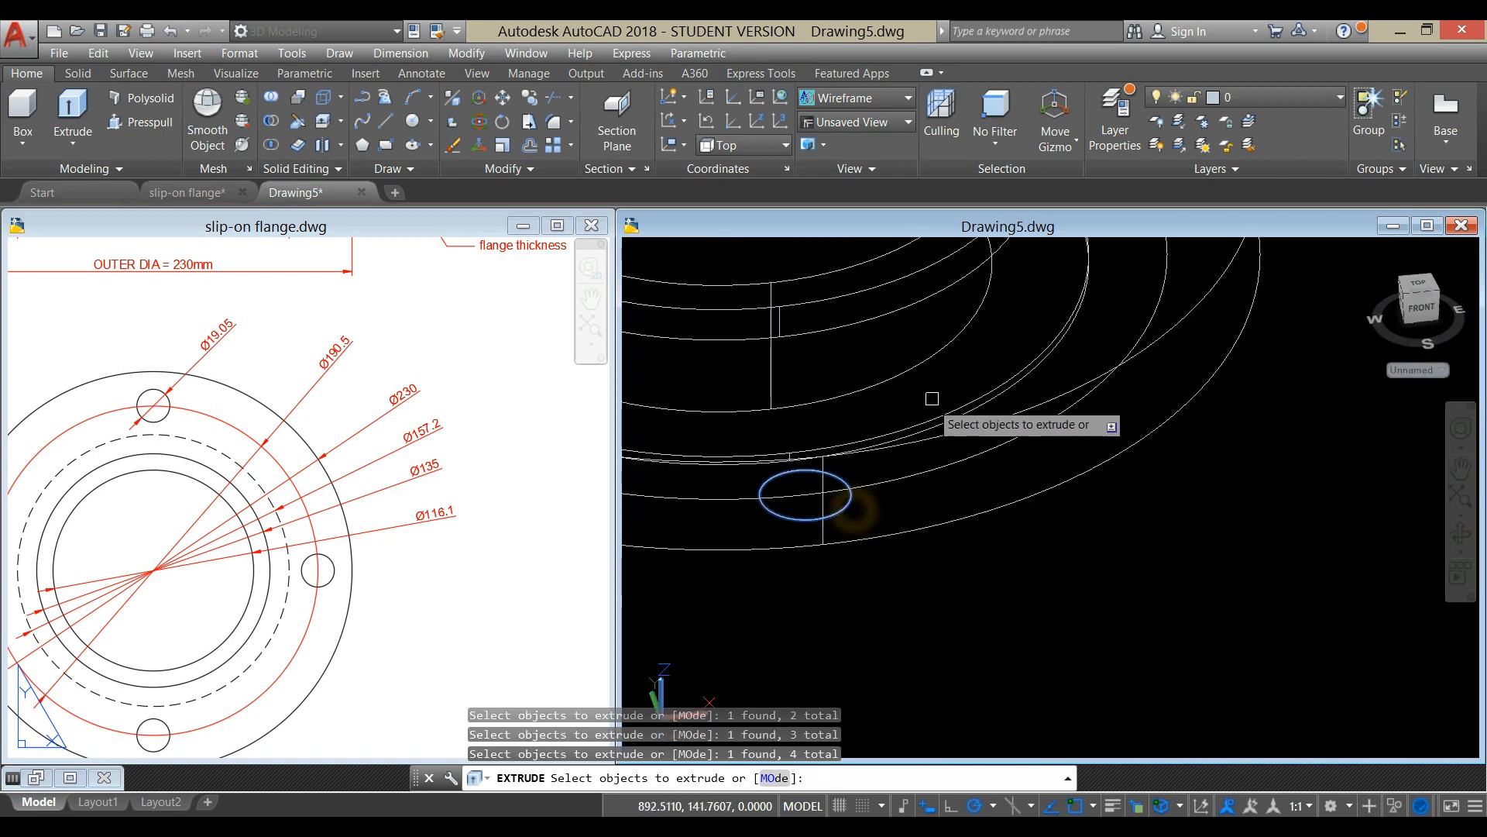
right_click(932, 391)
click(958, 401)
scroll(961, 384, down, 5)
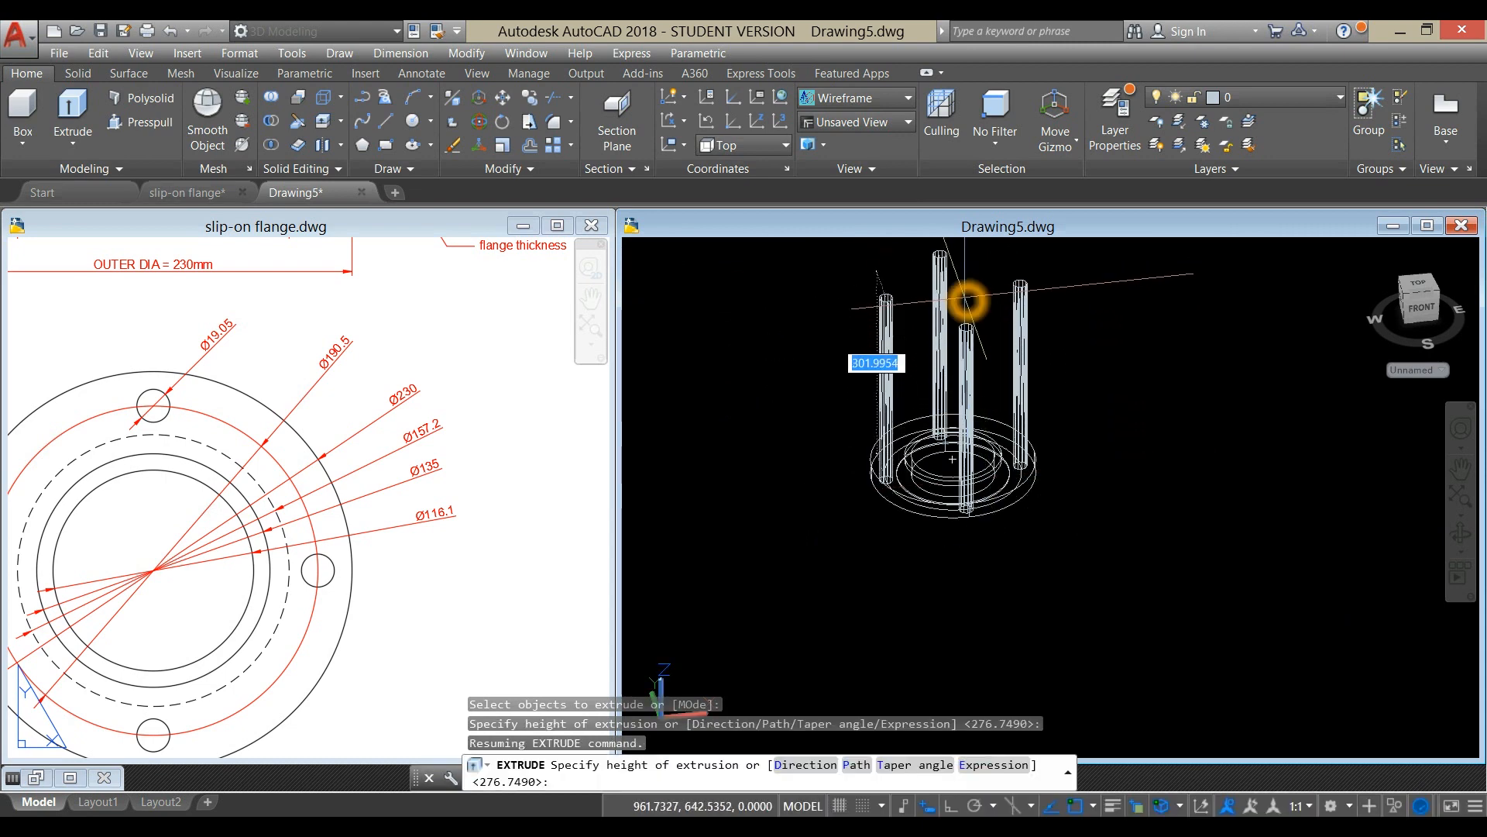
click(967, 299)
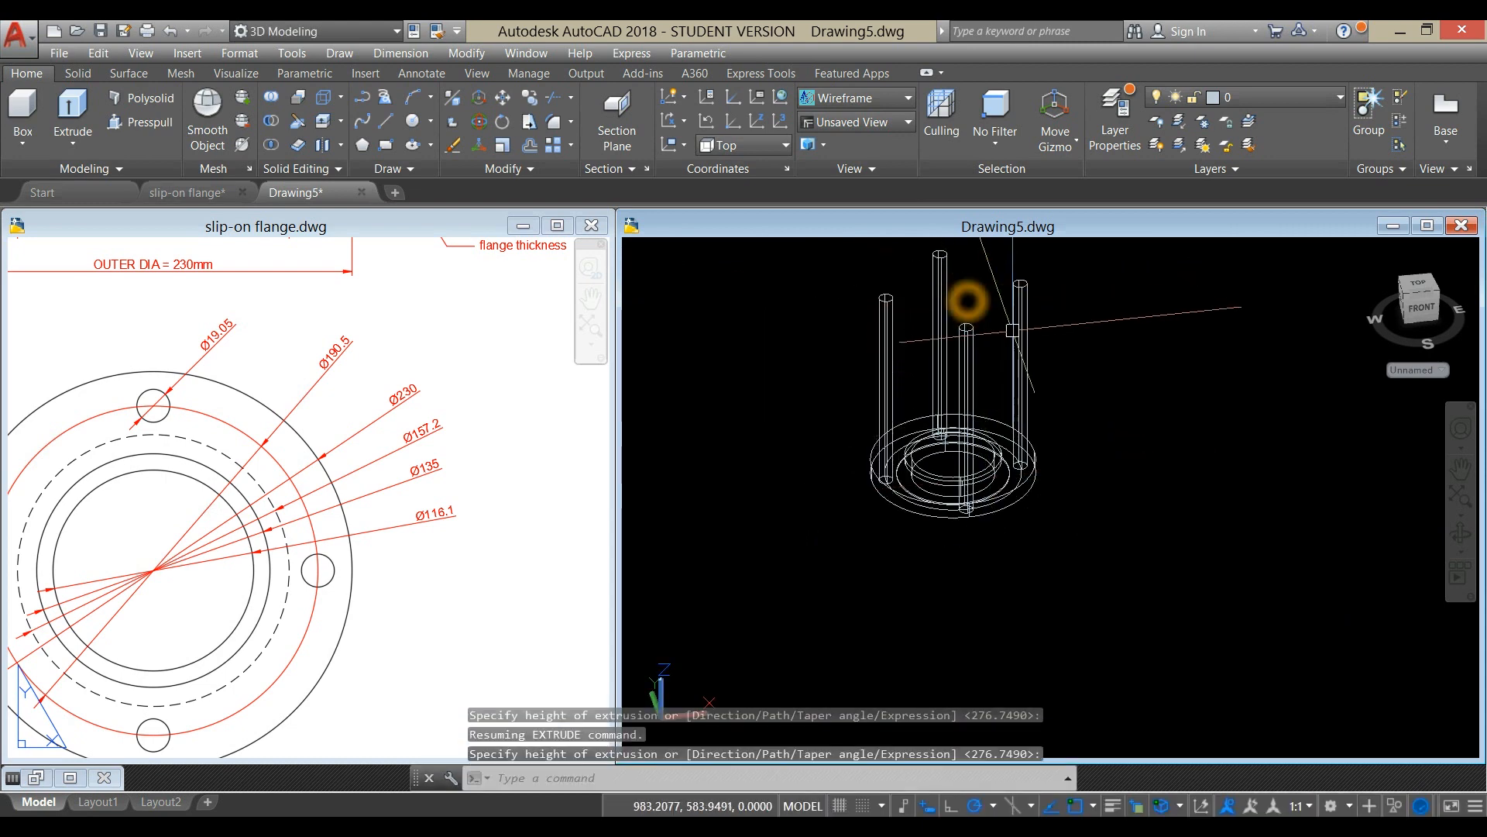
Set the visual style of Drawing5.dwg to Shaded with edges
click(707, 250)
click(729, 250)
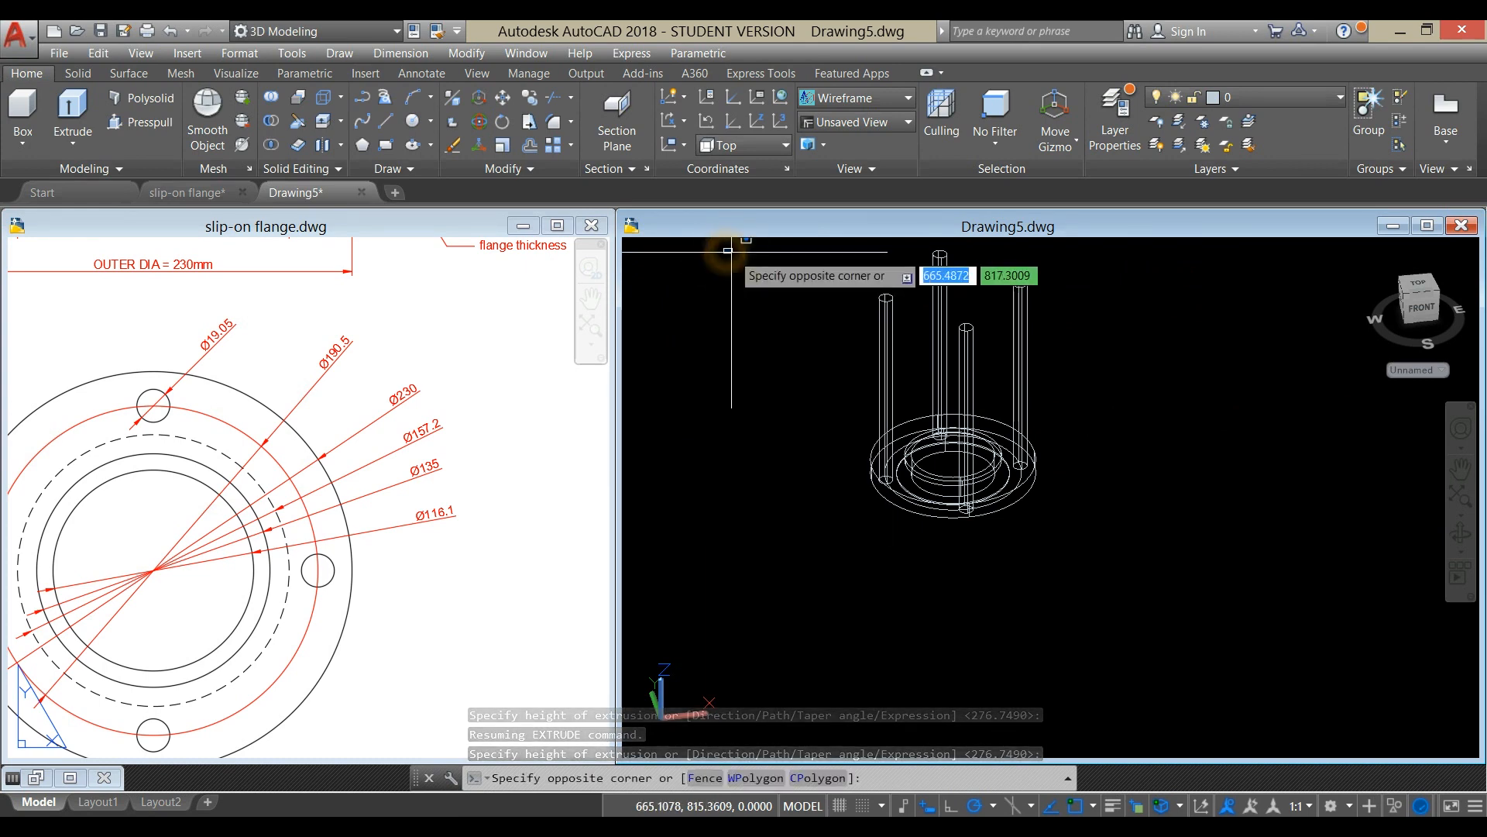
click(728, 258)
click(728, 252)
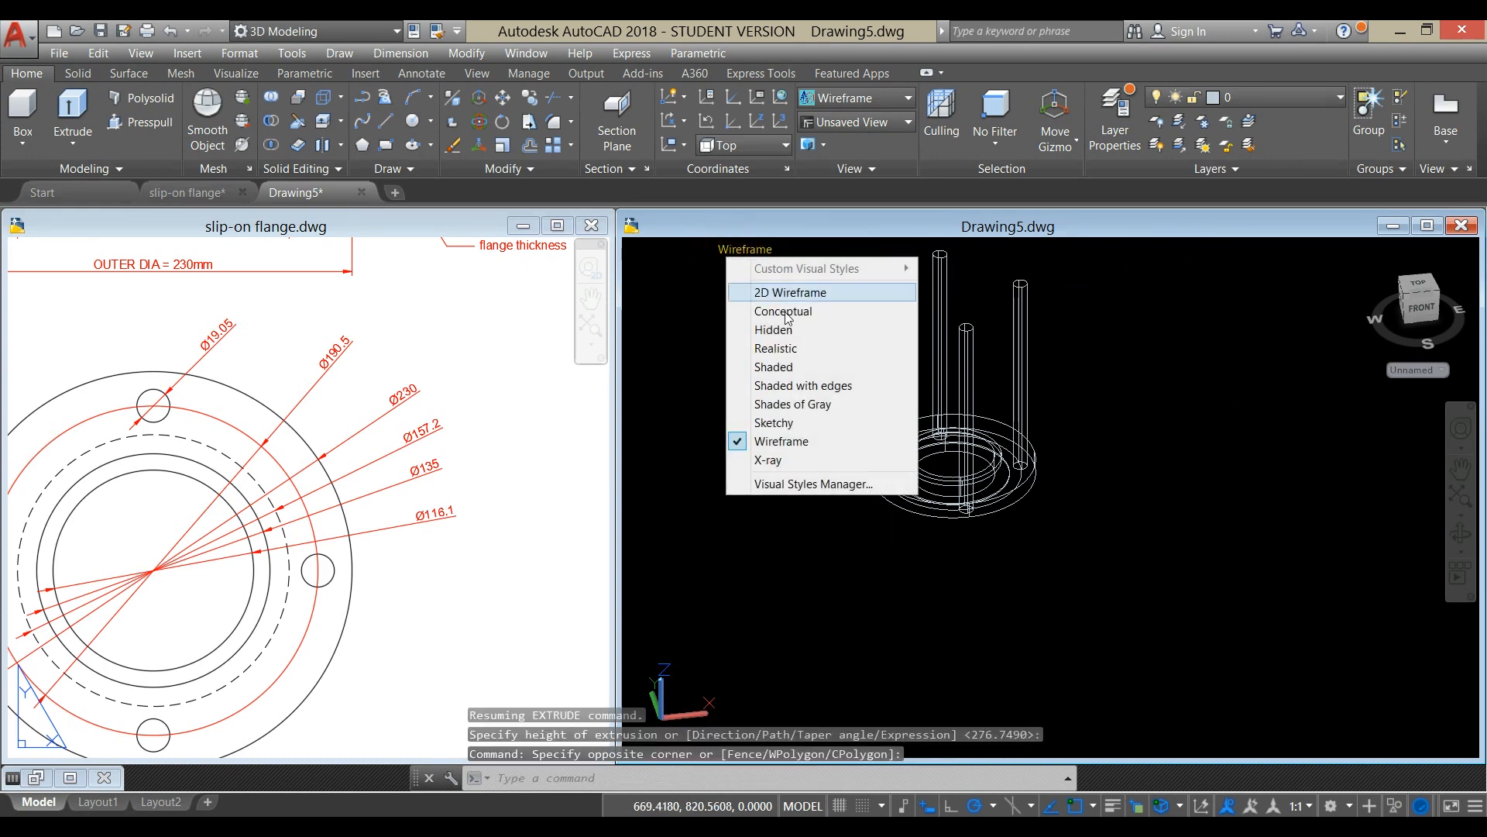
click(806, 385)
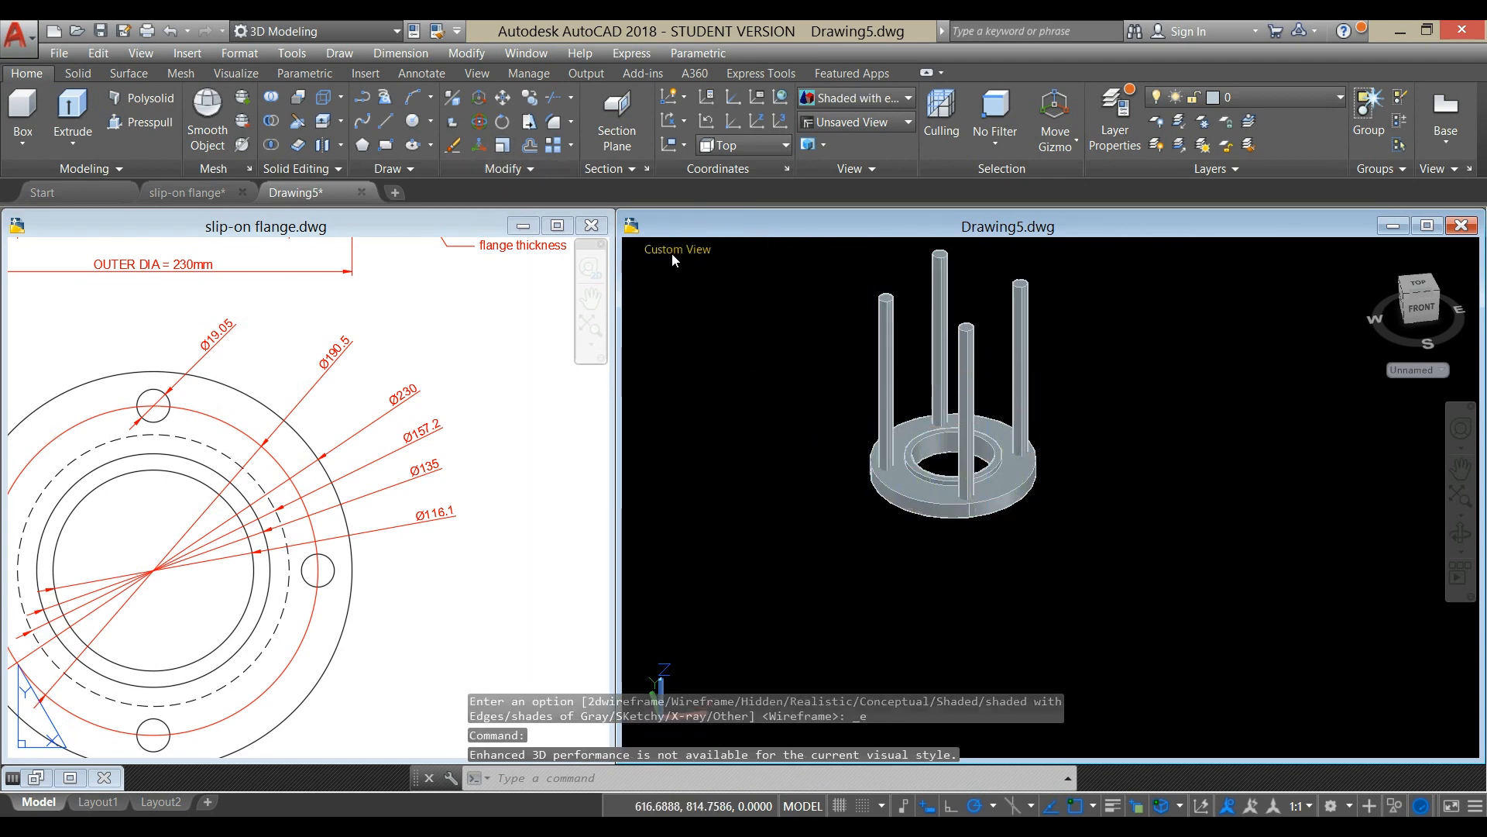
Switch to the Front view and move the bolt-hole cylinders straight down about 60 mm so they protrude below the flange
click(673, 250)
click(722, 374)
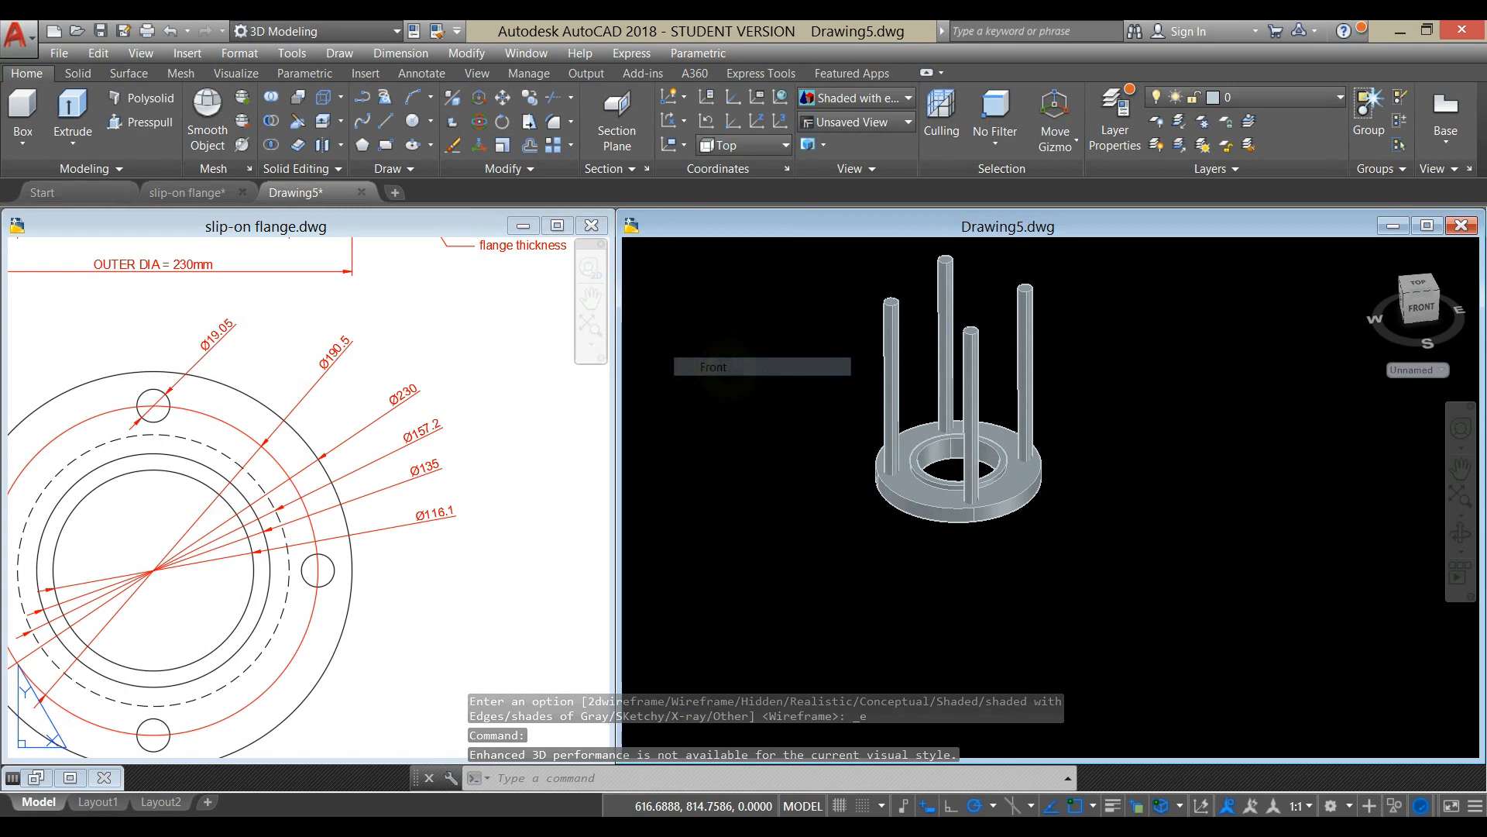
middle_drag(1076, 531, 1007, 334)
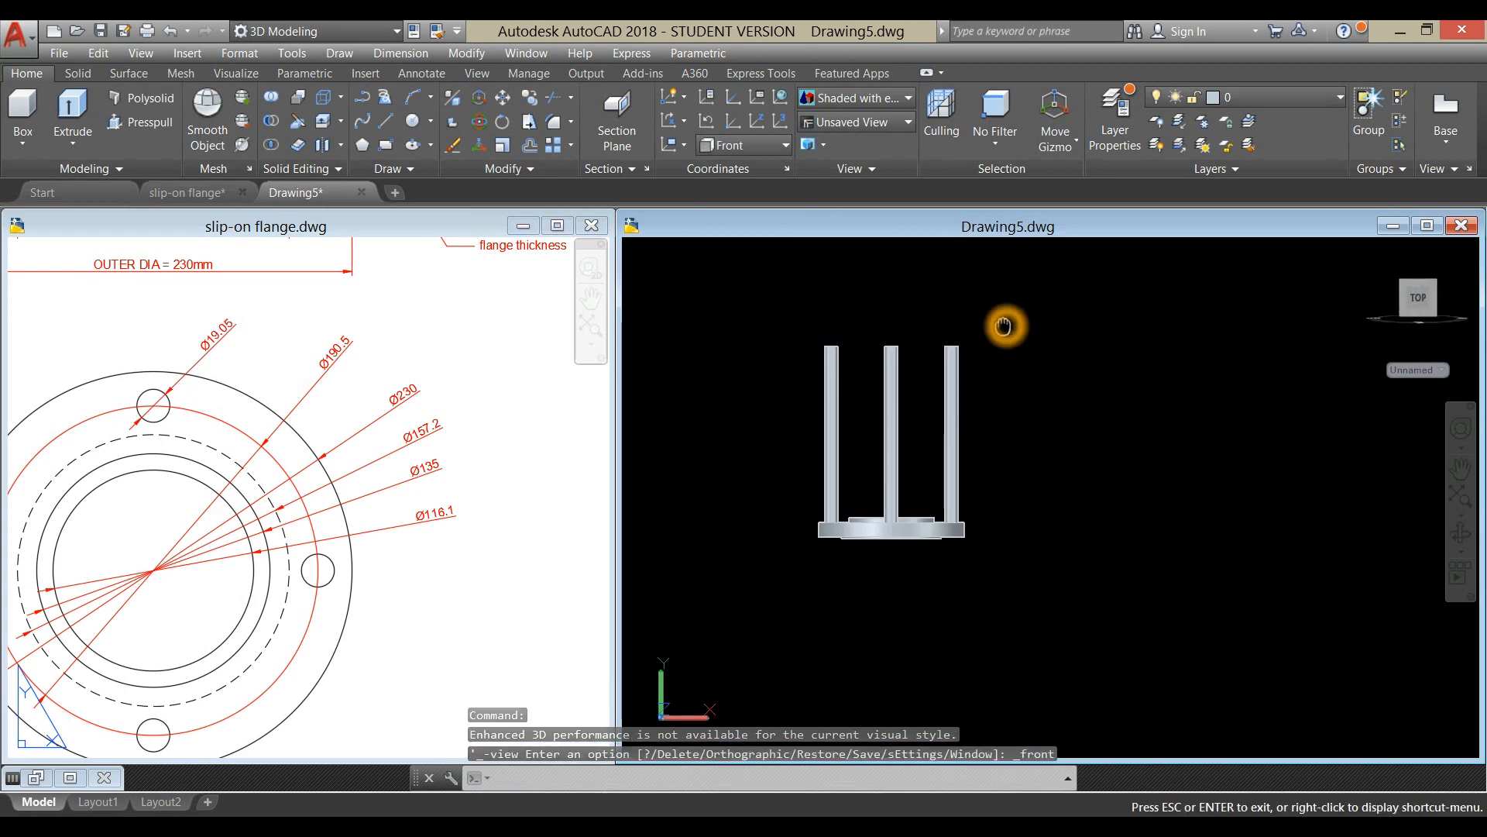
click(1012, 420)
click(806, 336)
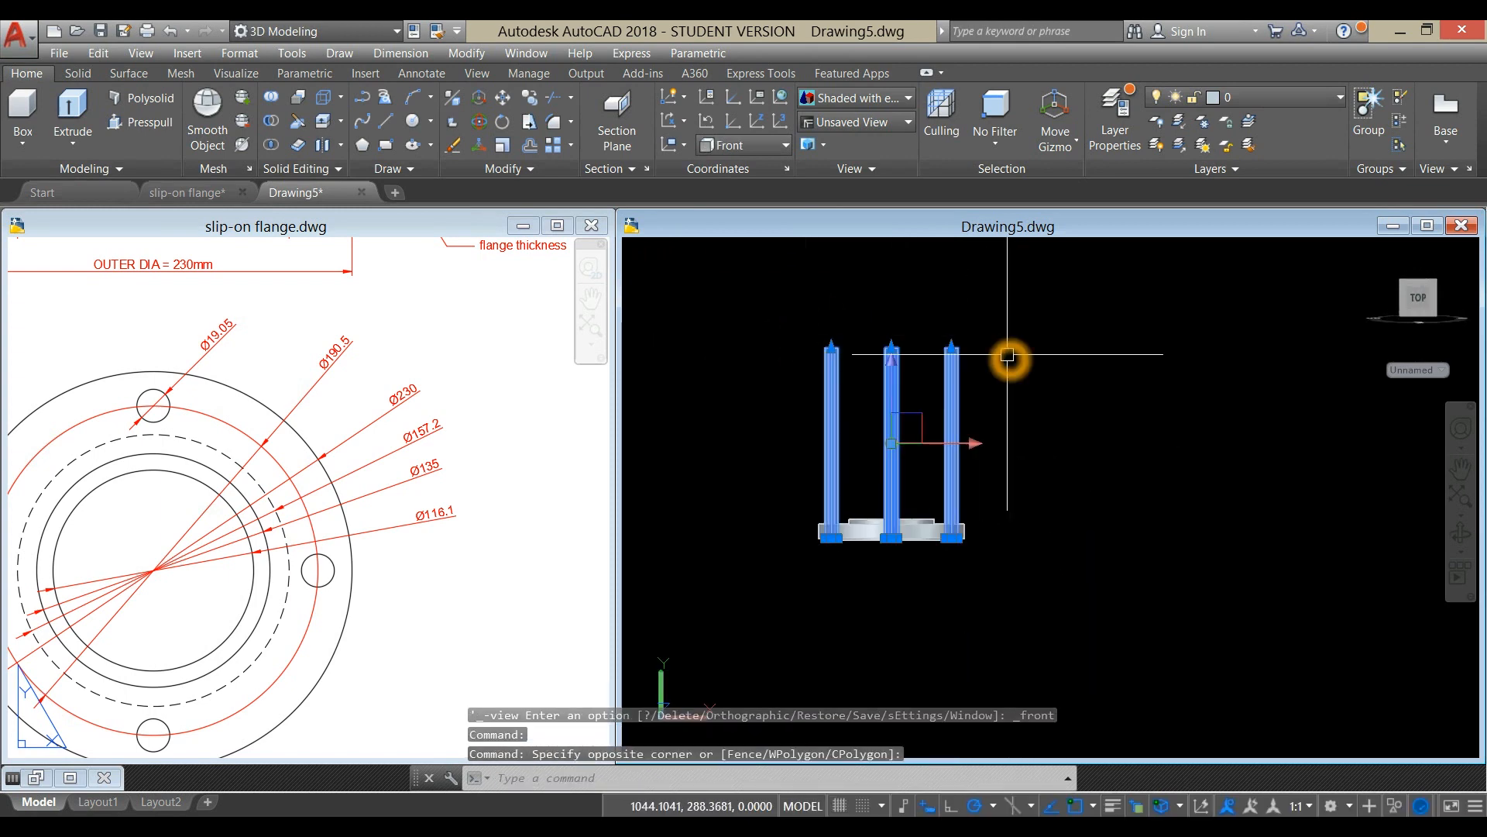
right_click(1010, 306)
click(1049, 432)
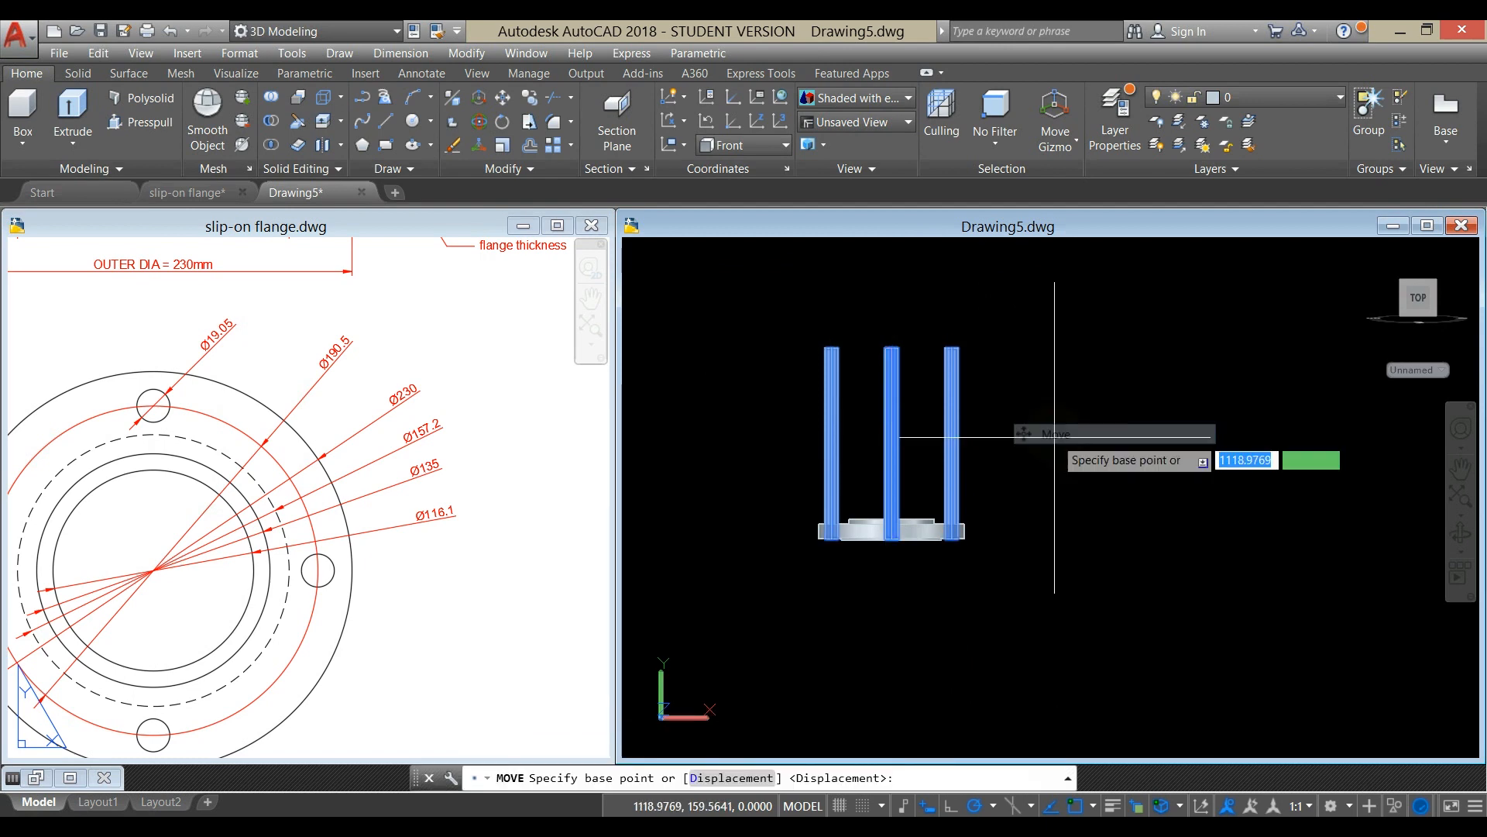
click(1056, 432)
click(1056, 465)
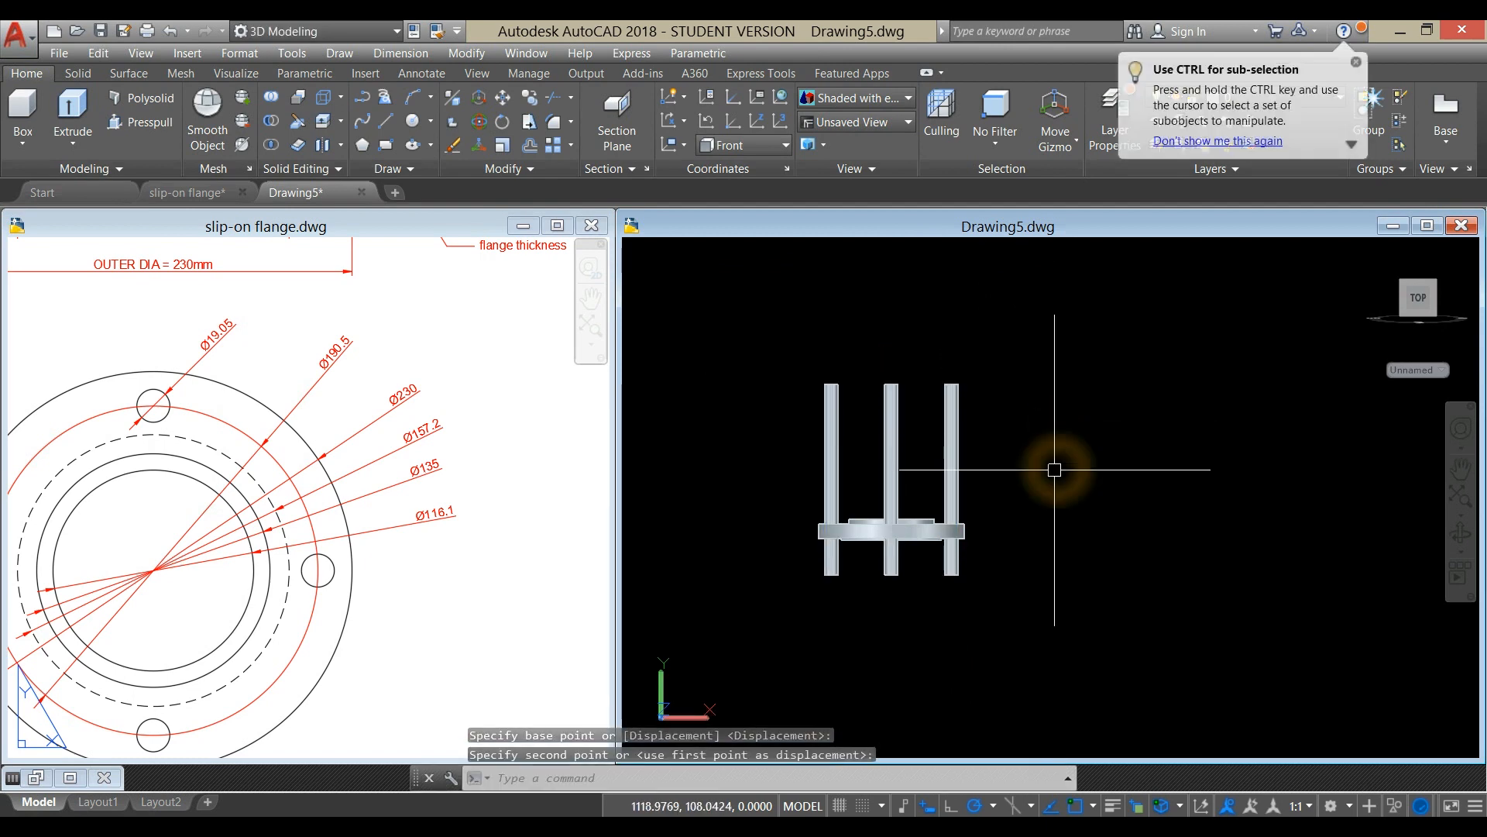
Orbit back to an oblique view and examine how the four cylinders pass through the flange
scroll(1029, 463, up, 3)
mouse_move(1029, 463)
shift+middle_down()
mouse_move(1062, 531)
mouse_move(1029, 462)
shift+middle_up()
scroll(1062, 531, down, 4)
scroll(1033, 508, up, 3)
key(Escape)
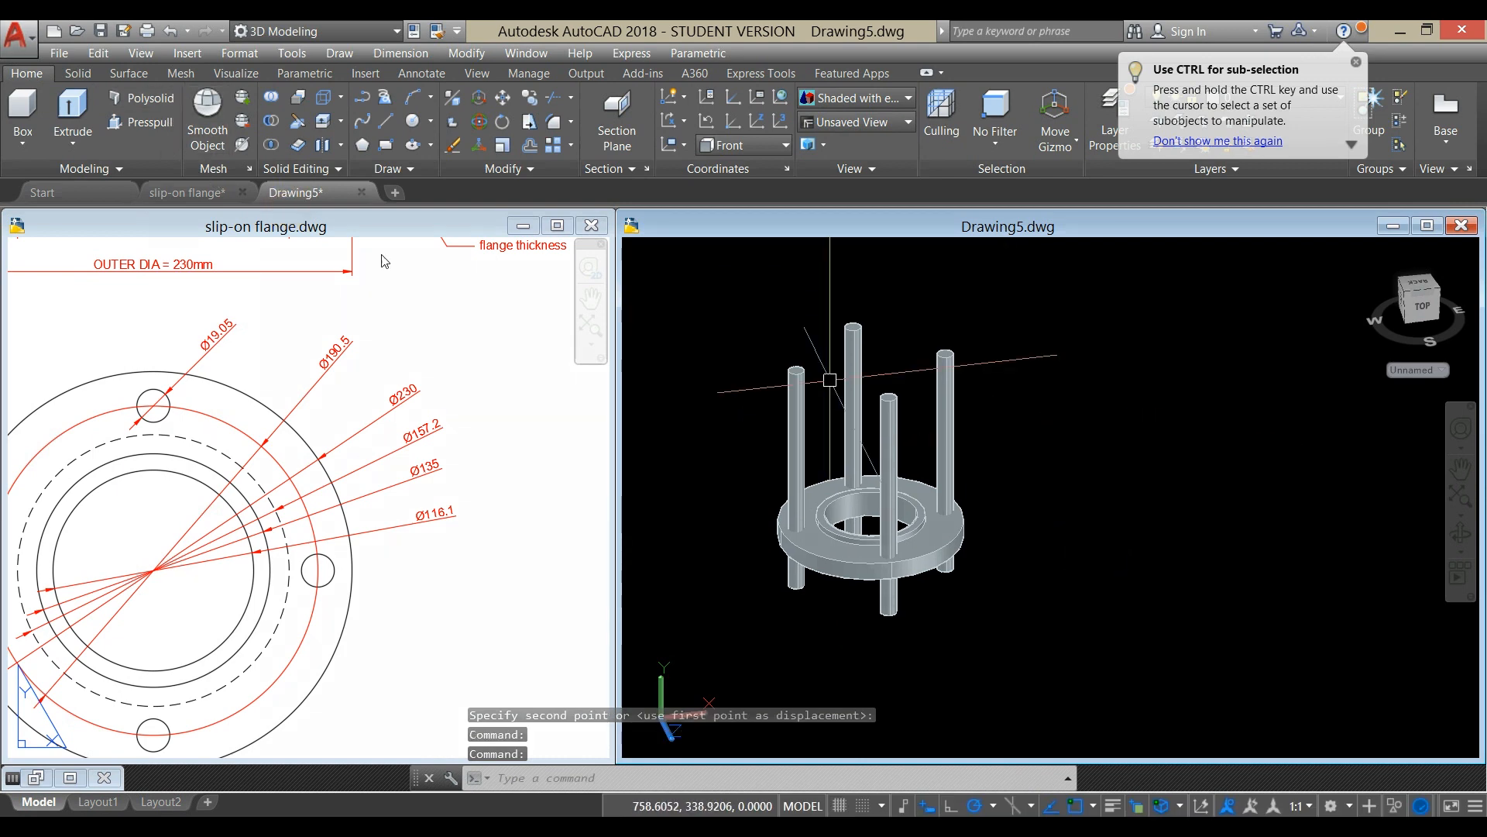
scroll(870, 630, up, 2)
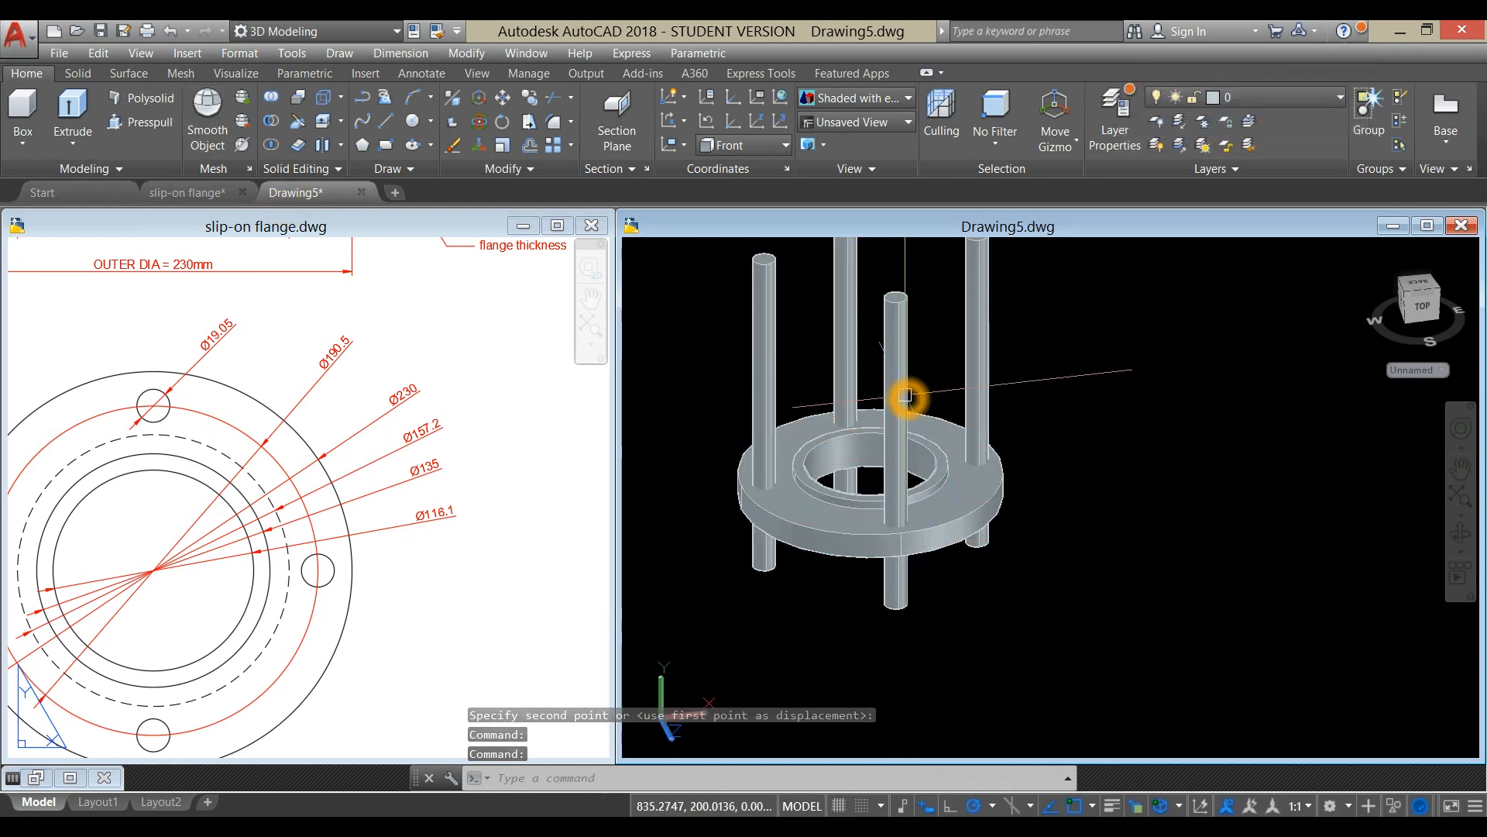
click(800, 522)
click(430, 276)
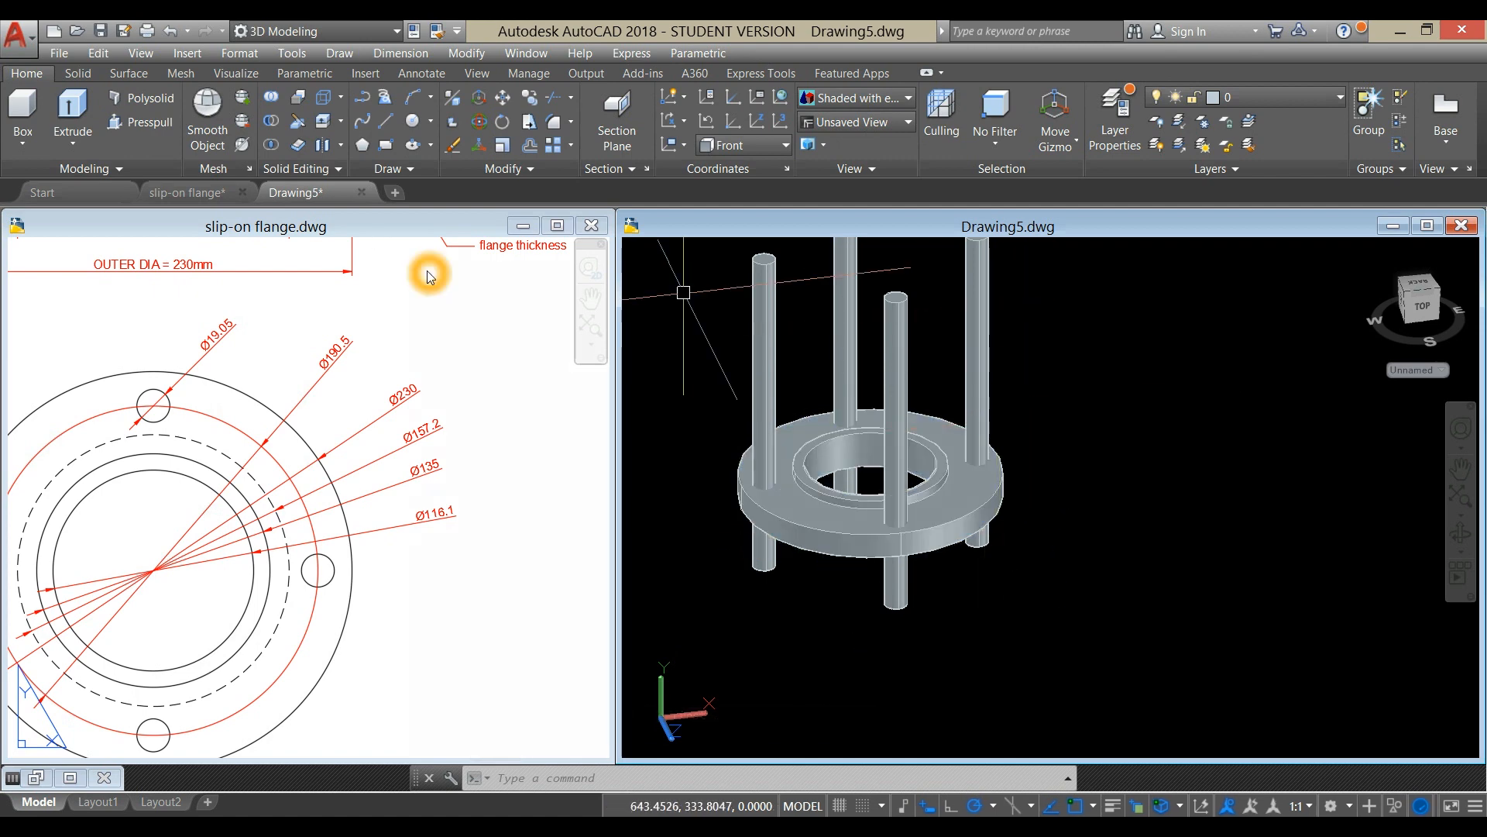
Subtract the four cylinders from the flange solid to cut the bolt holes
click(277, 128)
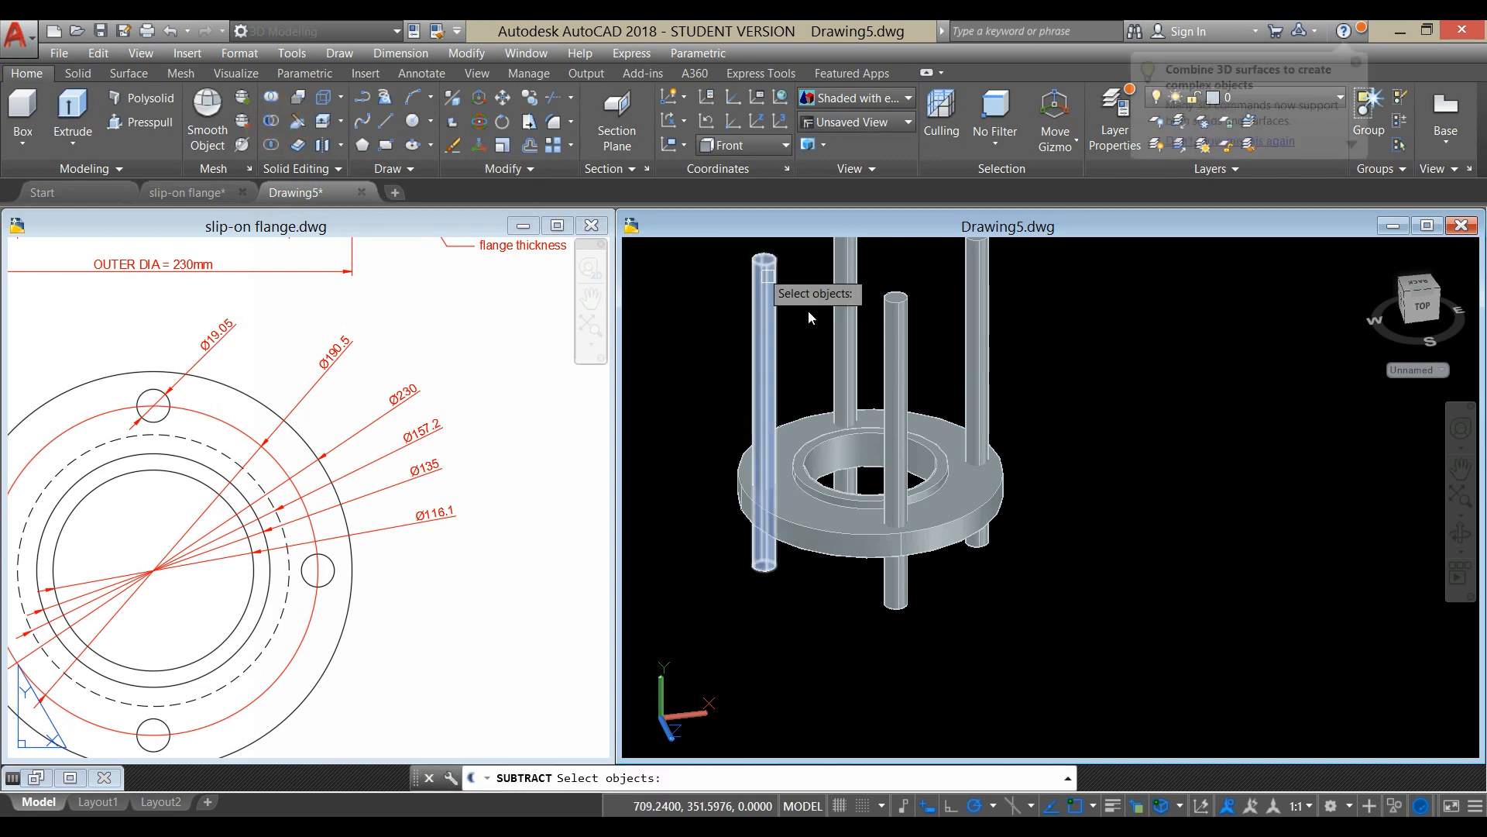
click(952, 456)
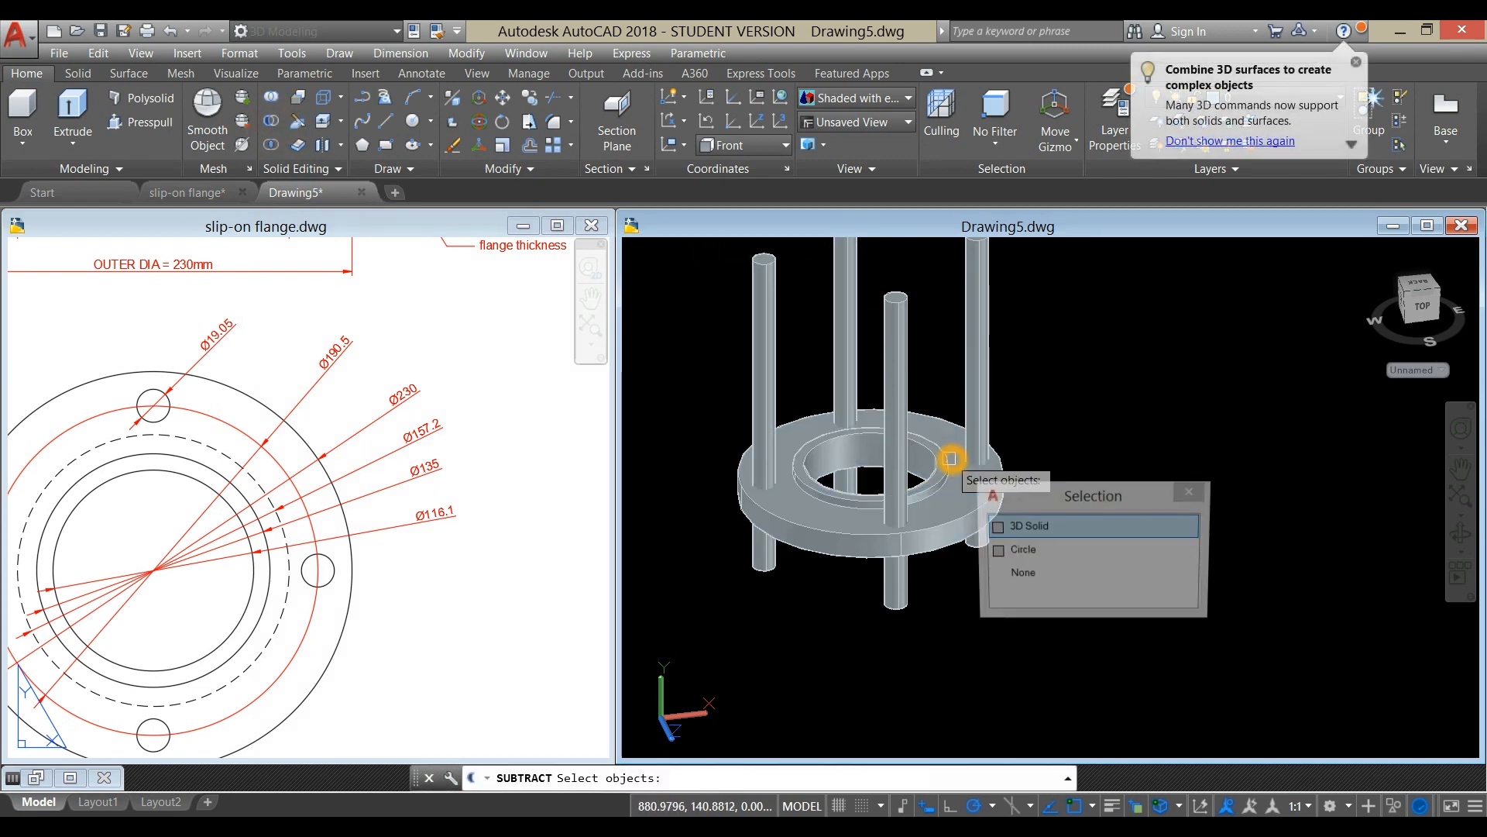
right_click(1016, 375)
right_click(1015, 375)
click(995, 386)
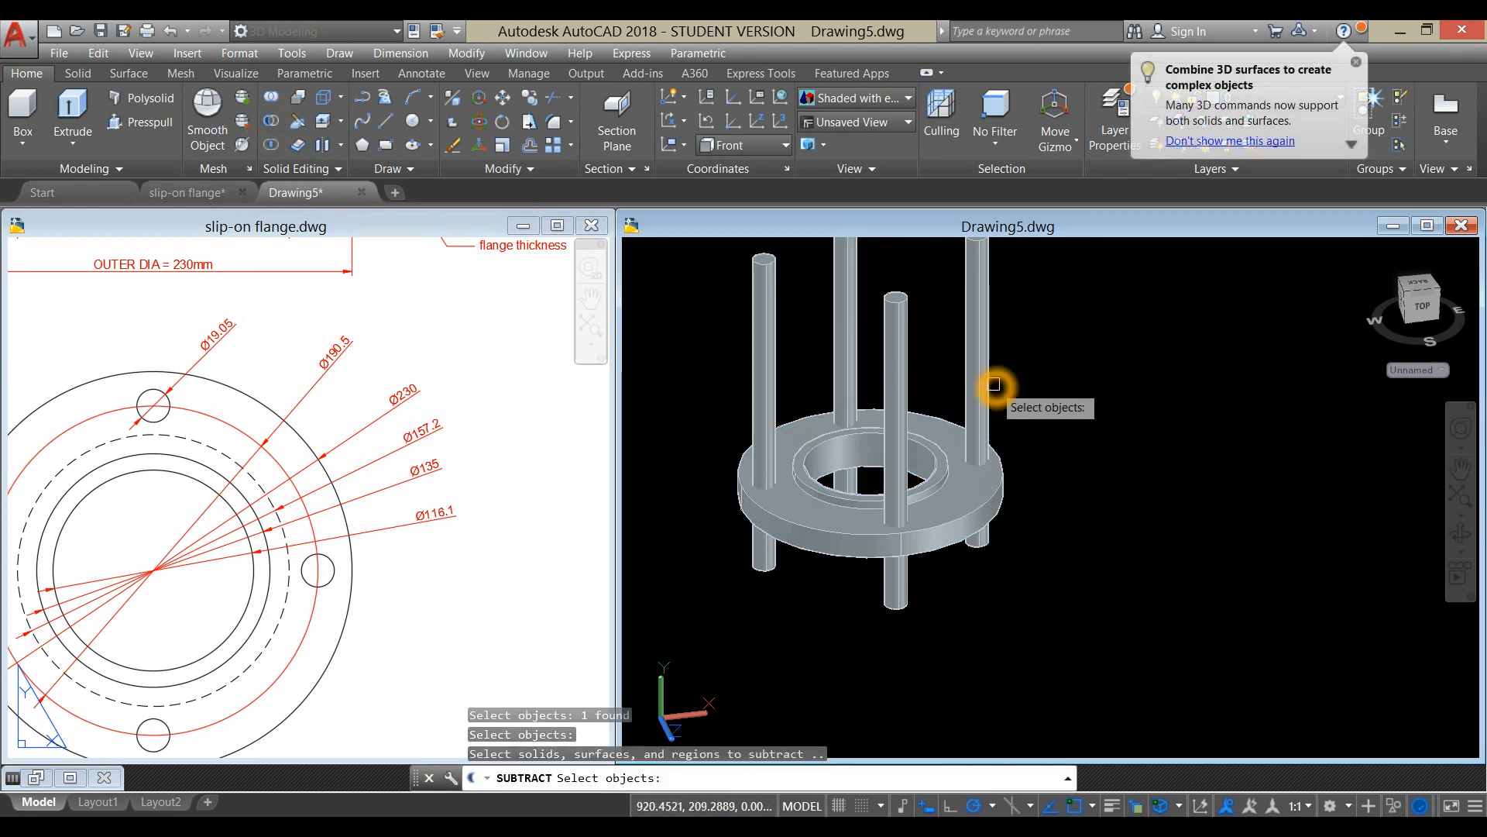
click(896, 364)
click(846, 333)
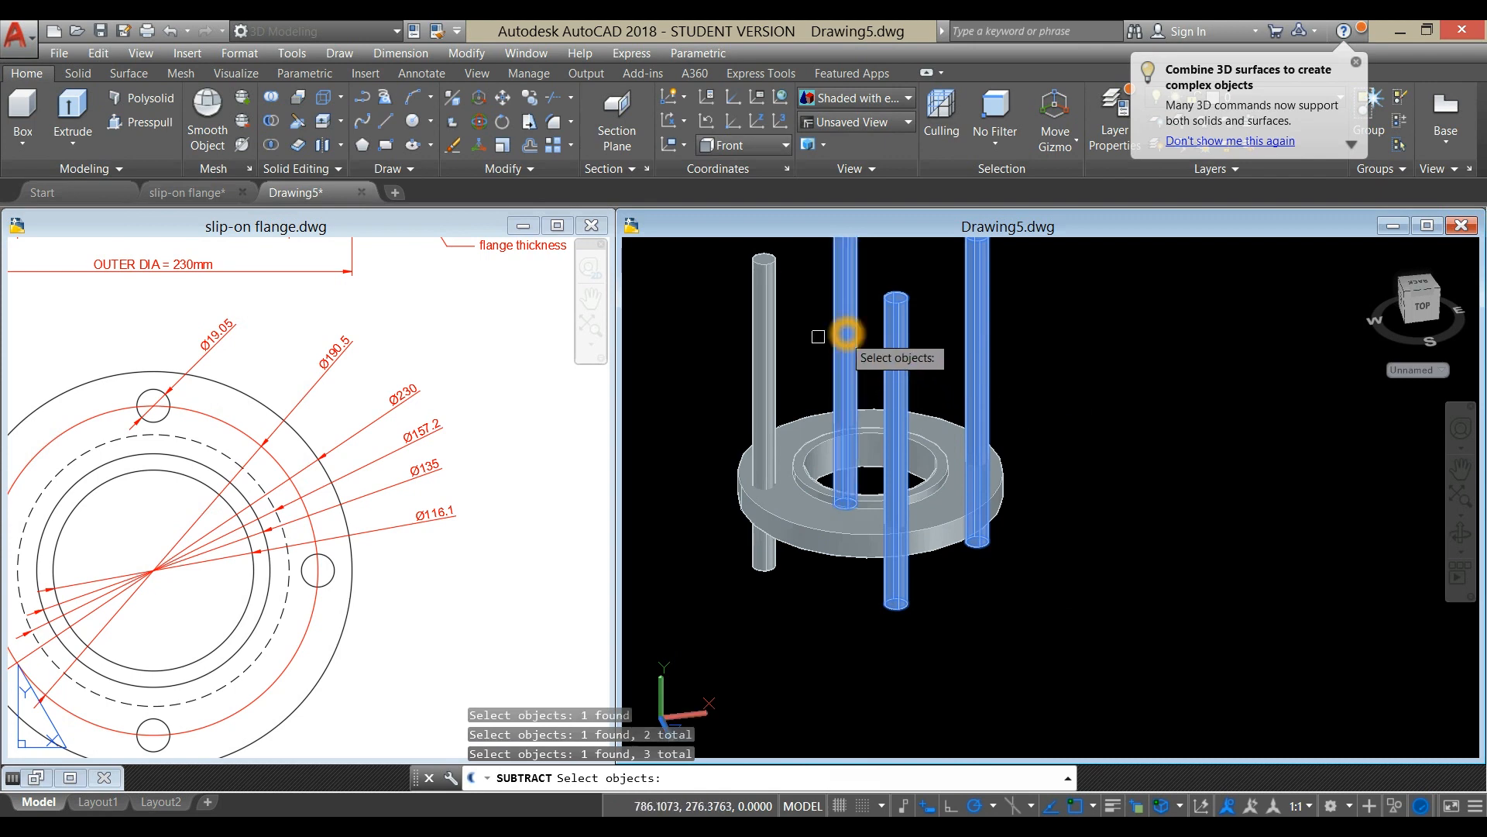
click(768, 343)
right_click(1030, 332)
Move the finished flange sideways, clear of the leftover bolt-circle construction geometry
shift+middle_drag(1023, 341, 1062, 543)
middle_drag(959, 458, 1123, 453)
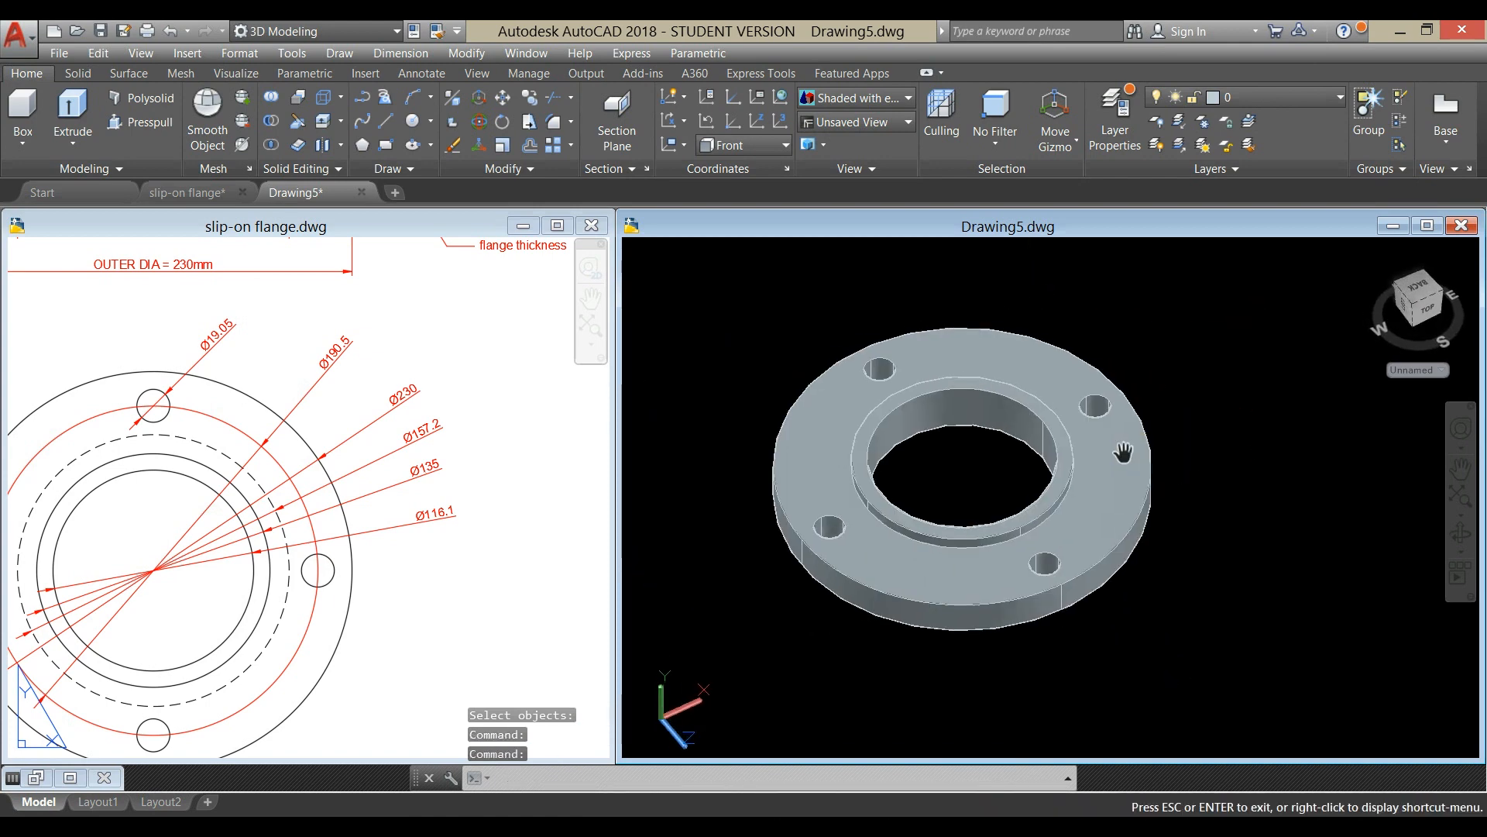
middle_drag(1022, 437, 983, 429)
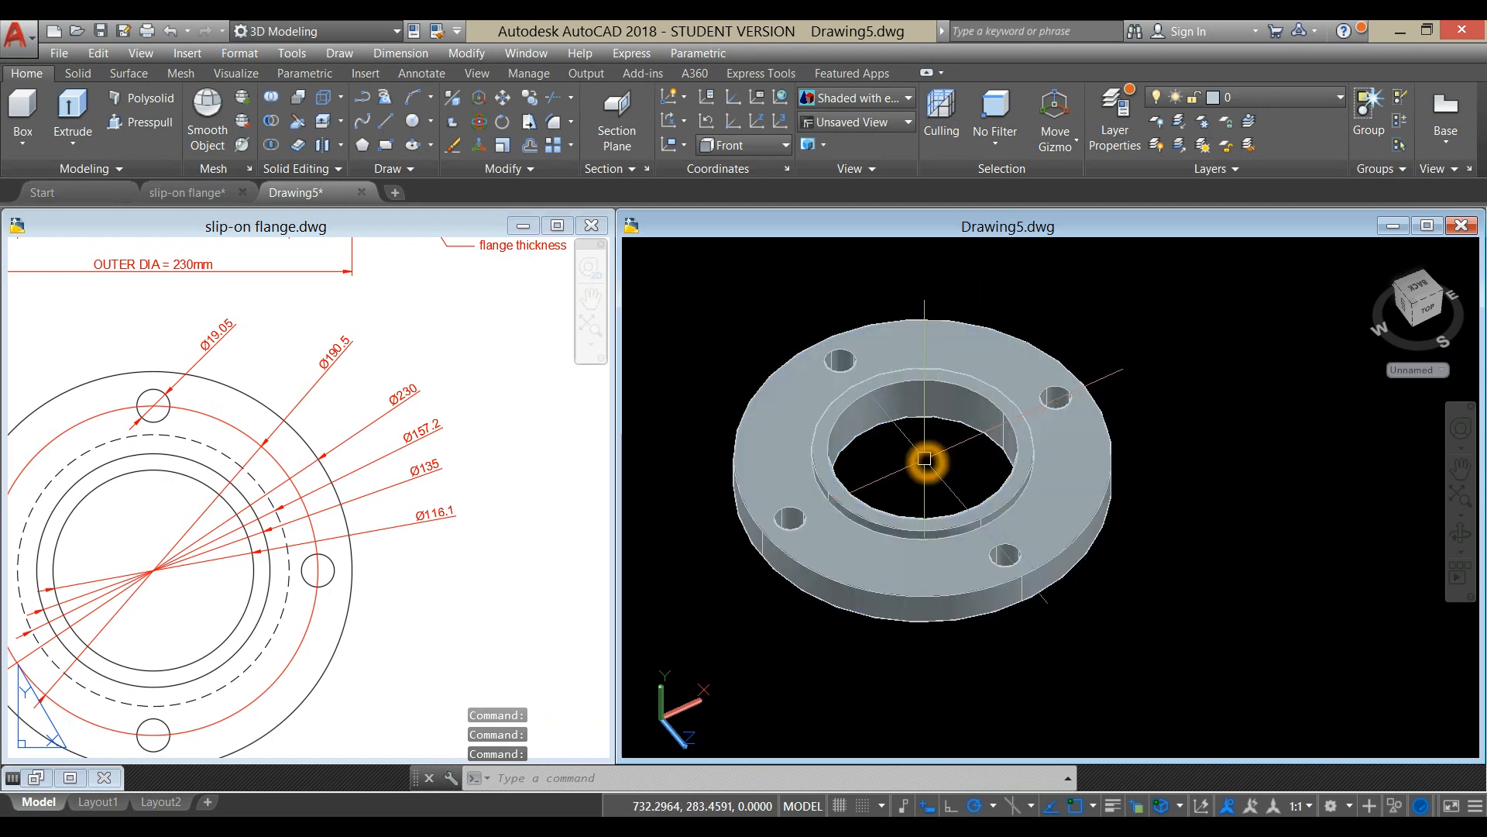
middle_drag(935, 453, 890, 432)
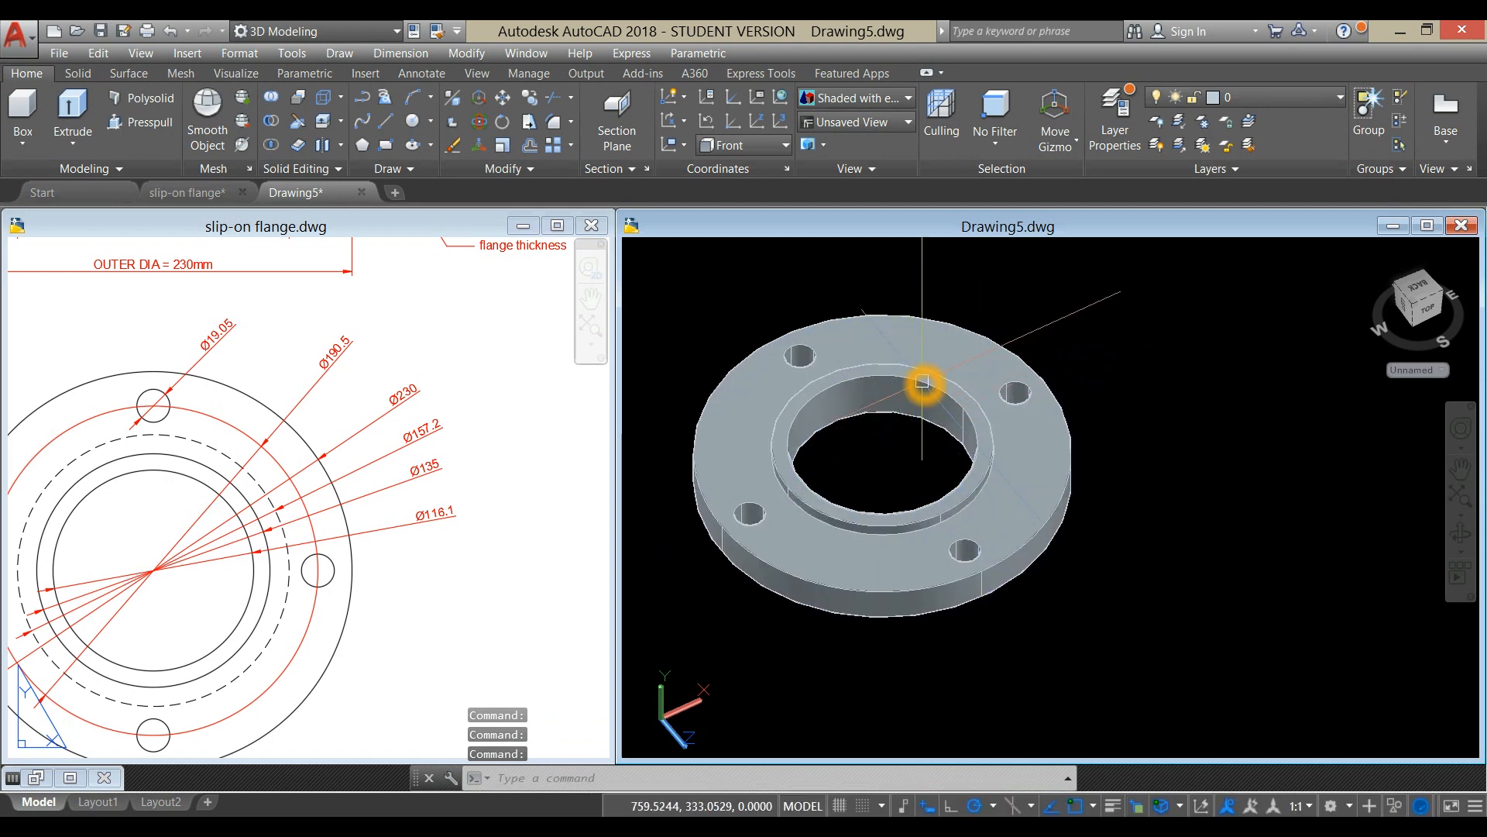
click(926, 378)
right_click(1035, 324)
click(1129, 441)
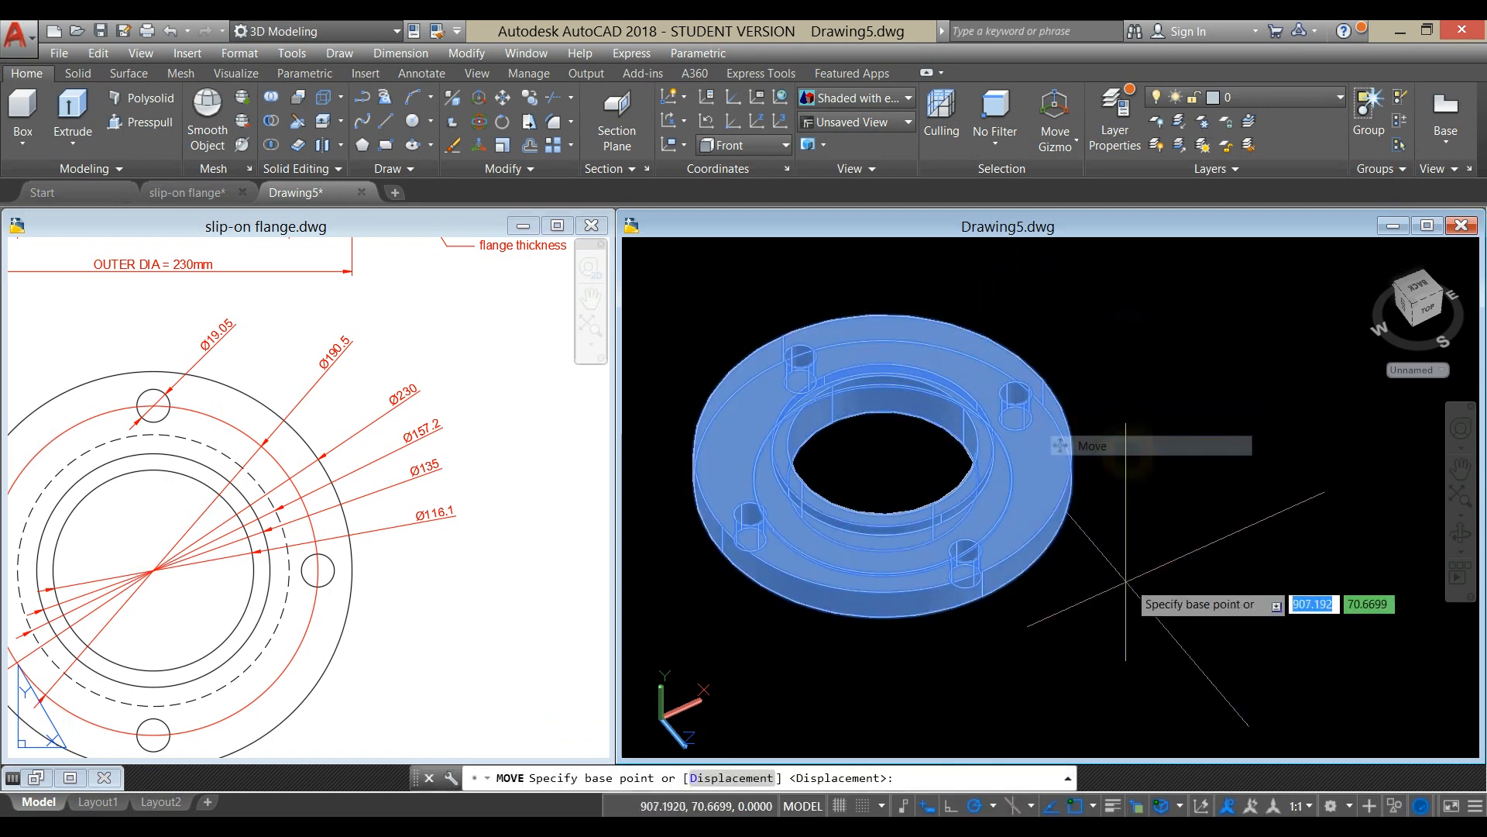
click(1120, 600)
click(1432, 536)
Erase the leftover bolt-circle construction circle beside the flange
click(1005, 555)
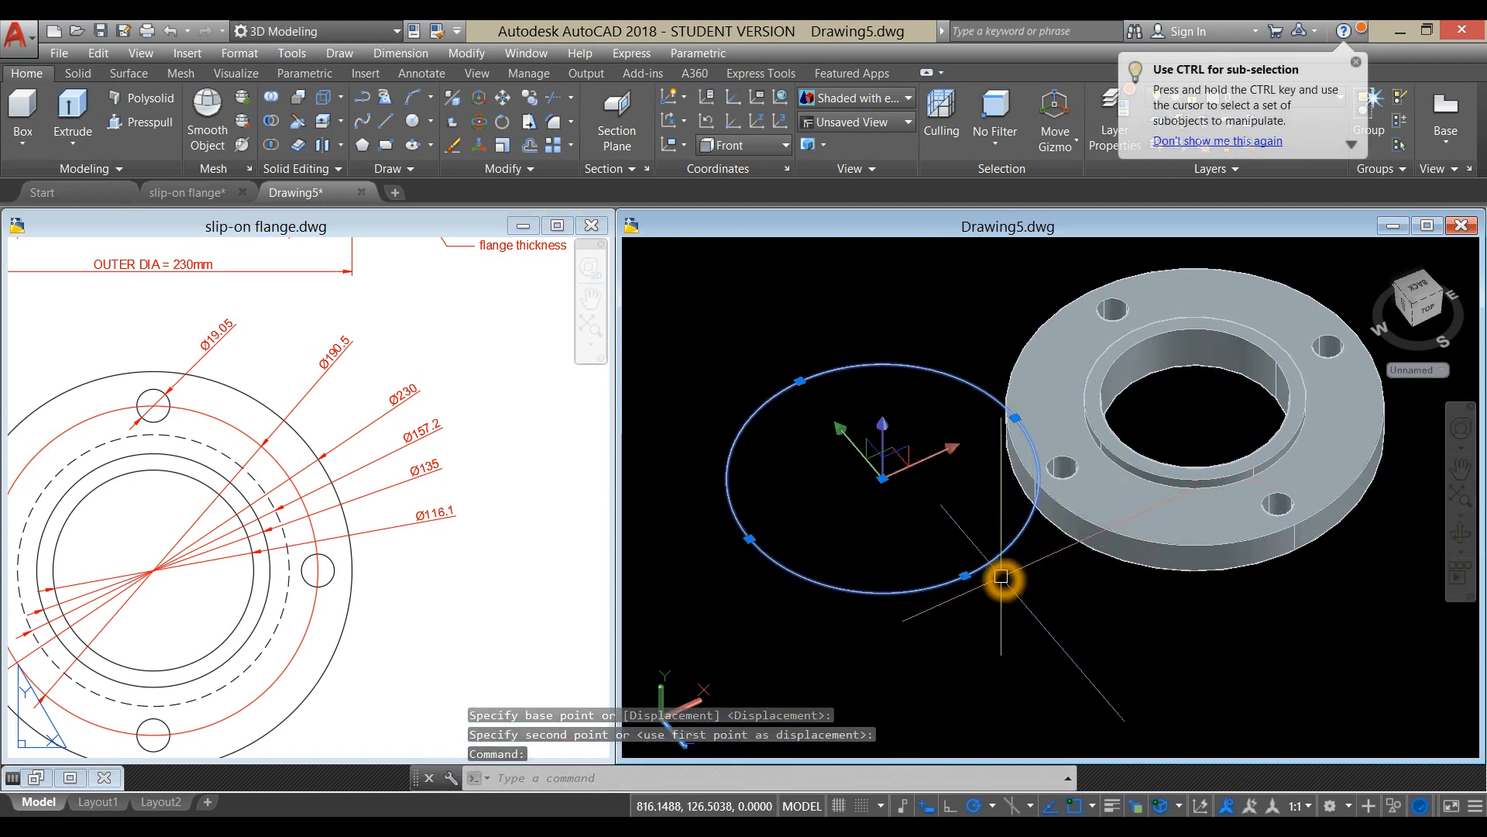
key(Delete)
scroll(978, 551, down, 2)
middle_drag(977, 551, 818, 497)
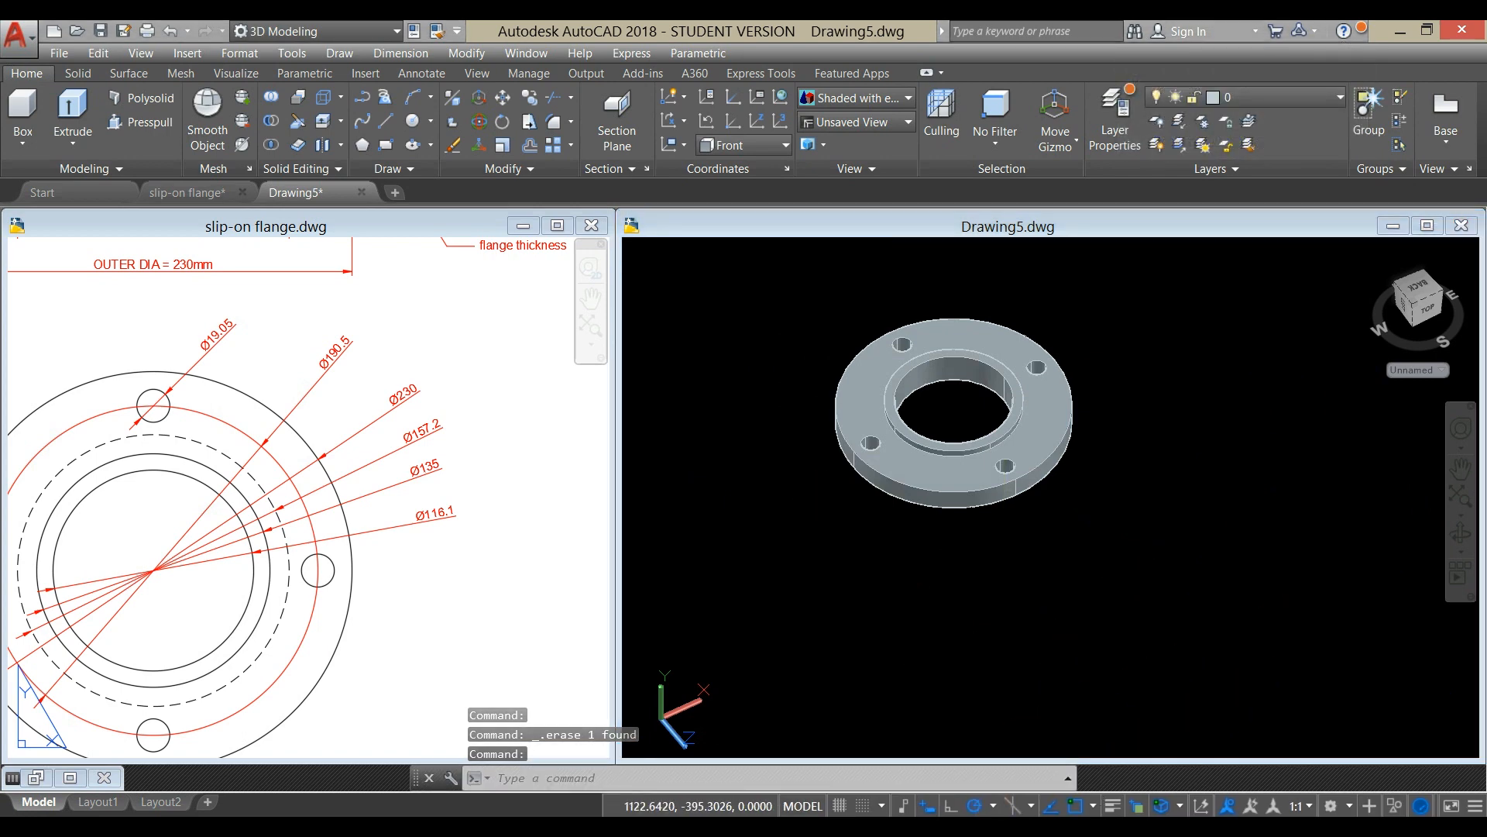
right_click(1114, 831)
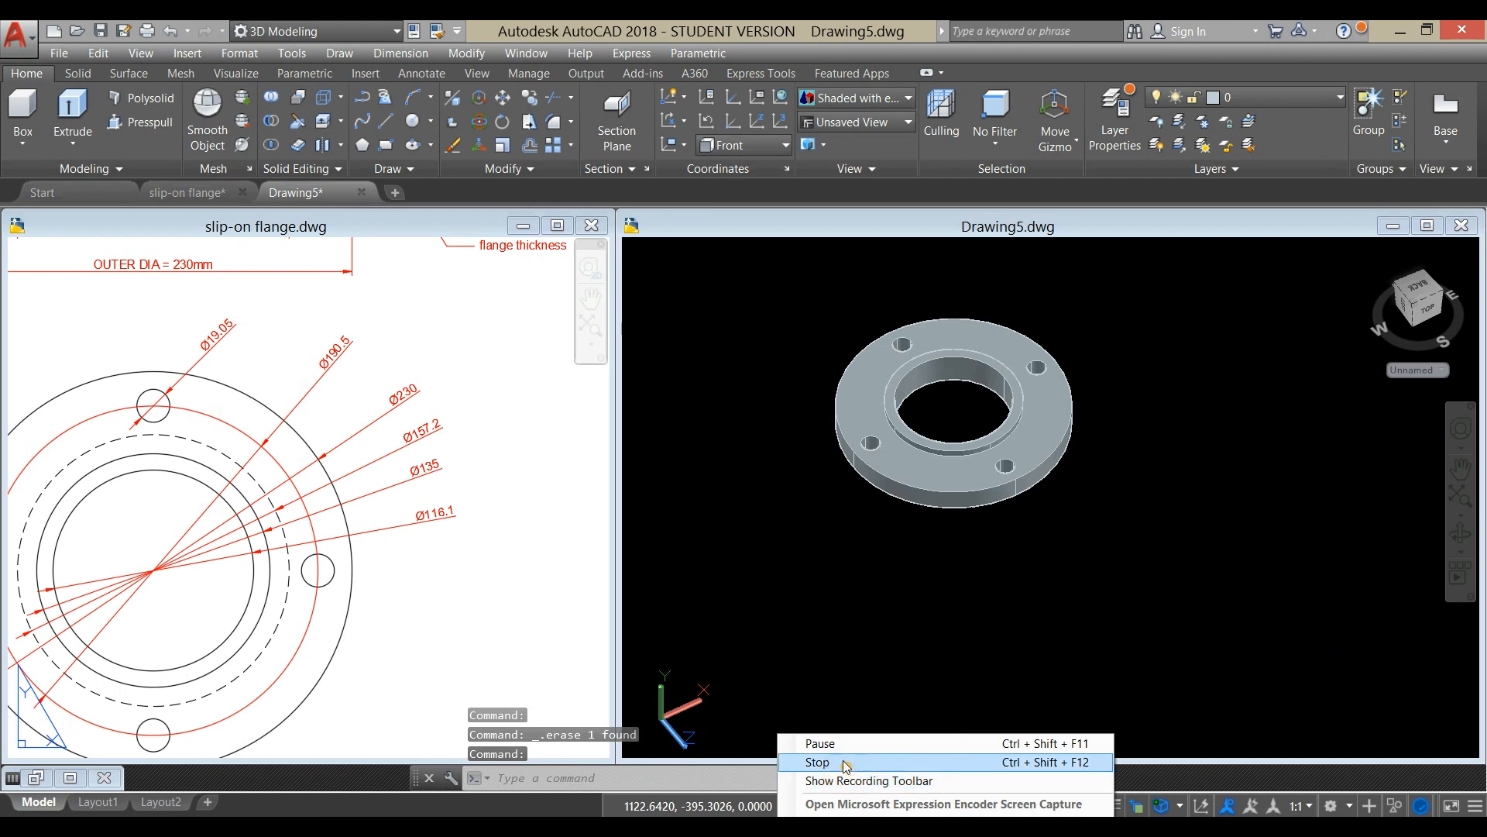
click(817, 763)
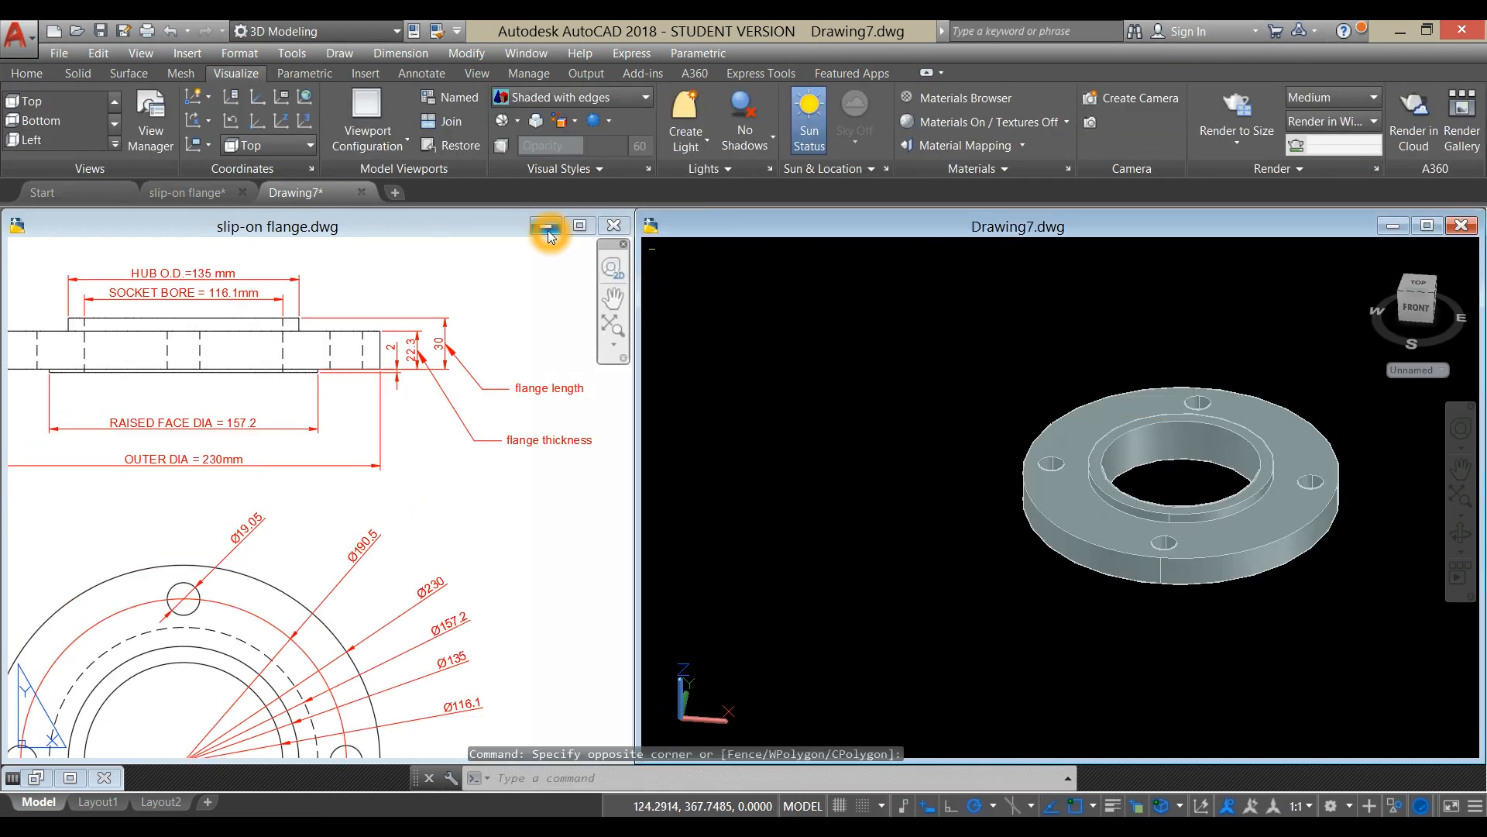
Minimize the slip-on flange.dwg reference drawing and maximize Drawing7.dwg
click(547, 228)
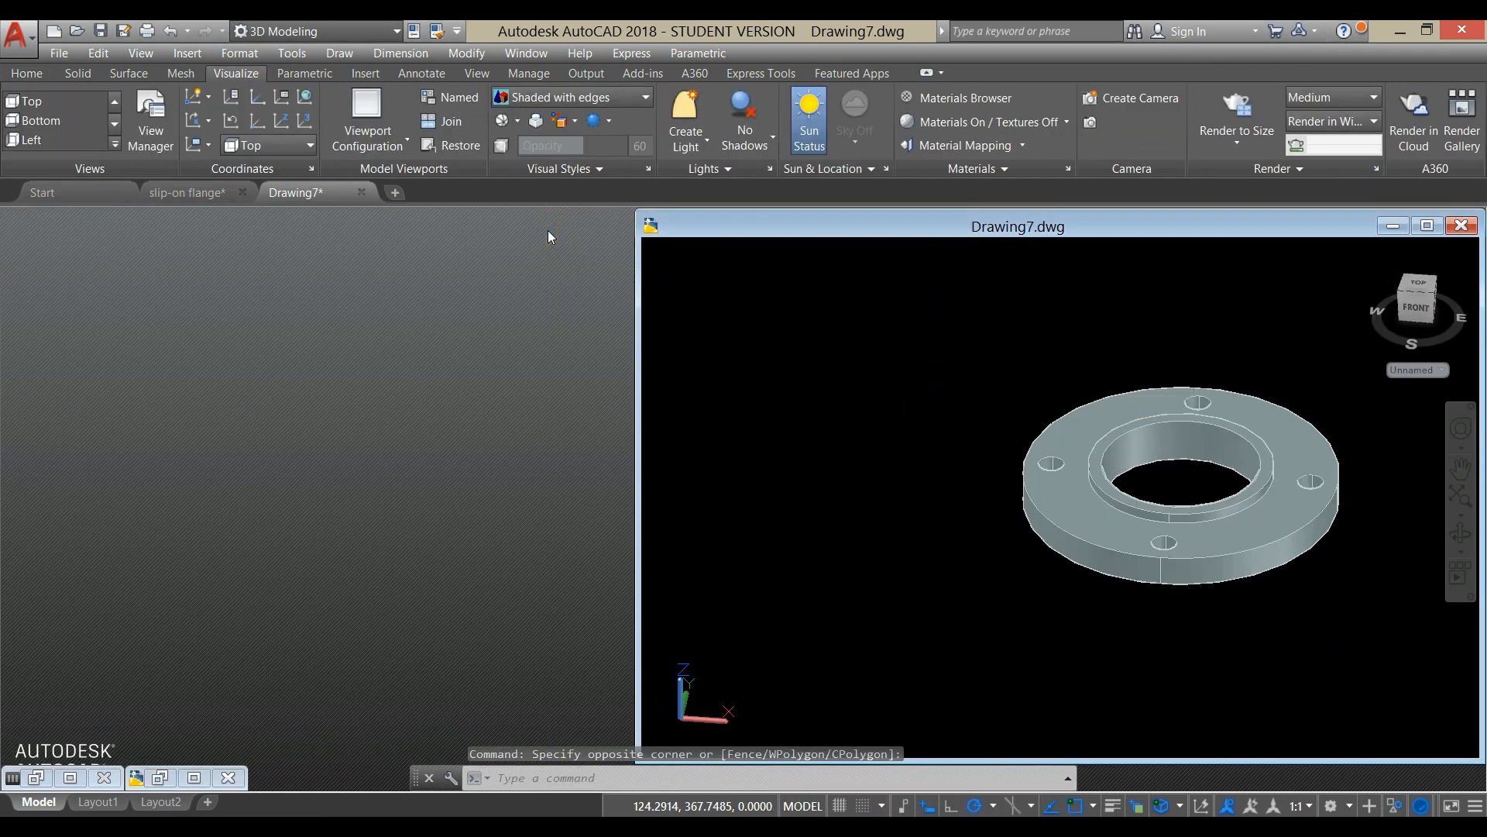
click(1424, 225)
Assign the Flaked Reflective - Beige metallic paint from the Autodesk Library to the flange, and close the Materials Browser
text(MA)
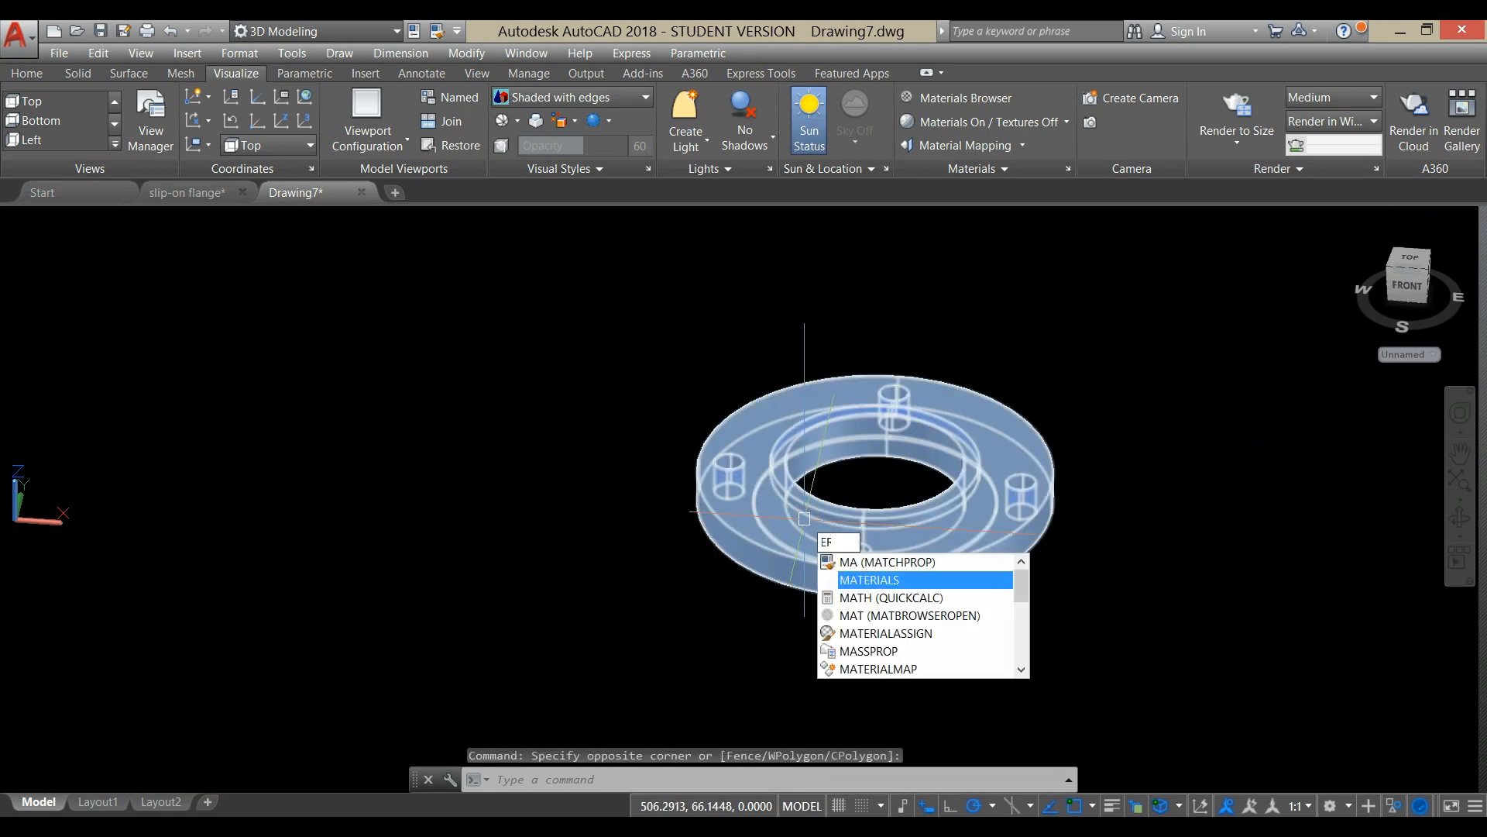
key(Return)
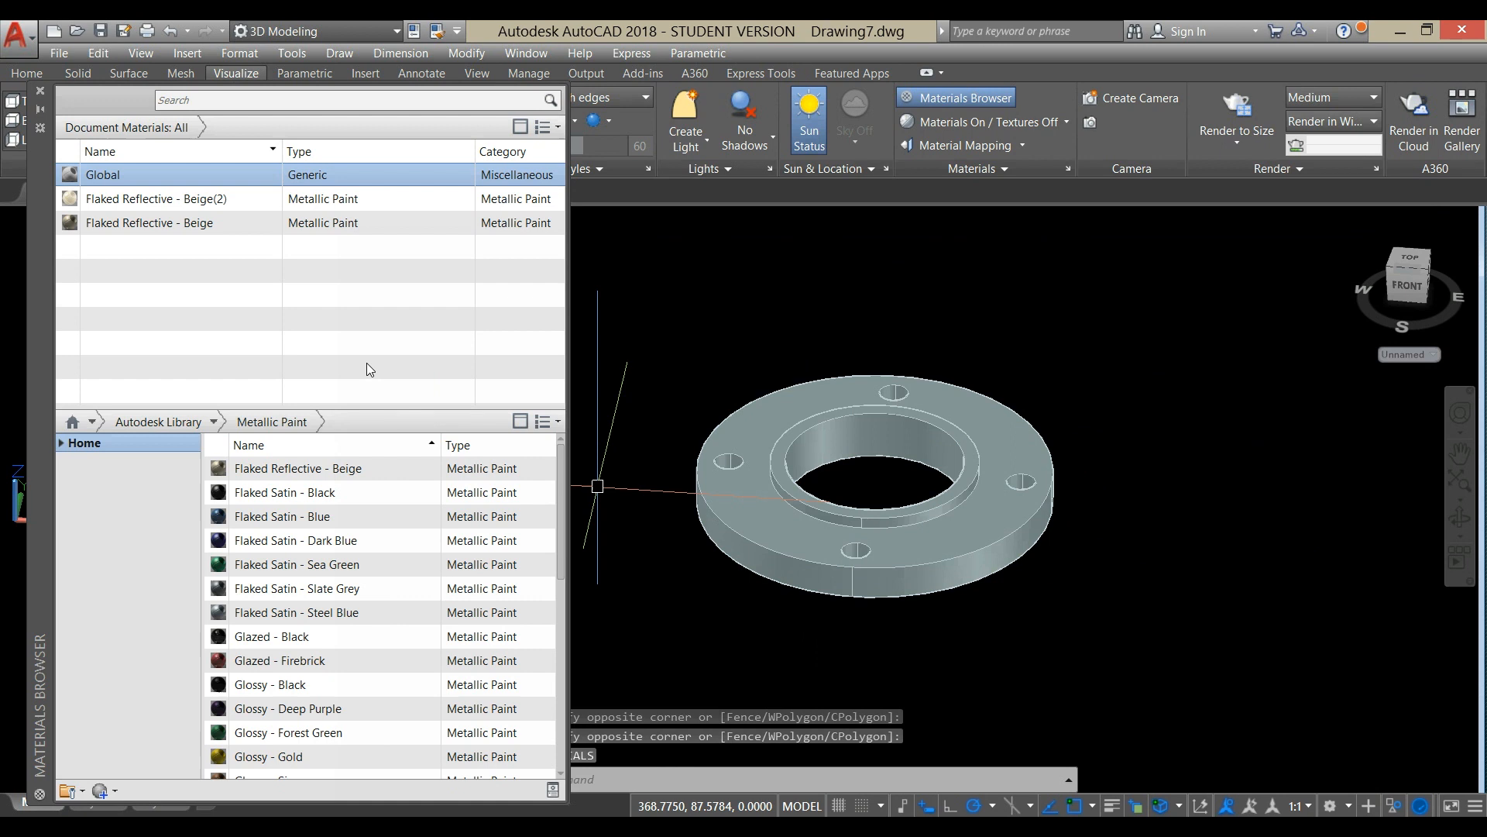
click(215, 423)
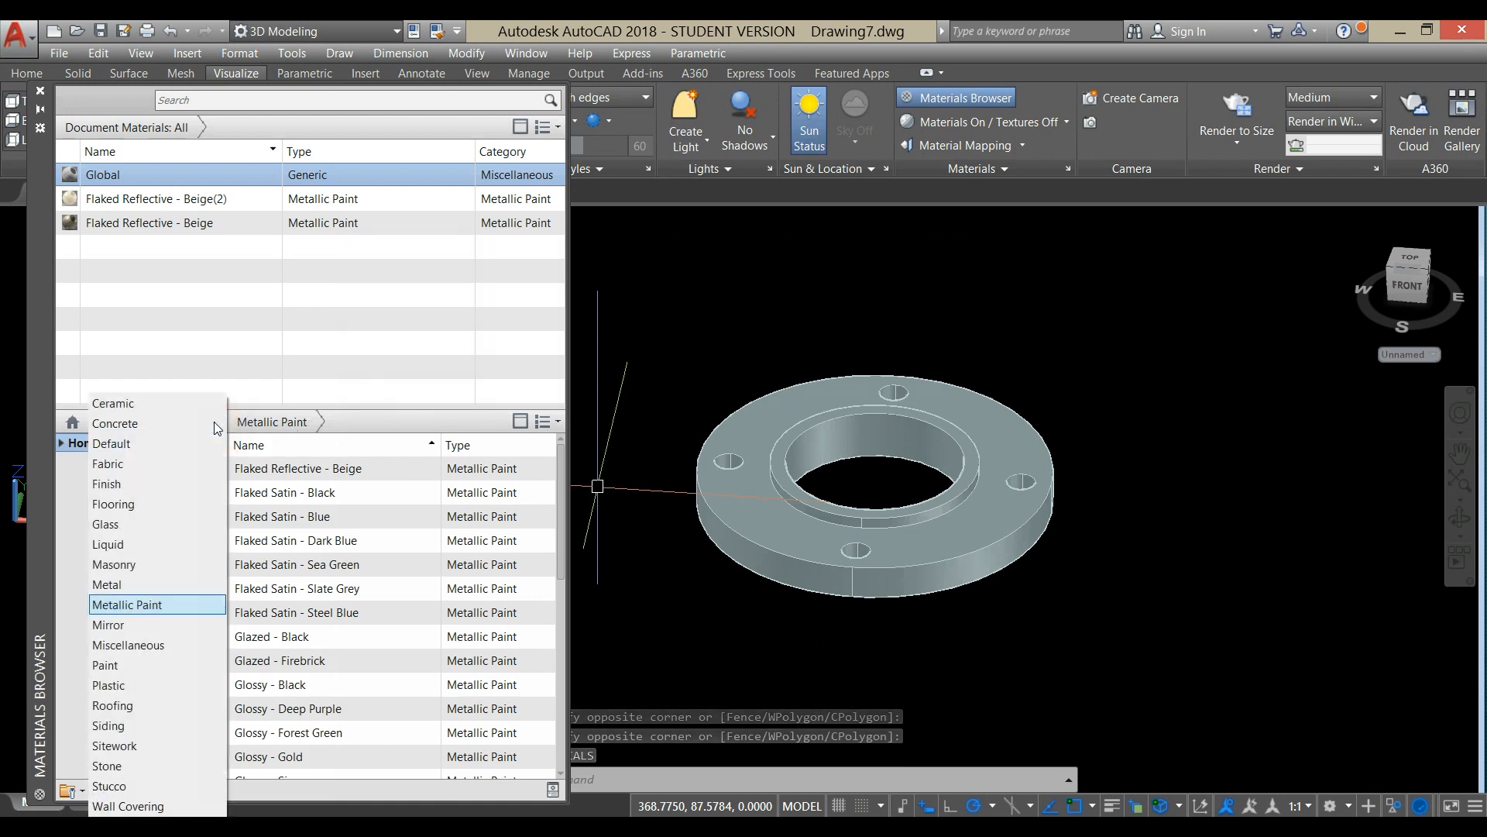
click(264, 387)
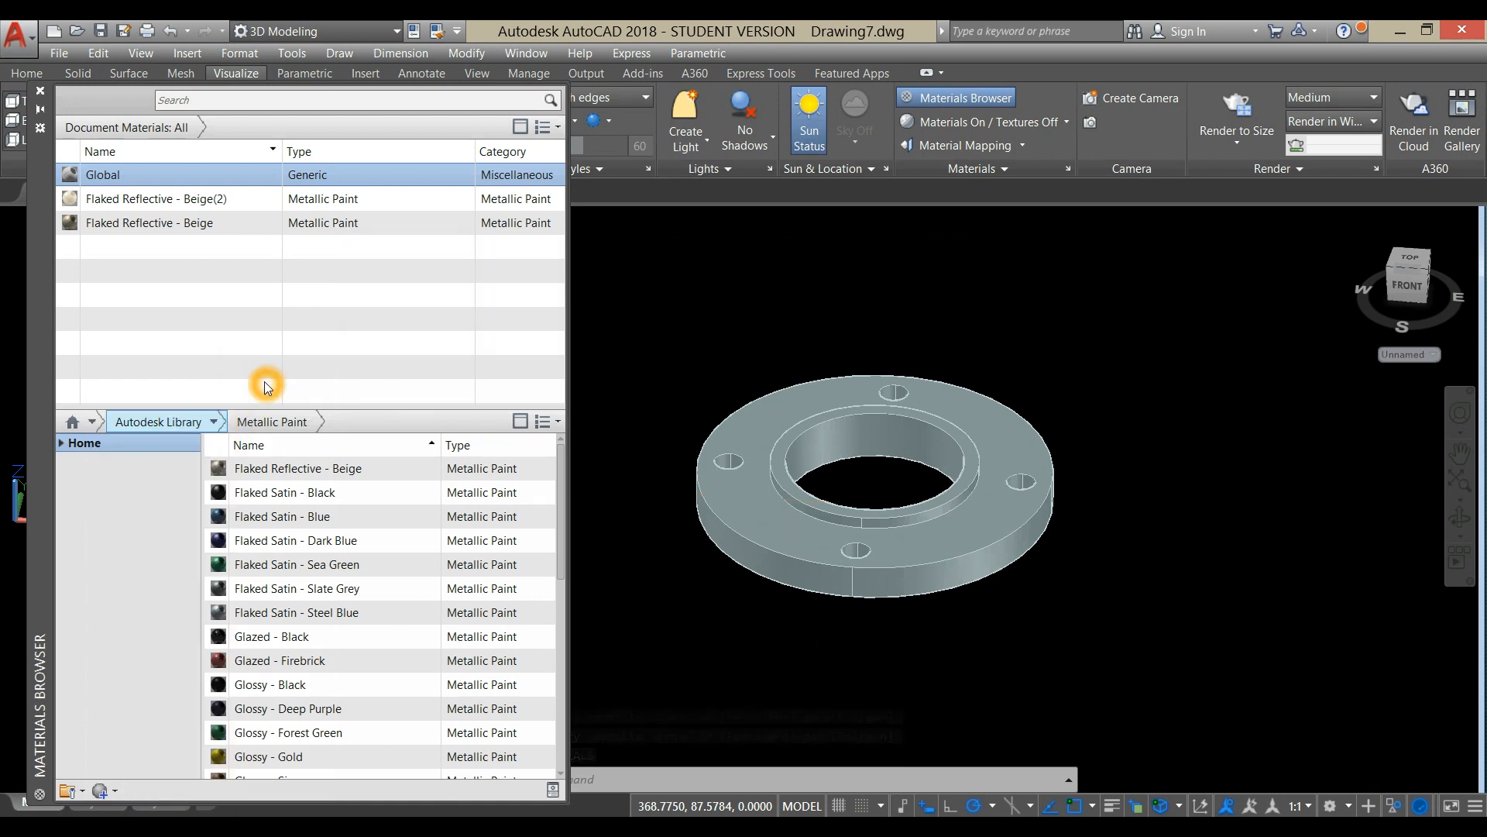
click(216, 425)
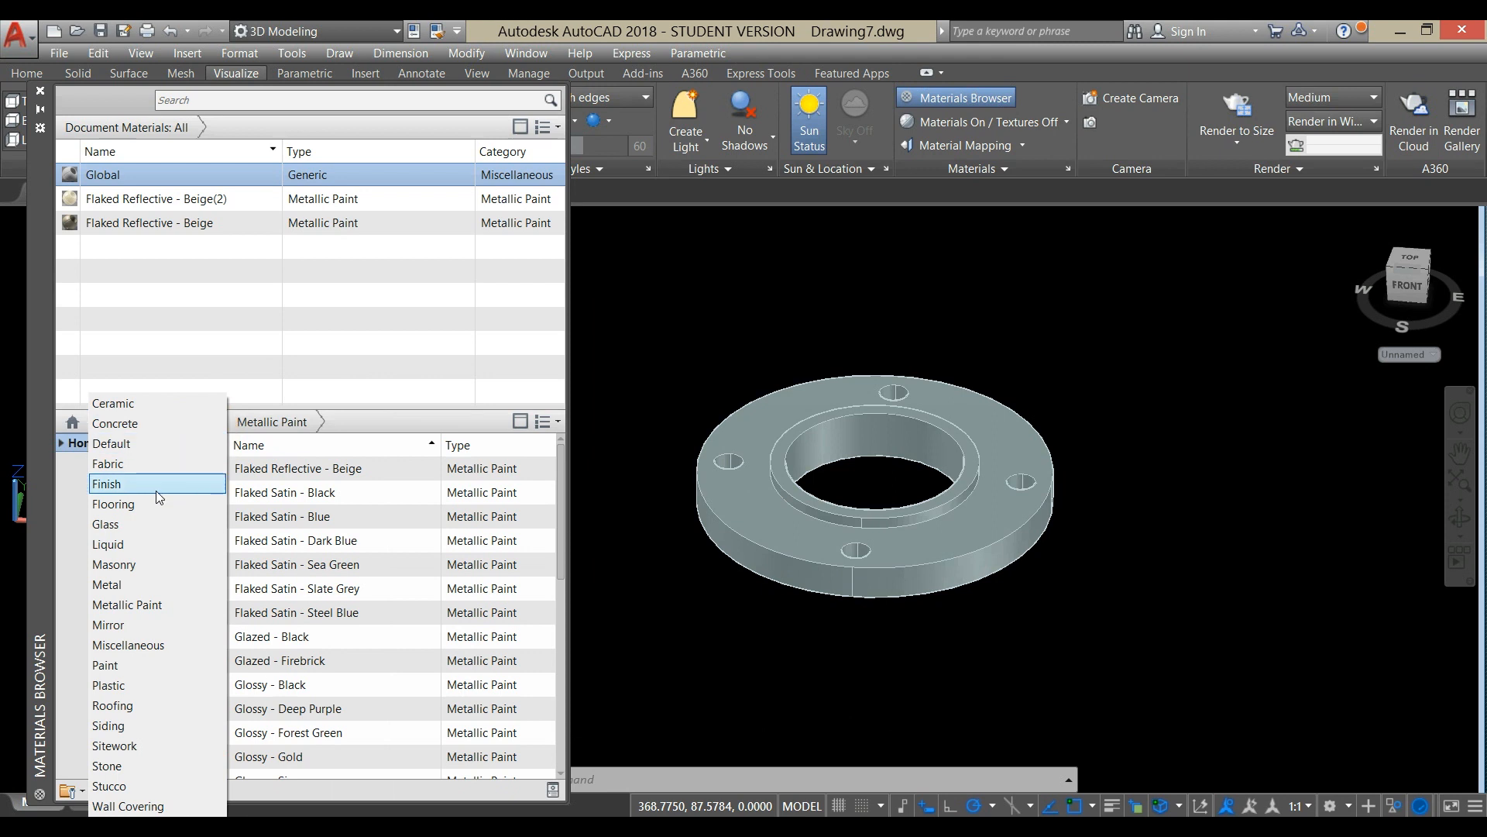
click(127, 601)
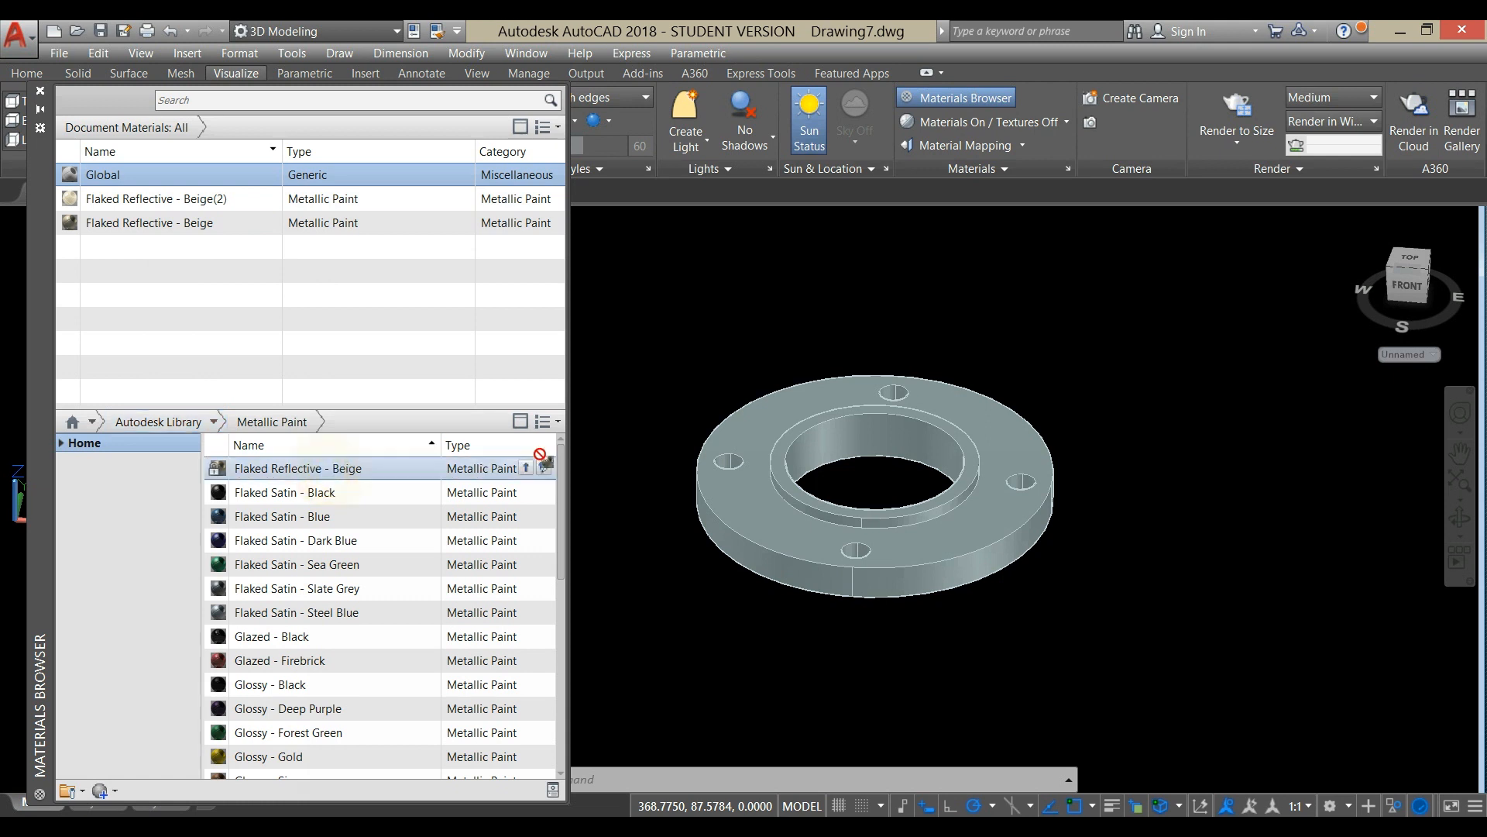
drag(740, 453, 740, 454)
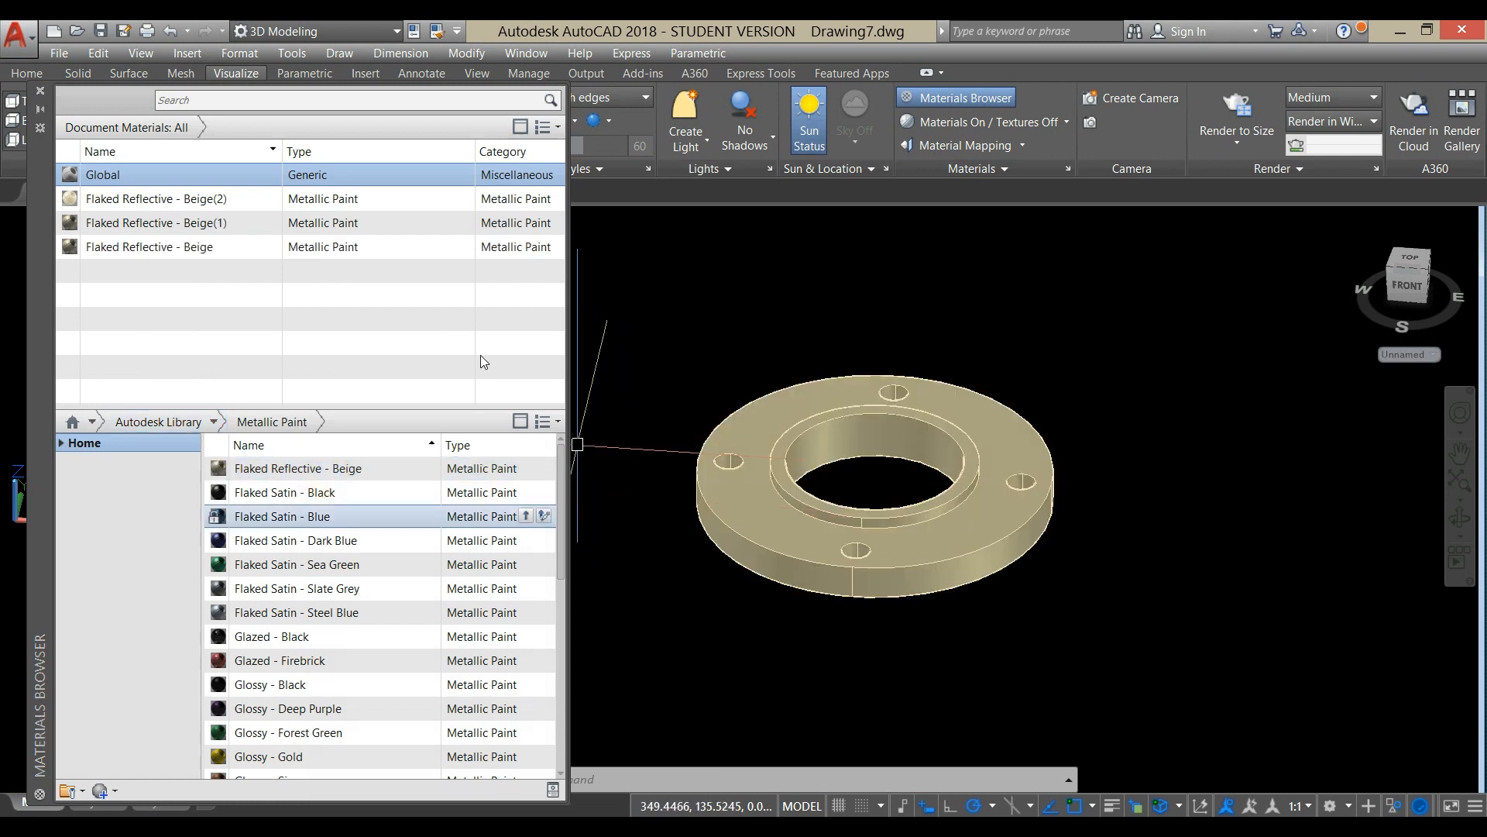
click(41, 93)
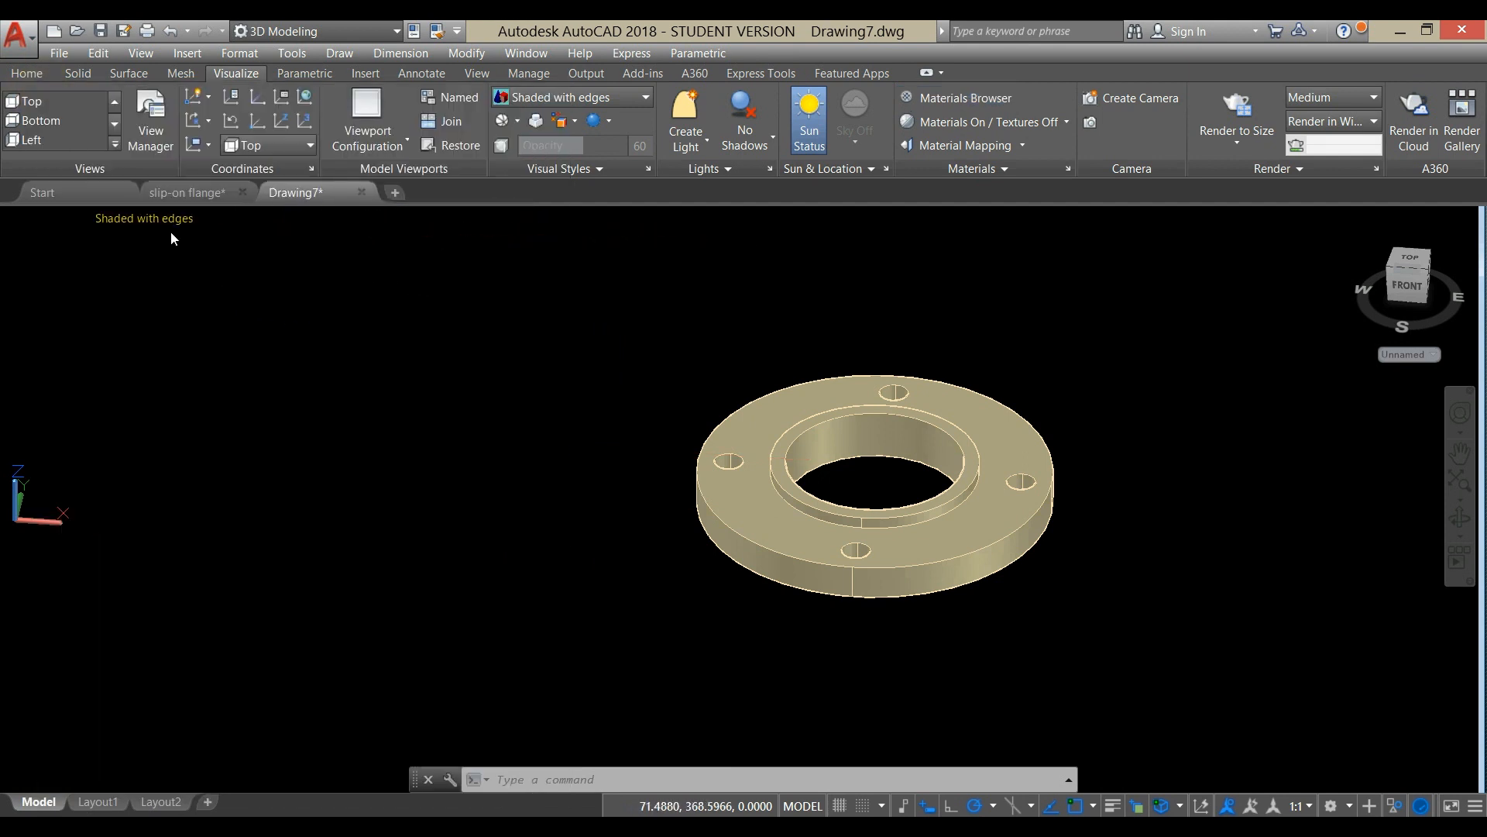
Set the visual style to Realistic and turn the sun light off
click(121, 219)
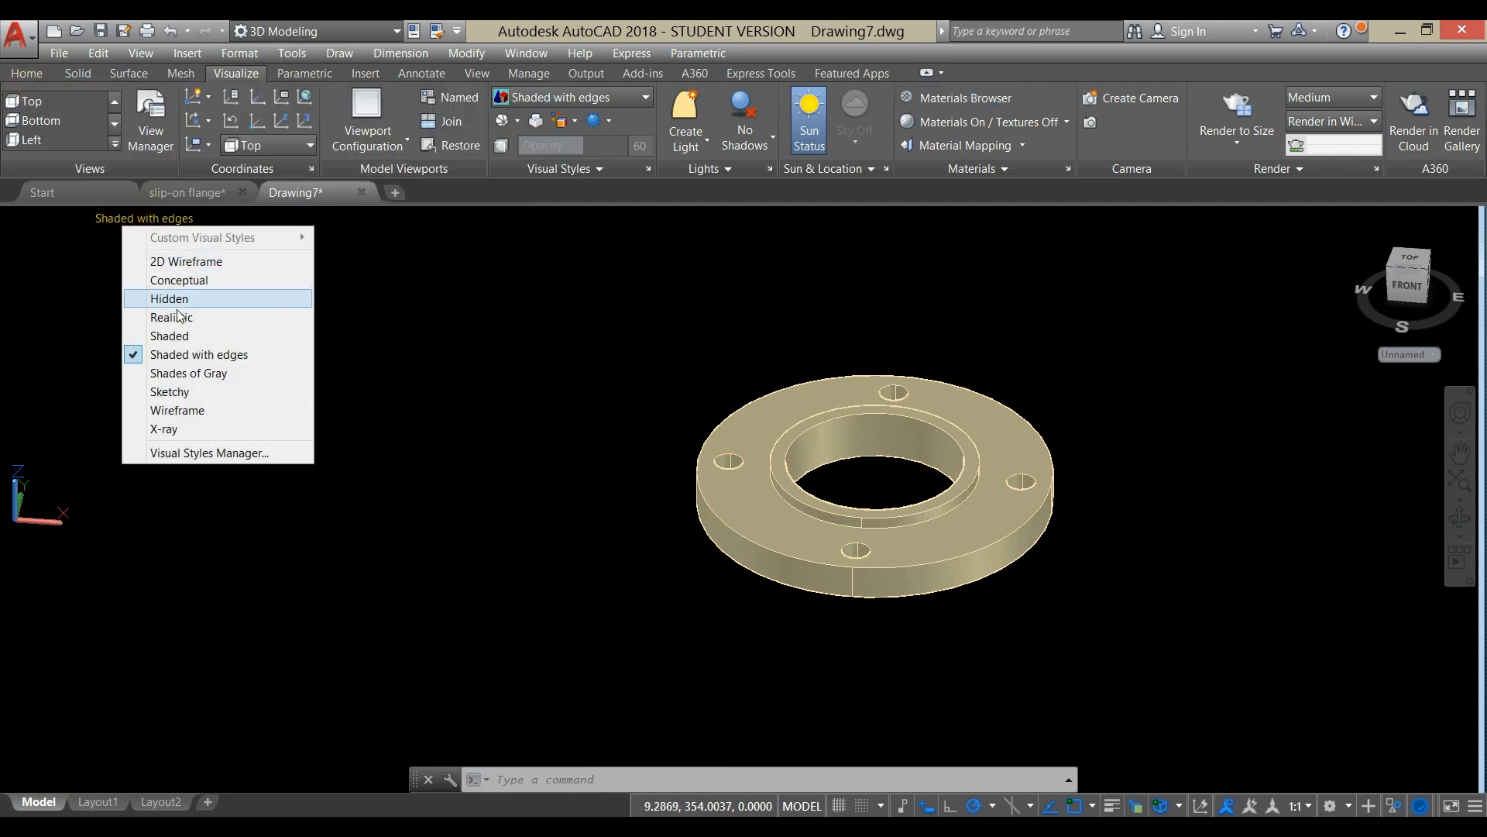
click(179, 318)
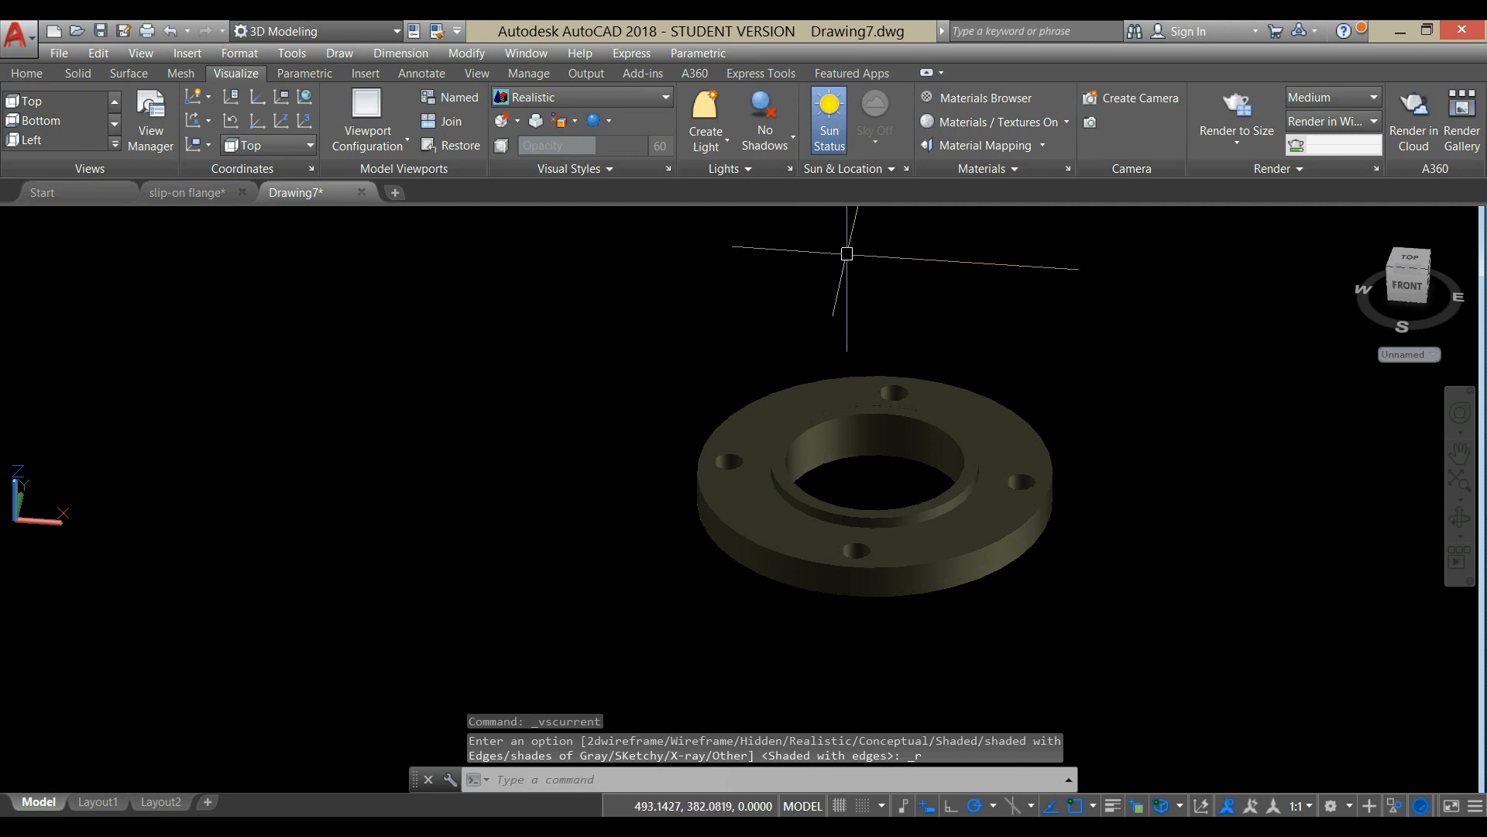
click(830, 124)
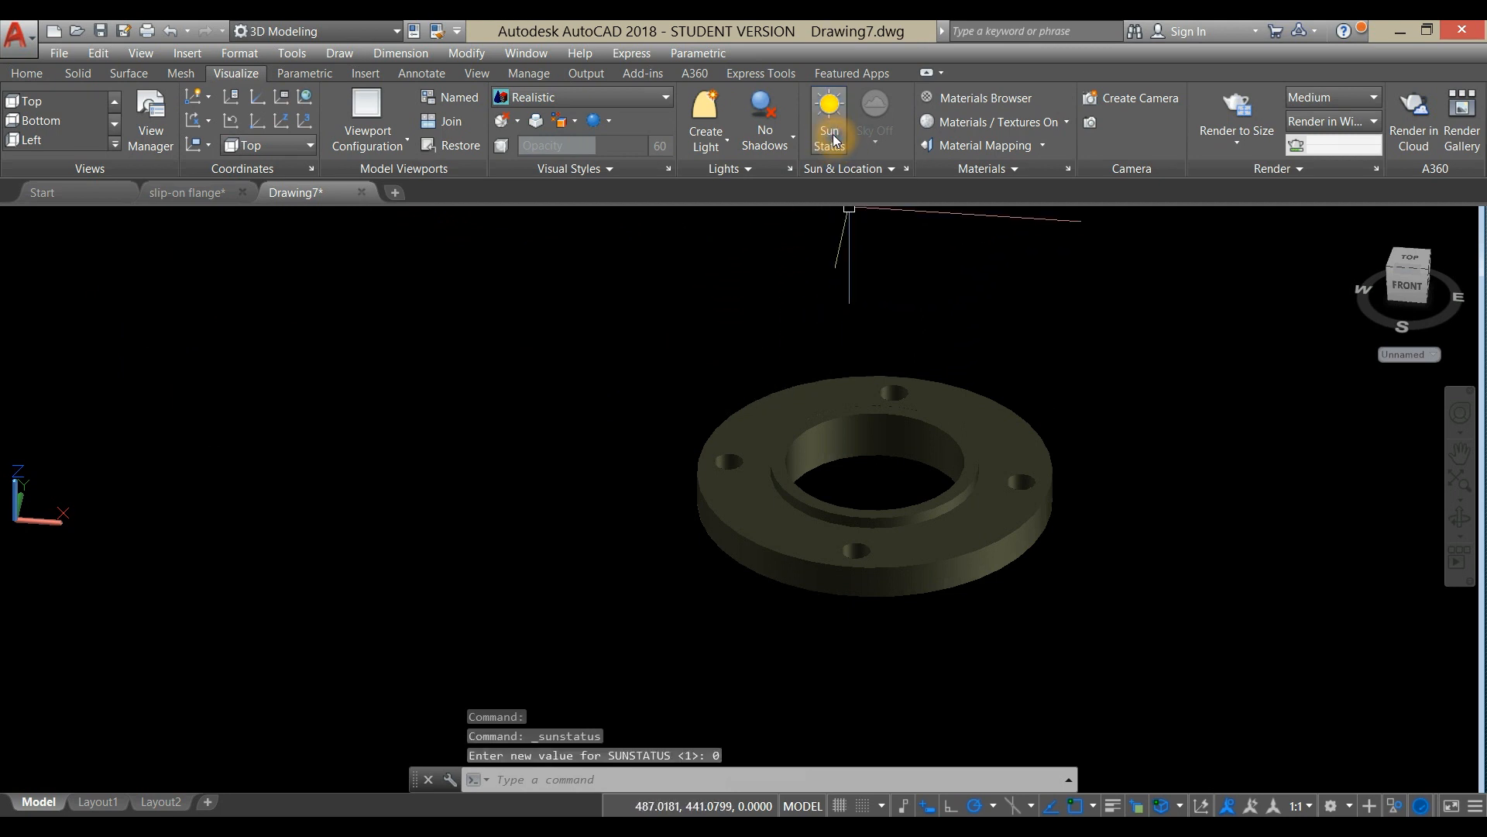
Turn the sun light on, switching off the default lighting and choosing to adjust the exposure settings
click(831, 130)
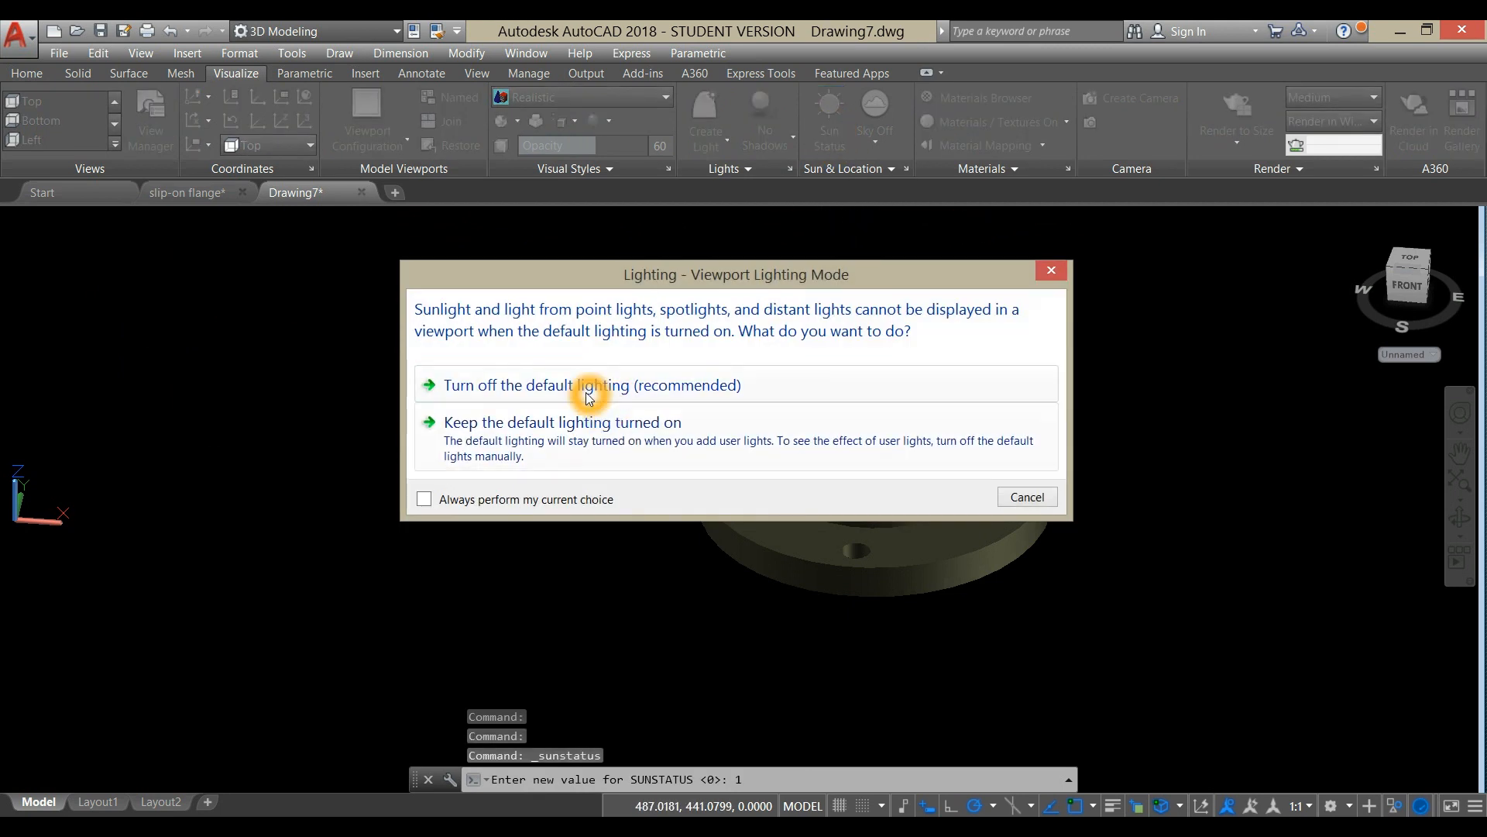
click(586, 394)
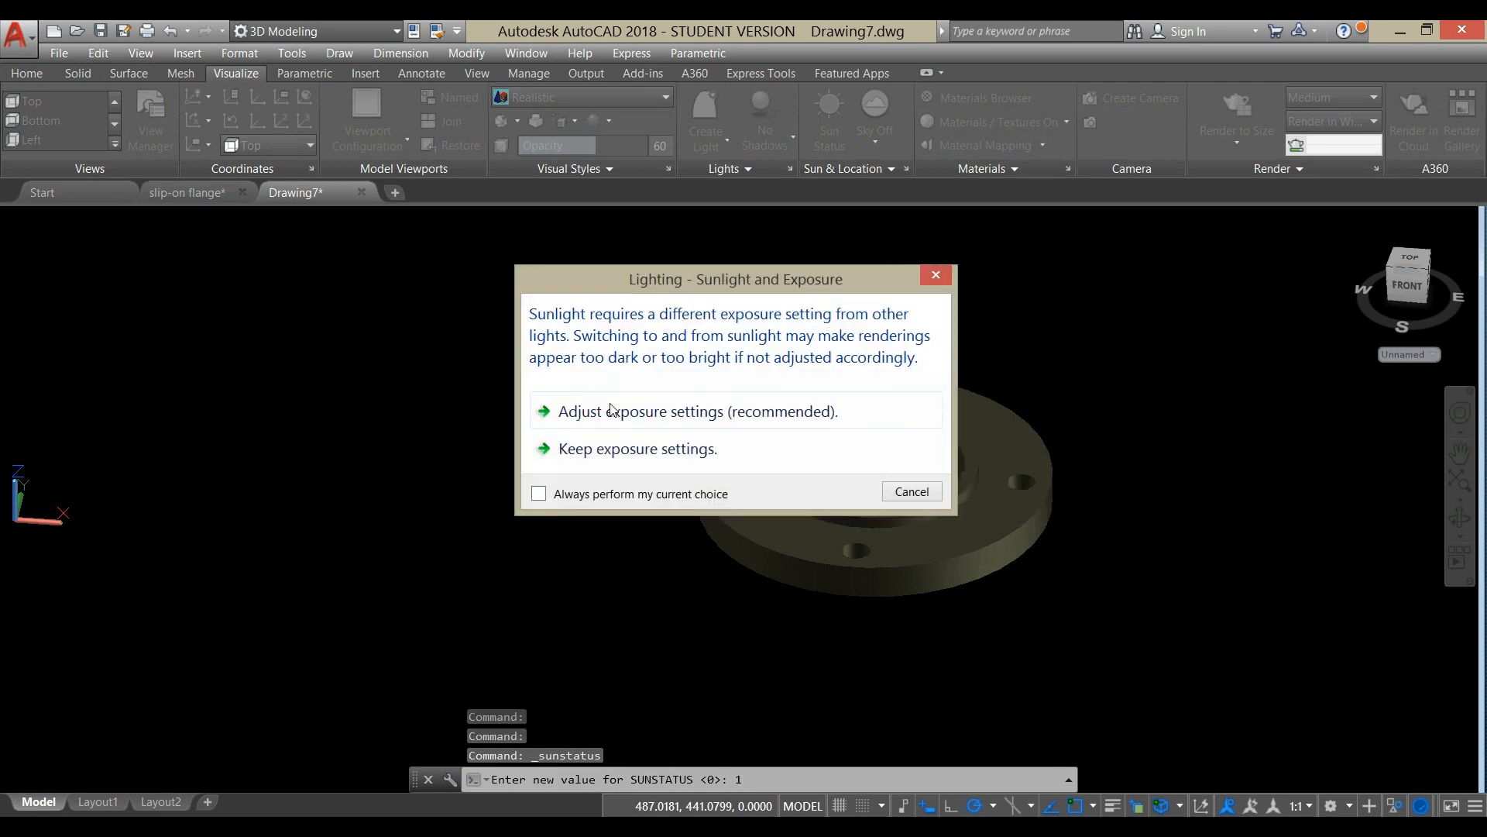
click(619, 419)
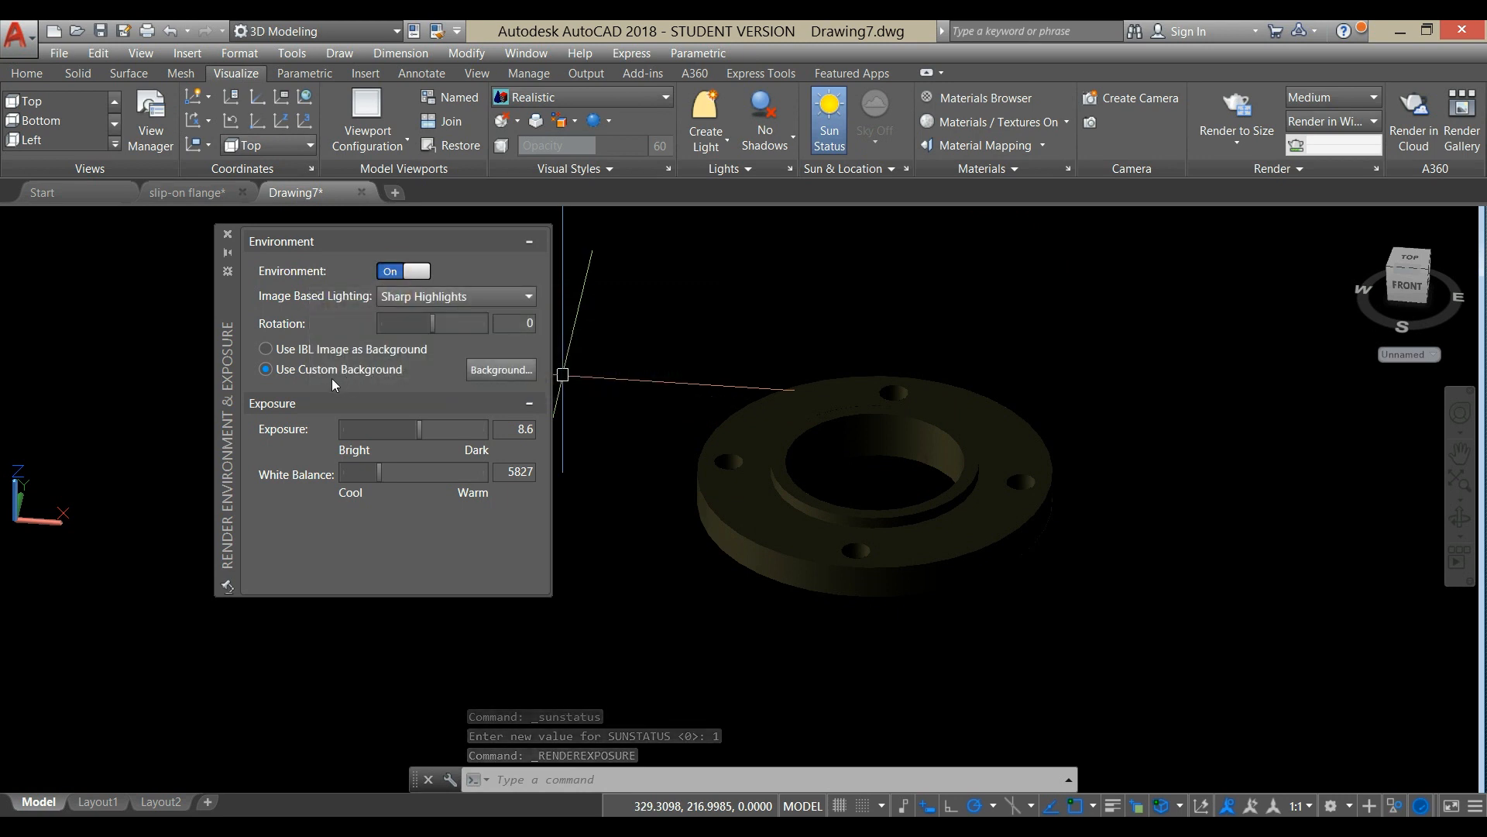
Use a custom background for the render environment and set its type to a three-color Gradient
click(358, 376)
click(268, 372)
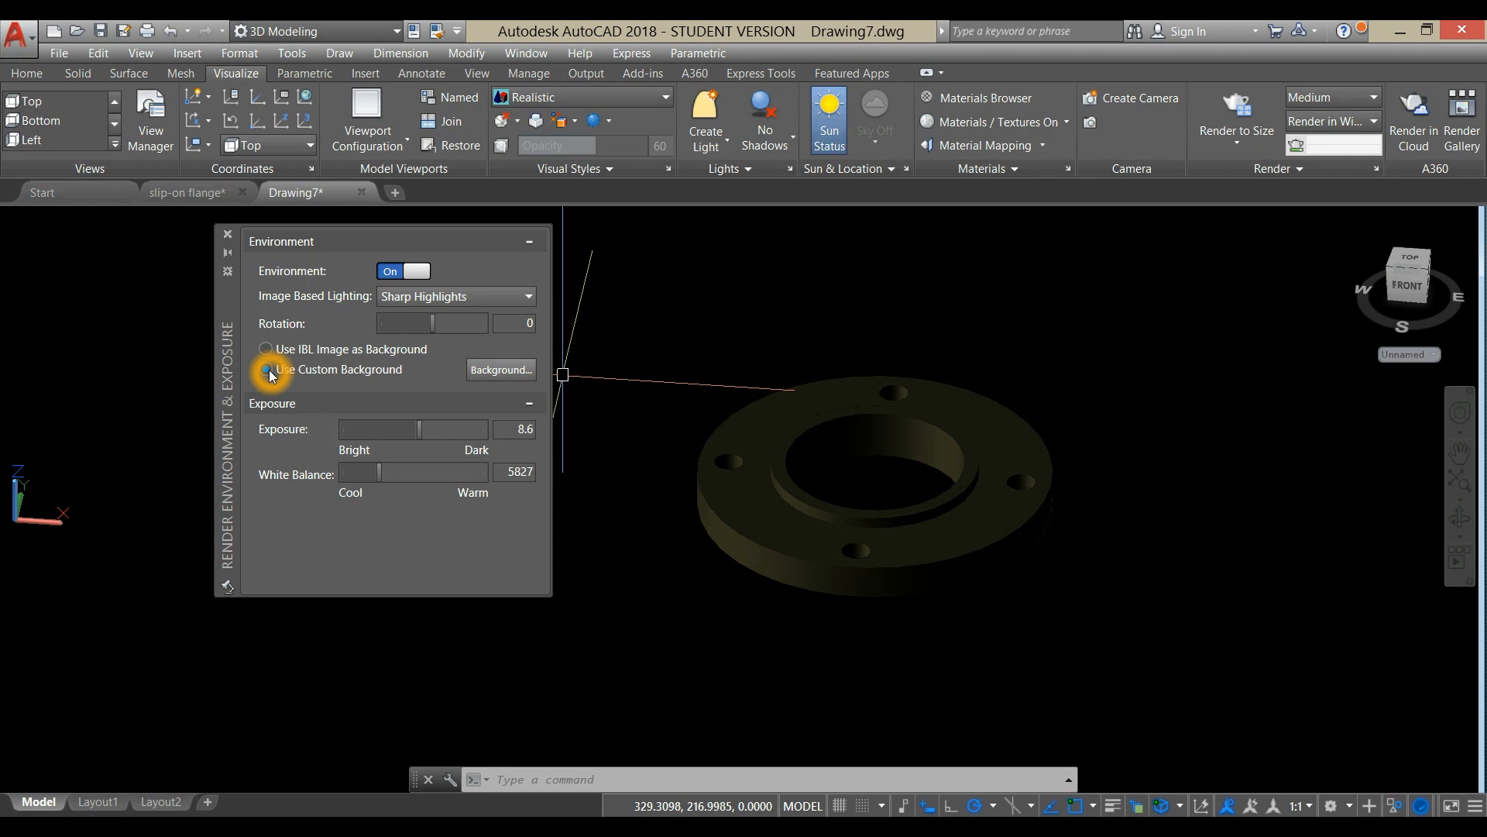
click(488, 371)
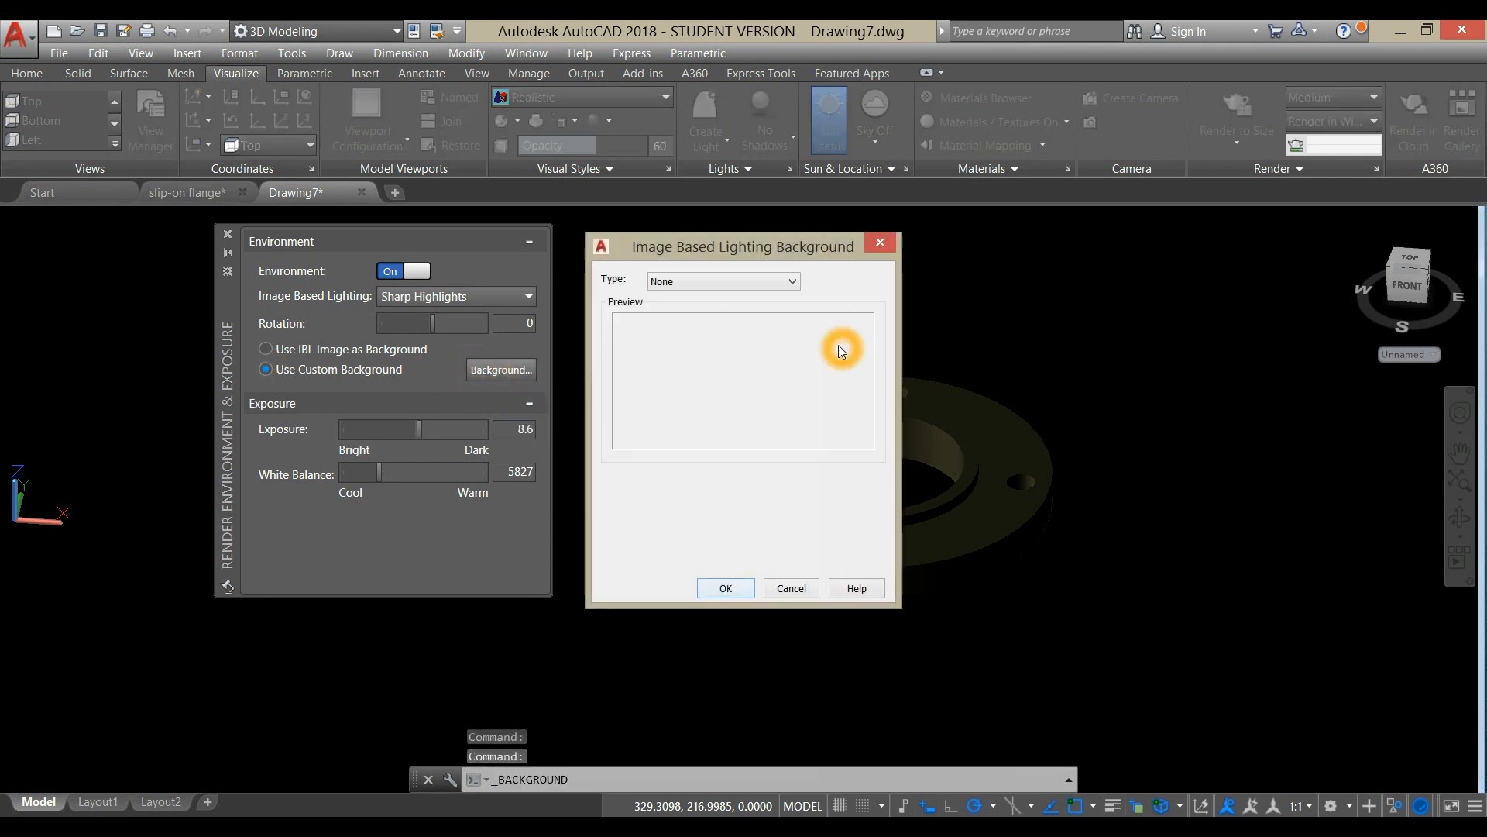
click(794, 289)
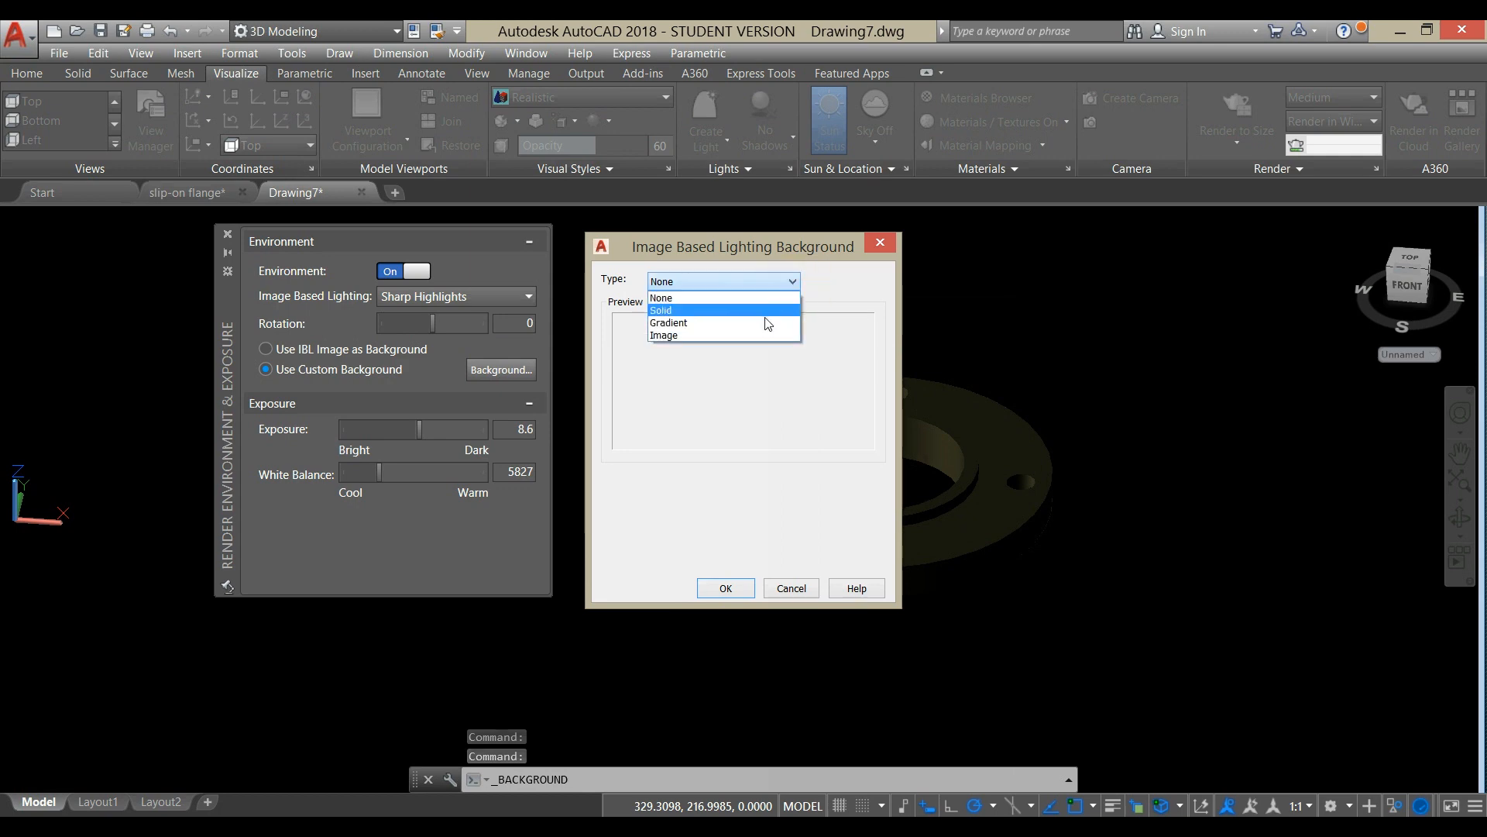
click(685, 327)
click(629, 507)
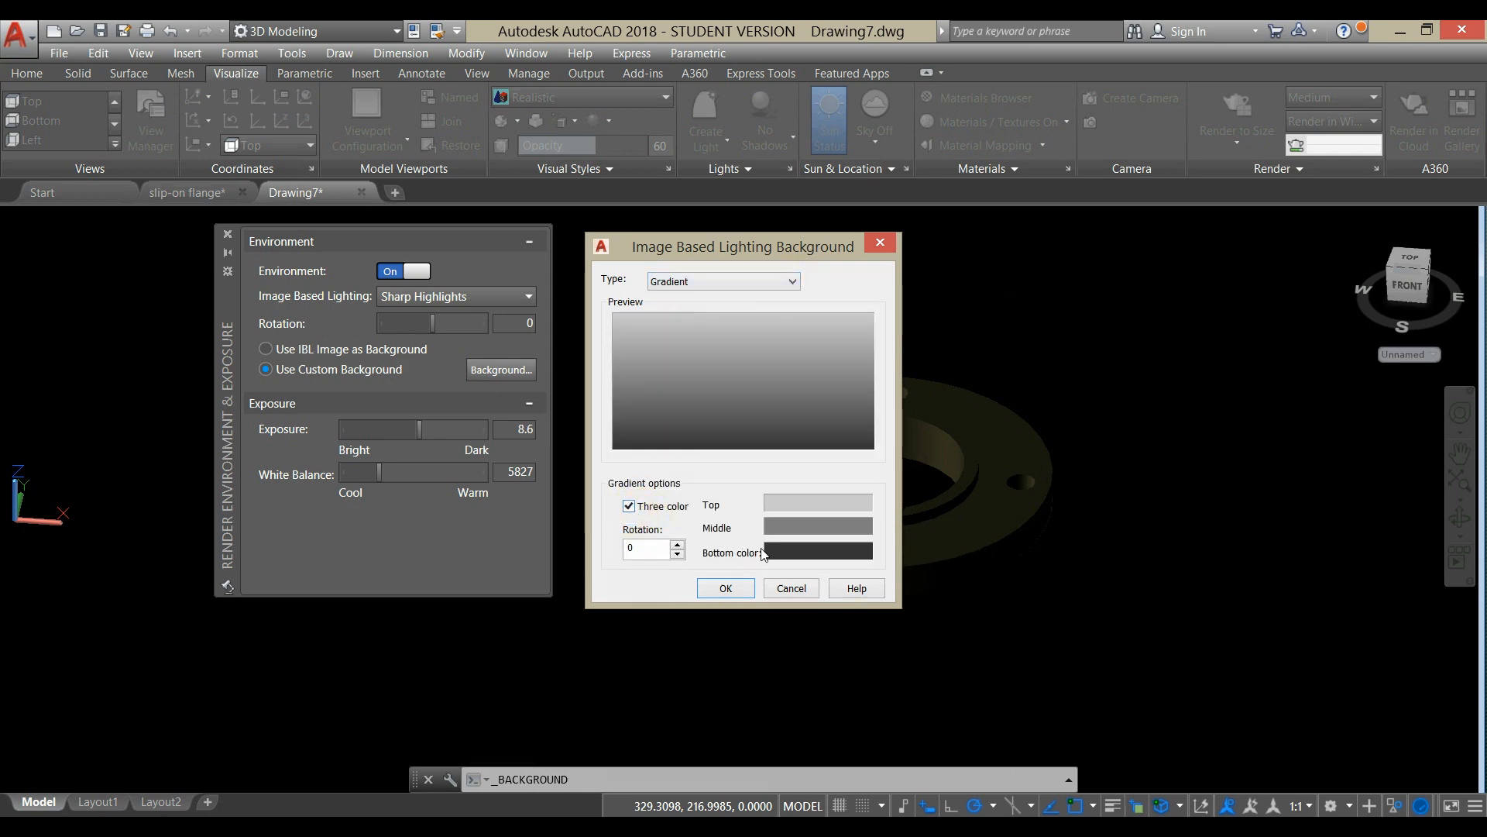
Set the gradient's bottom color to grey RGB 173,173,173 and its middle color to dark blue RGB 15,38,133
click(784, 564)
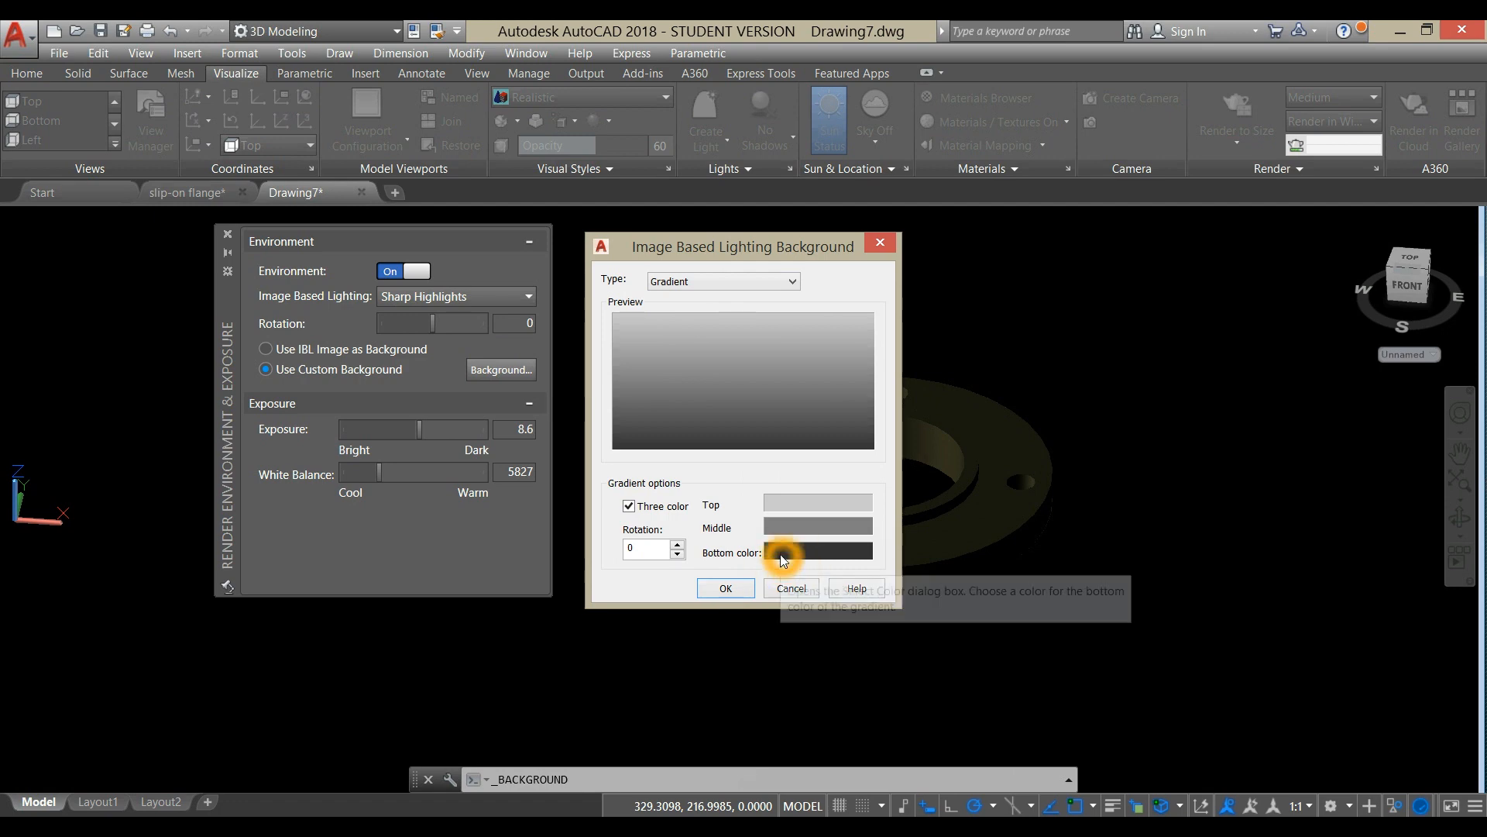
click(1061, 475)
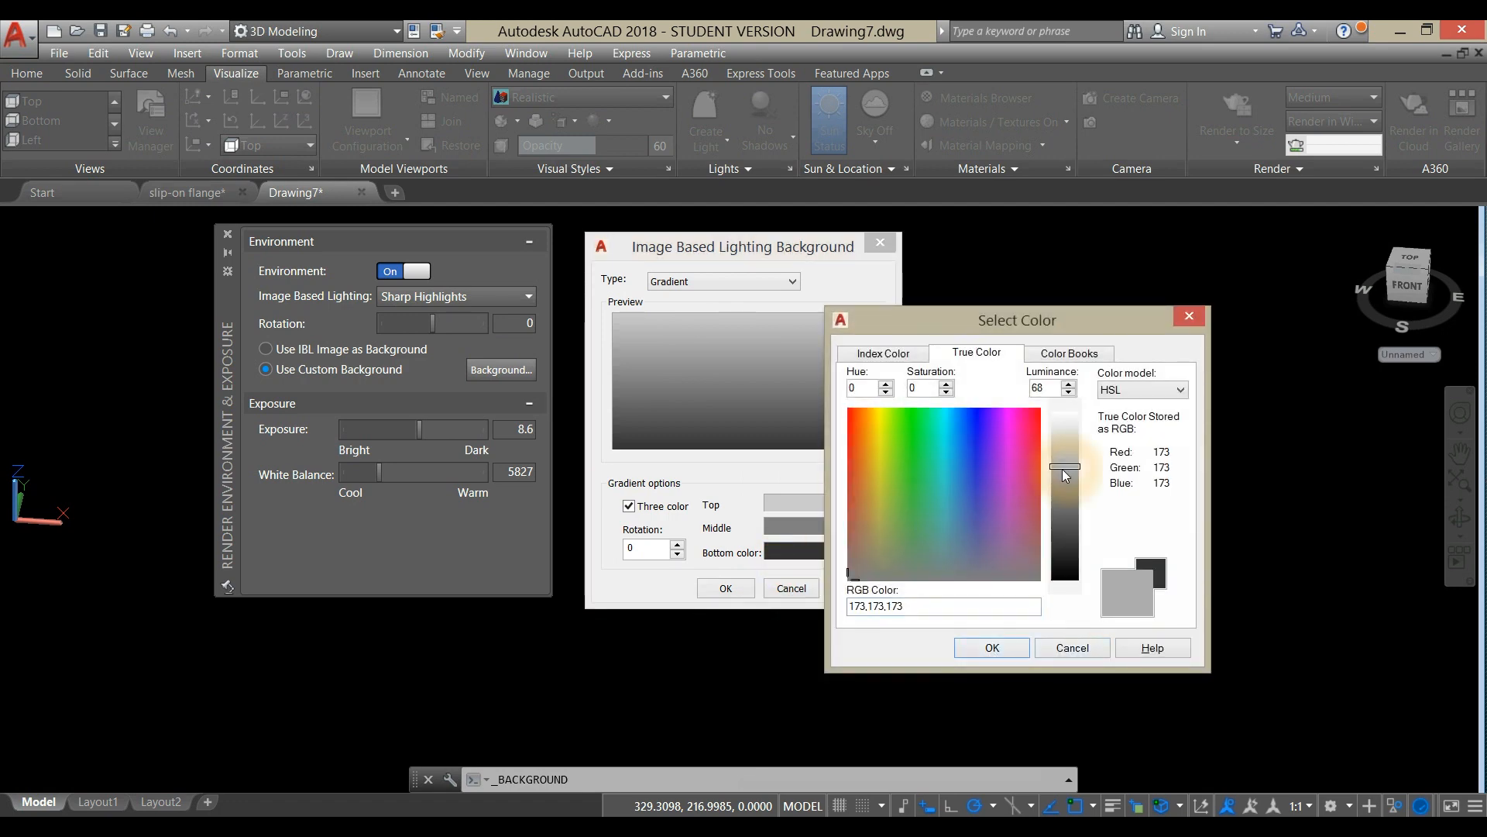
click(994, 648)
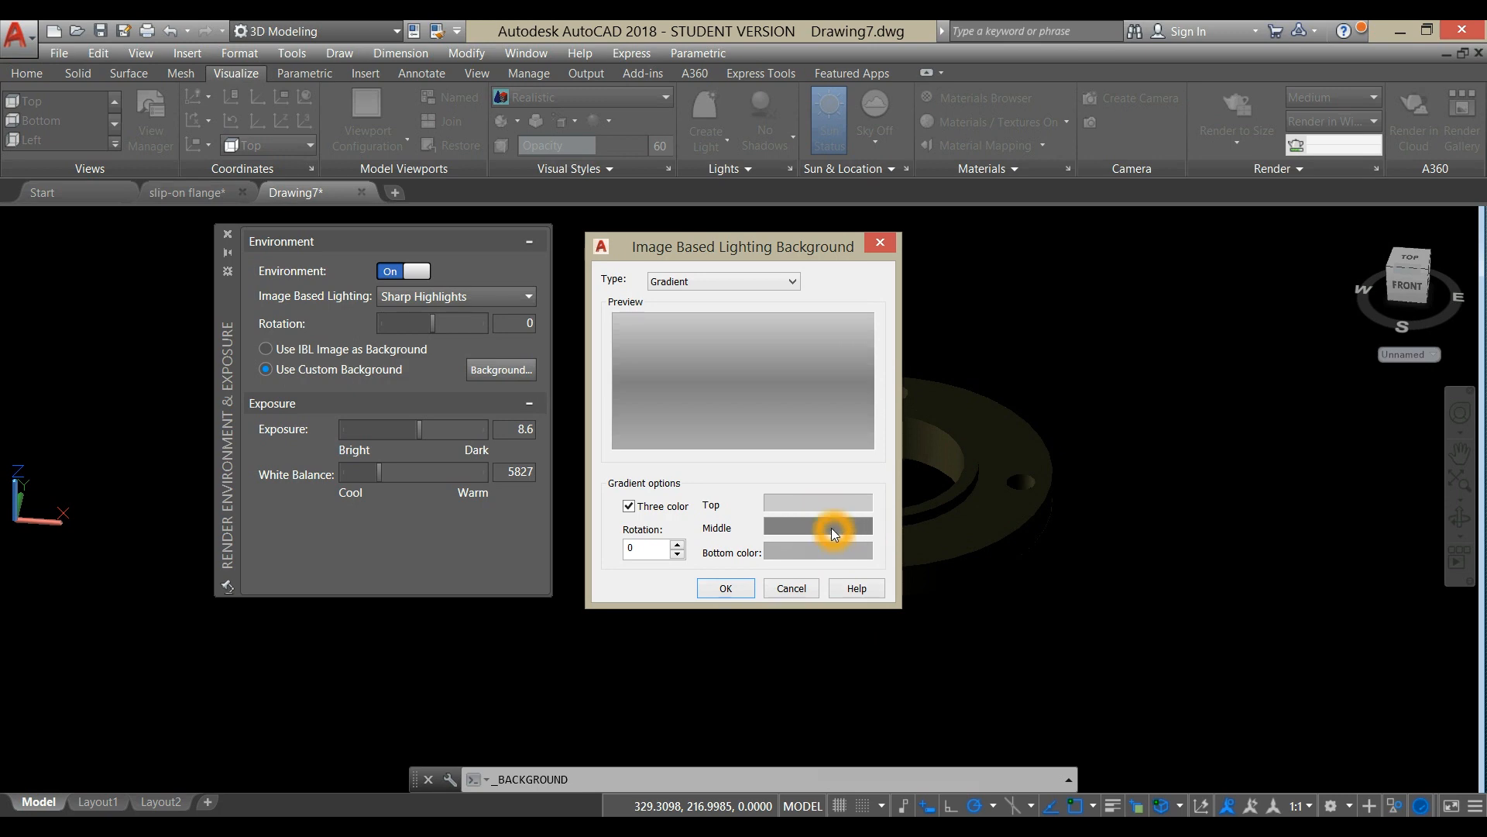
click(830, 528)
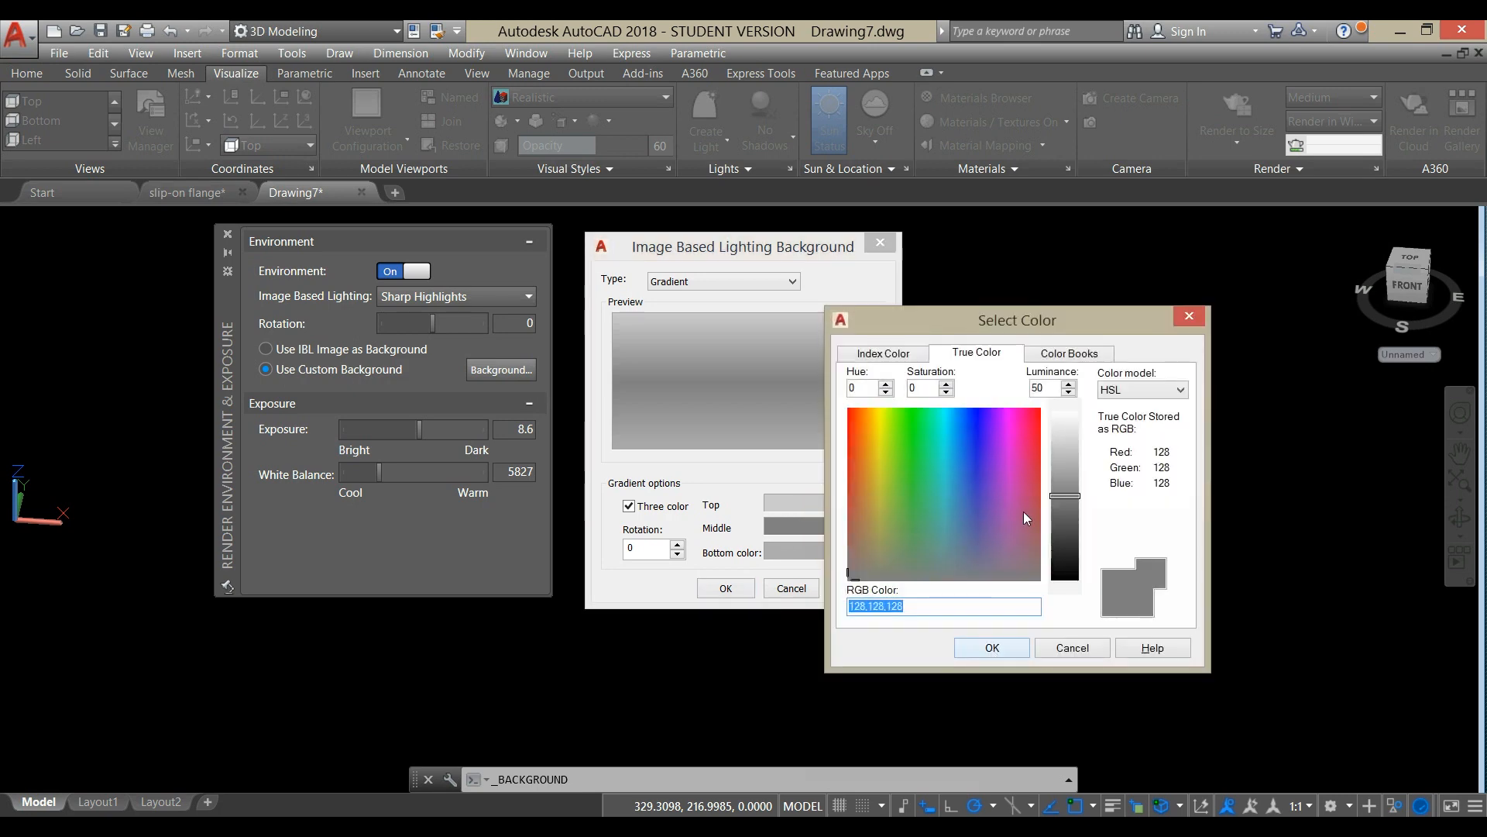
click(981, 468)
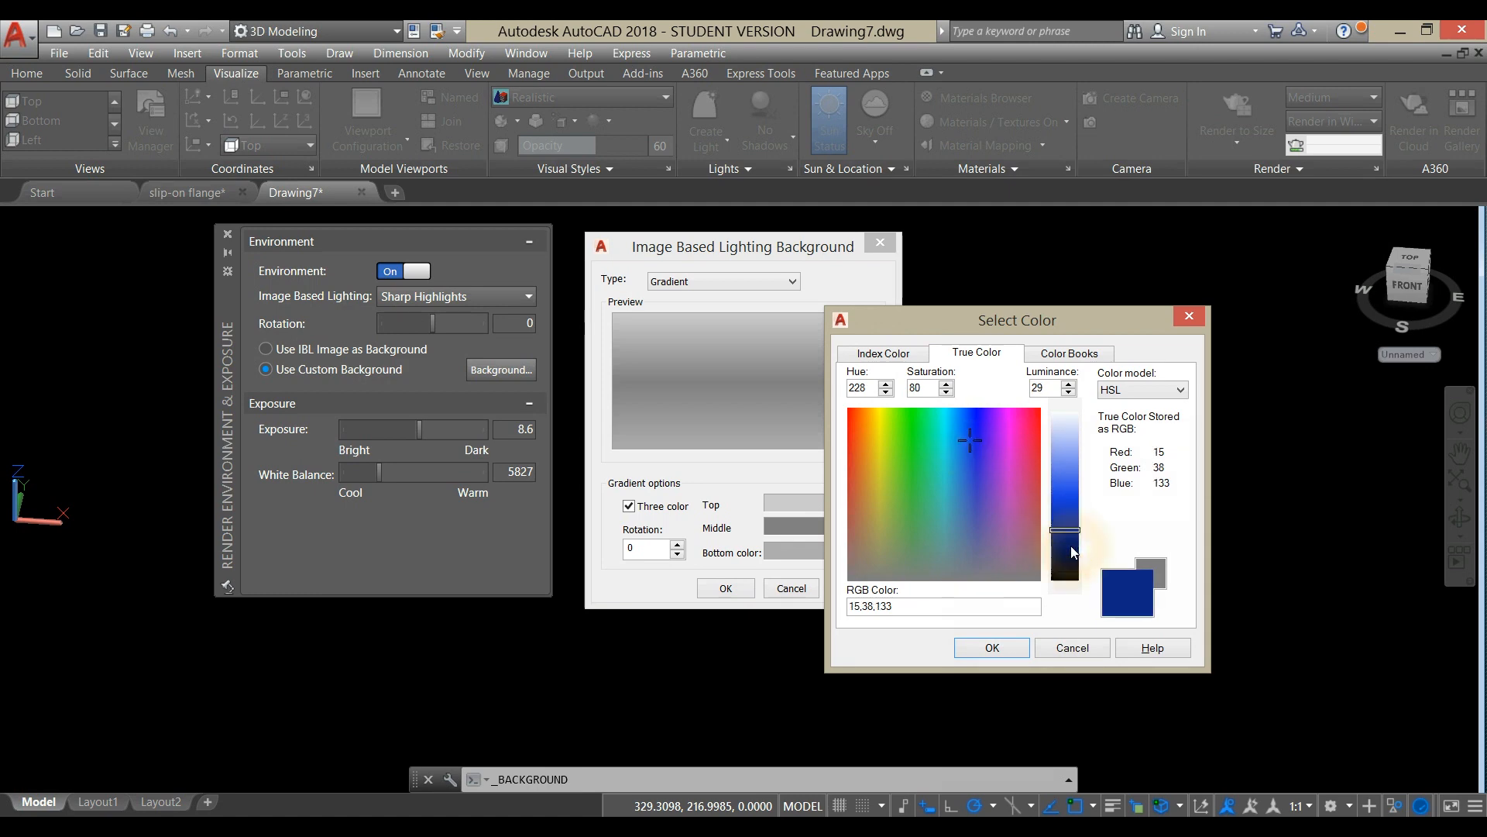
click(995, 651)
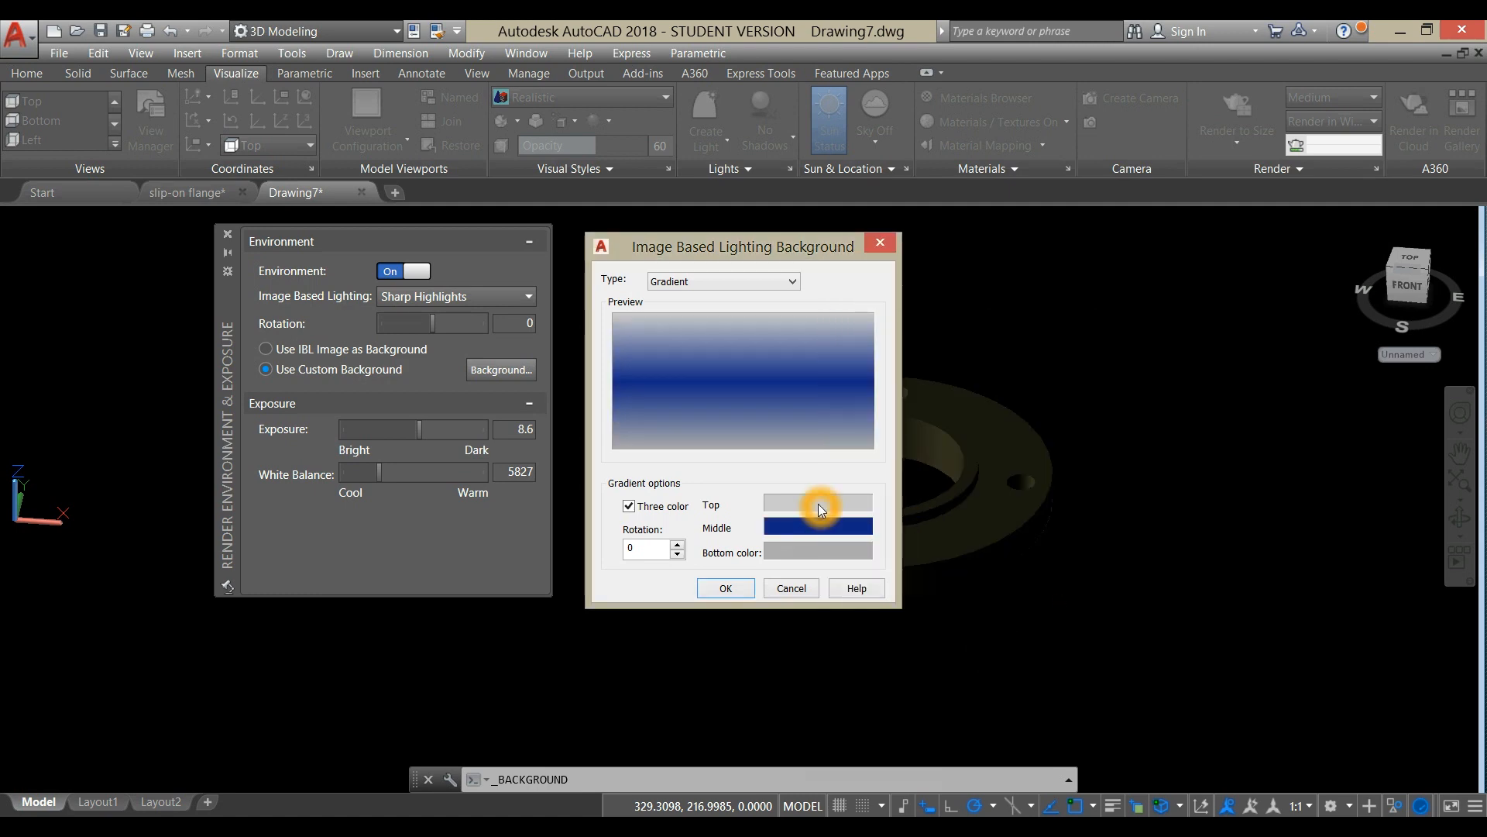
Set the gradient's top color to brownish orange RGB 141,60,7 and apply the background
click(821, 509)
click(861, 421)
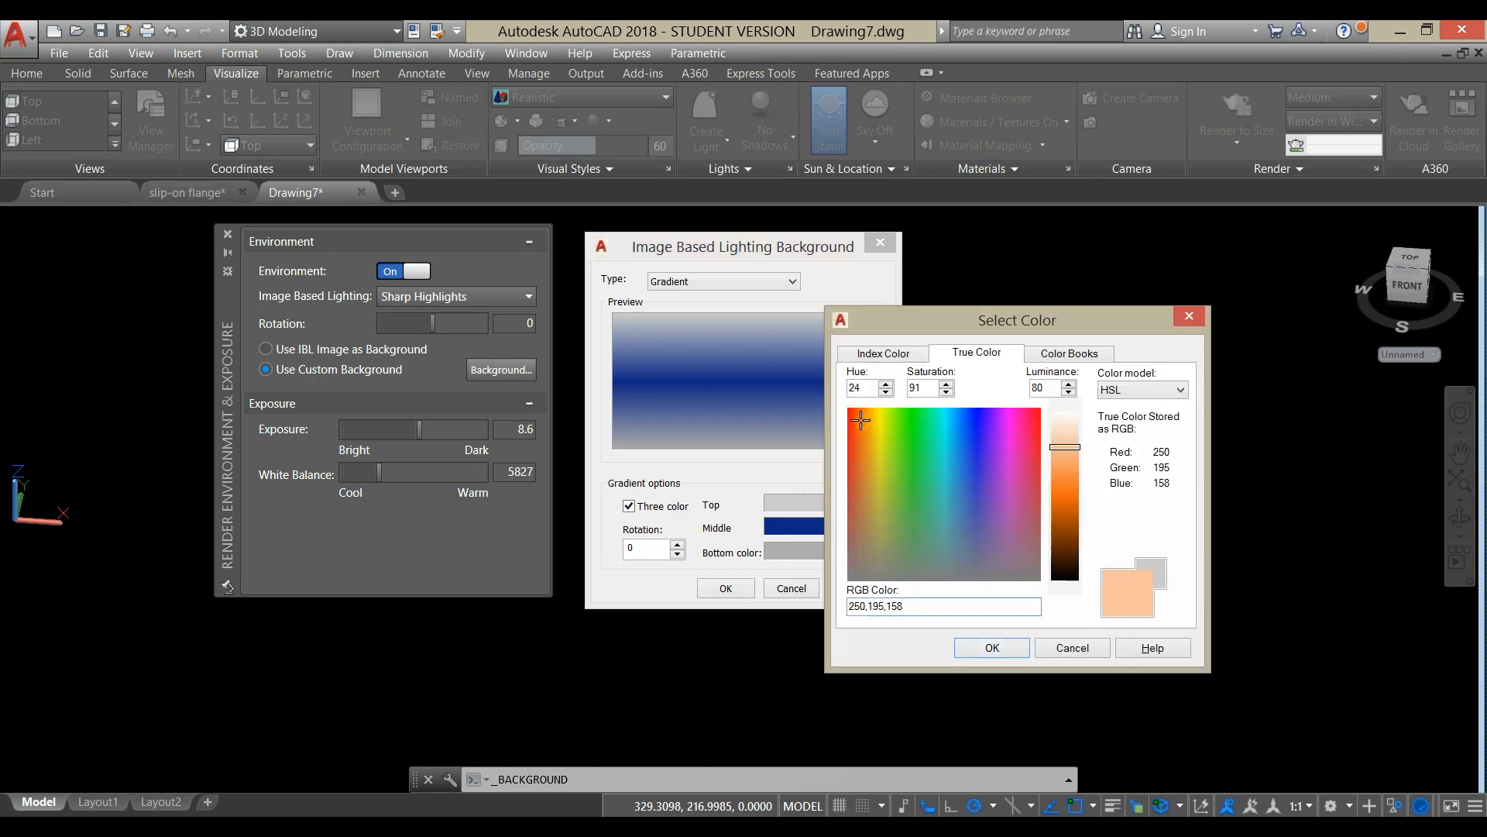
click(1068, 509)
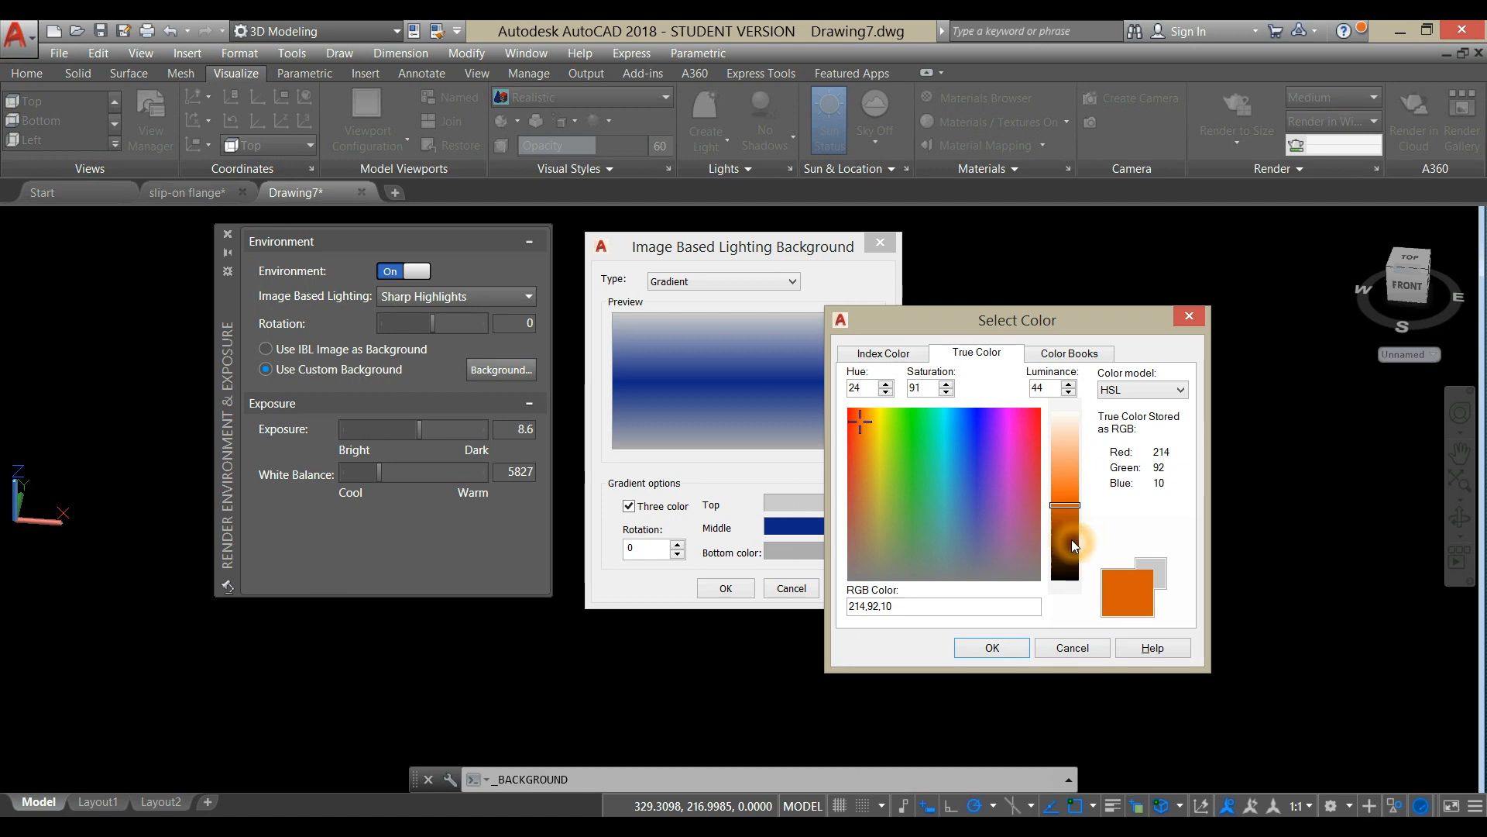
click(1063, 530)
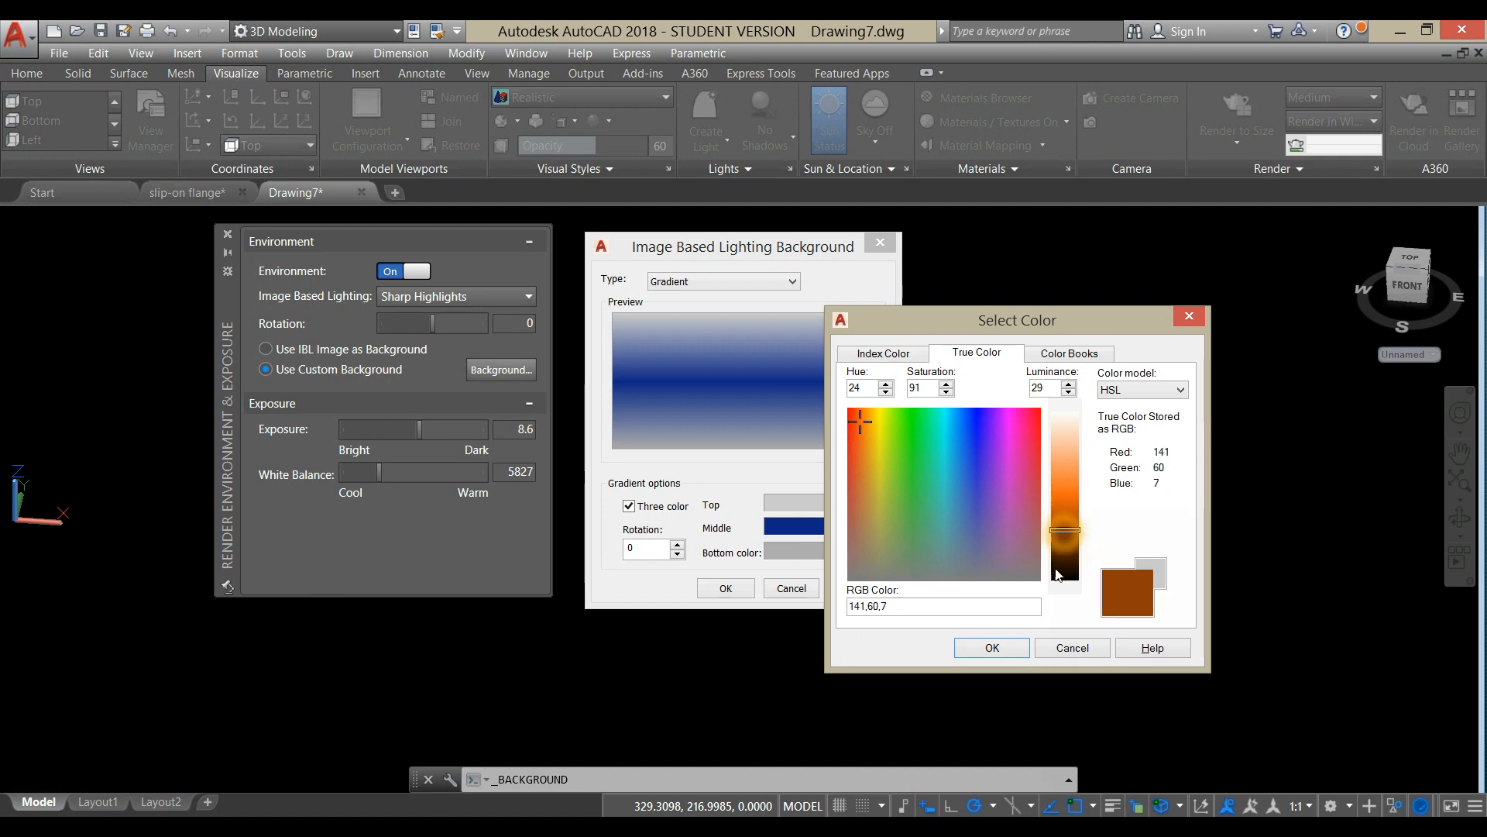
click(992, 648)
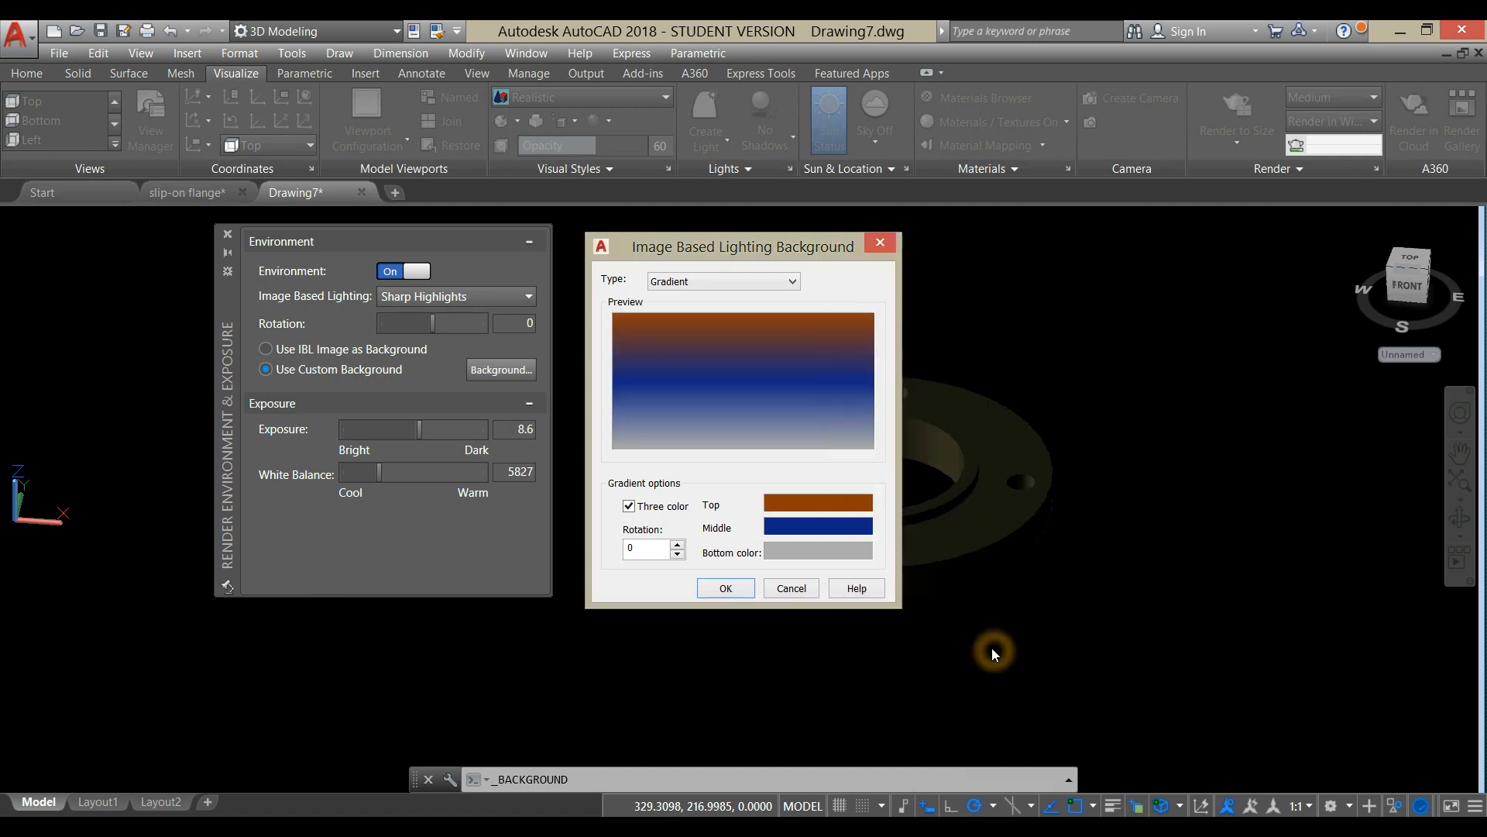
click(738, 598)
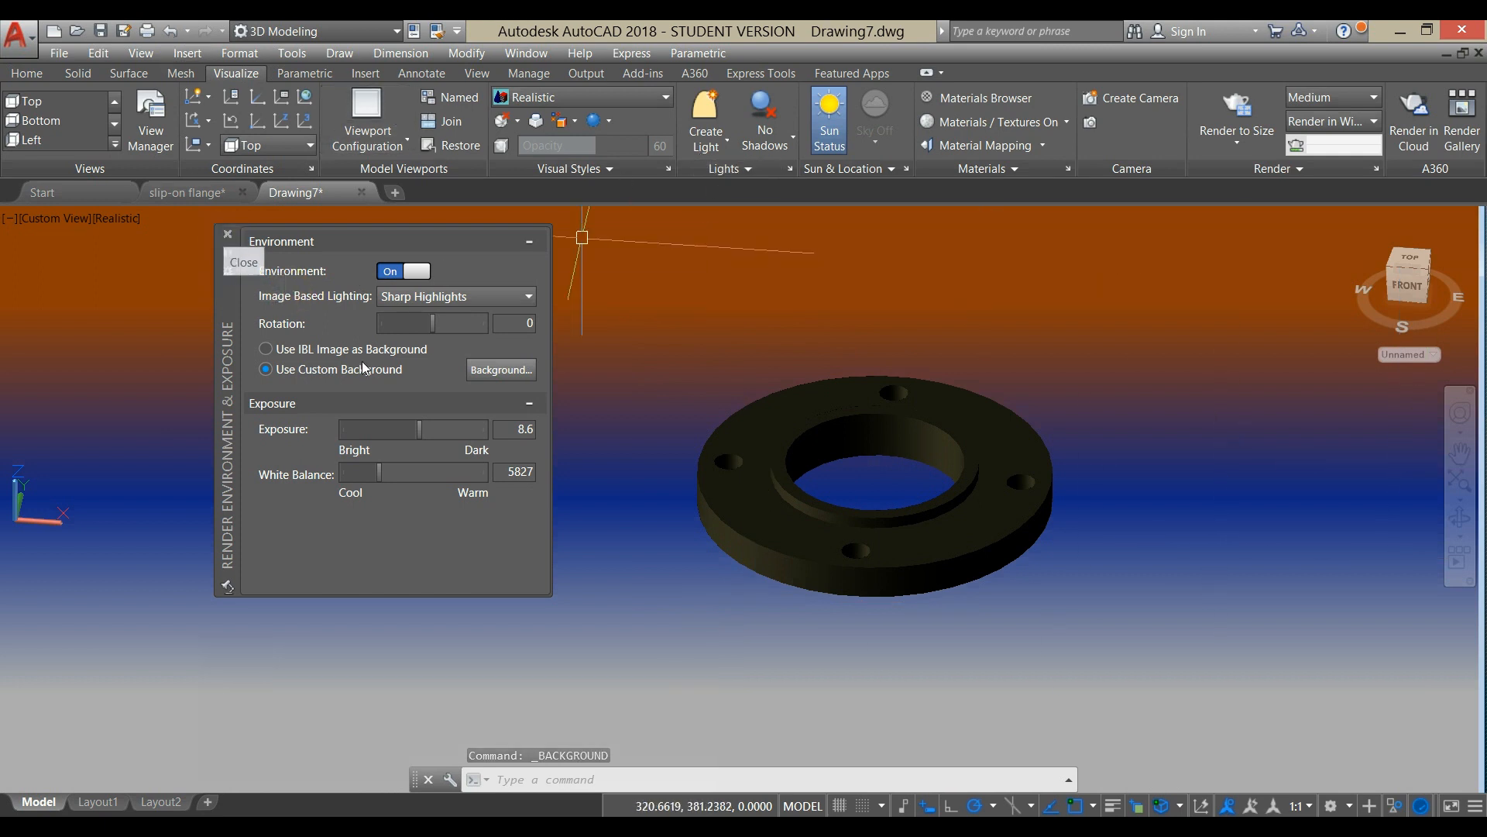
Set the render exposure to 5.1 and the white balance to 6563, and close the environment settings
drag(420, 429, 407, 428)
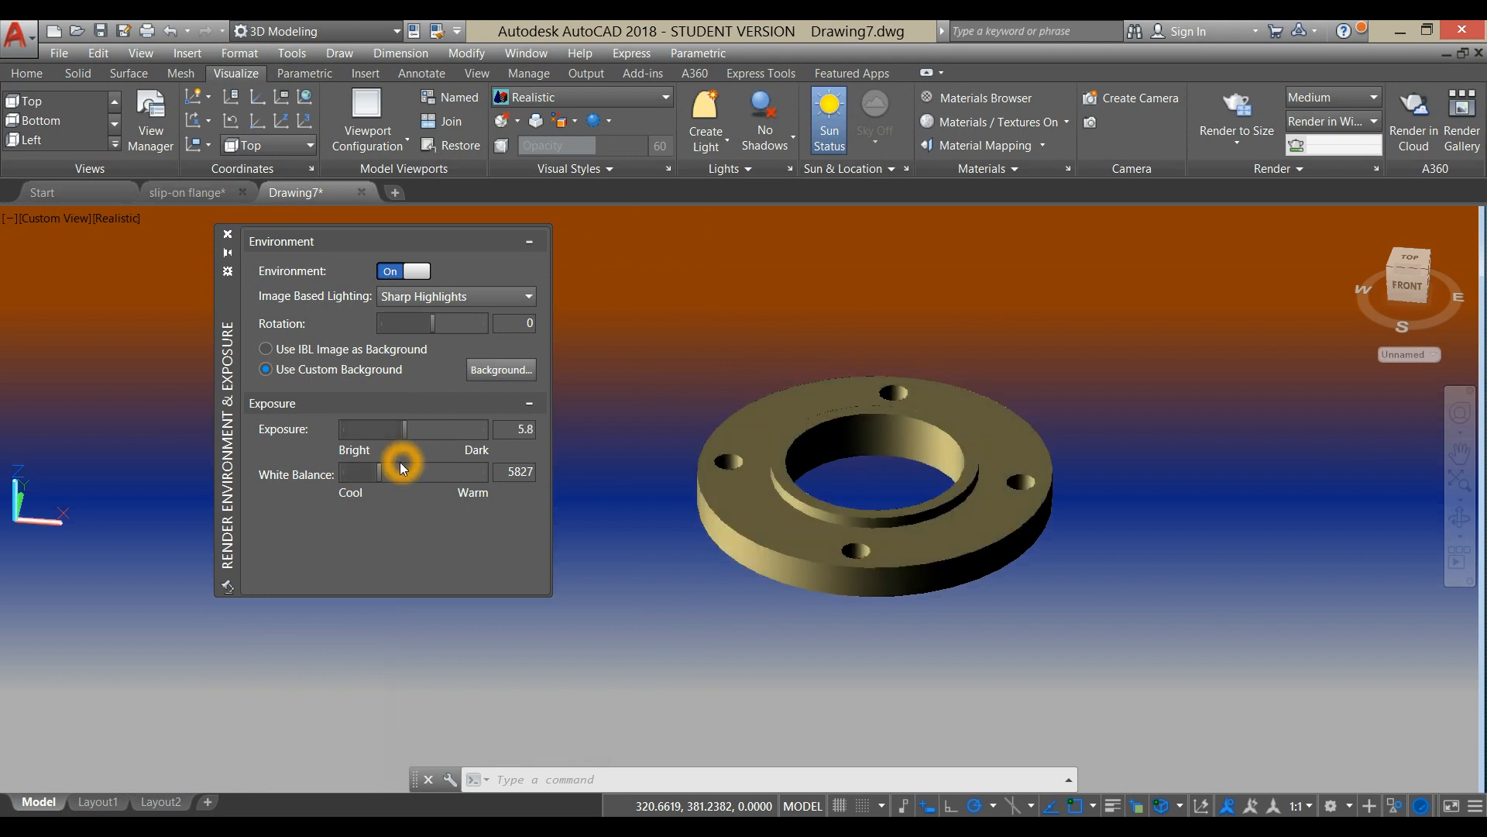
drag(384, 476, 372, 481)
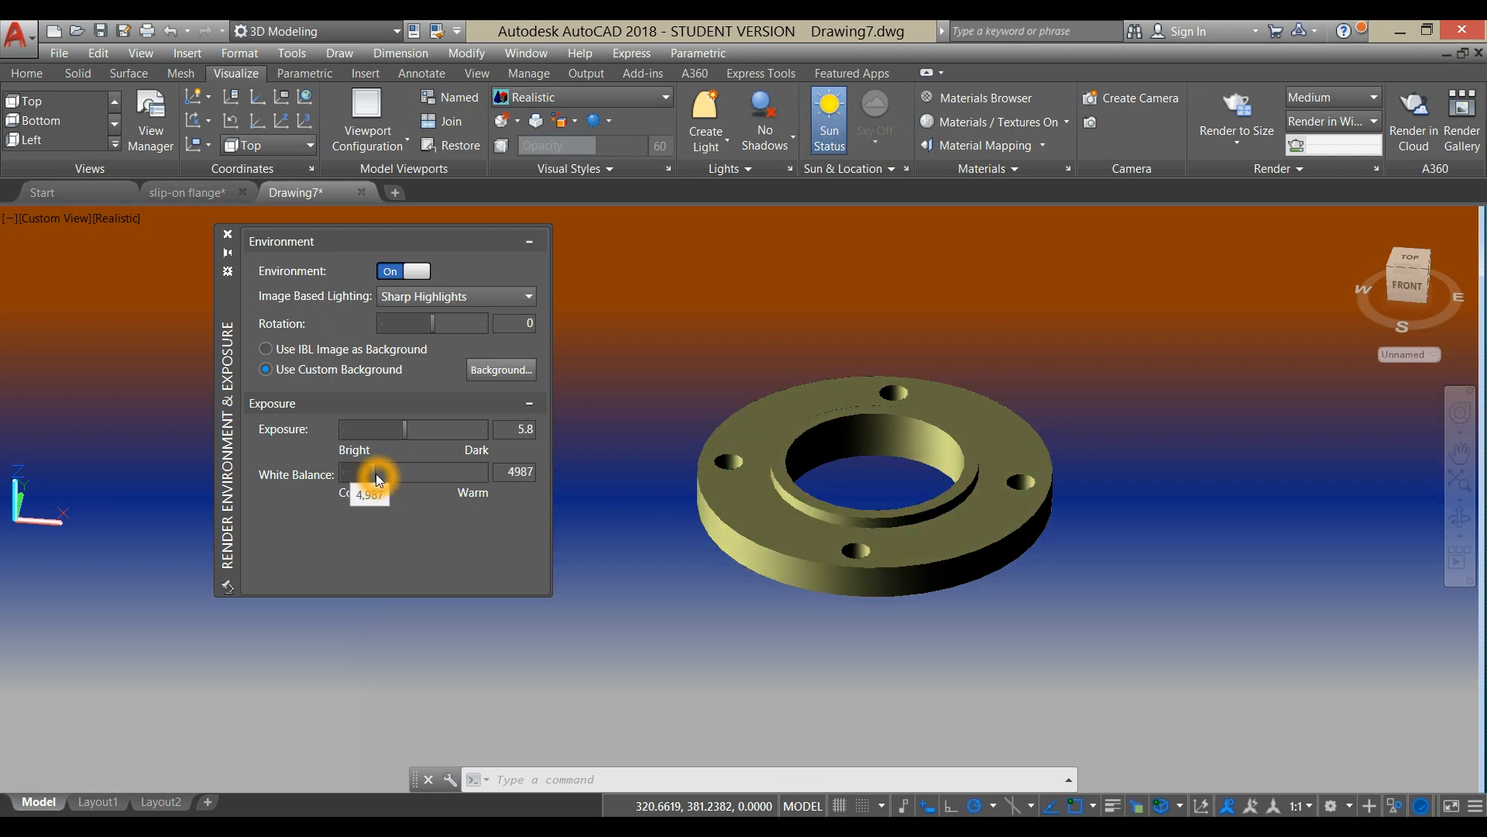
mouse_move(402, 429)
mouse_down()
mouse_move(371, 476)
mouse_move(386, 468)
mouse_up()
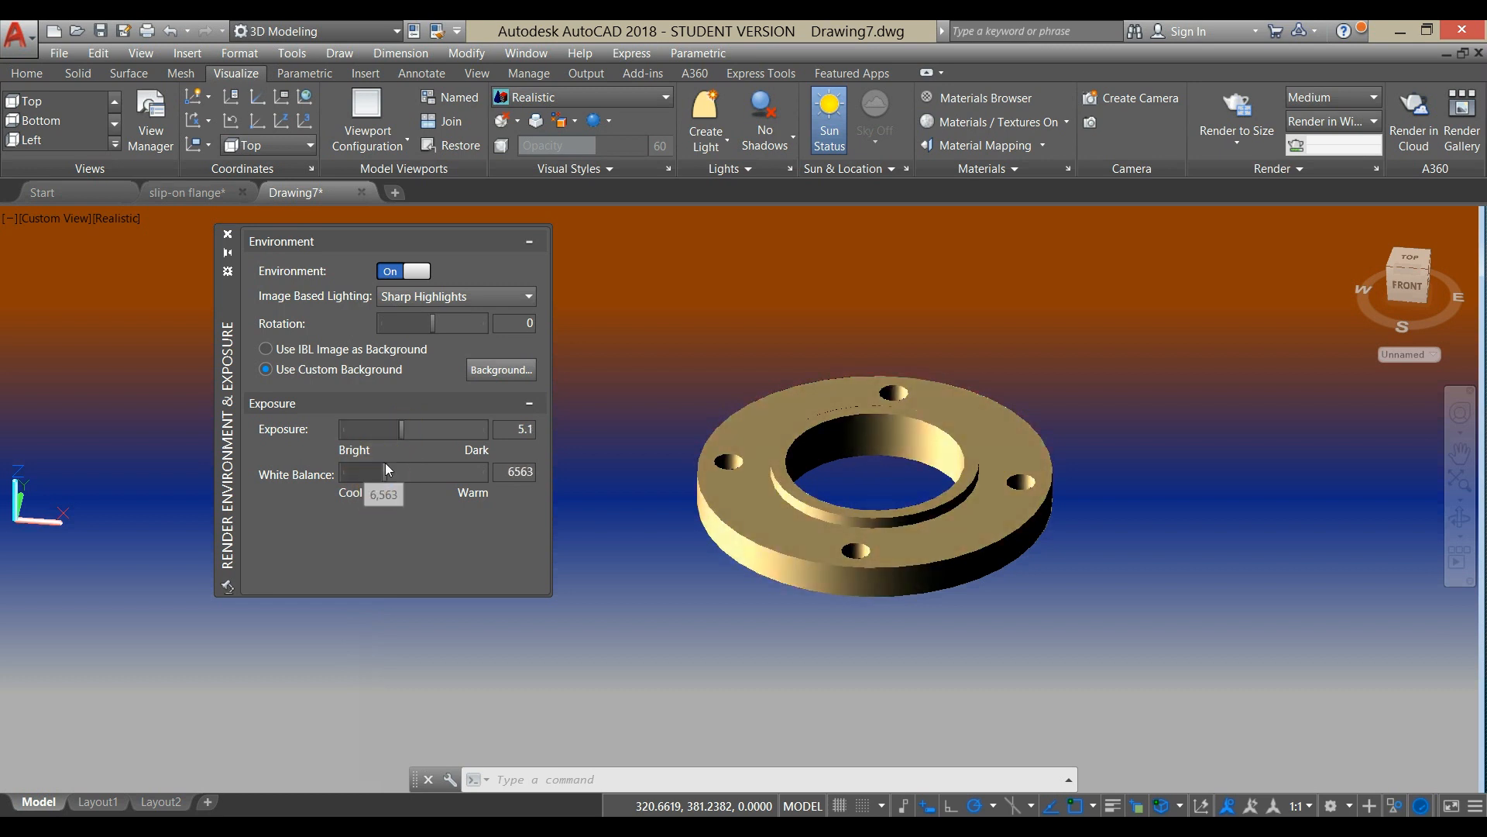
click(229, 236)
Place a web light well above the flange on the bore's axis, with its target picked toward the flange
mouse_move(1162, 446)
shift+middle_down()
mouse_move(1102, 504)
mouse_move(1009, 369)
mouse_move(1053, 319)
mouse_move(1077, 416)
mouse_move(1152, 434)
shift+middle_up()
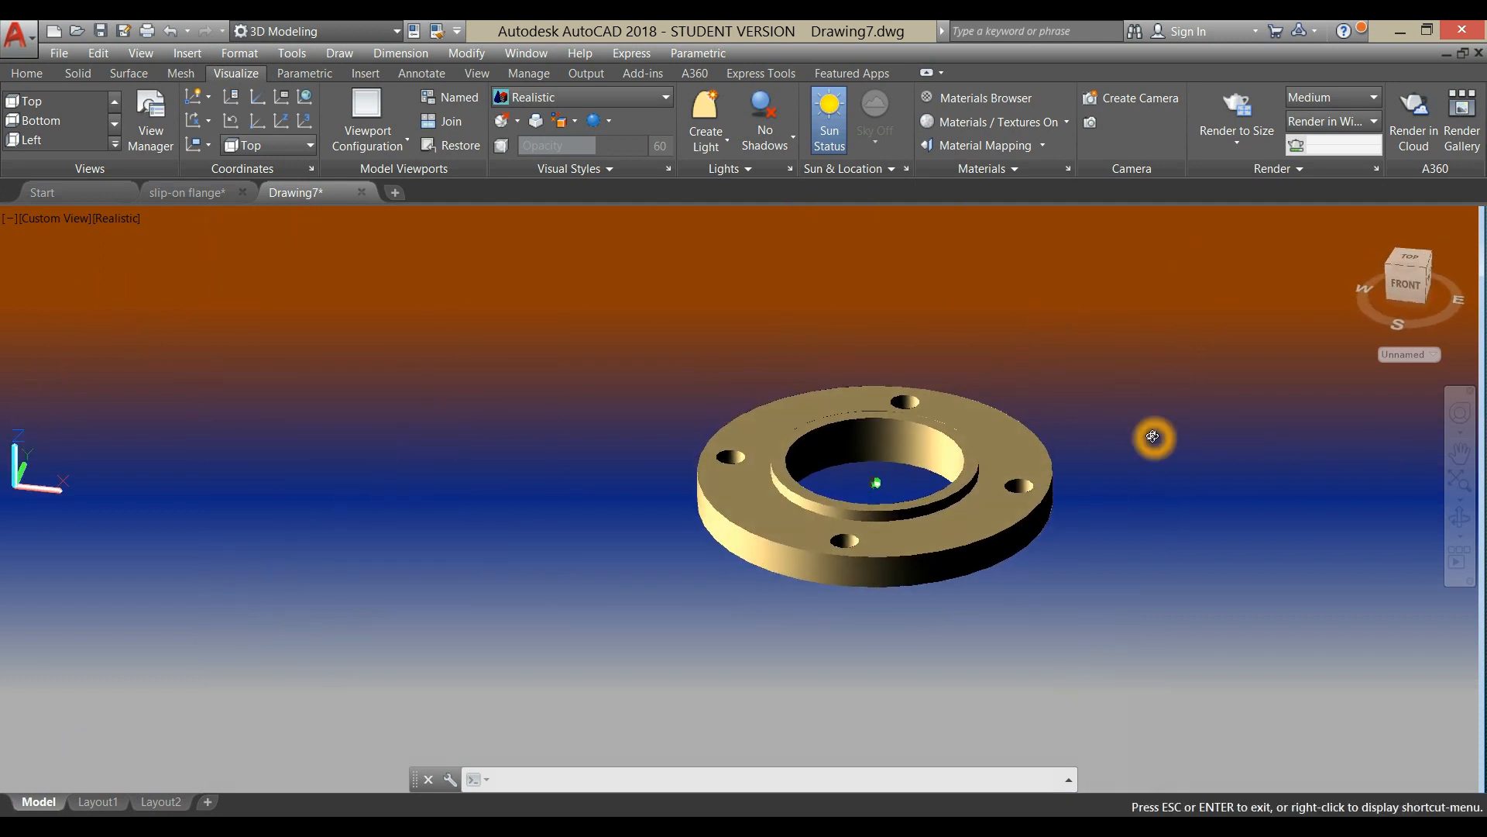
click(711, 132)
click(728, 291)
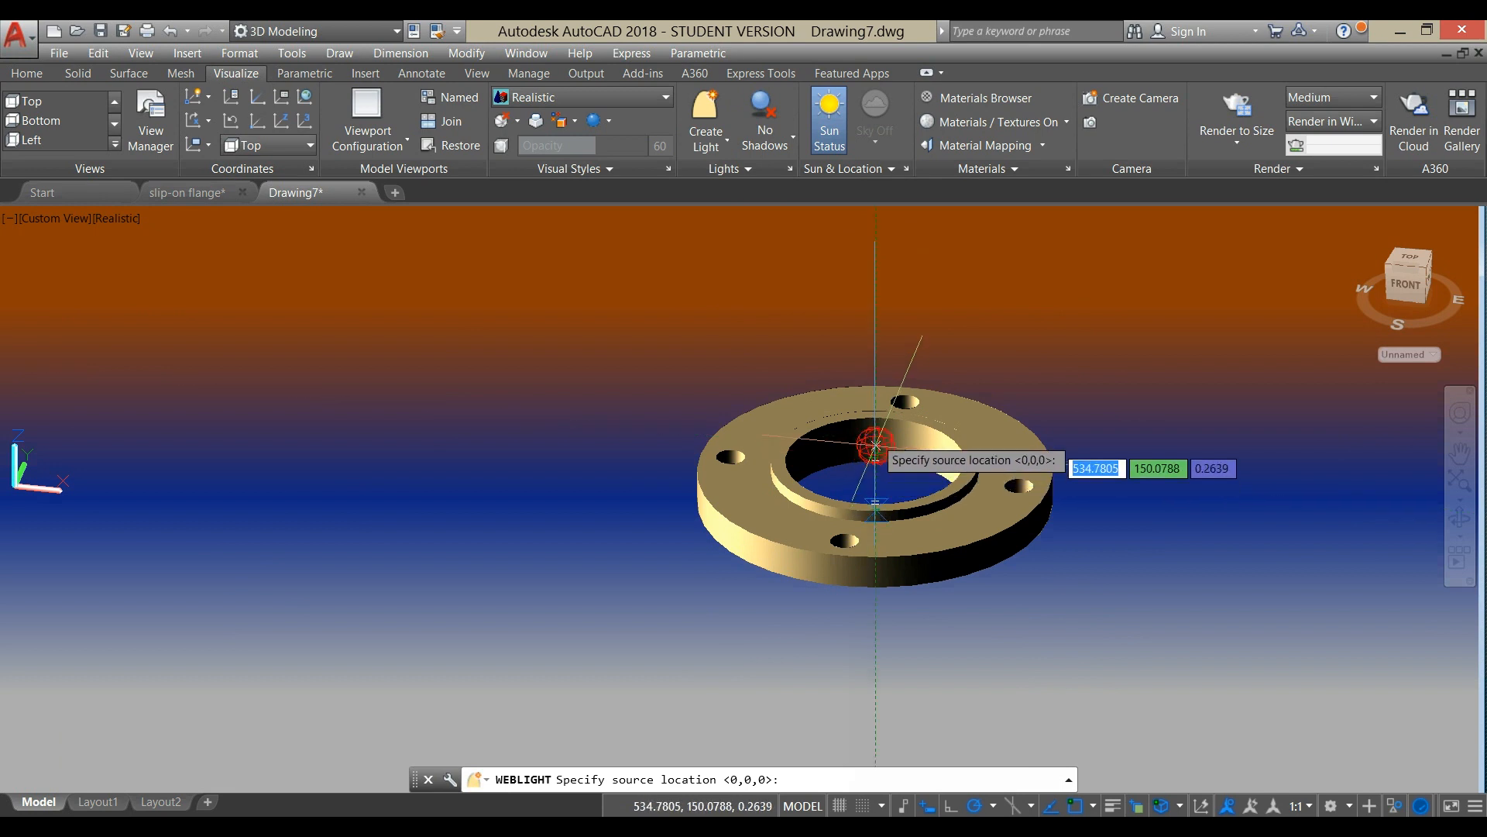
middle_drag(866, 269, 823, 475)
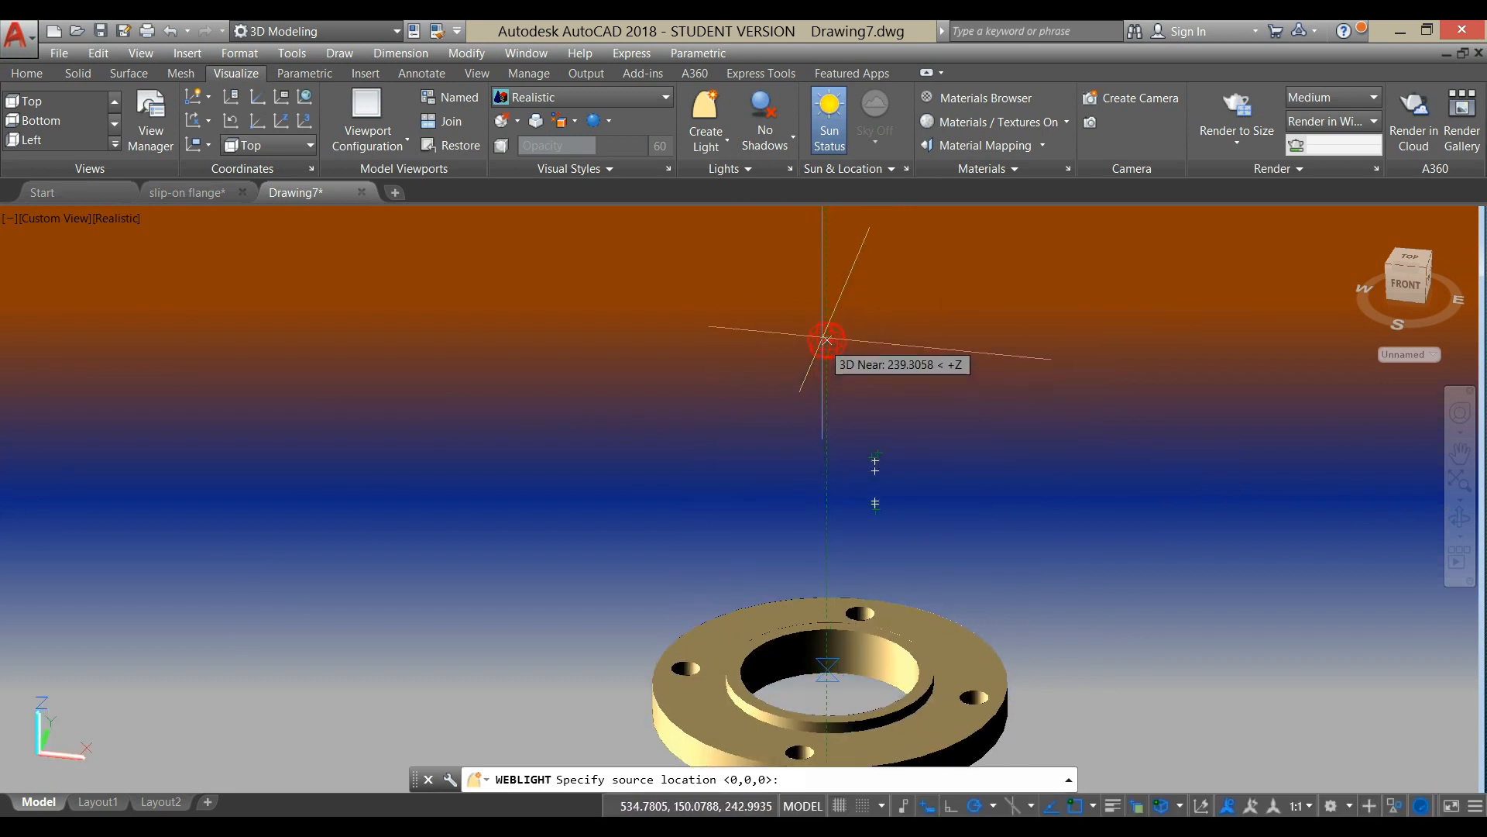
click(826, 269)
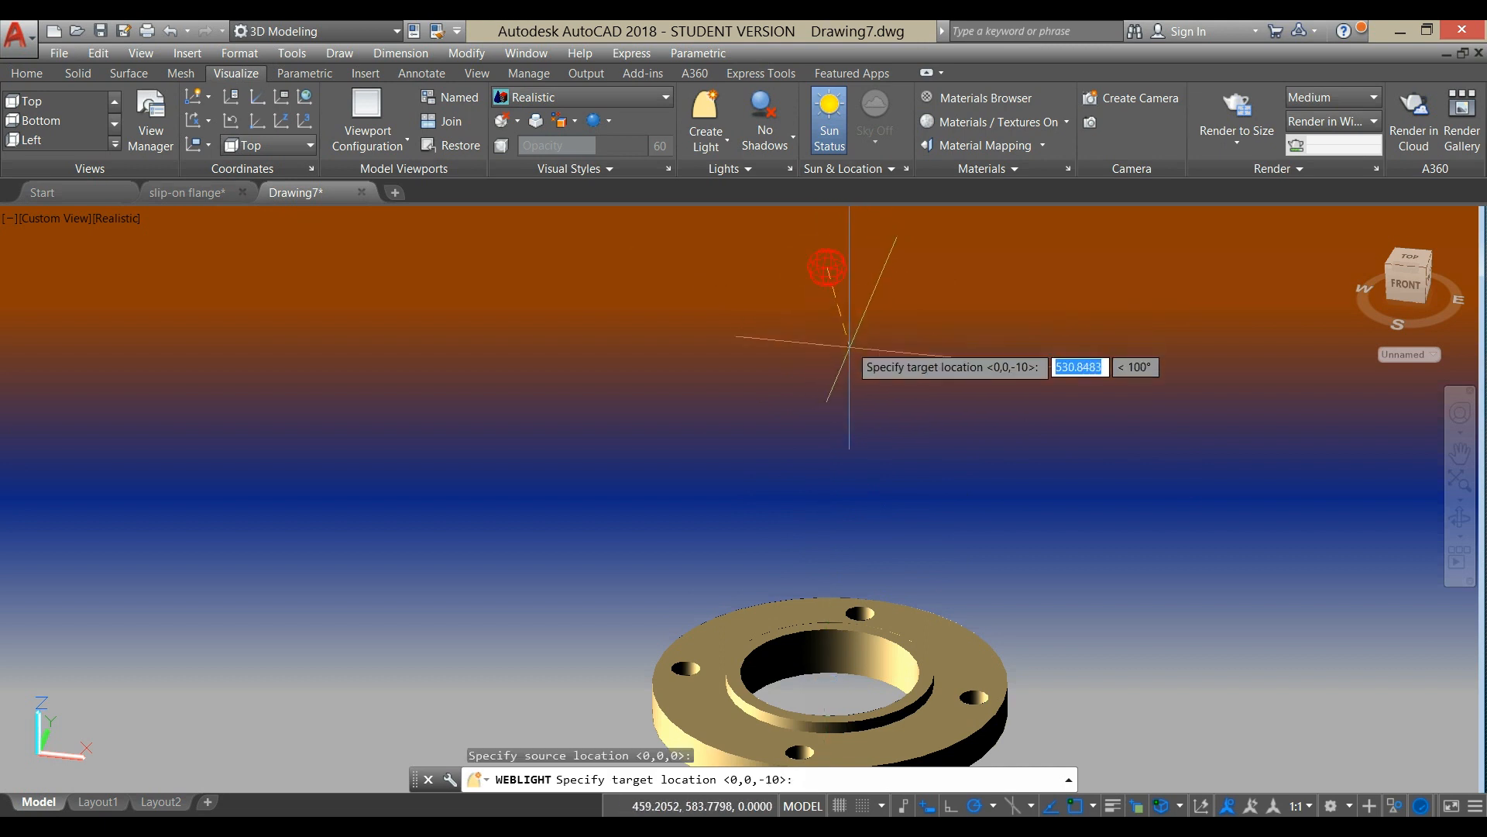
click(835, 393)
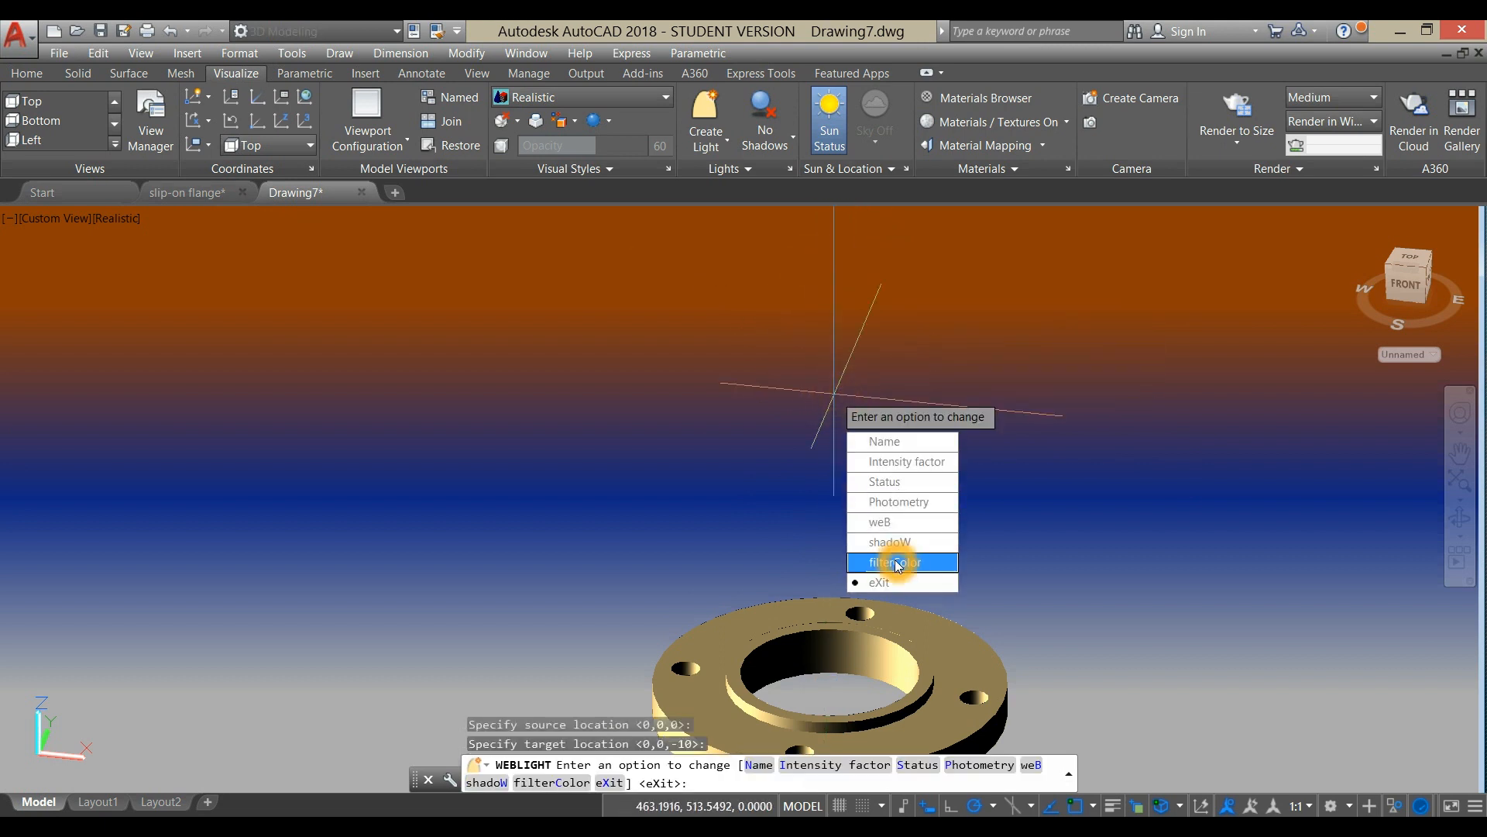
Set the upper web light's intensity factor to .25 and finish creating it
click(911, 463)
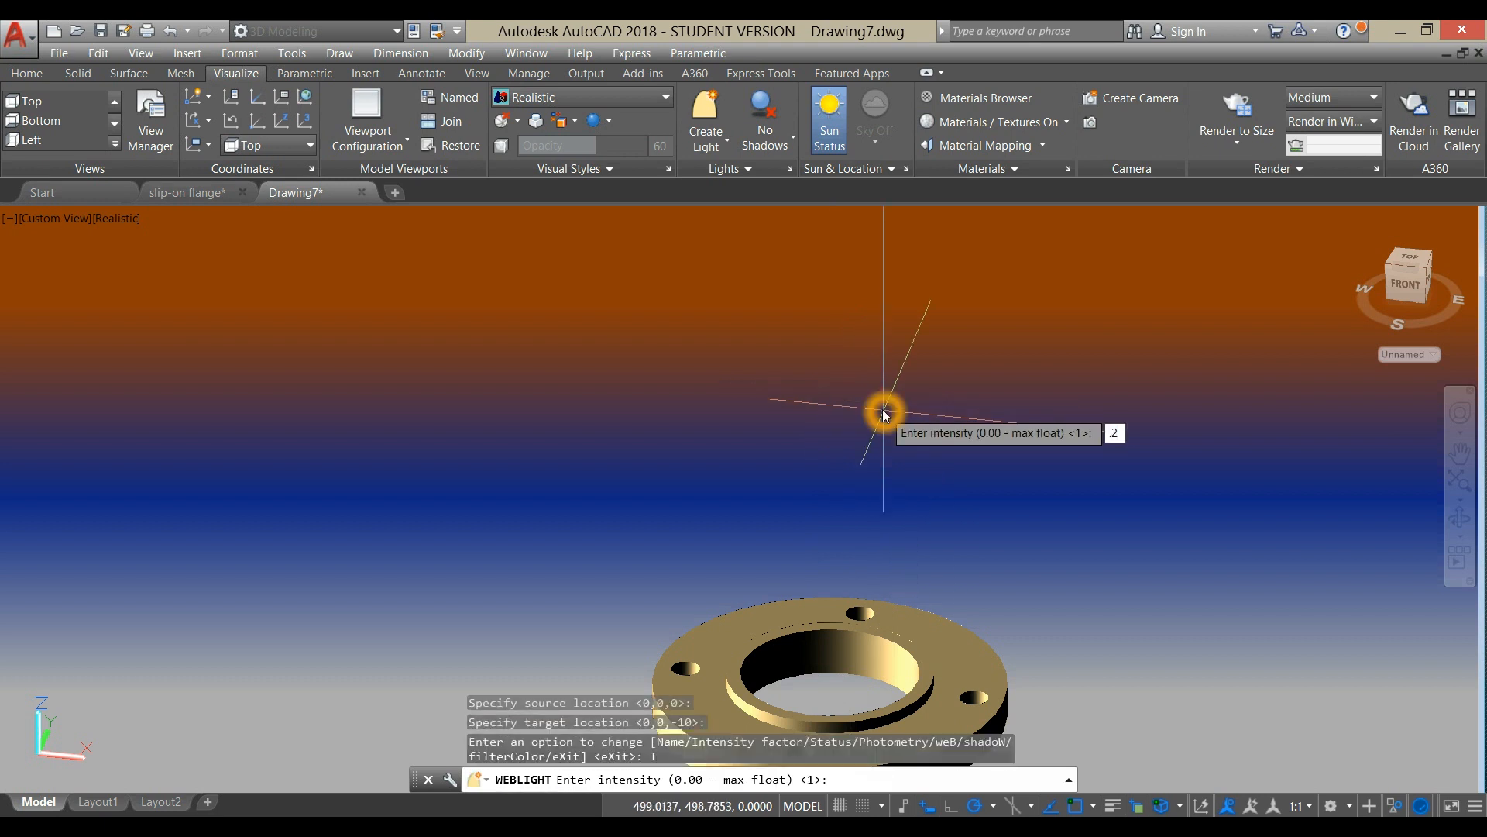
key(Return)
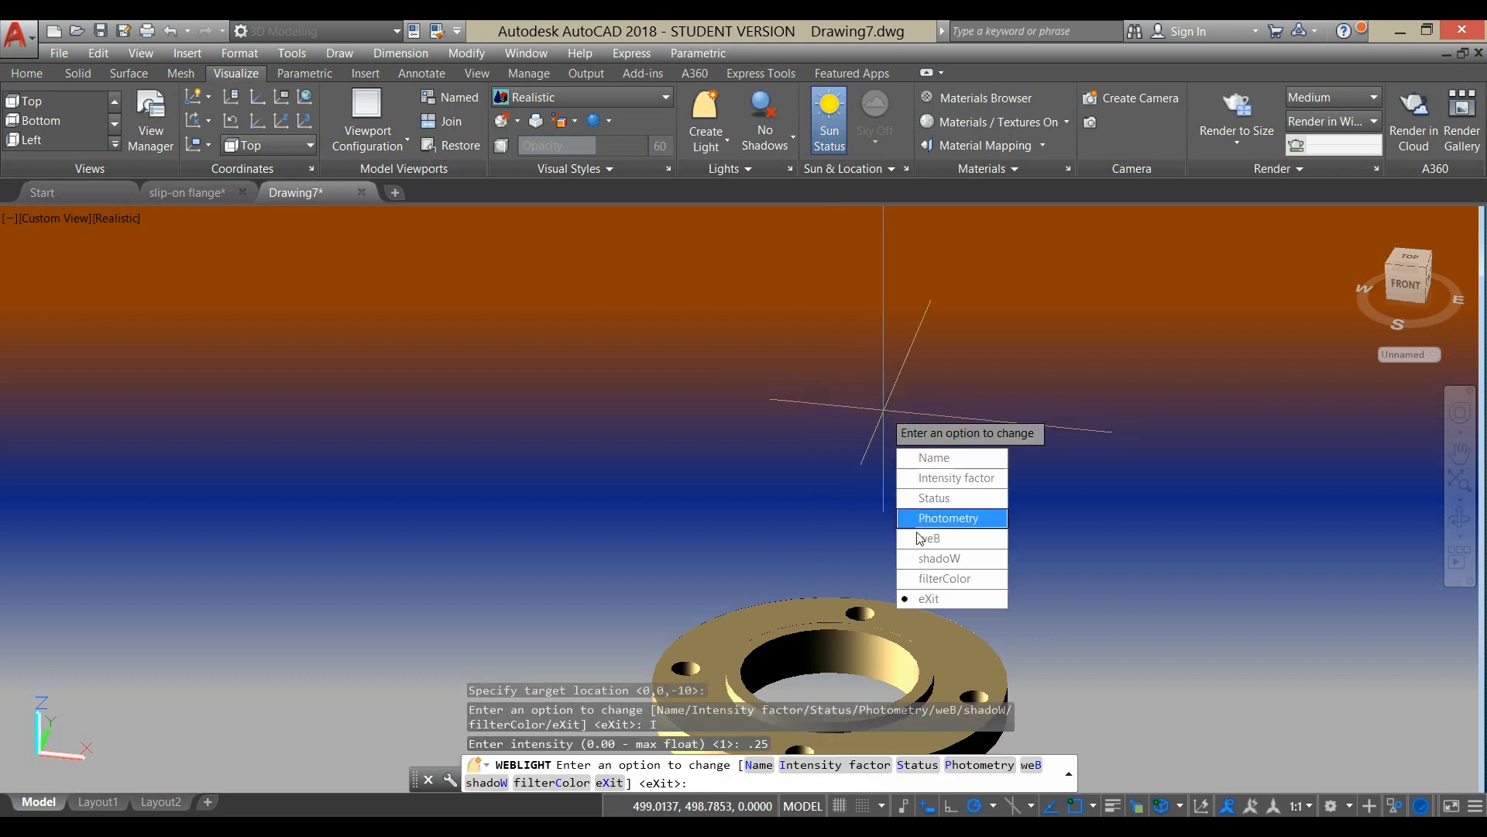
click(931, 600)
middle_drag(863, 339, 827, 219)
scroll(871, 252, down, 3)
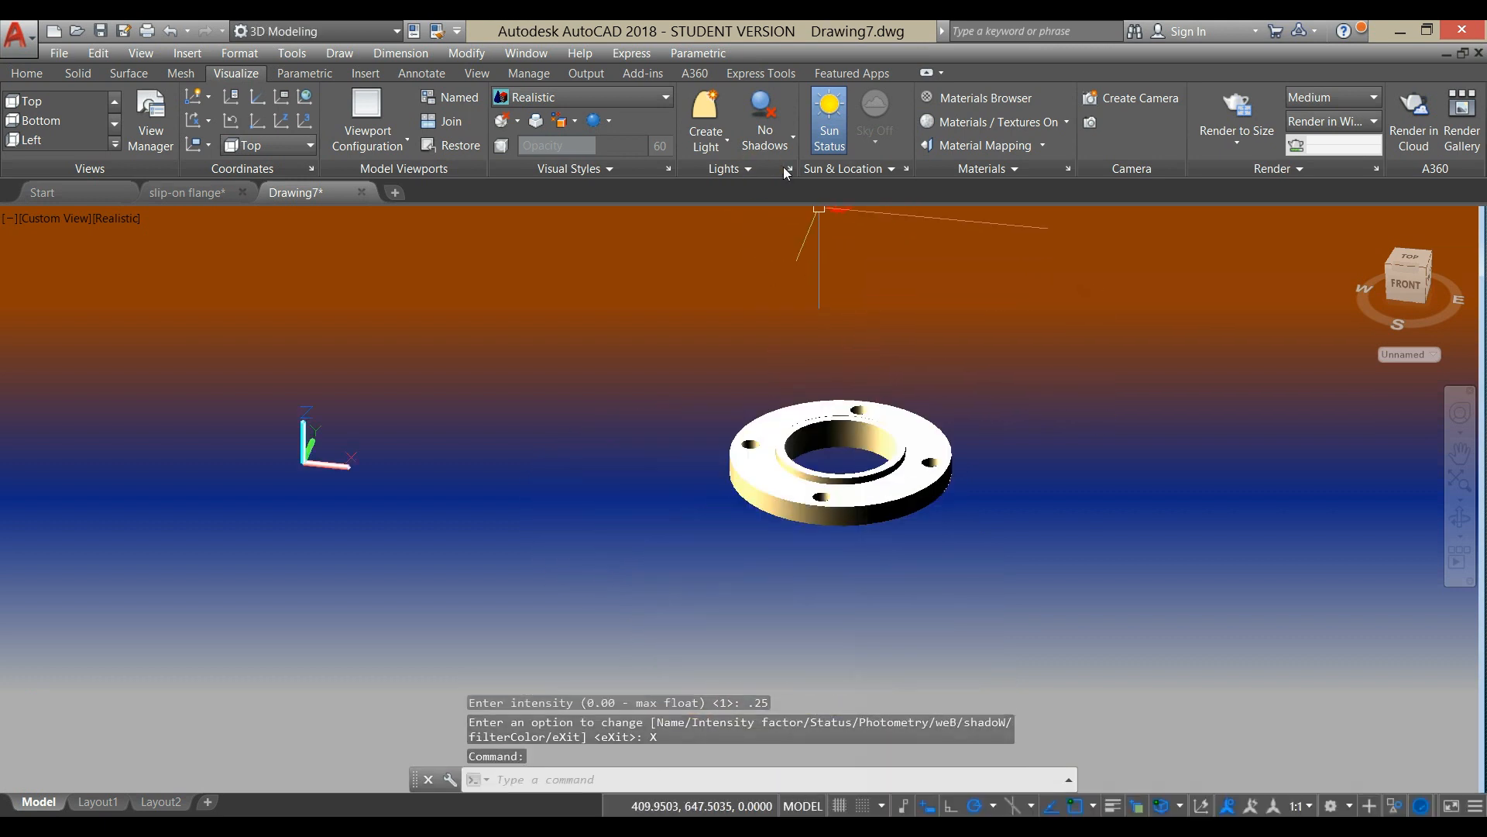
Place a second web light on the bore's axis about 254 units below the flange, with its target picked toward the flange
click(714, 126)
shift+middle_drag(956, 558, 919, 481)
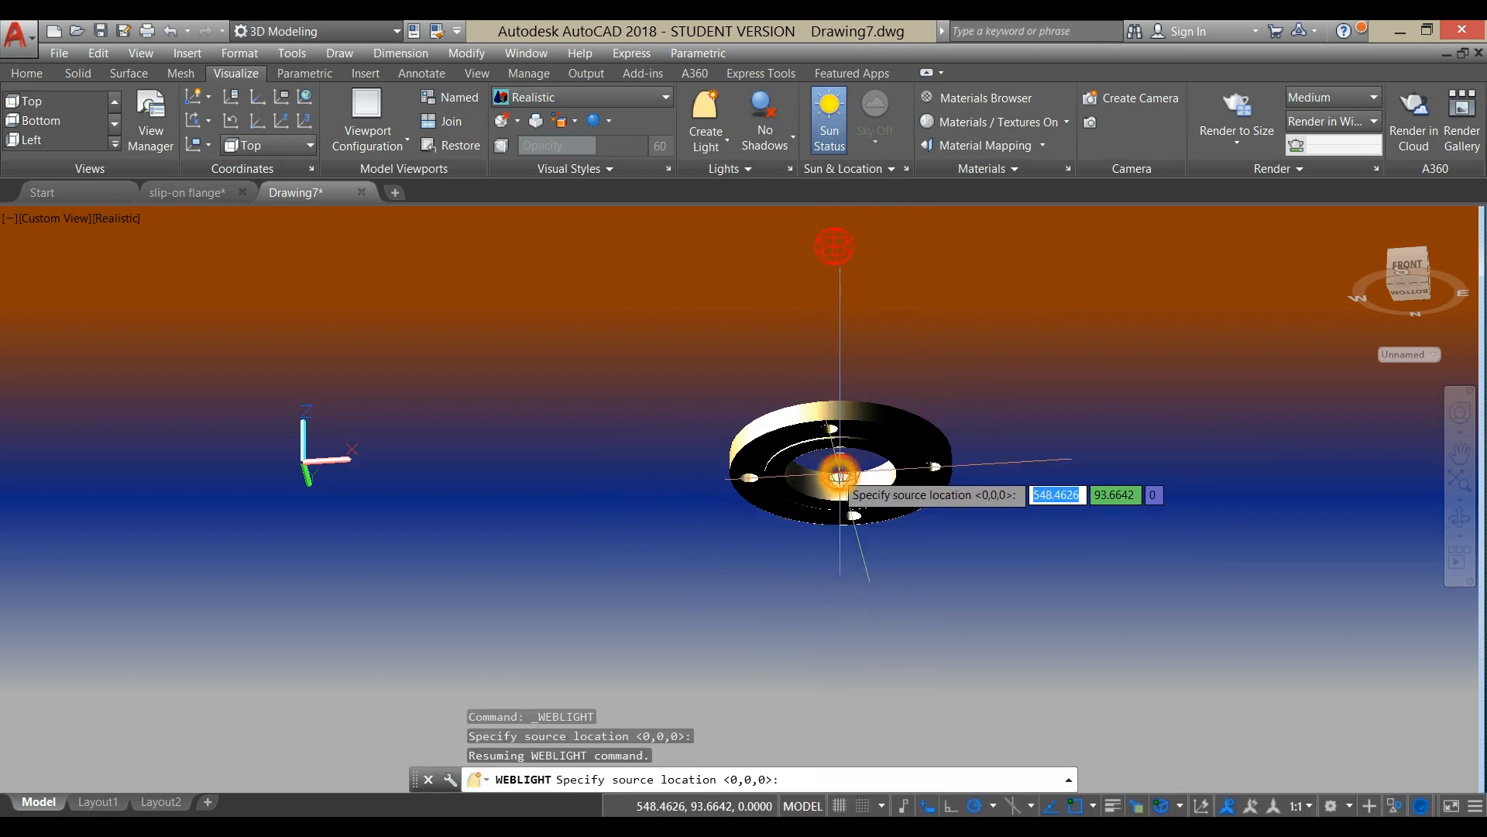
shift+middle_drag(856, 533, 866, 696)
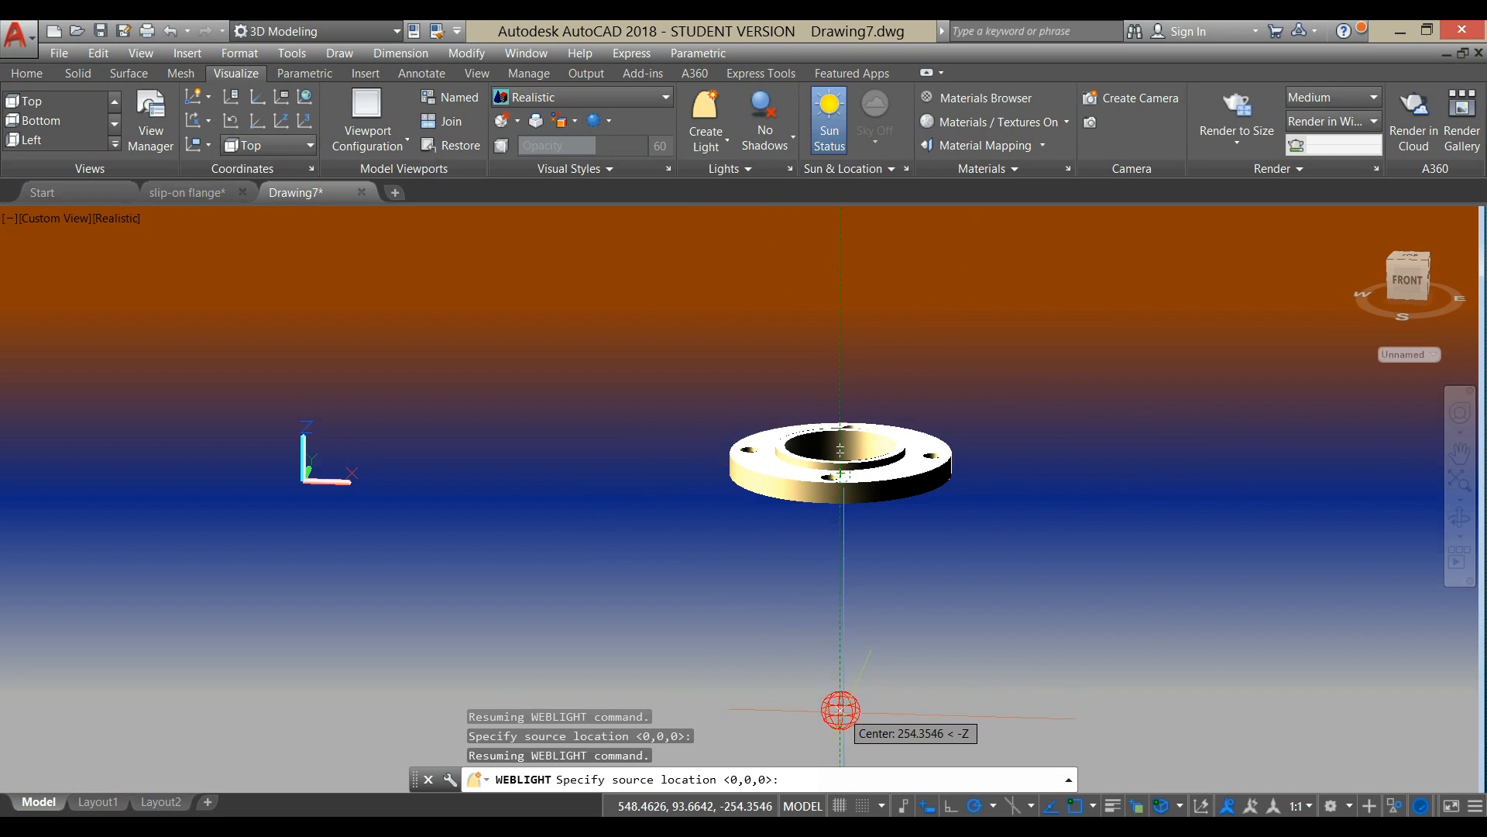
click(841, 712)
click(850, 587)
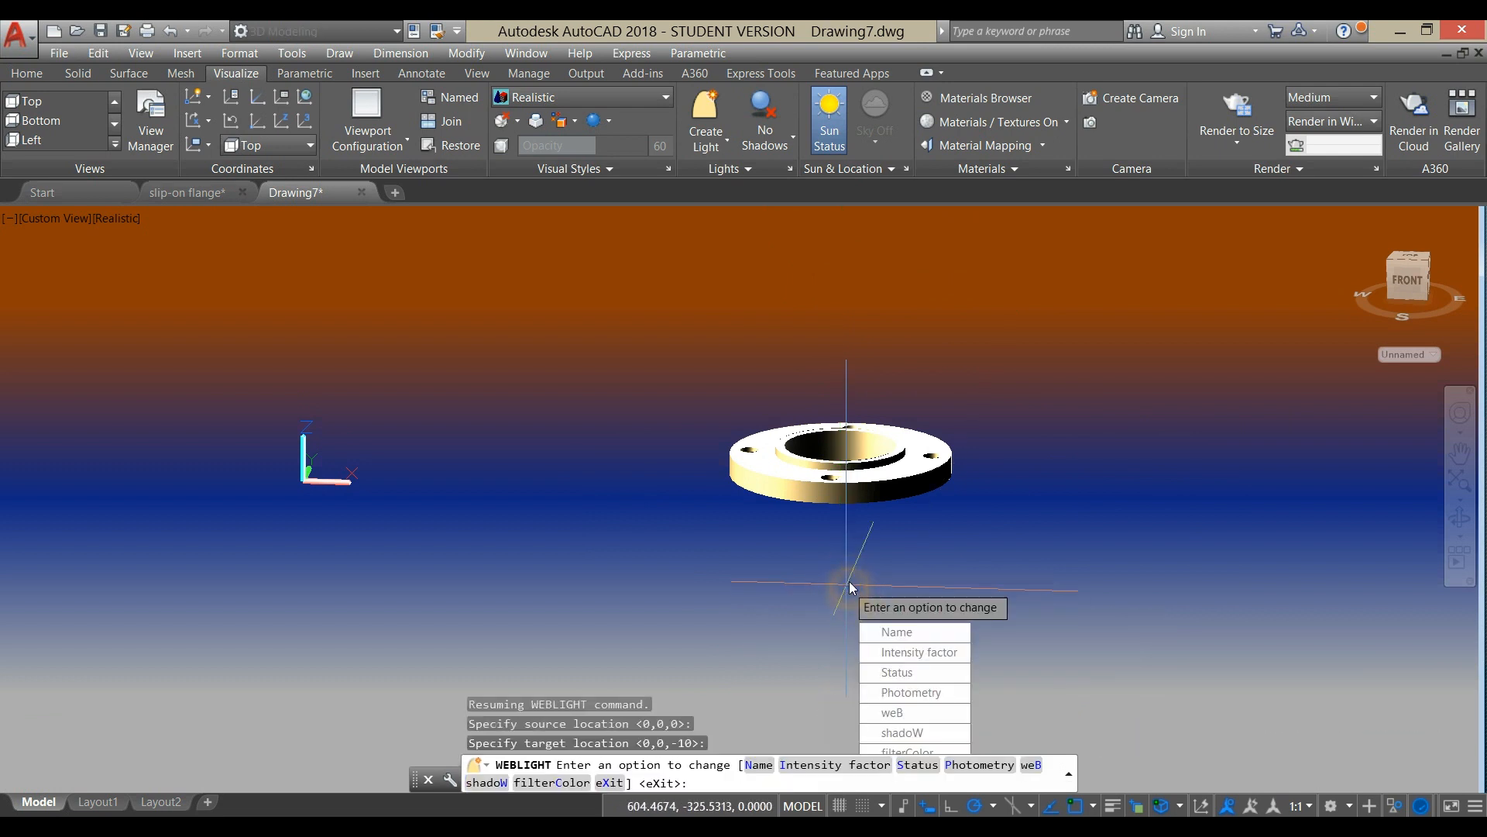
Give the lower web light an intensity factor of .25 and finish creating it
click(920, 653)
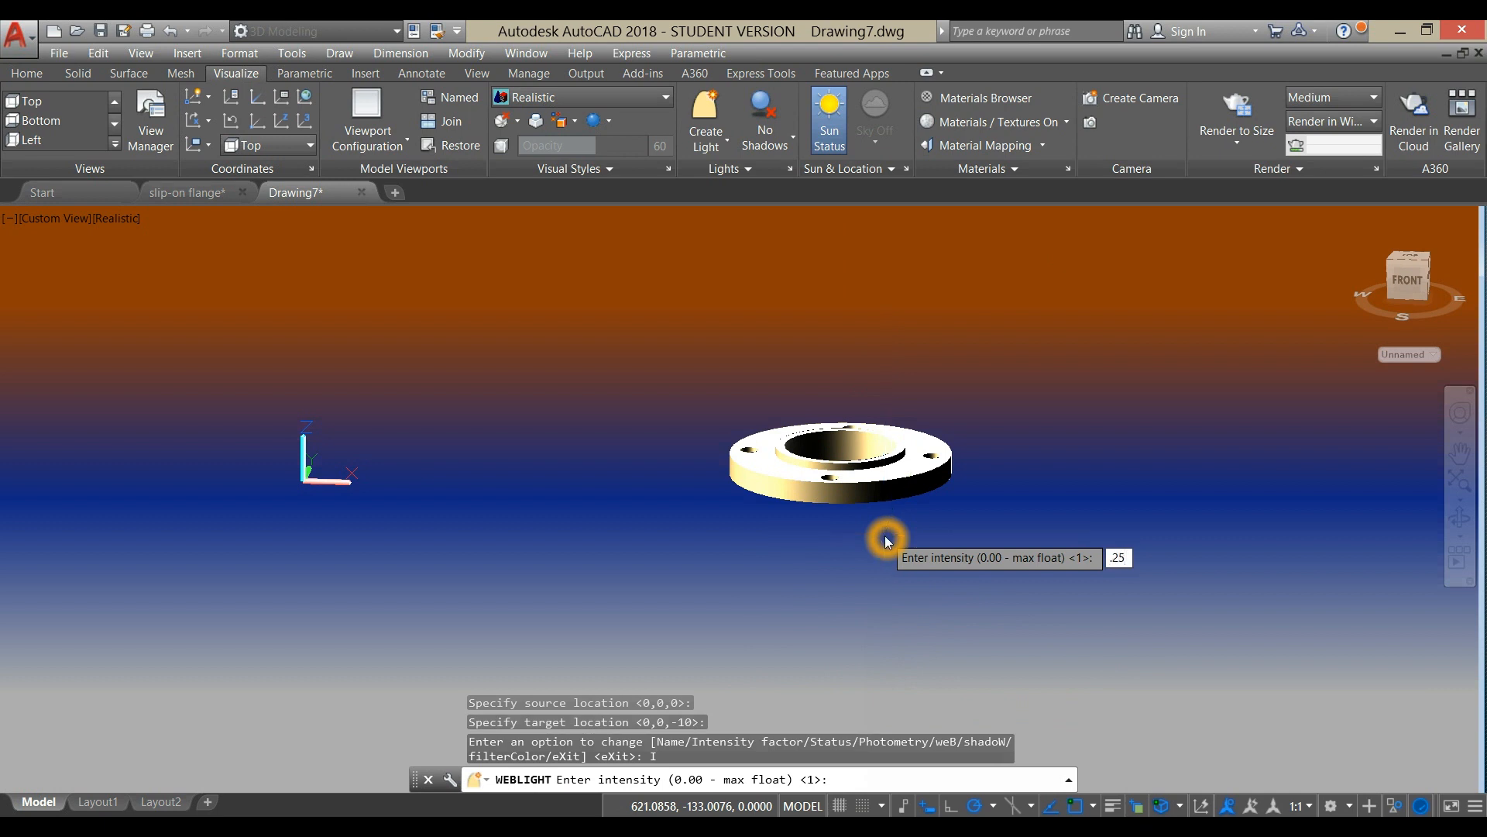
key(Return)
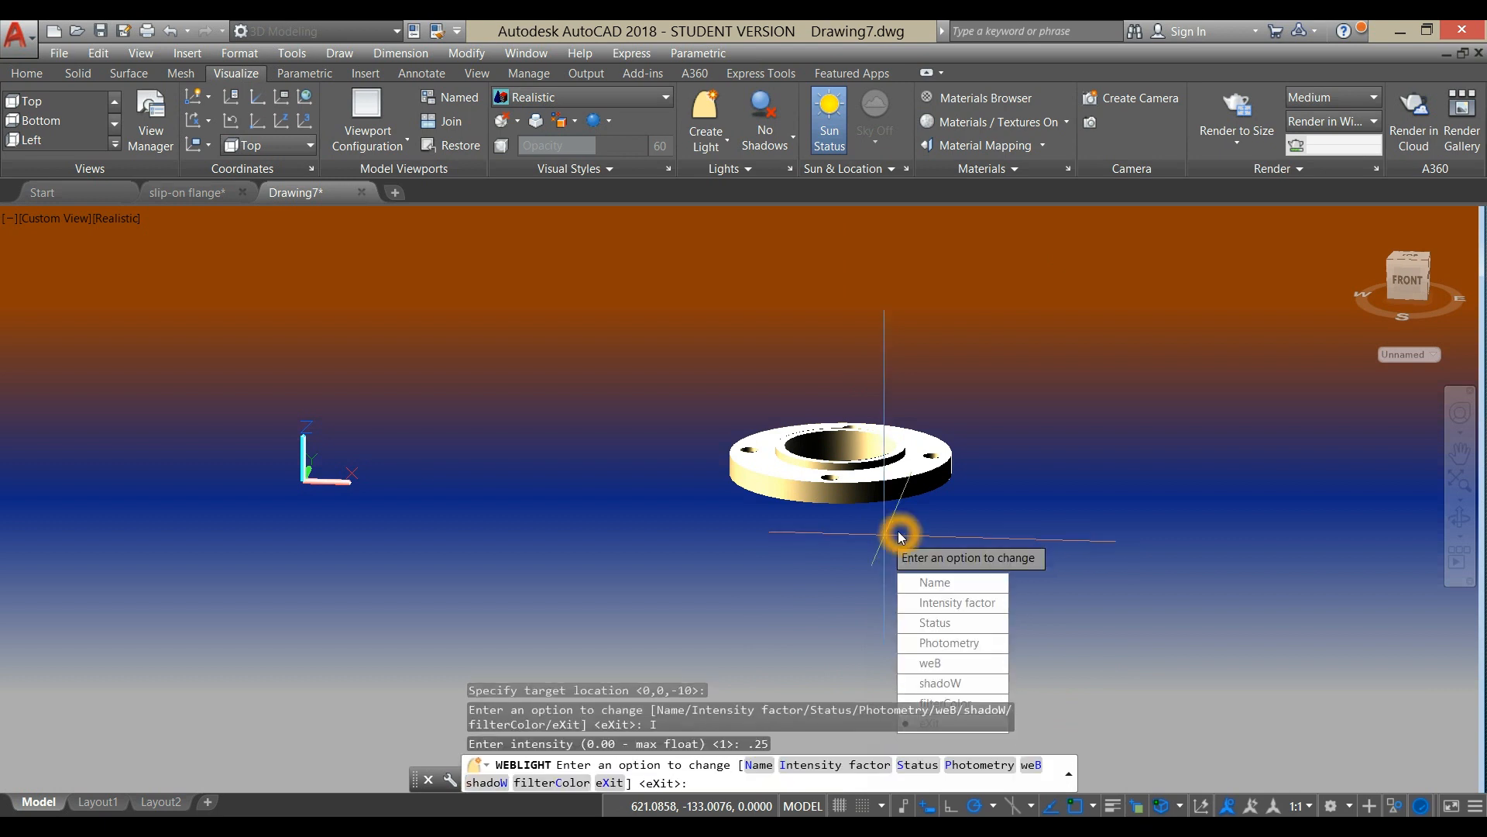
key(Return)
shift+middle_drag(896, 531, 821, 616)
scroll(814, 500, up, 5)
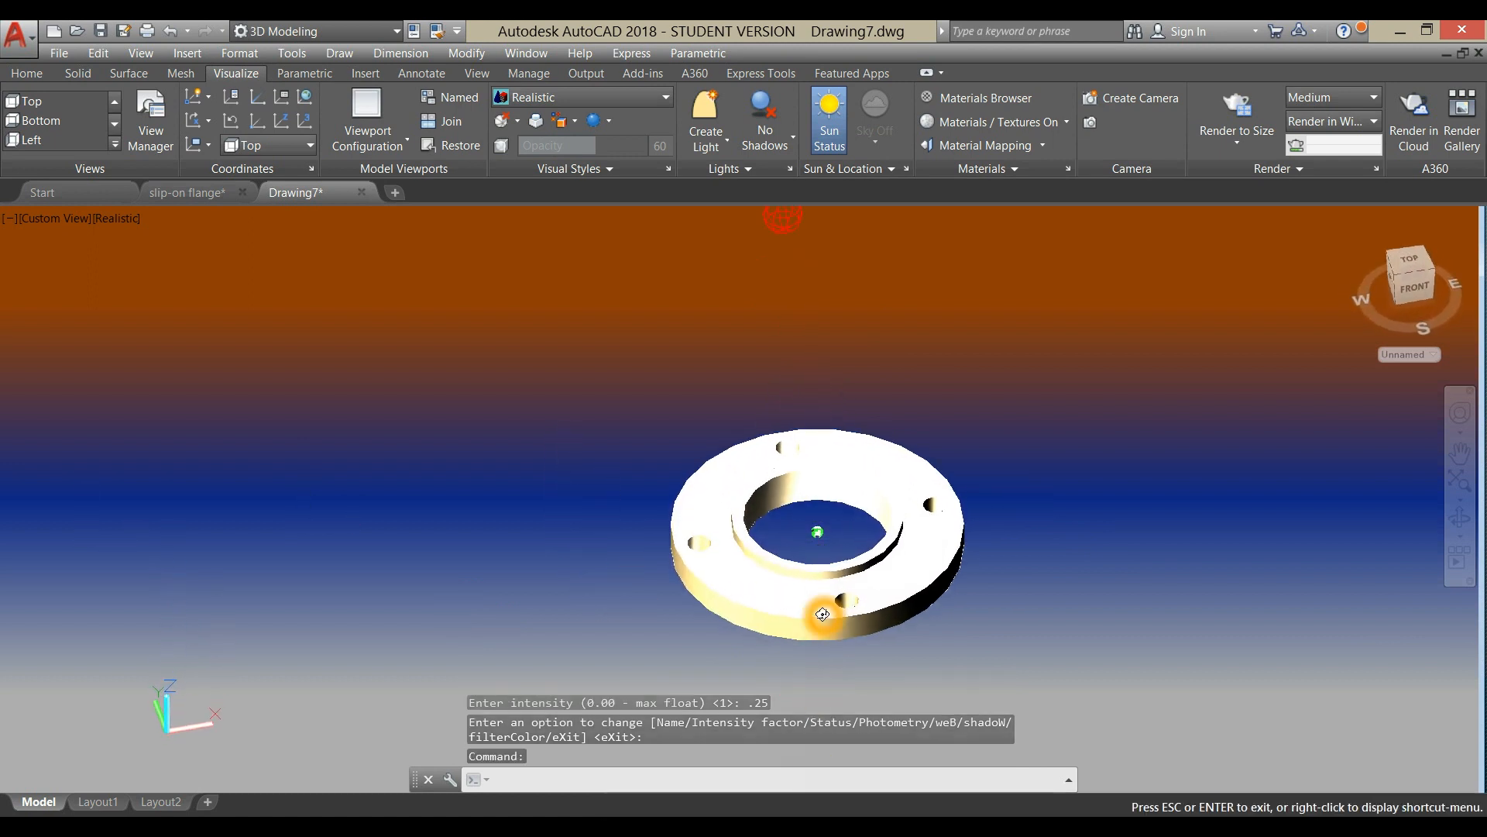
Move the upper web light straight up, farther above the flange on the bore's axis
click(749, 169)
mouse_move(735, 217)
mouse_down()
mouse_move(771, 223)
mouse_move(755, 219)
mouse_up()
shift+middle_drag(962, 351, 797, 377)
scroll(937, 326, down, 4)
right_click(850, 276)
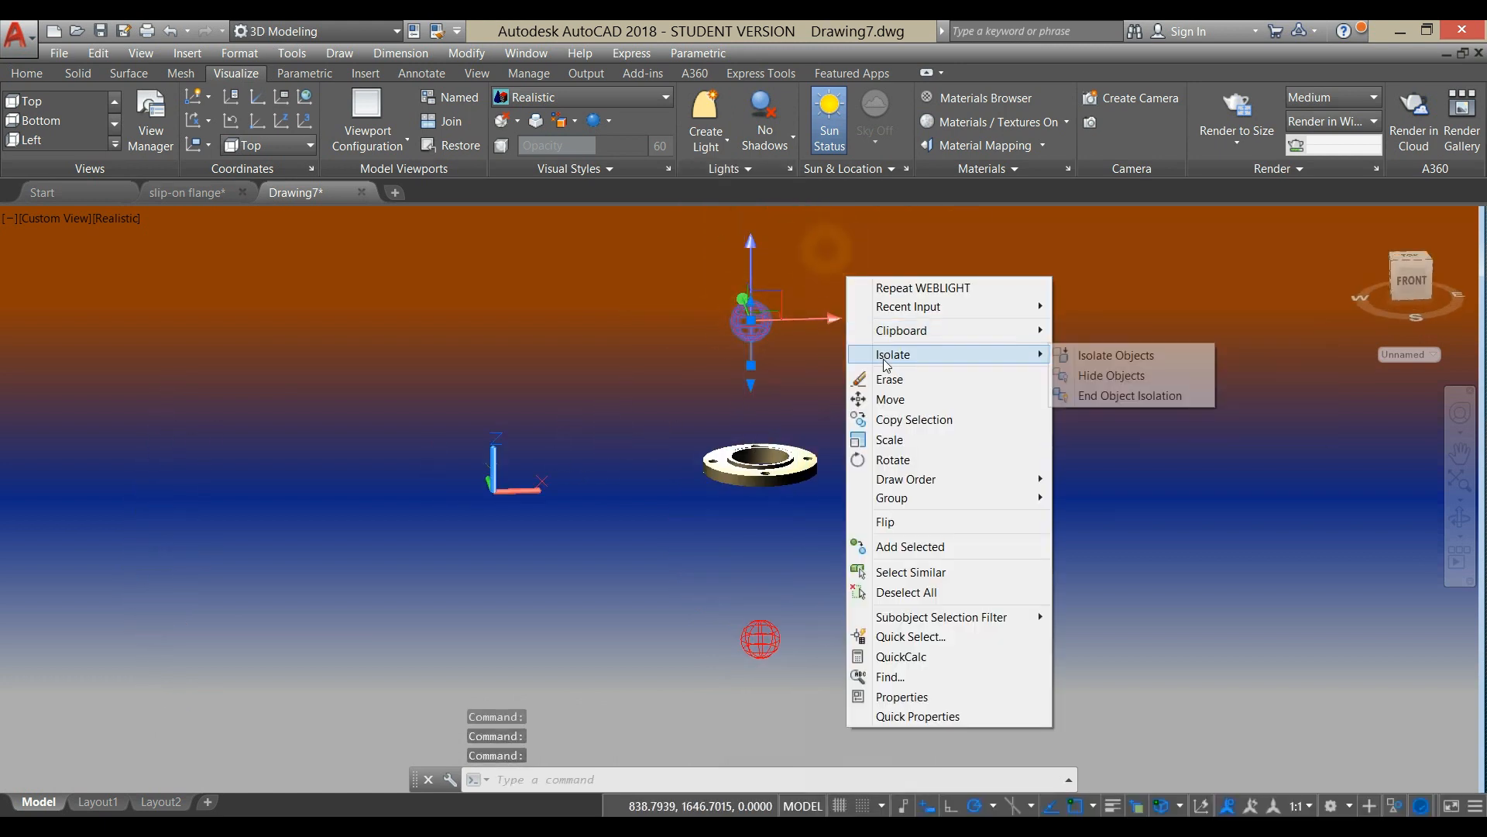
click(880, 398)
click(895, 361)
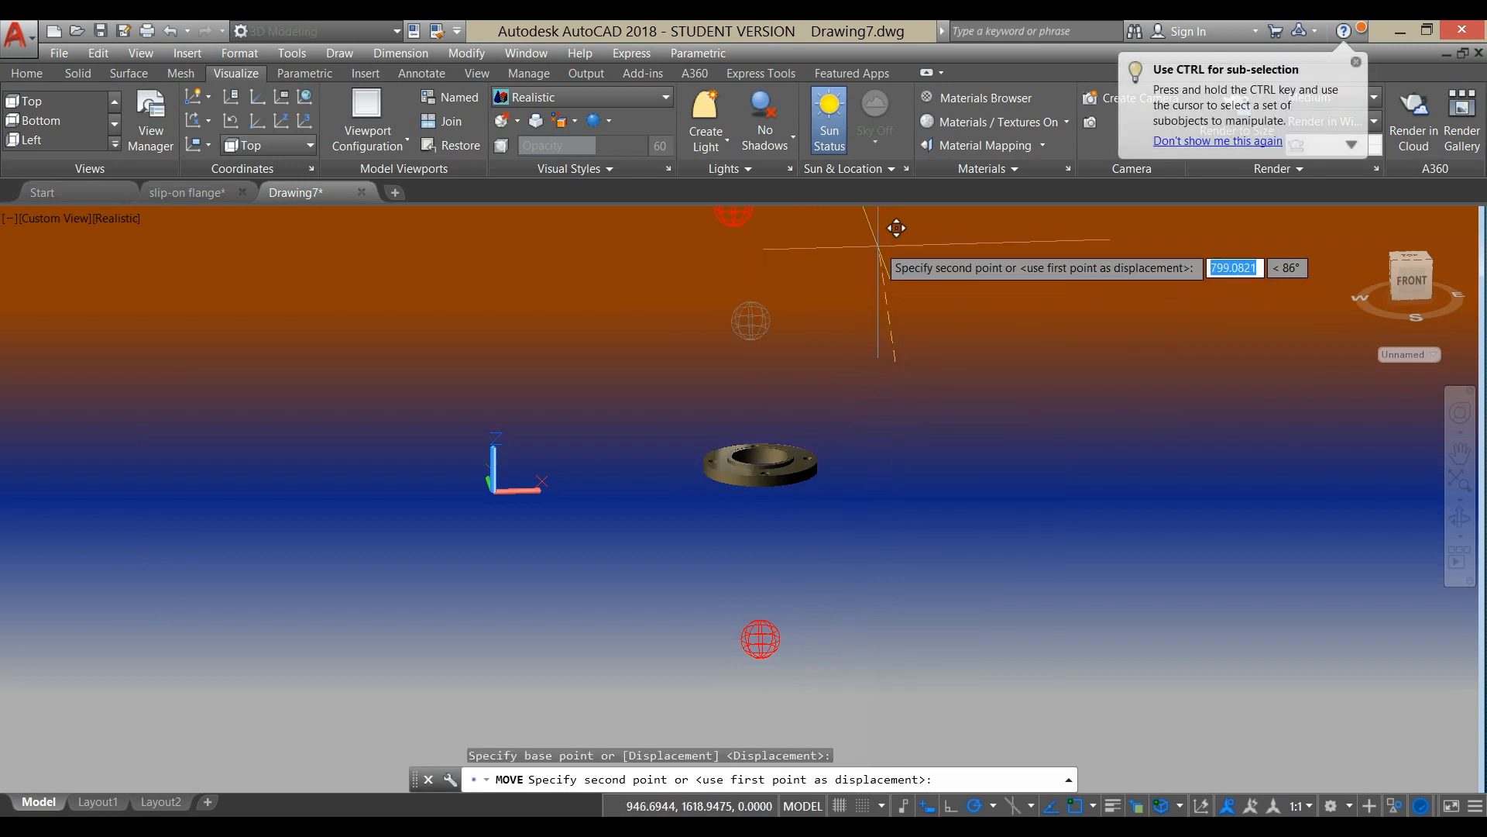
click(904, 270)
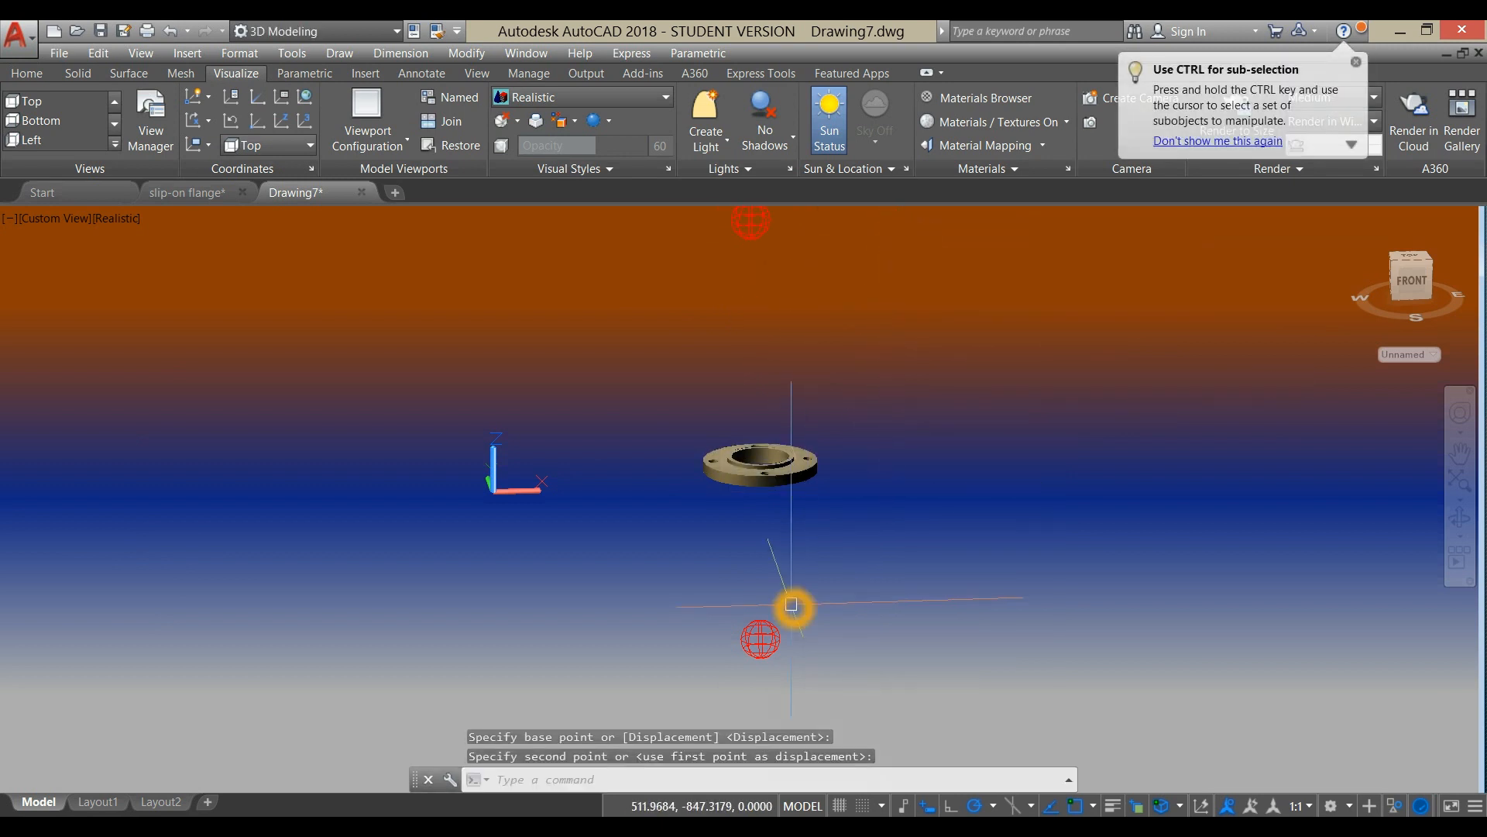
Move the lower web light straight down, farther below the flange on the bore's axis
click(761, 639)
right_click(908, 371)
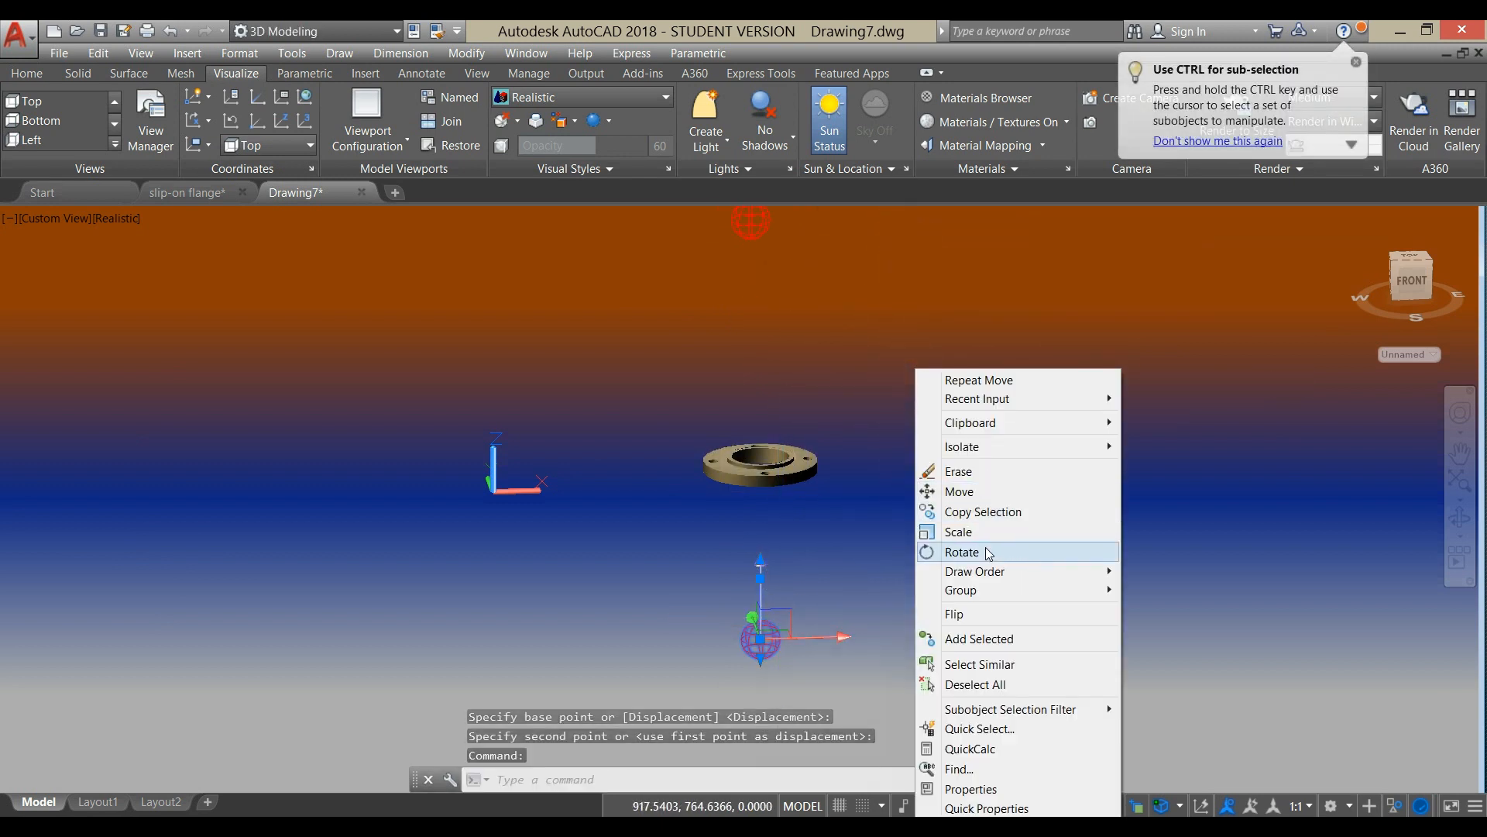
click(977, 488)
click(977, 488)
click(984, 574)
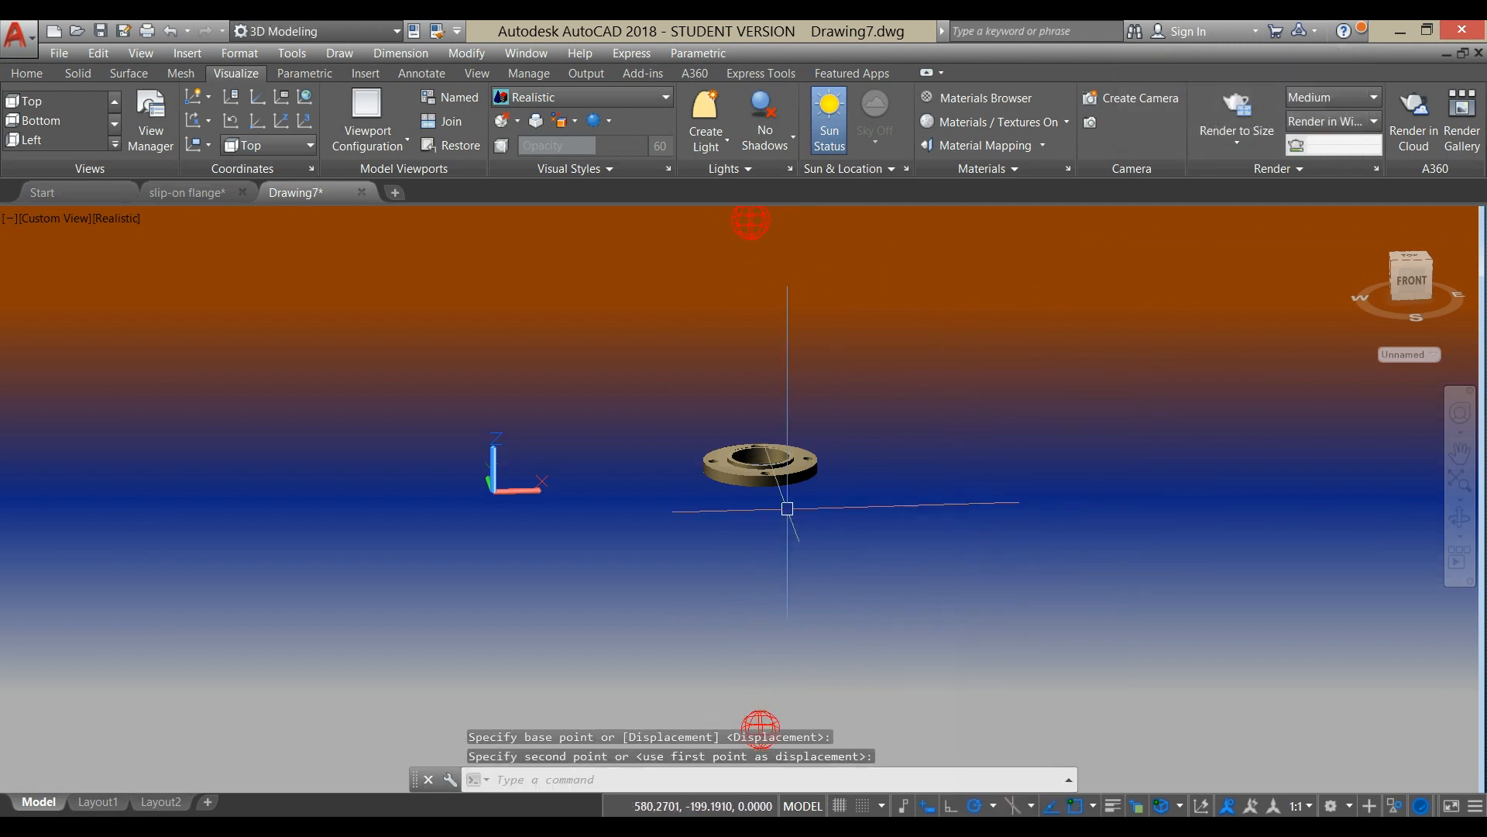
Turn off the light glyph display so the web light symbols are hidden
scroll(763, 434, up, 5)
mouse_move(755, 421)
shift+middle_down()
mouse_move(770, 408)
mouse_move(767, 279)
mouse_move(781, 272)
mouse_move(794, 314)
mouse_move(645, 389)
mouse_move(655, 458)
mouse_move(749, 476)
mouse_move(760, 403)
mouse_move(728, 232)
shift+middle_up()
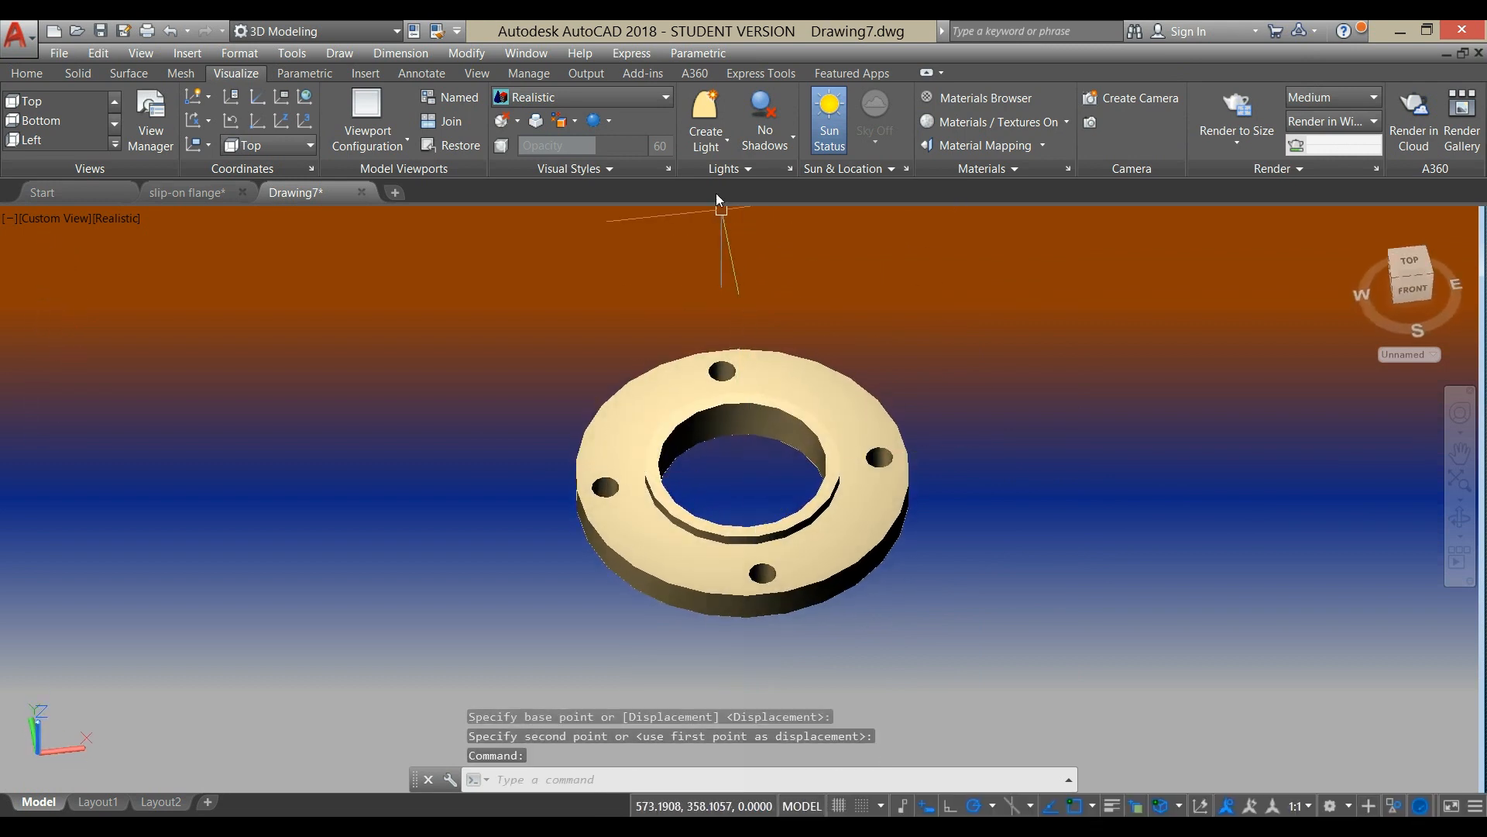
click(738, 170)
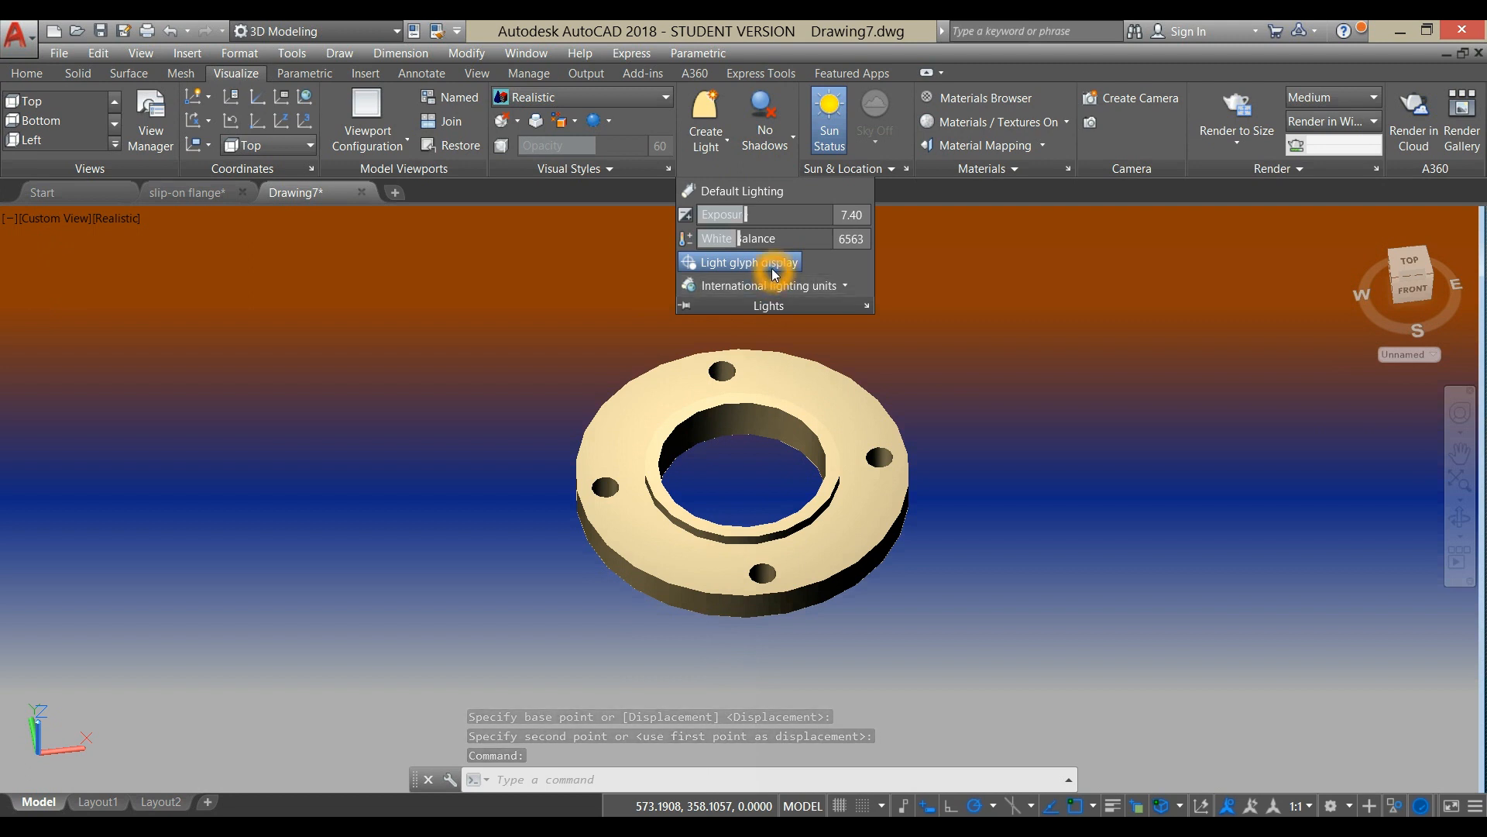
click(950, 271)
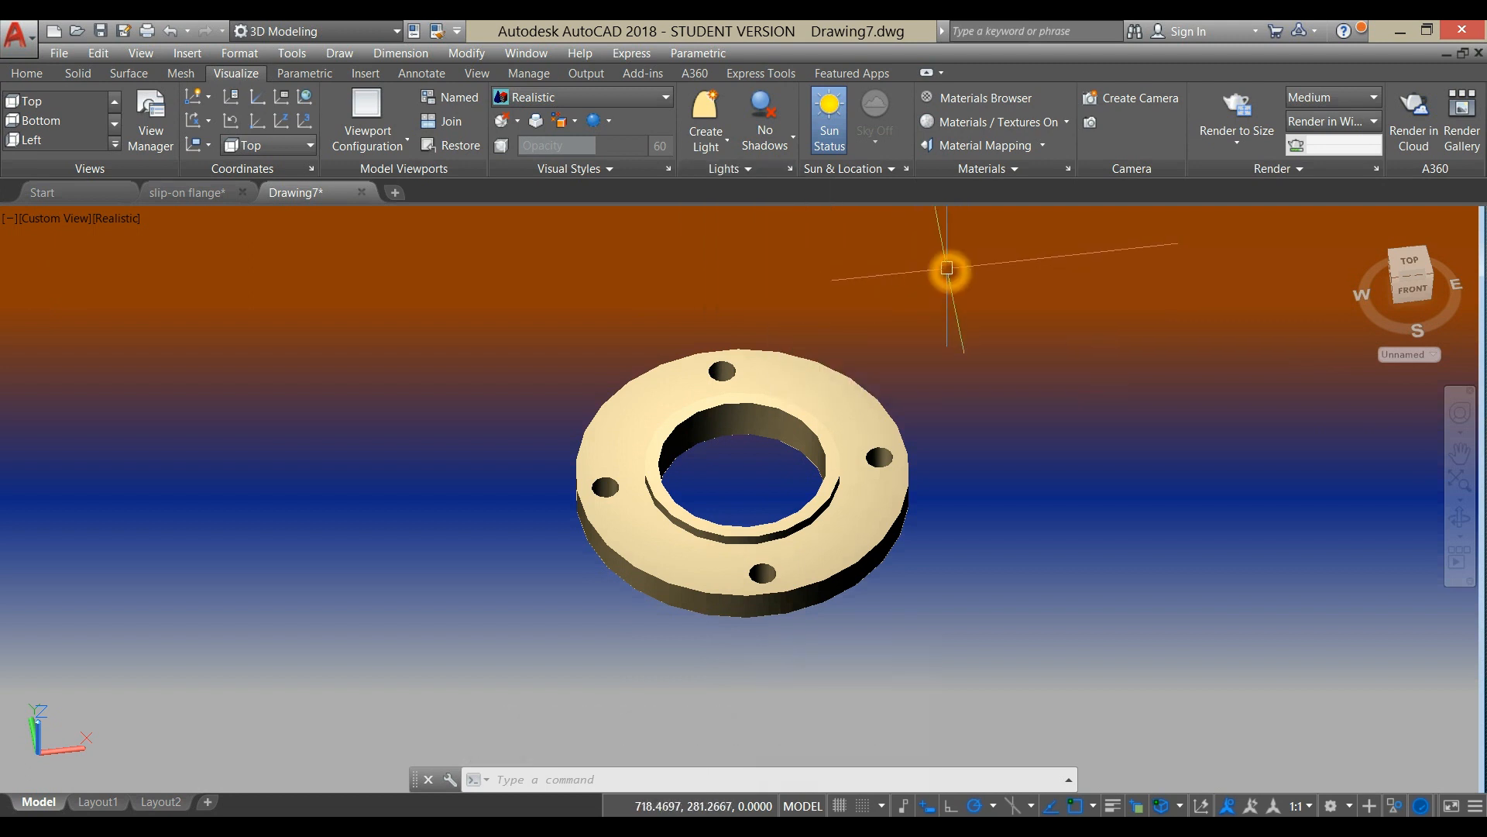
key(Escape)
click(751, 169)
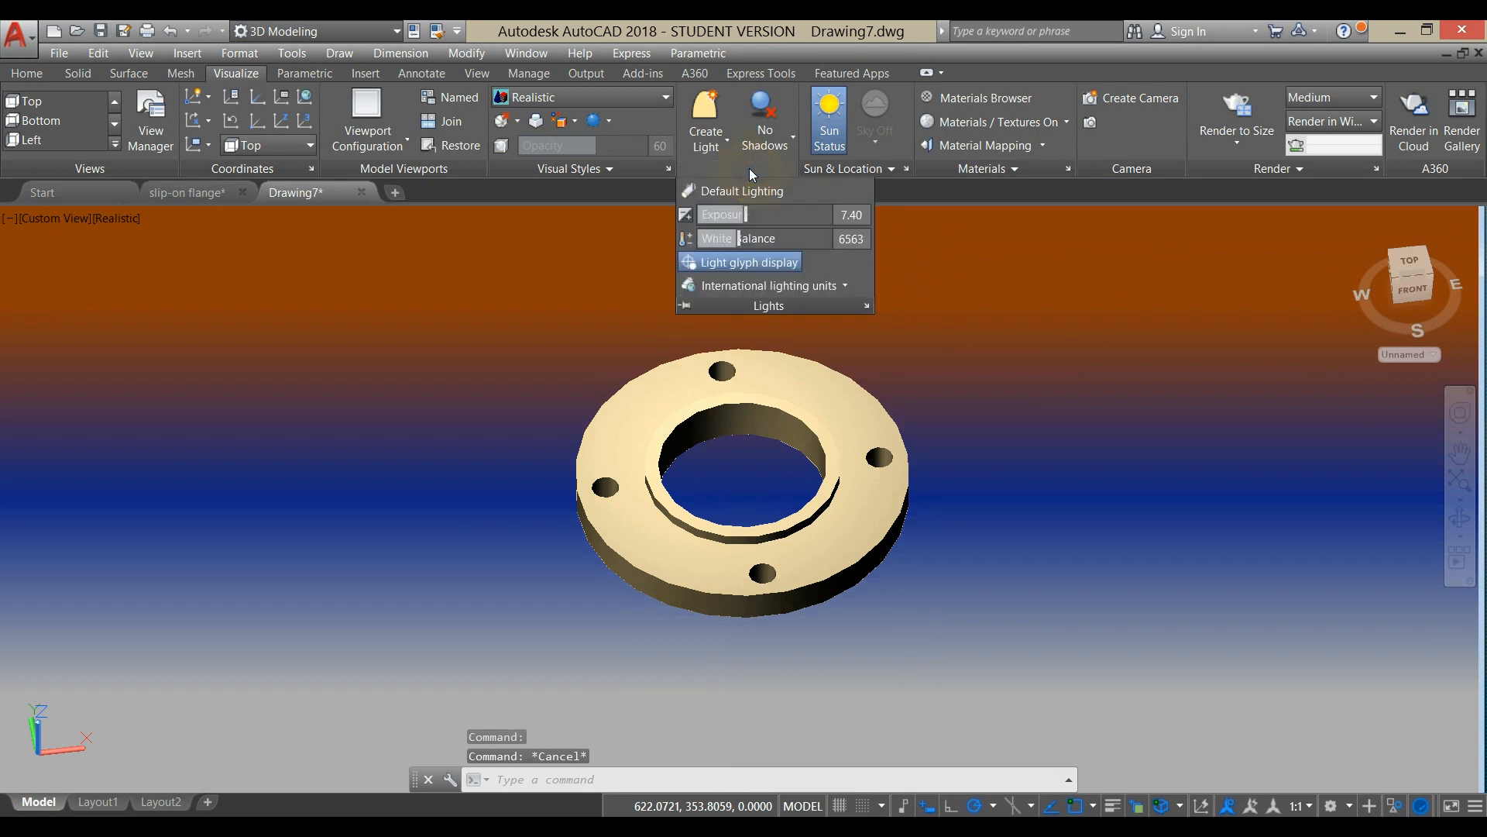
click(749, 264)
Examine the lit flange at a distance and up close, ending on a raised view from its left side
scroll(1049, 355, down, 10)
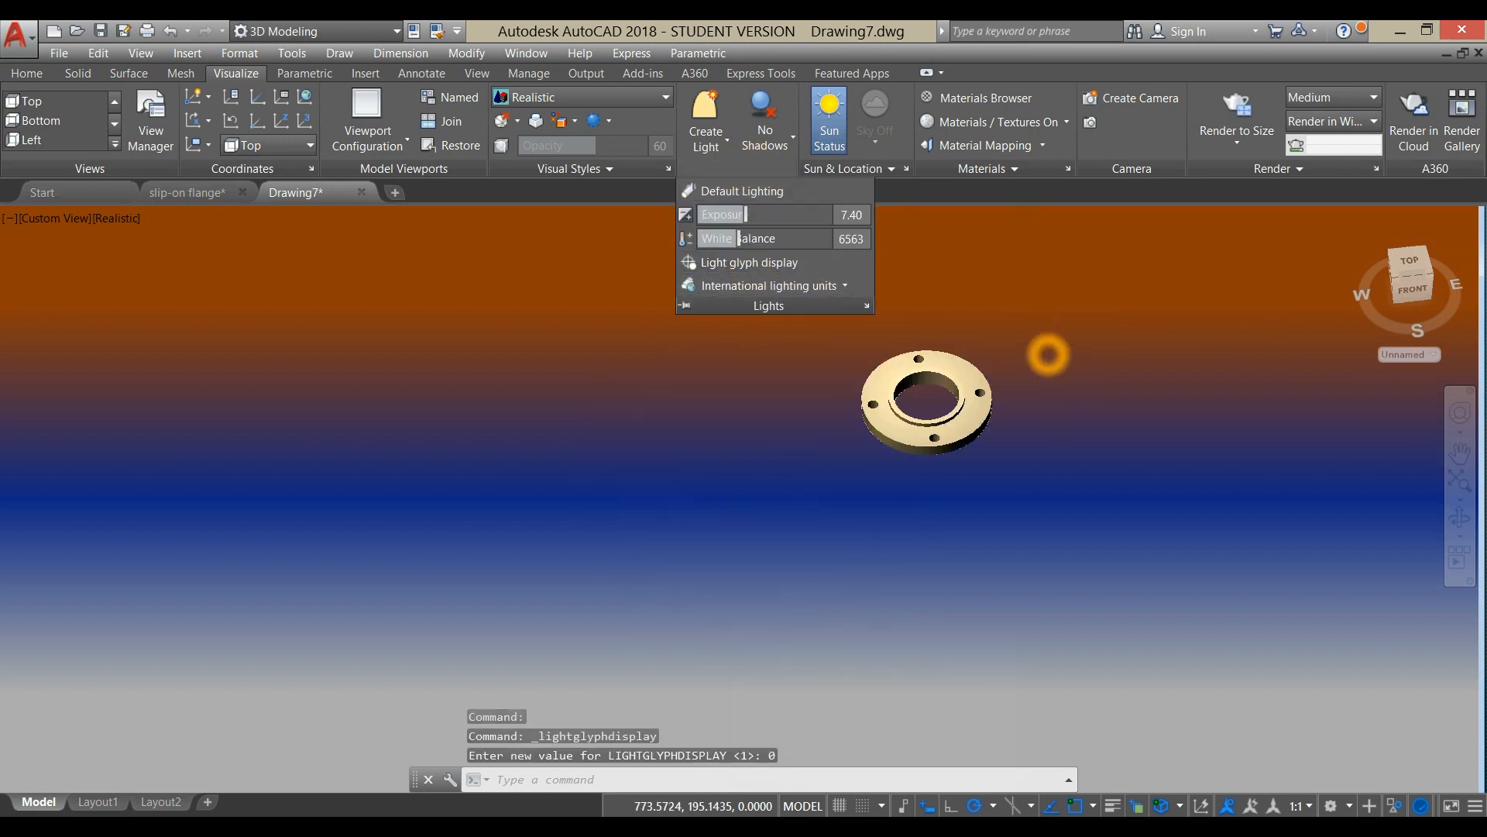
middle_drag(1049, 355, 662, 433)
scroll(674, 524, up, 2)
shift+middle_drag(650, 330, 652, 392)
scroll(578, 567, up, 5)
shift+middle_drag(595, 558, 860, 648)
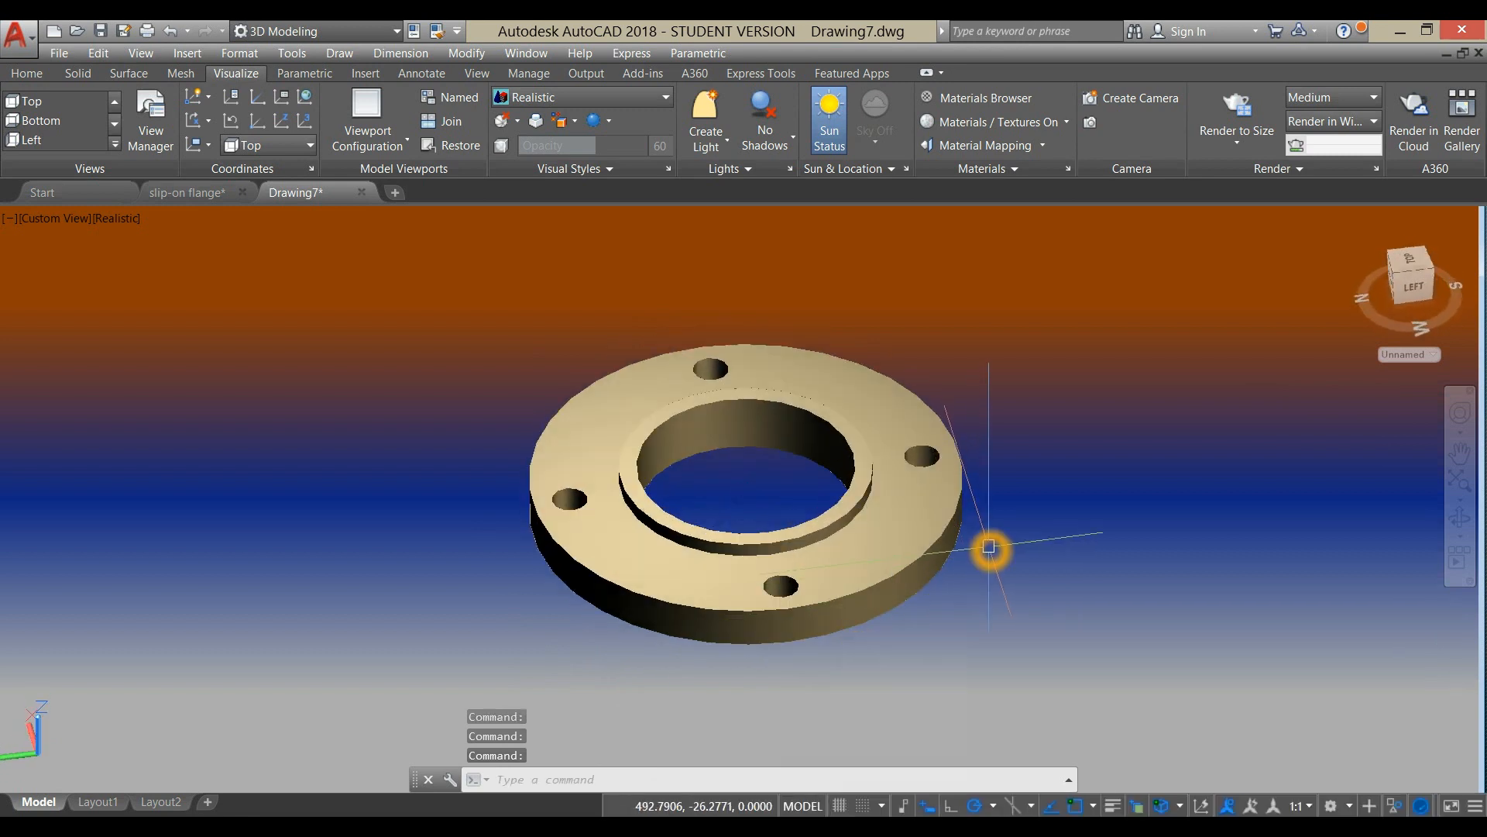